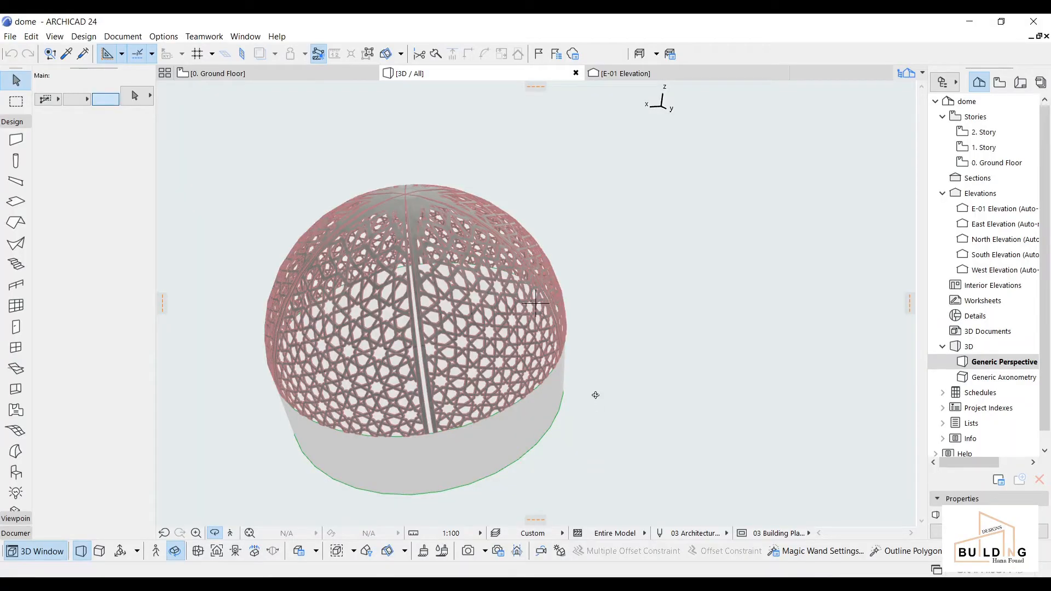
Step: Orbit the 3D lattice dome, then switch to the 0. Ground Floor plan and zoom in
middle_click_drag(474, 363, 536, 303, "shift")
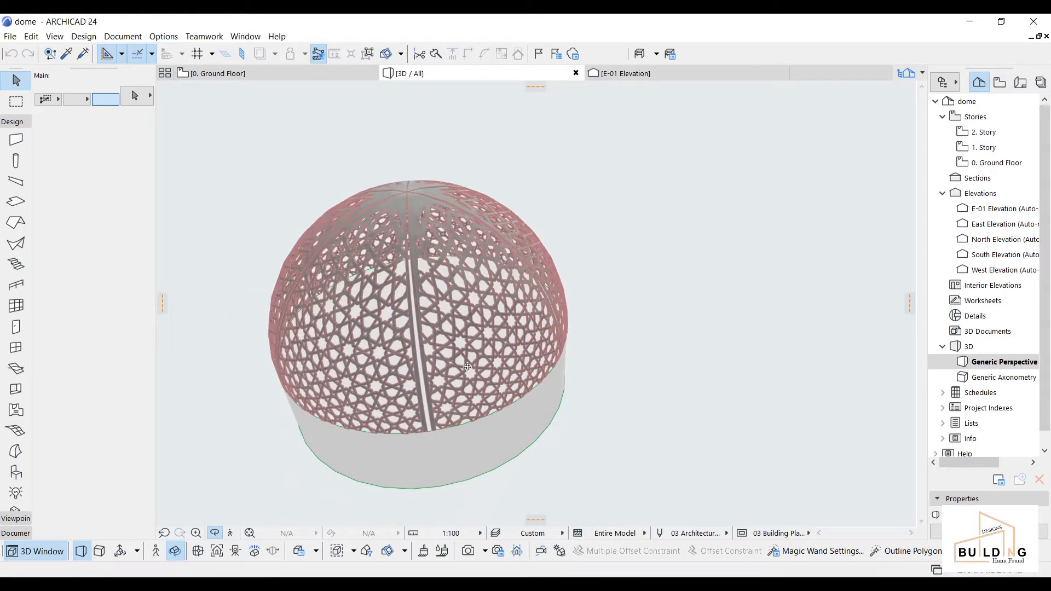
left_click(291, 70)
middle_click_drag(636, 401, 575, 335)
scroll(579, 295, "up", 1)
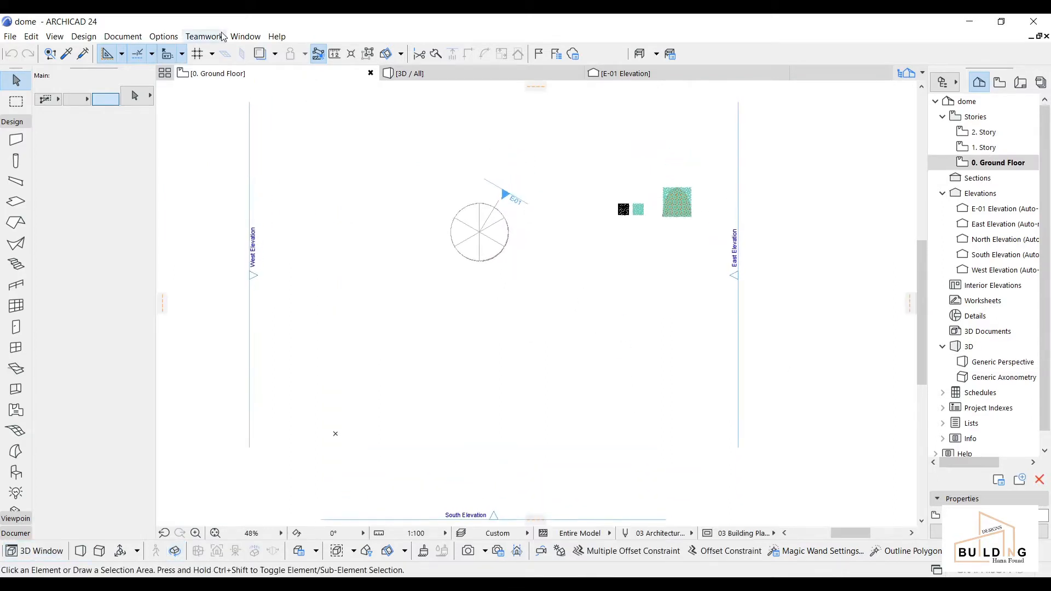
Step: Turn on Construction Grid Display and zoom in on the circular dome outline
left_click(212, 55)
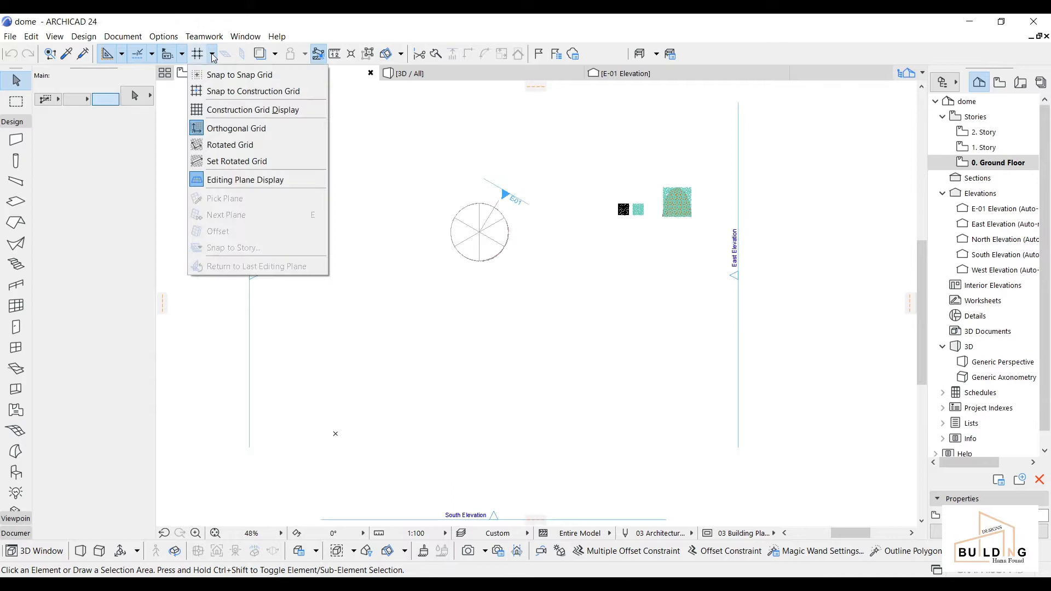
left_click(223, 111)
scroll(539, 345, "up", 2)
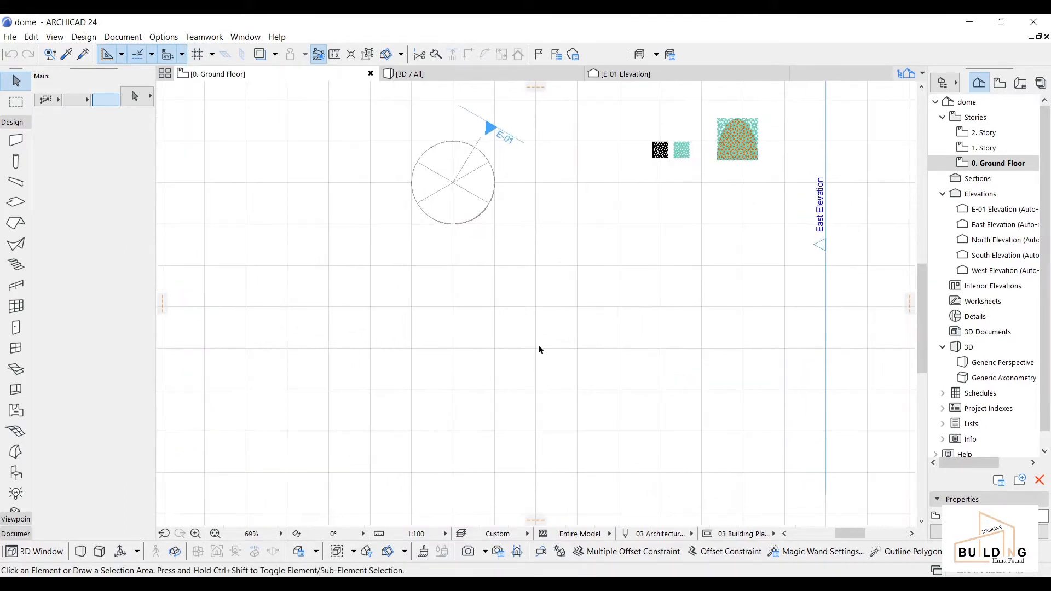
middle_click_drag(540, 385, 528, 334)
scroll(471, 320, "up", 2)
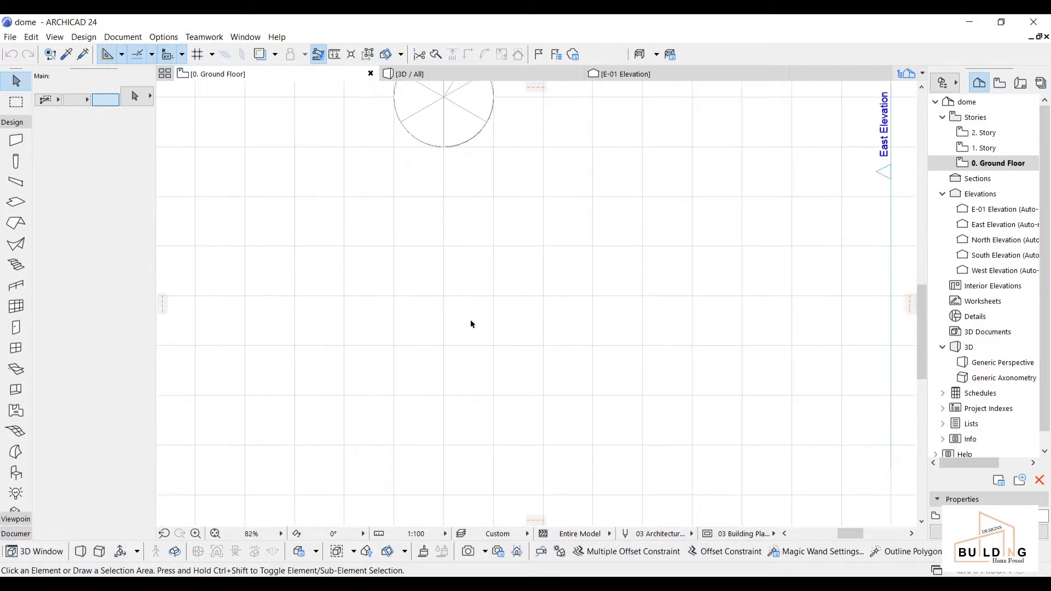
Step: Expand the Document tool group in the Toolbox
left_click(9, 126)
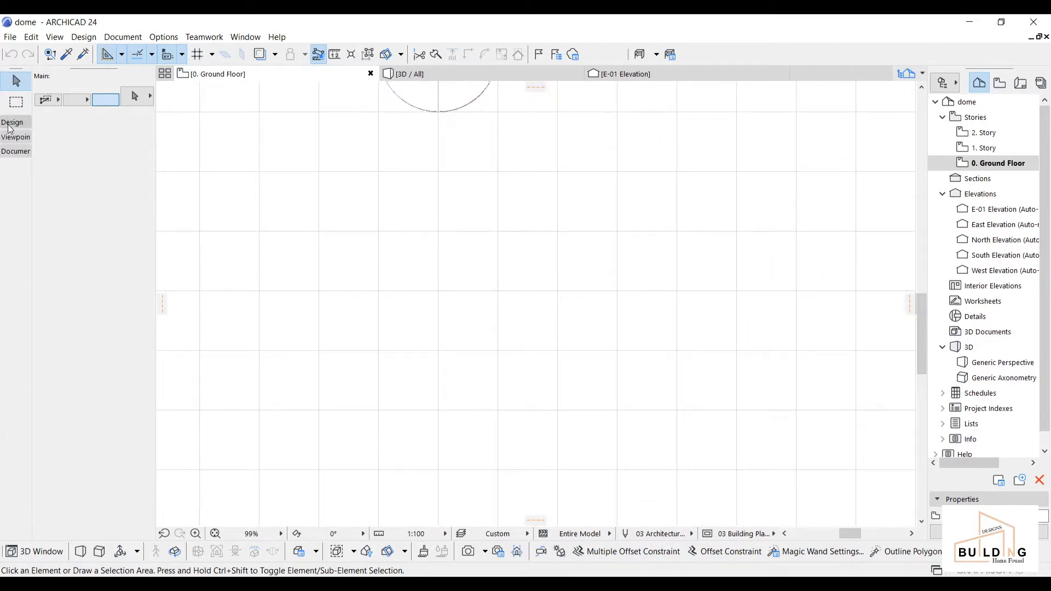
left_click(15, 138)
left_click(16, 137)
left_click(16, 152)
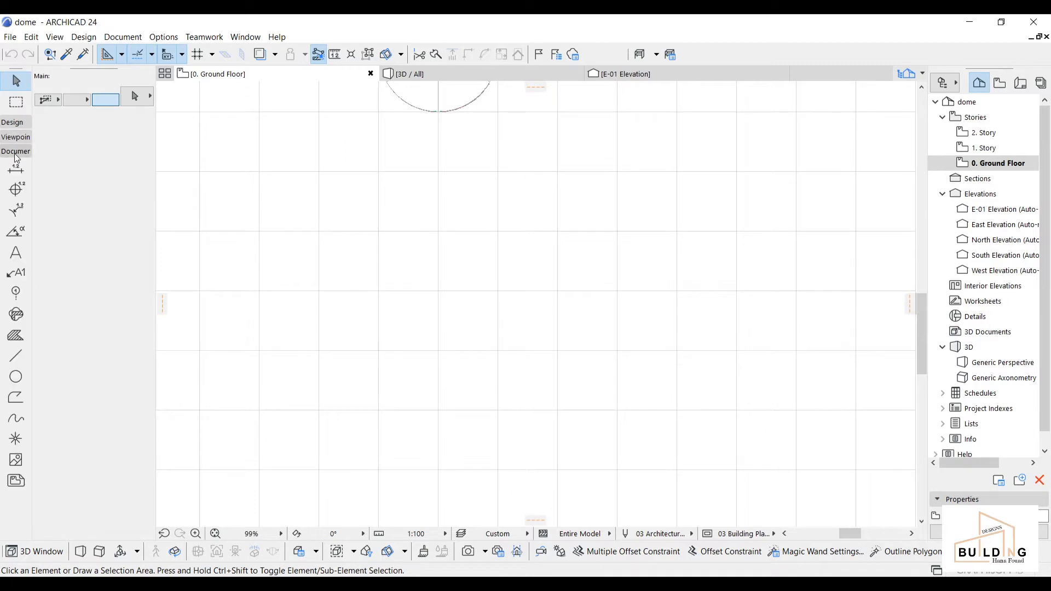
Step: Draw a full circle of radius 2000 on the plan
left_click(17, 378)
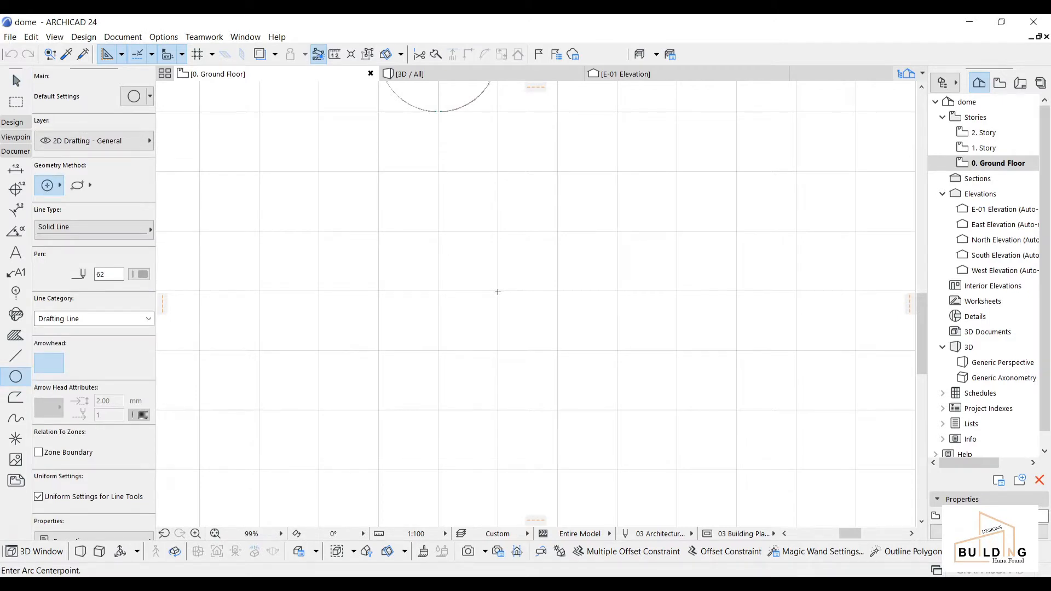
left_click(498, 292)
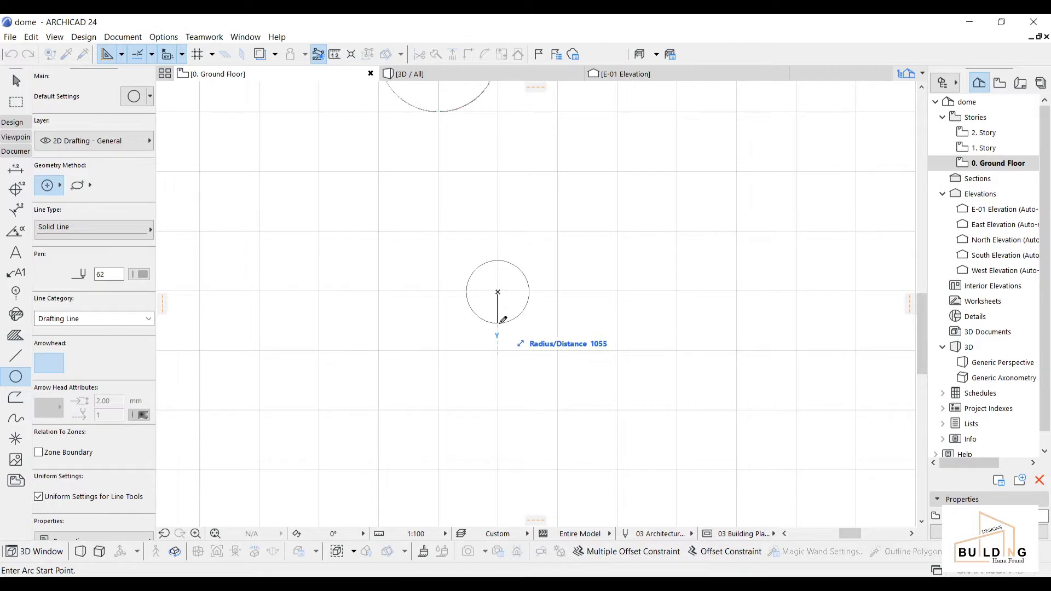
type("2000")
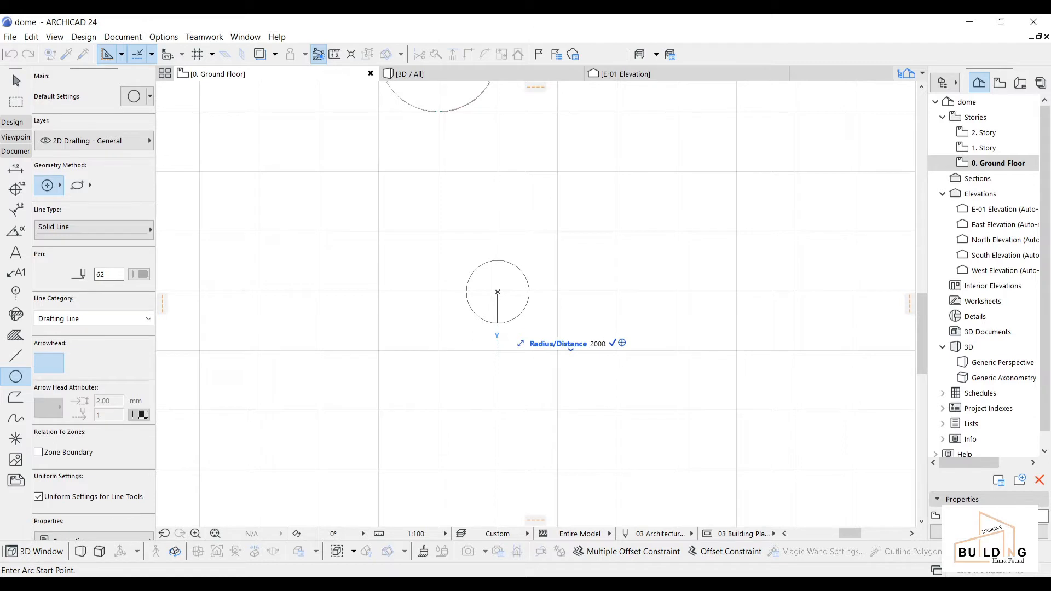
key("Return")
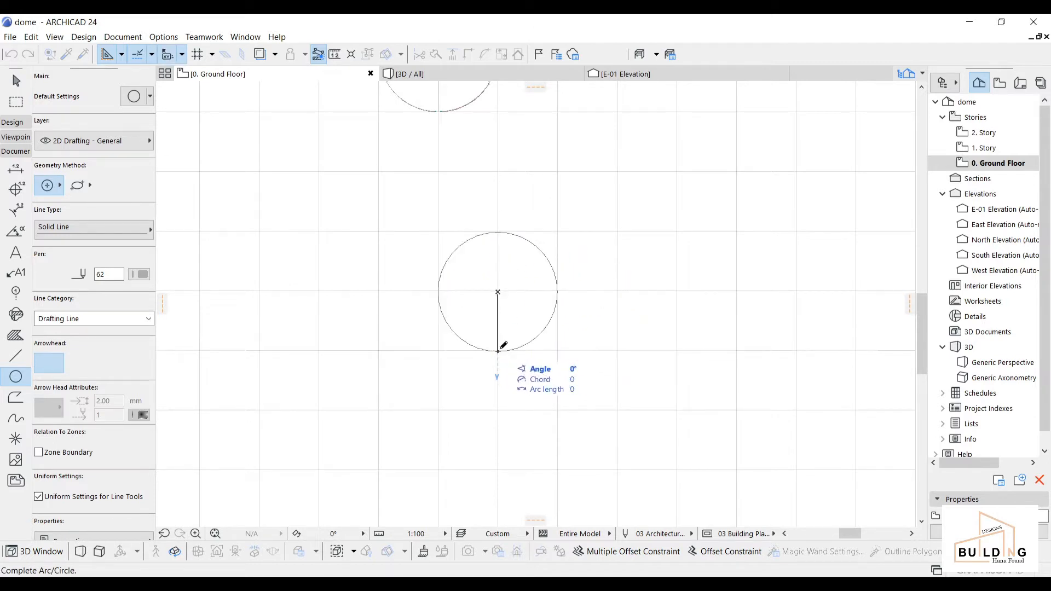
left_click(498, 350)
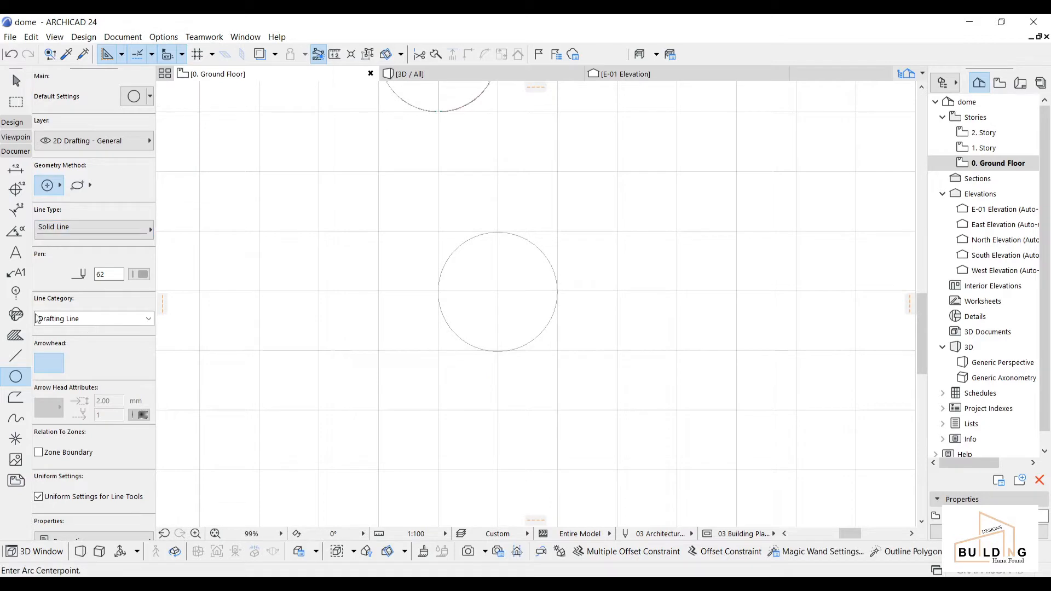
Step: Draw a vertical line from the circle's centre to just past its top edge, and select it
left_click(21, 359)
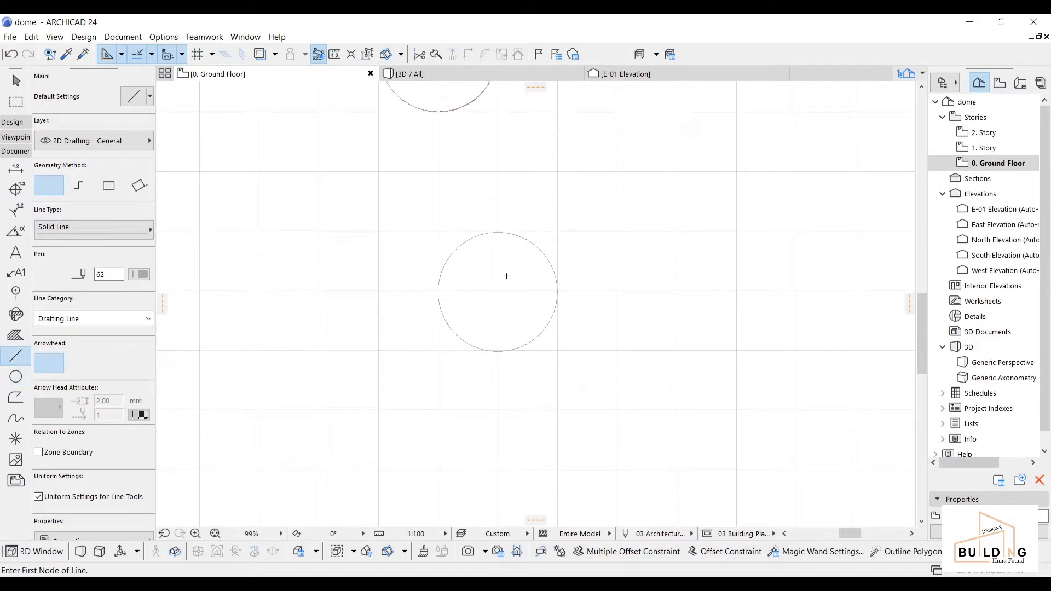
left_click(499, 290)
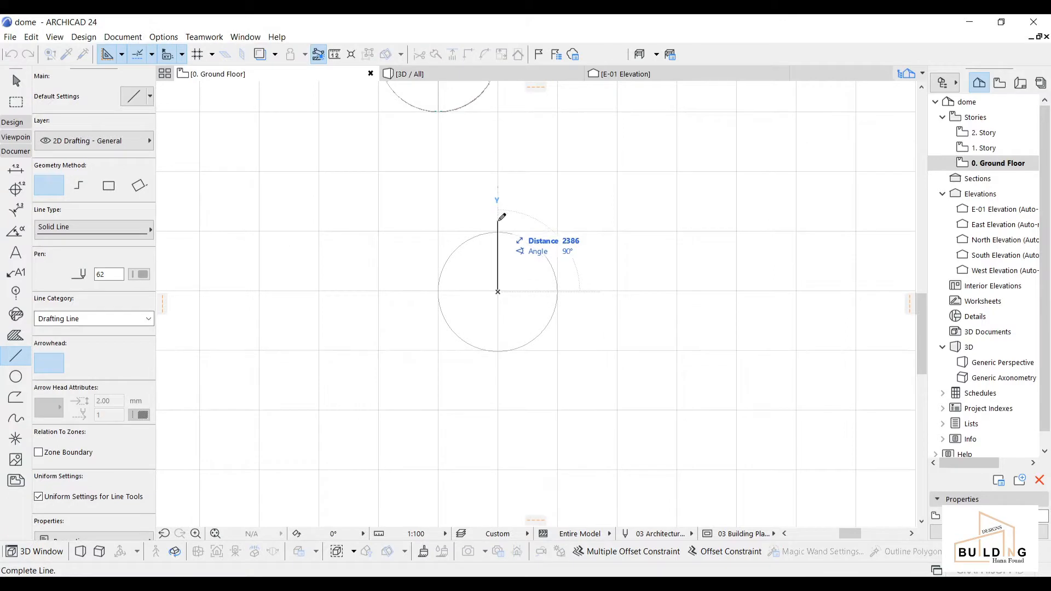
left_click(498, 221)
key("Escape")
left_click(498, 223)
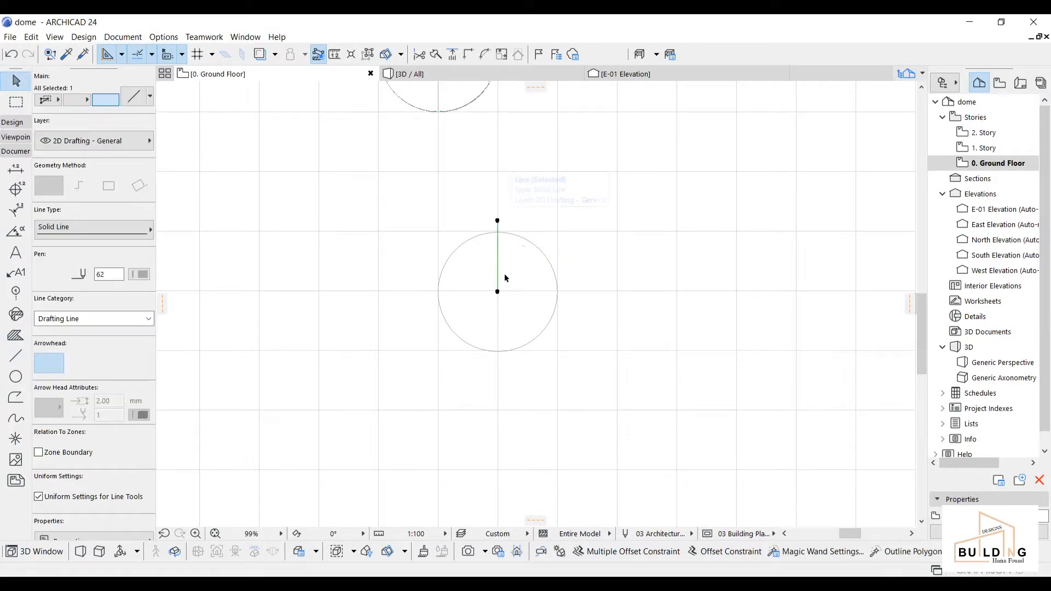
left_click(497, 291)
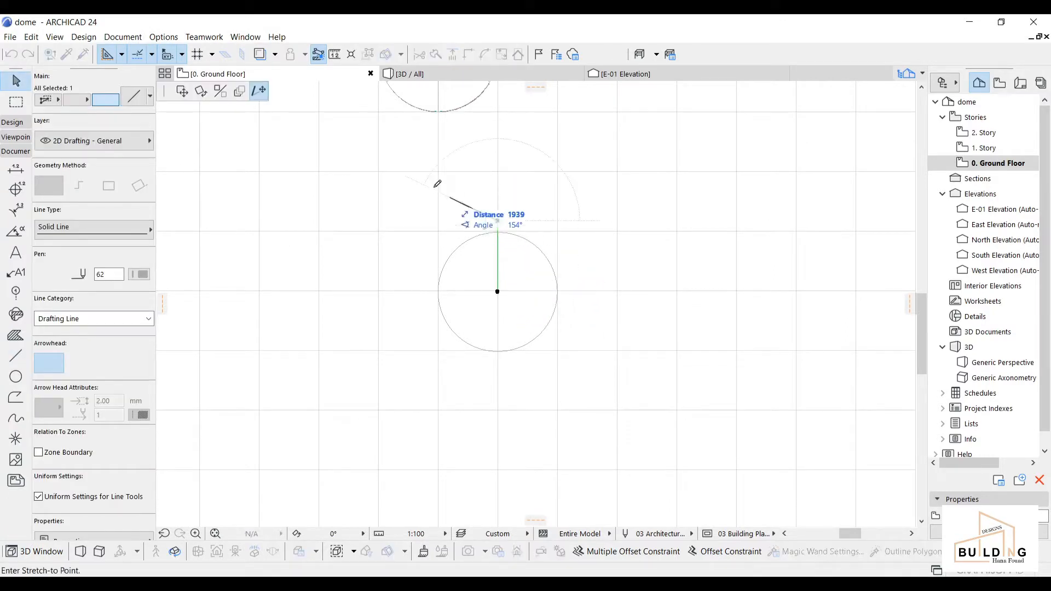
Step: Set Multiply to Rotate with Distribute and 6 copies
left_click(240, 90)
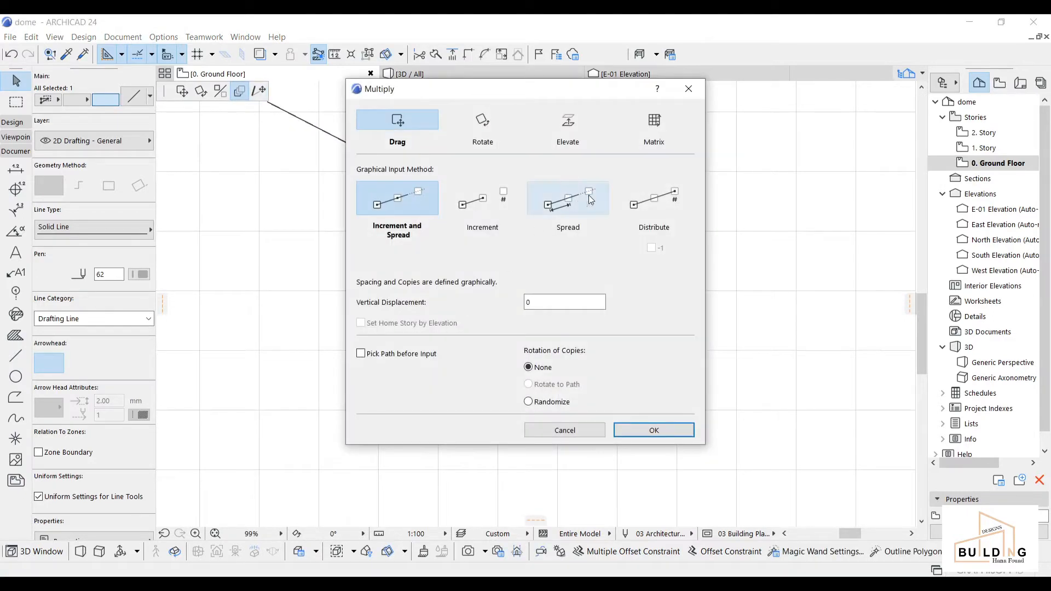
left_click(668, 212)
left_click(458, 121)
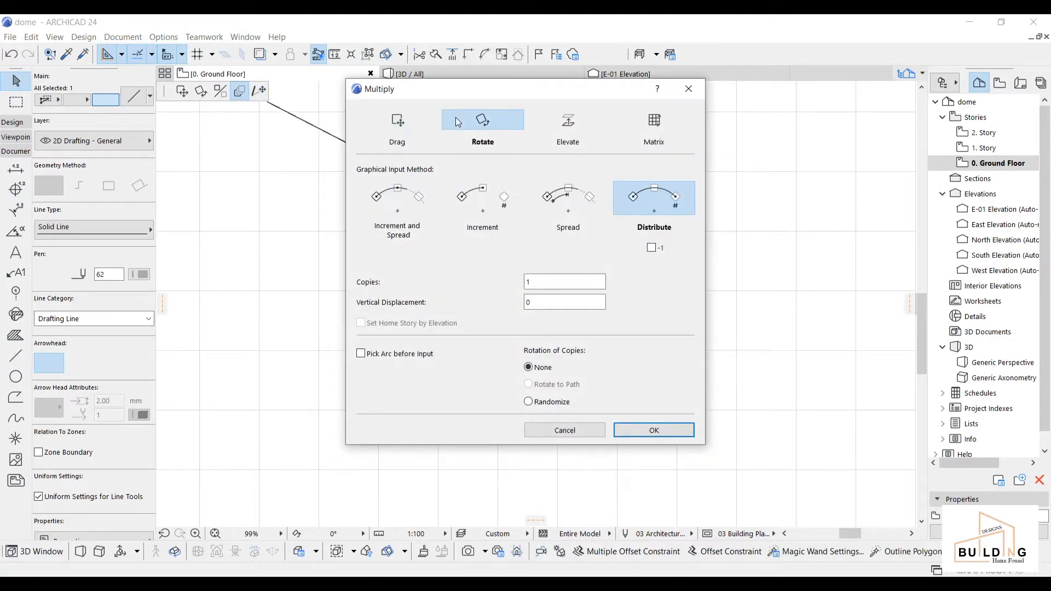
left_click(527, 281)
type("6")
left_click(630, 435)
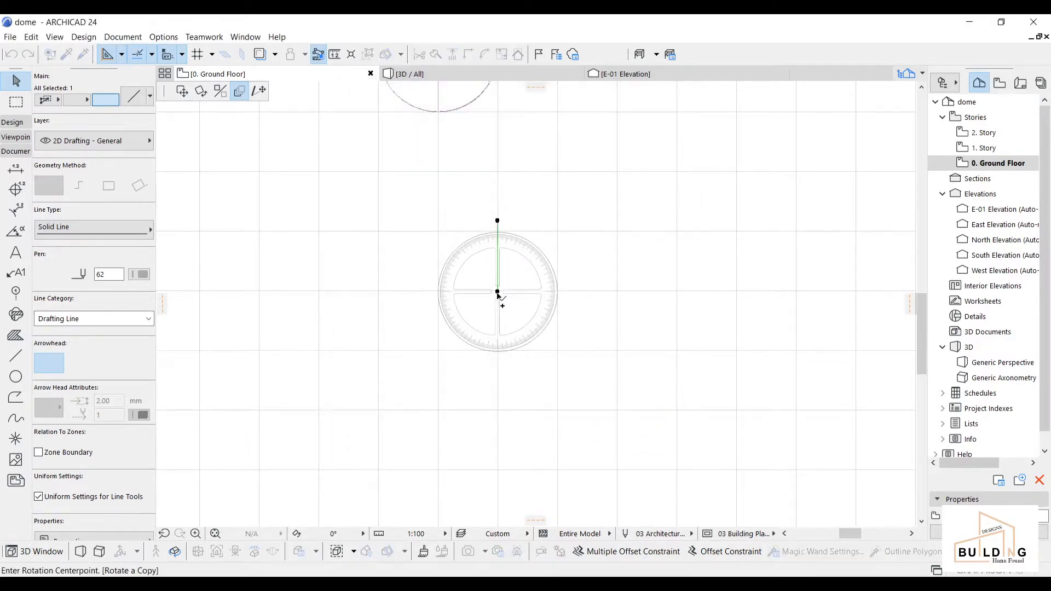
Step: Rotate the copies a full turn about the circle's centre to form six spokes
left_click(497, 292)
left_click(497, 220)
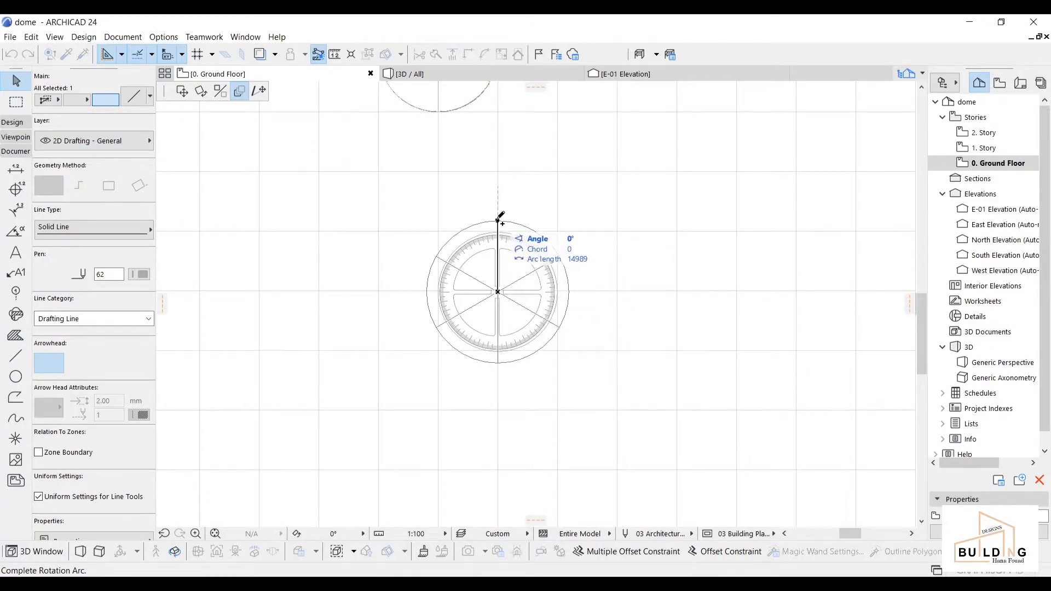
left_click(498, 221)
key("Escape")
middle_click_drag(515, 346, 513, 321)
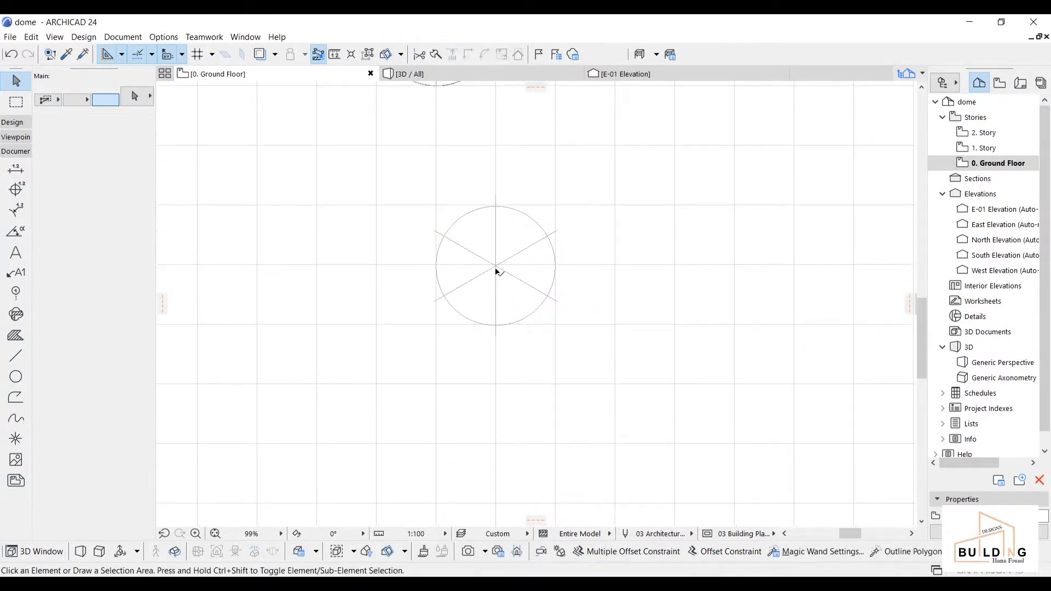
scroll(498, 259, "up", 3)
middle_click_drag(512, 228, 512, 242)
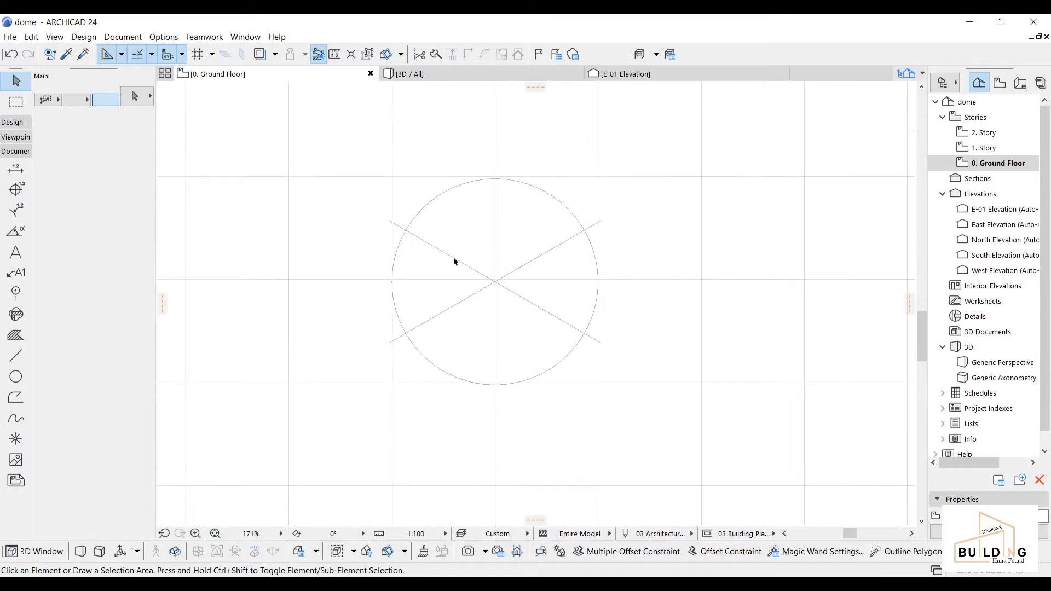
left_click(12, 124)
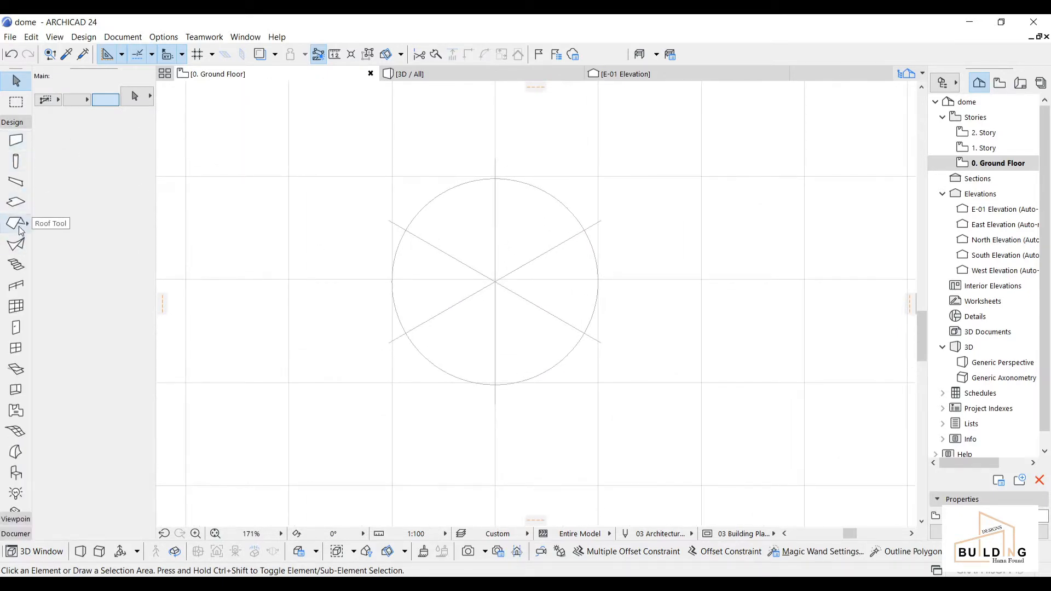
Step: Choose the Shell tool in revolved mode with a Basic structure
left_click(16, 244)
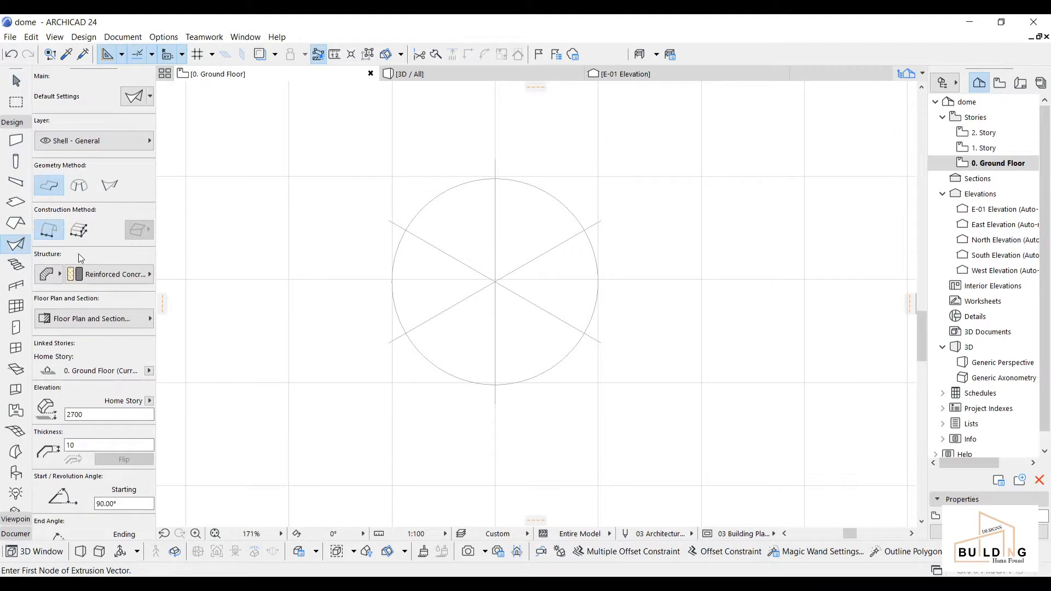
left_click(80, 187)
left_click(59, 275)
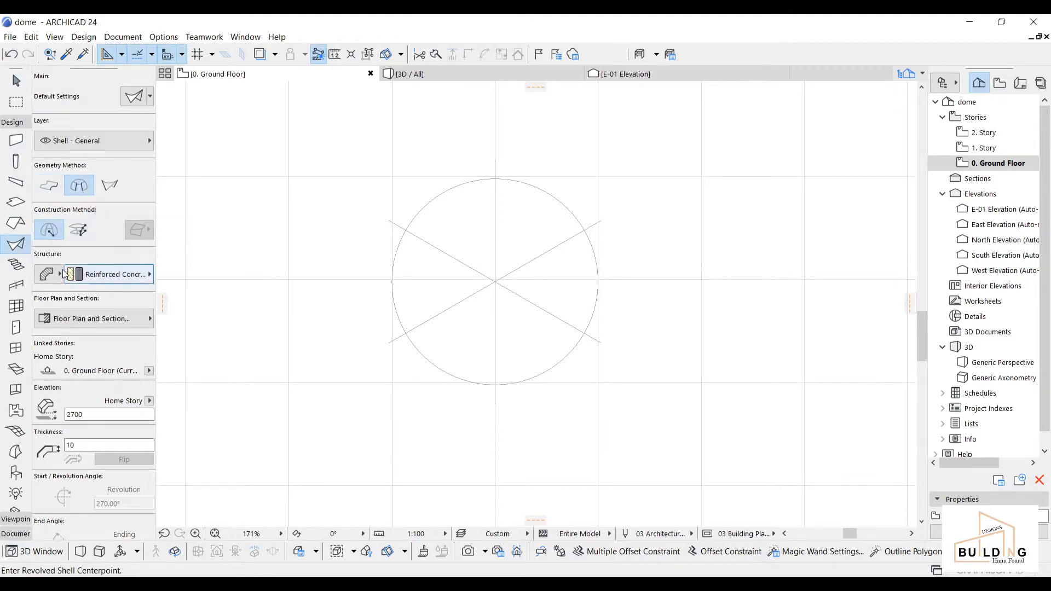
left_click(61, 276)
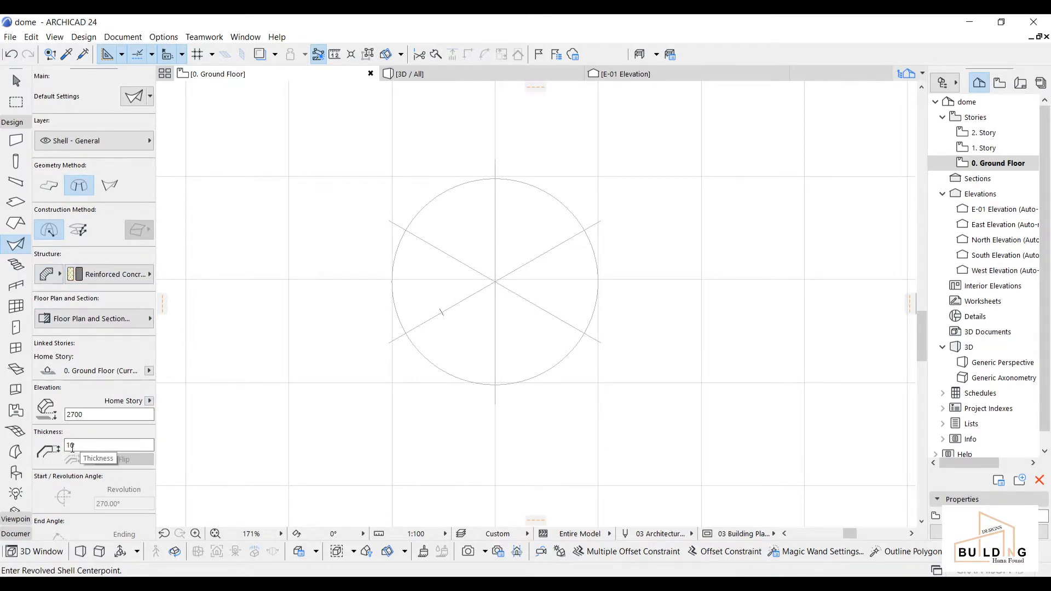
scroll(515, 286, "up", 4)
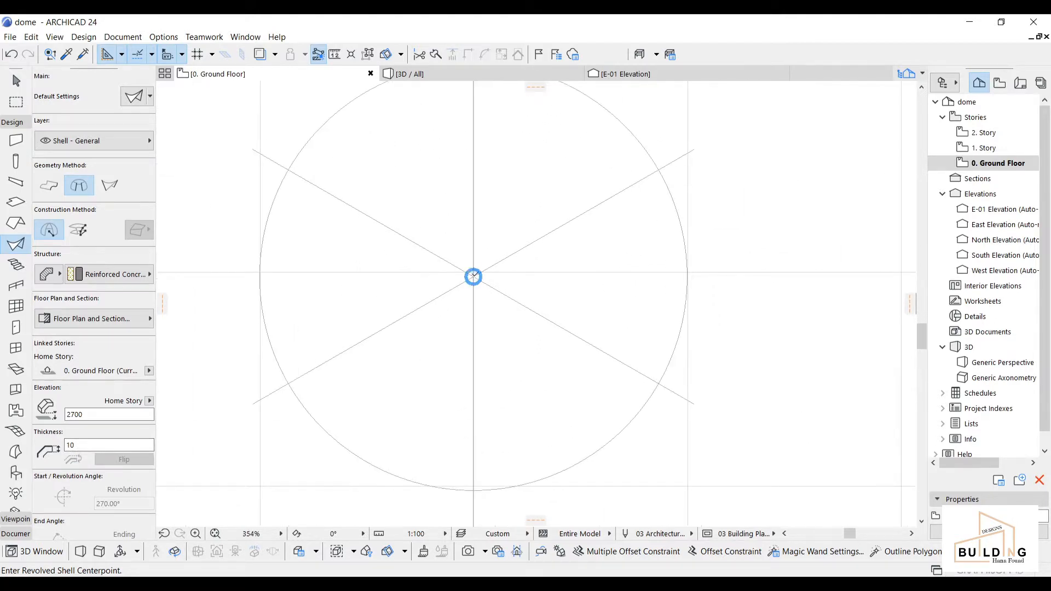
Step: Draw a revolved shell slice, about one degree wide, from the circle's centre to its edge
left_click(473, 276)
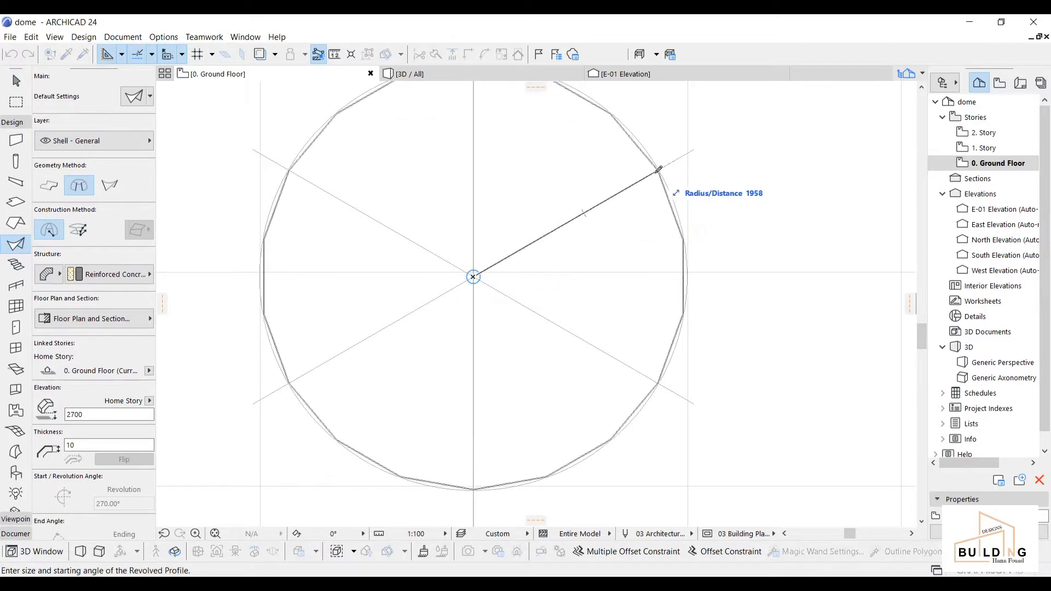
scroll(664, 166, "up", 3)
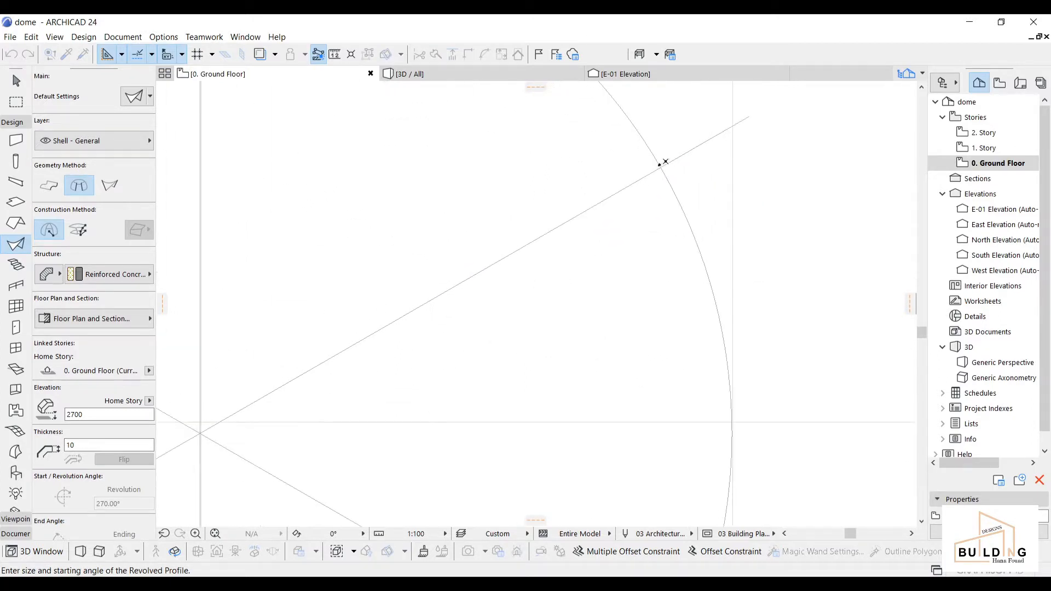
left_click(660, 167)
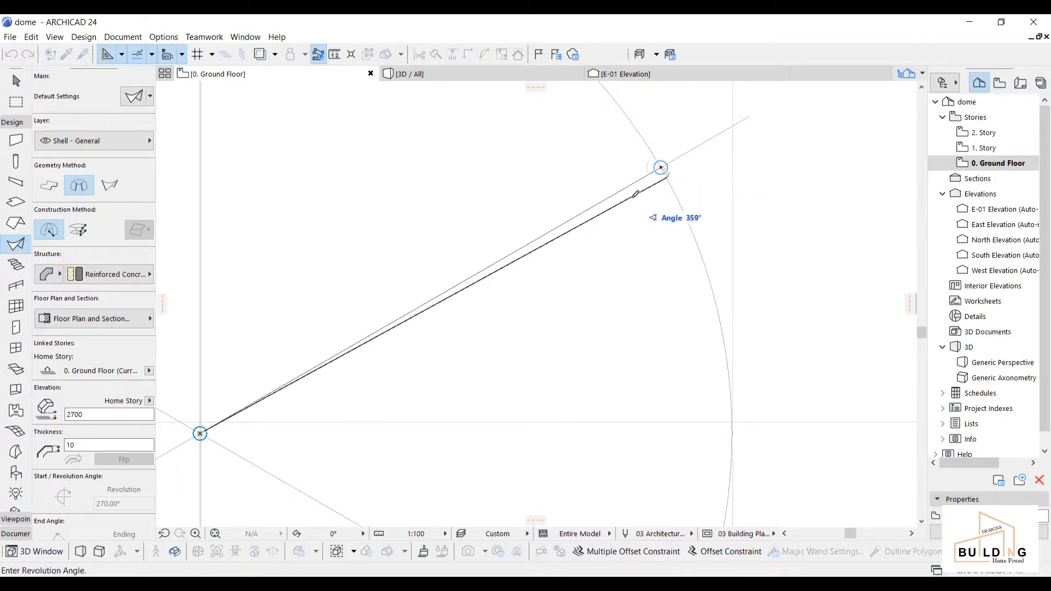
scroll(619, 181, "down", 3)
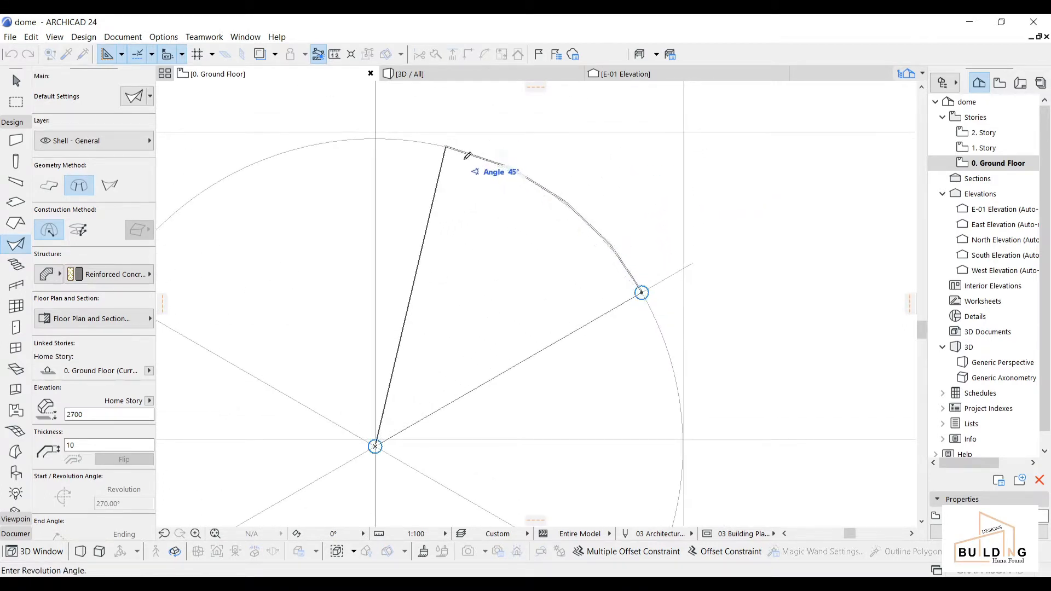
scroll(642, 292, "up", 3)
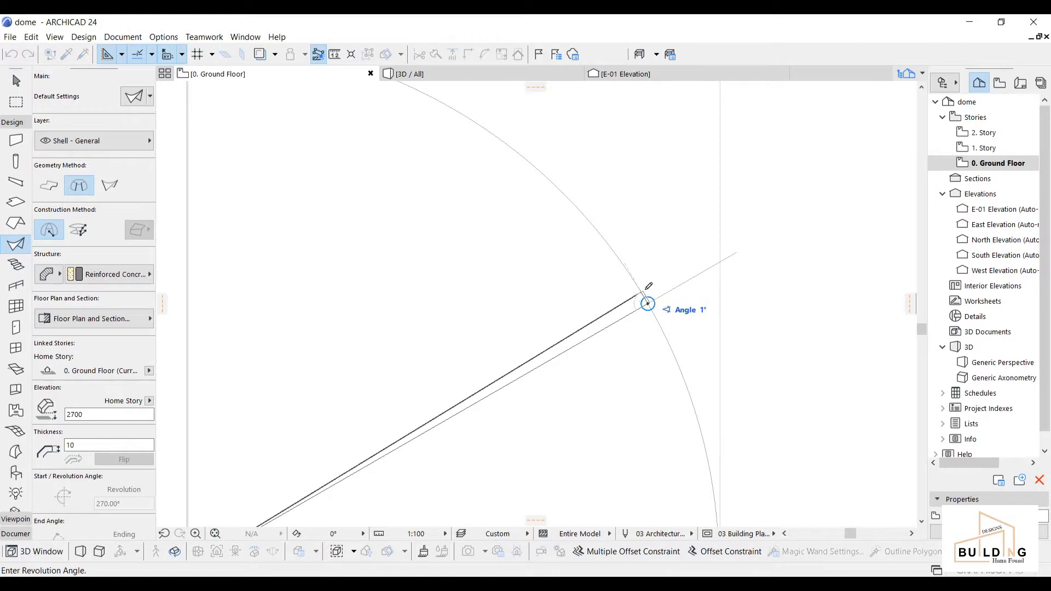
left_click(648, 293)
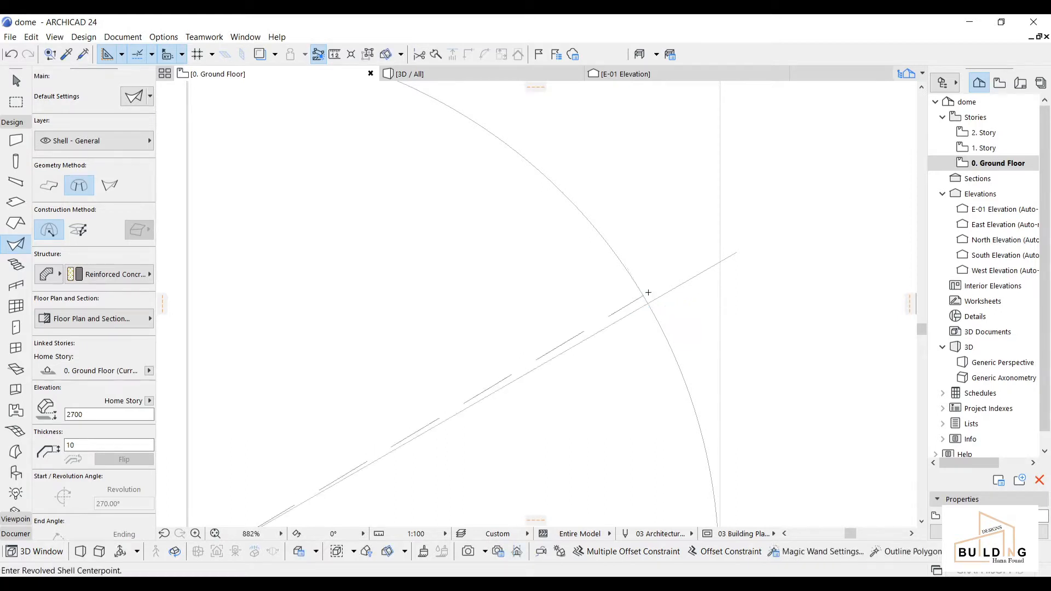
key("Escape")
scroll(622, 305, "down", 3)
middle_click_drag(622, 305, 659, 241)
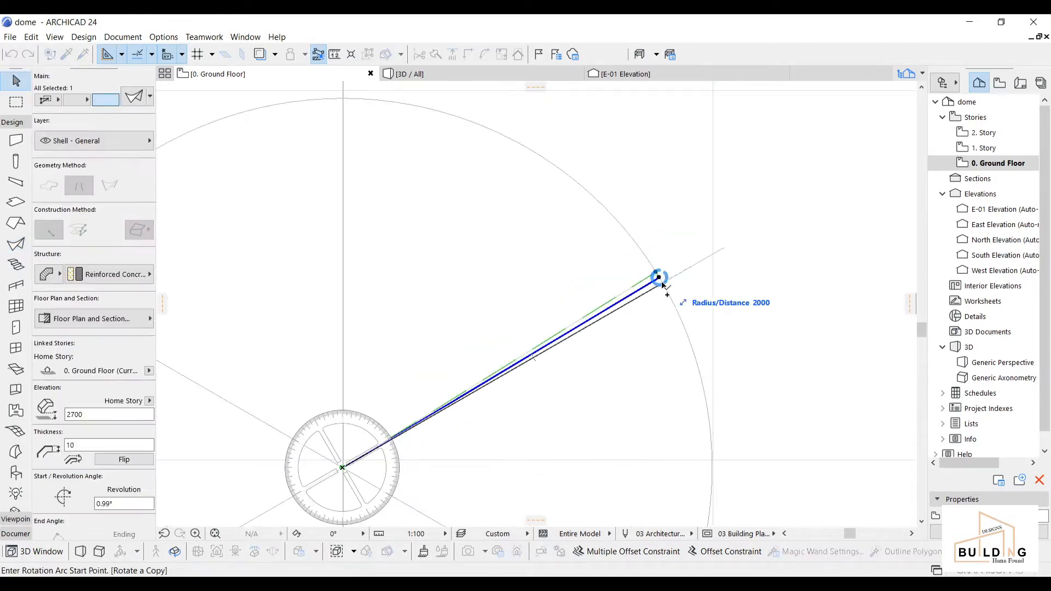
Step: Mirror a copy of the shell slice across its edge so the pair flanks the diagonal spoke
key("Escape")
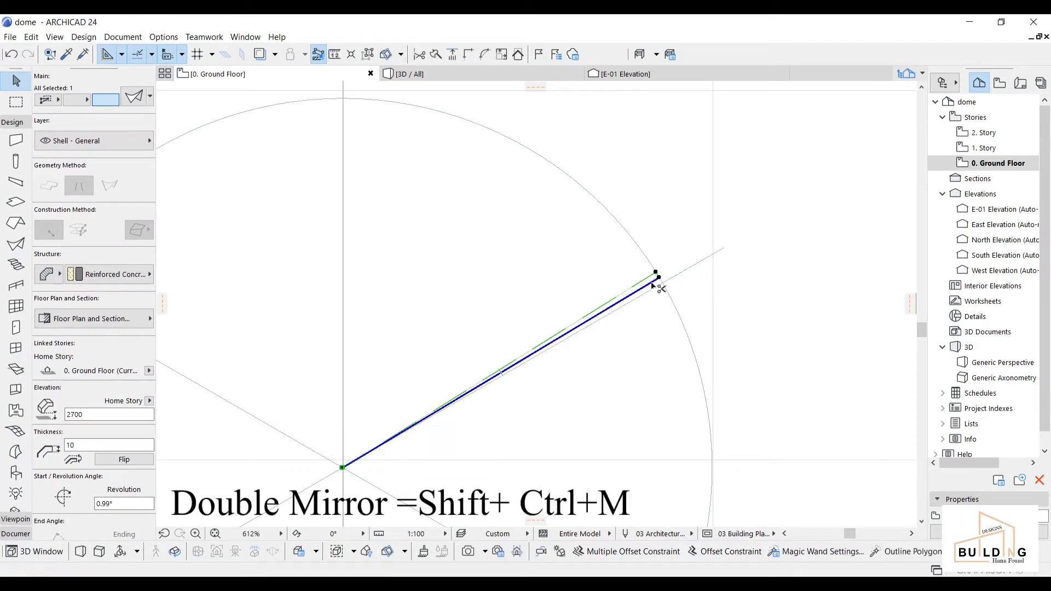
key("ctrl+shift+m")
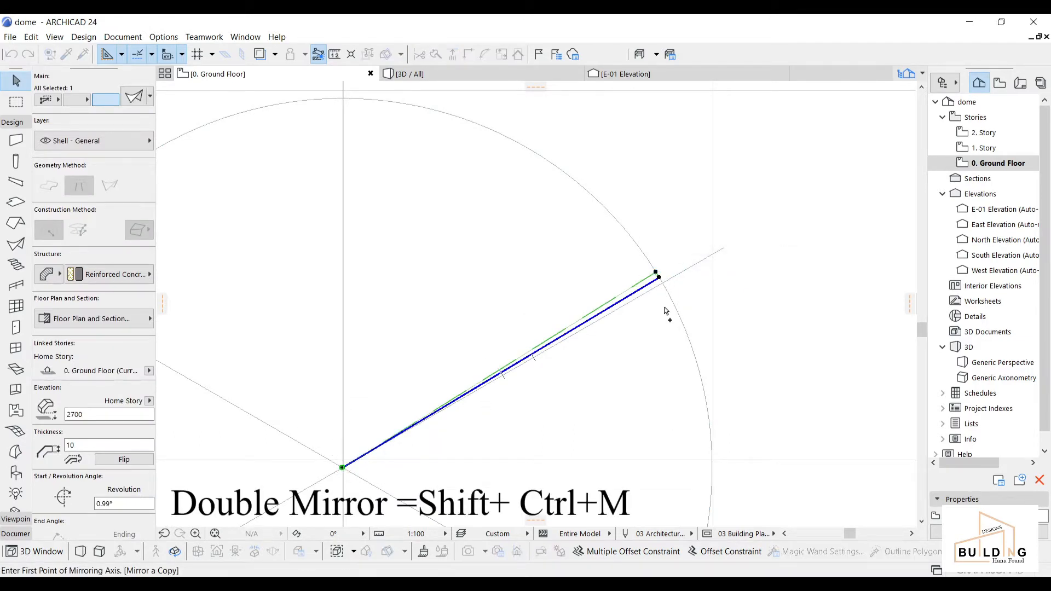
left_click(663, 283)
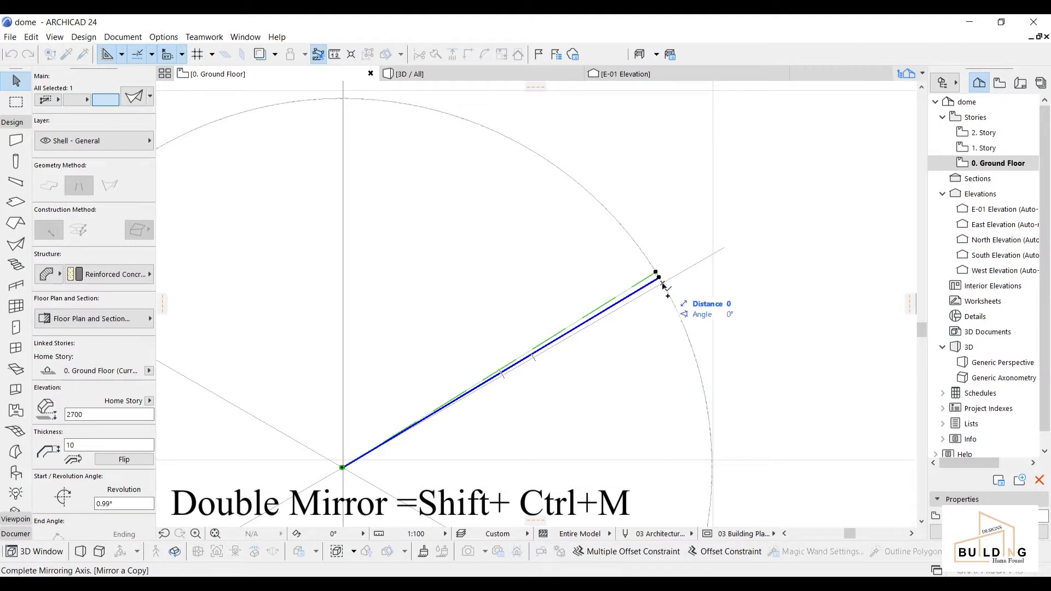
left_click(702, 262)
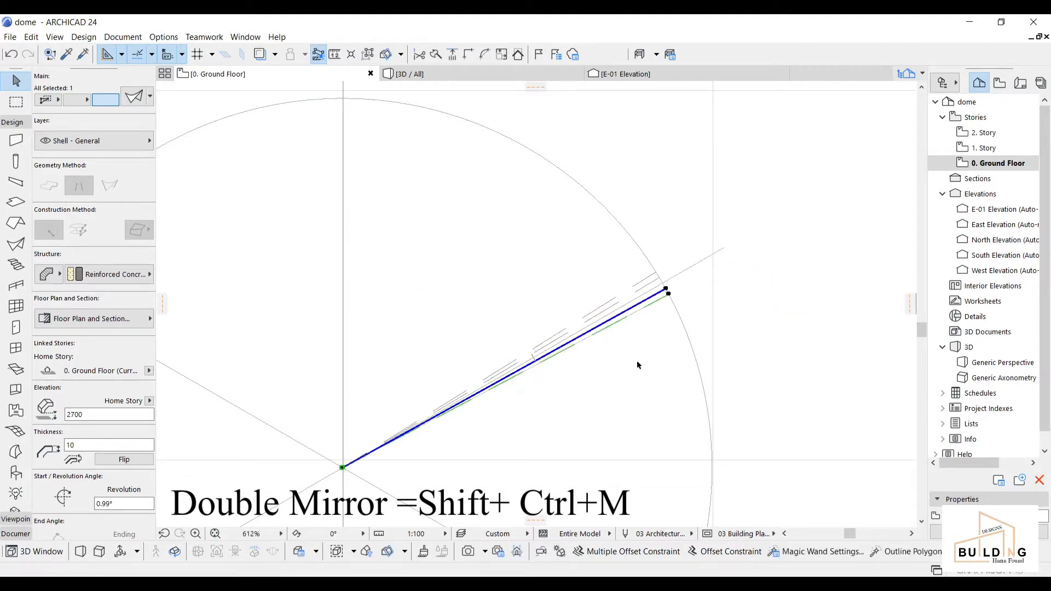
scroll(629, 328, "up", 4)
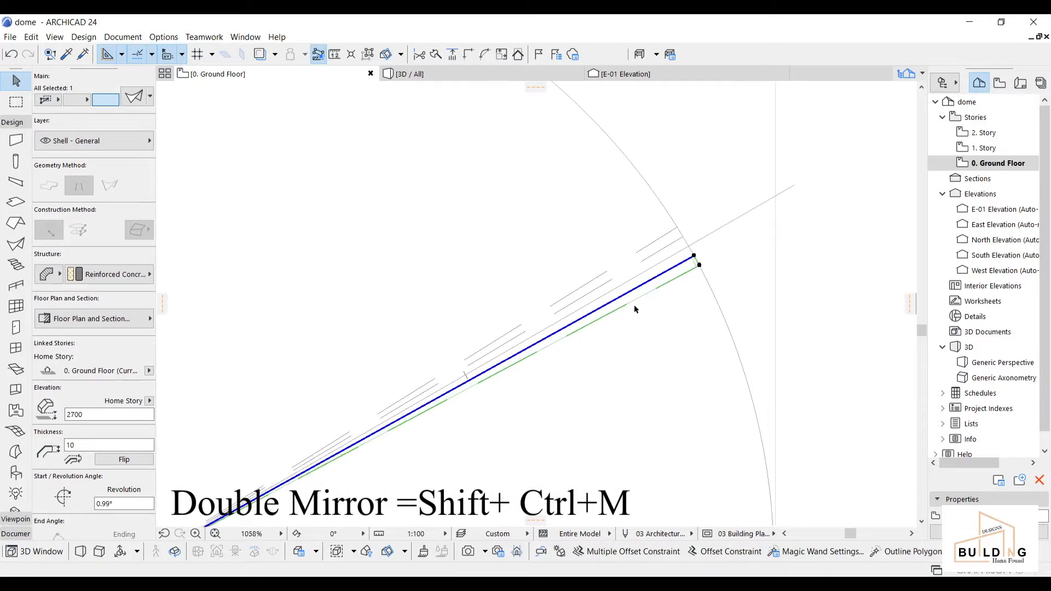
key("Escape")
scroll(580, 351, "down", 3)
mouse_move(569, 353)
middle_mouse_down()
mouse_move(575, 328)
mouse_move(577, 345)
middle_mouse_up()
left_click(479, 77)
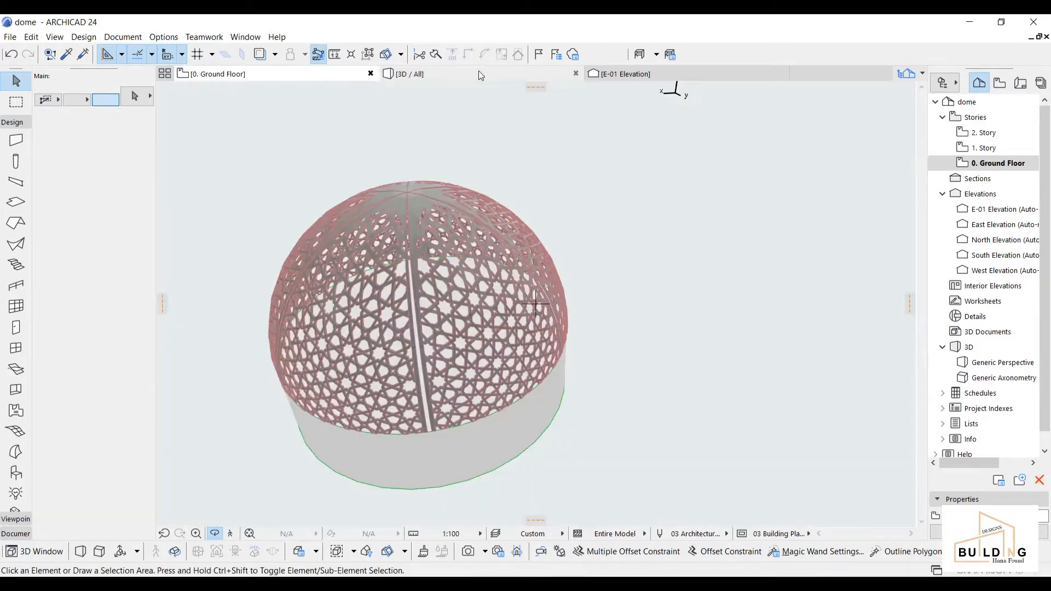
scroll(551, 412, "down", 5)
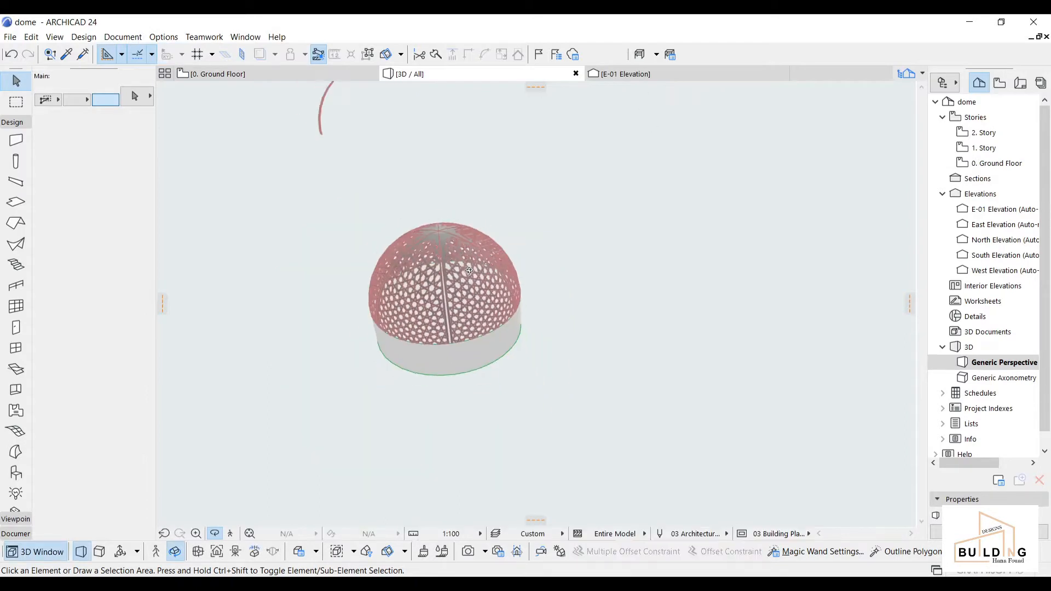
scroll(434, 242, "up", 5)
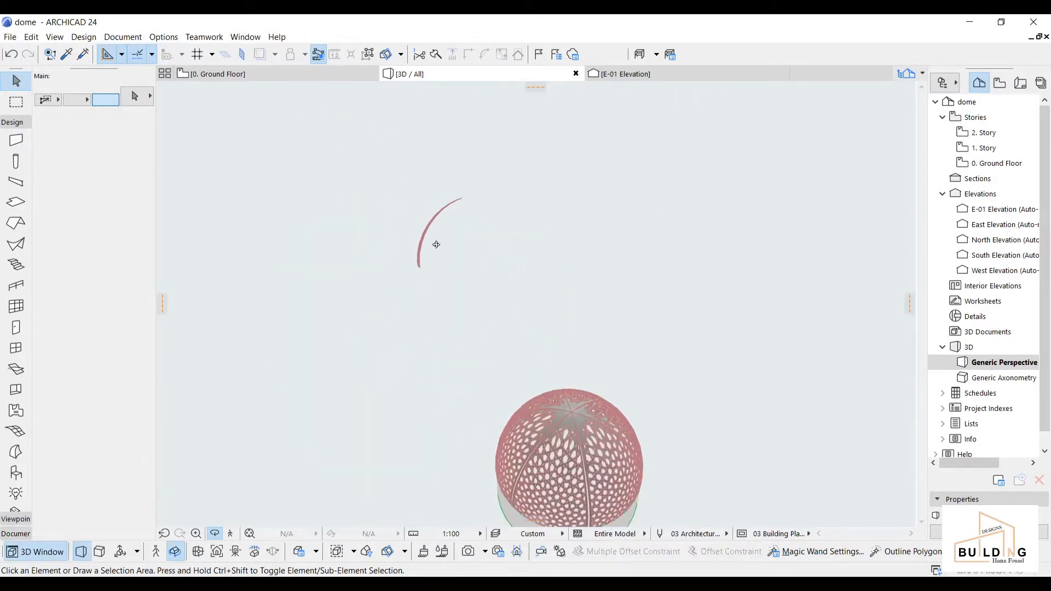
middle_click_drag(419, 231, 665, 320, "shift")
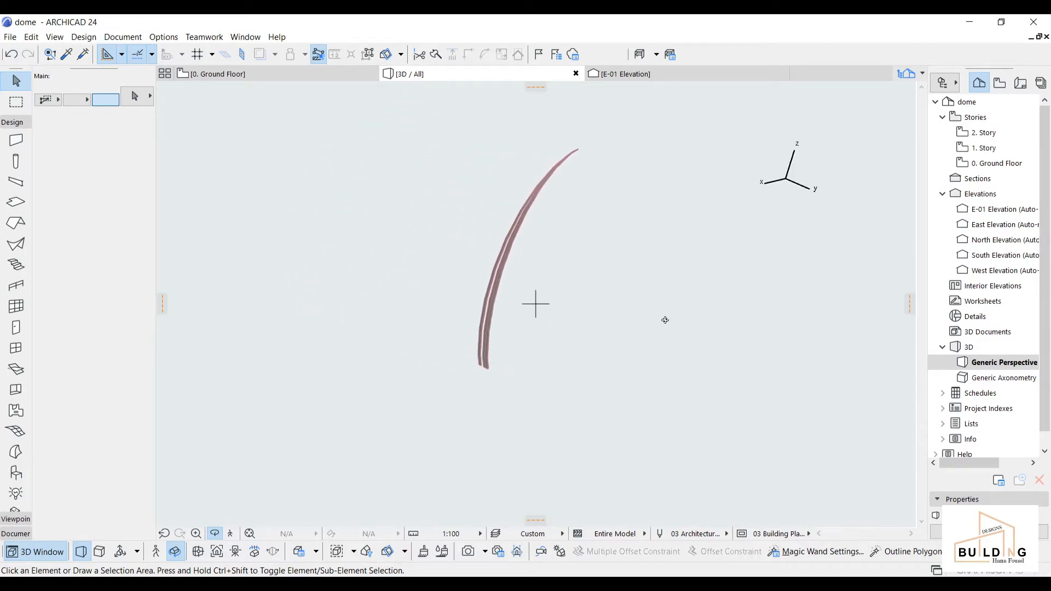
left_click(265, 73)
scroll(632, 380, "down", 1)
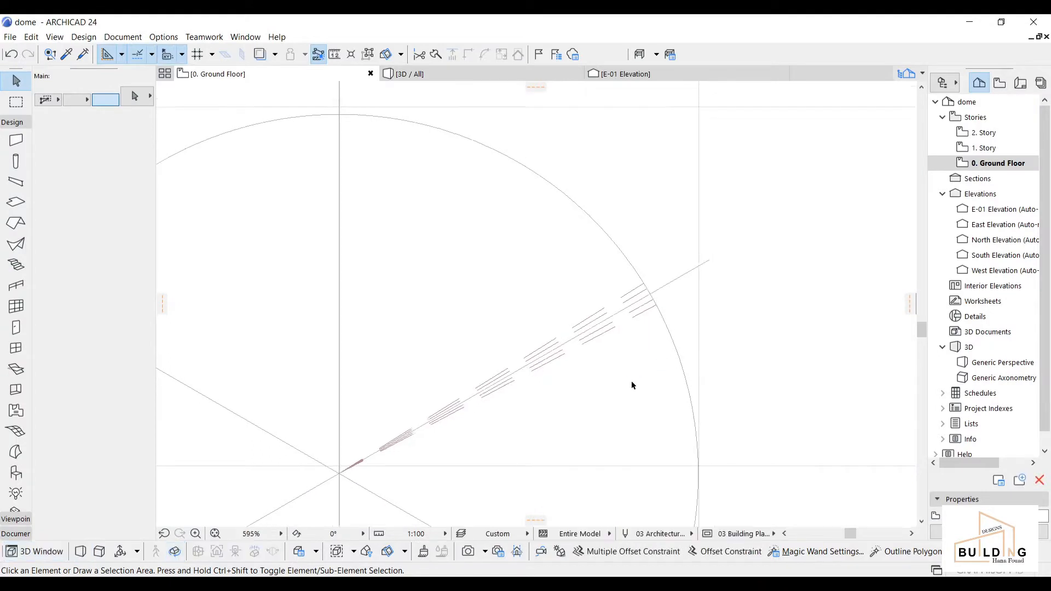
middle_click_drag(623, 317, 650, 292)
Step: Rotate a copy of both shell slices onto the vertical spoke at the circle's top
scroll(670, 289, "up", 1)
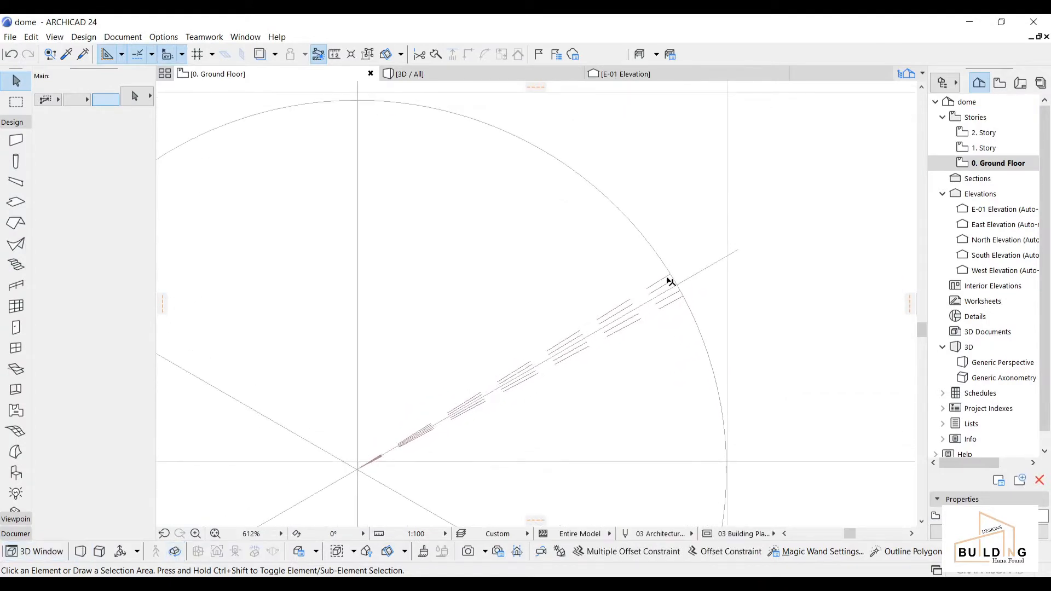
left_click(669, 279)
left_click(675, 304, "shift")
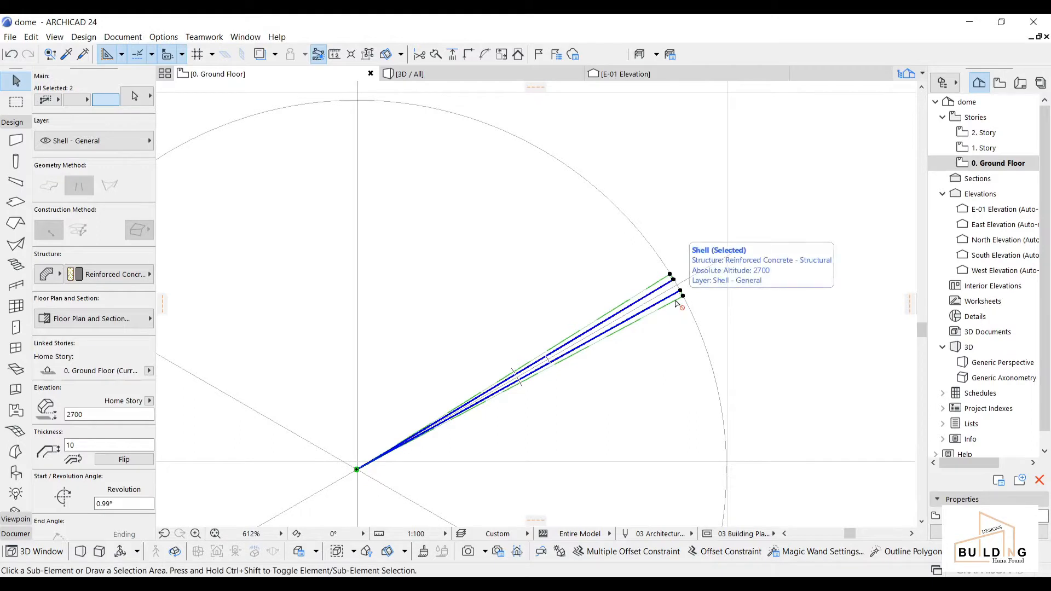
key("ctrl+alt+e")
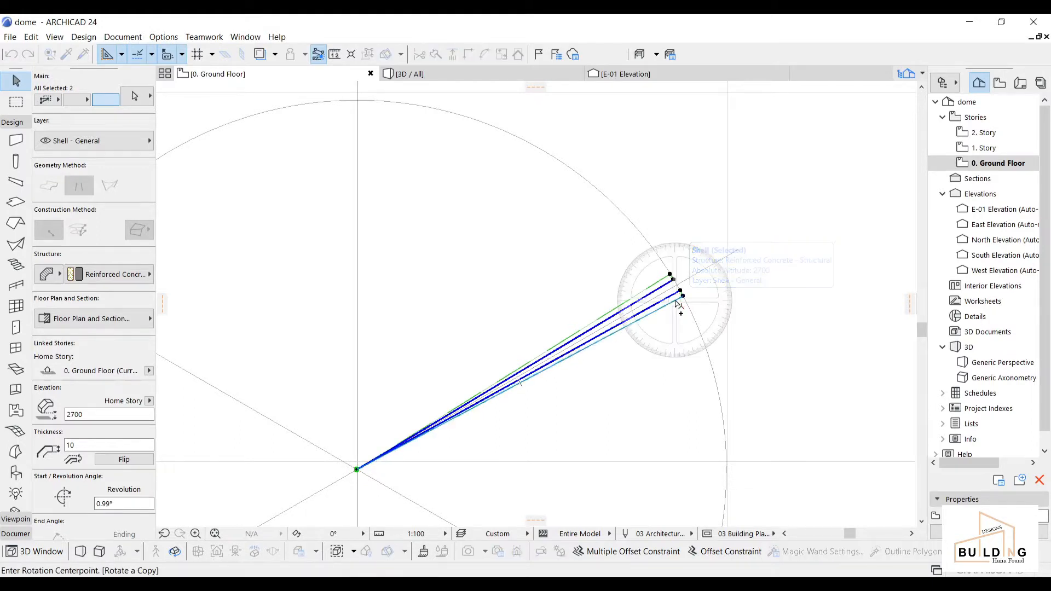
left_click(357, 469)
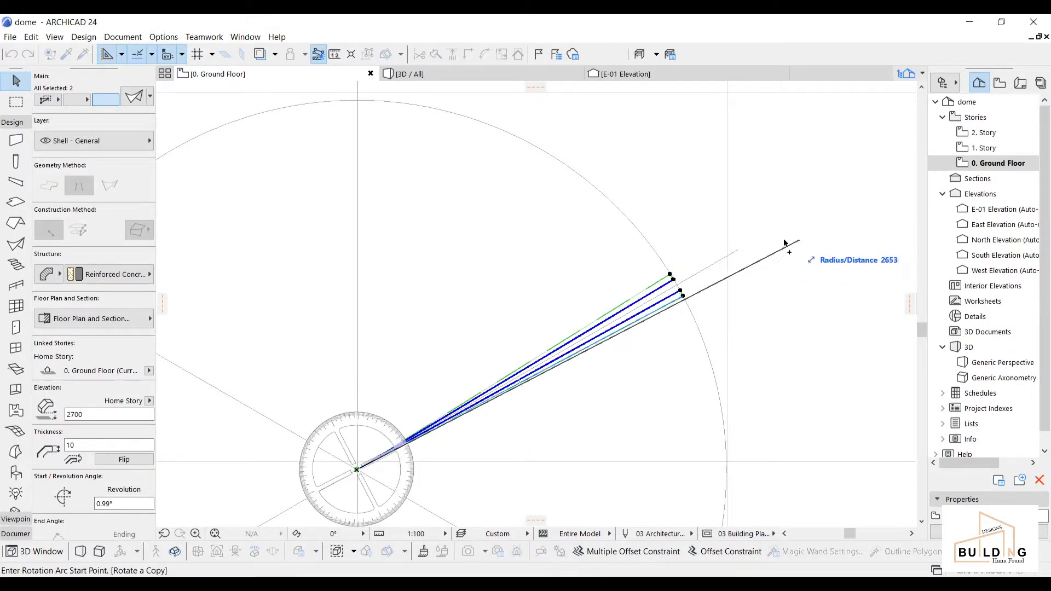
left_click(679, 288)
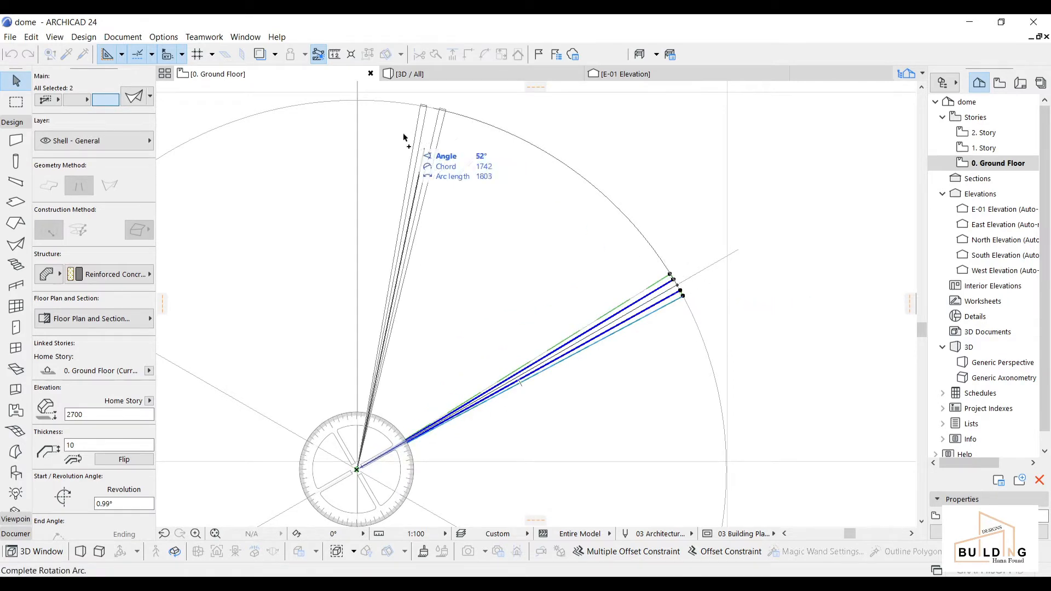
left_click(357, 101)
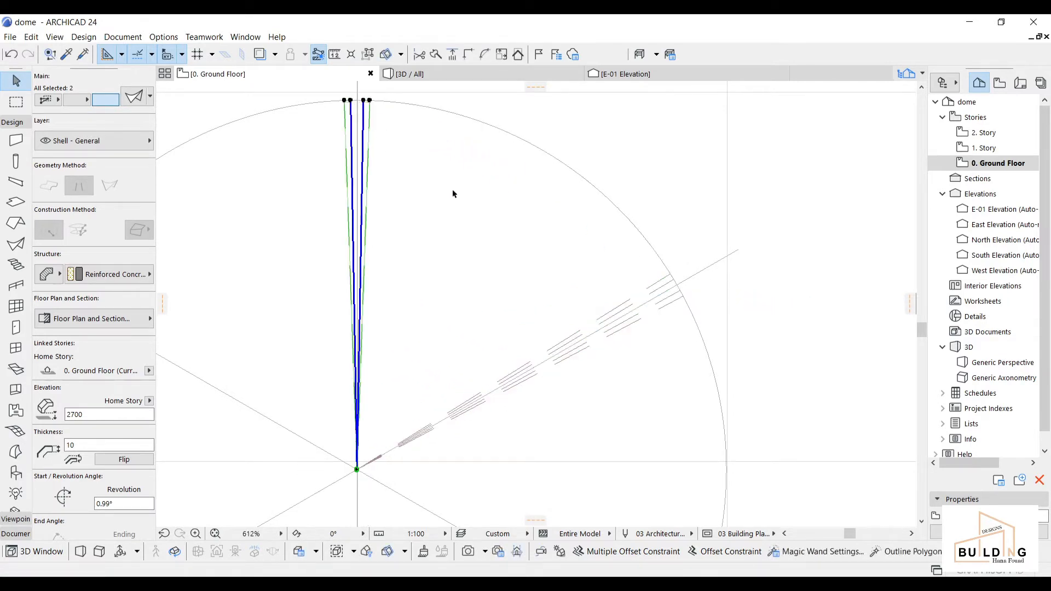
left_click(464, 205)
Step: Rotate another copy of the diagonal shell slice about the circle's centre
scroll(514, 242, "down", 2)
scroll(636, 315, "up", 1)
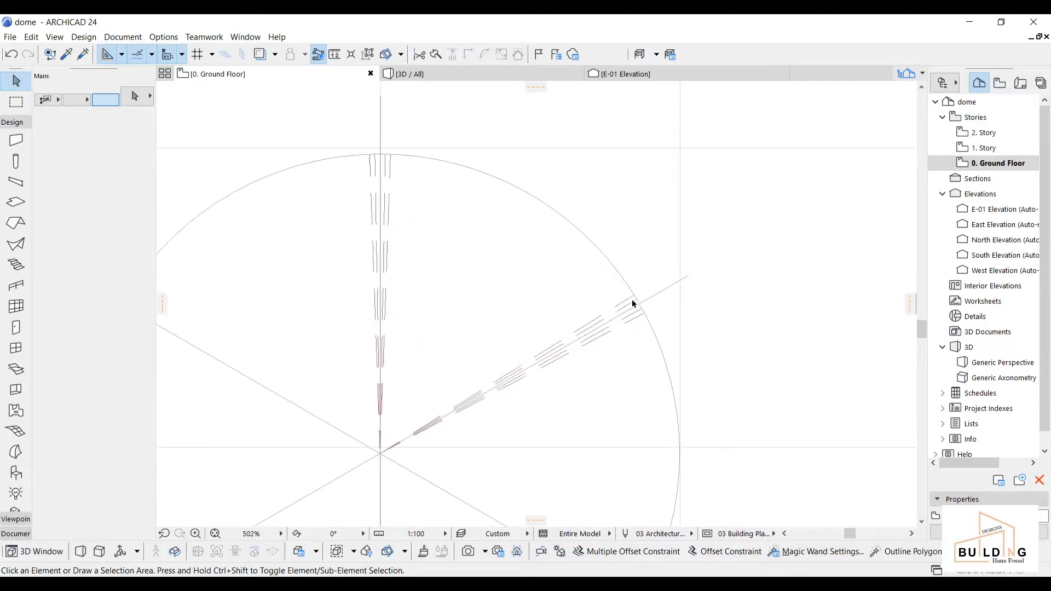
left_click(630, 299)
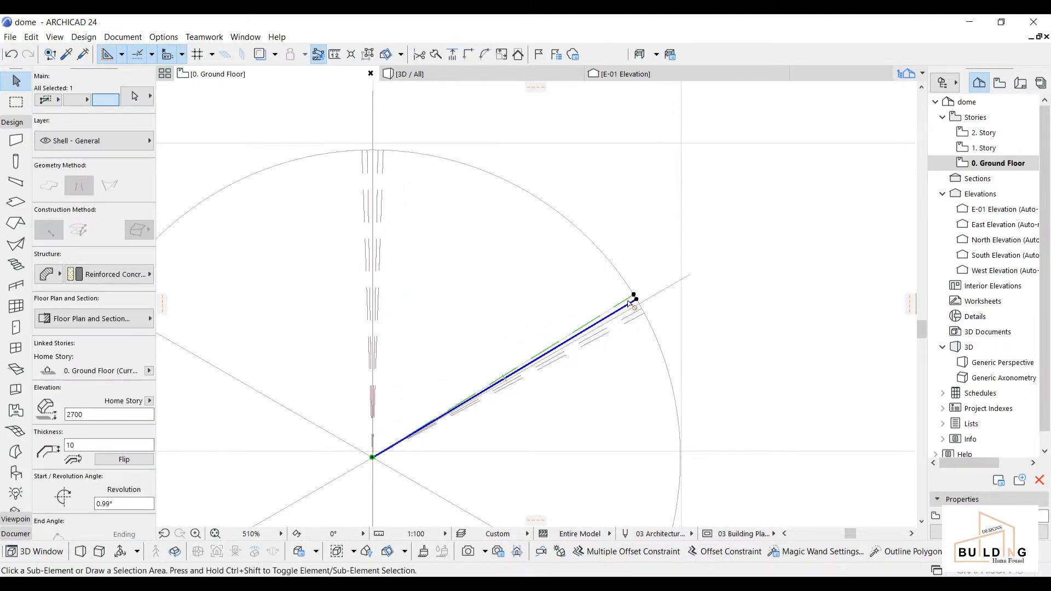
key("ctrl+d")
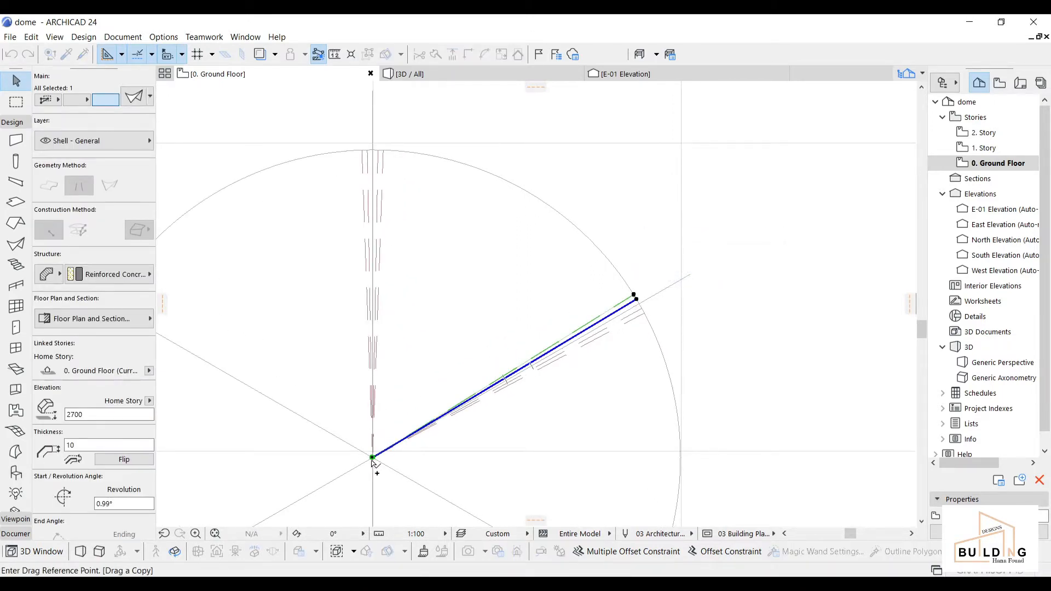
left_click(373, 458)
key("Escape")
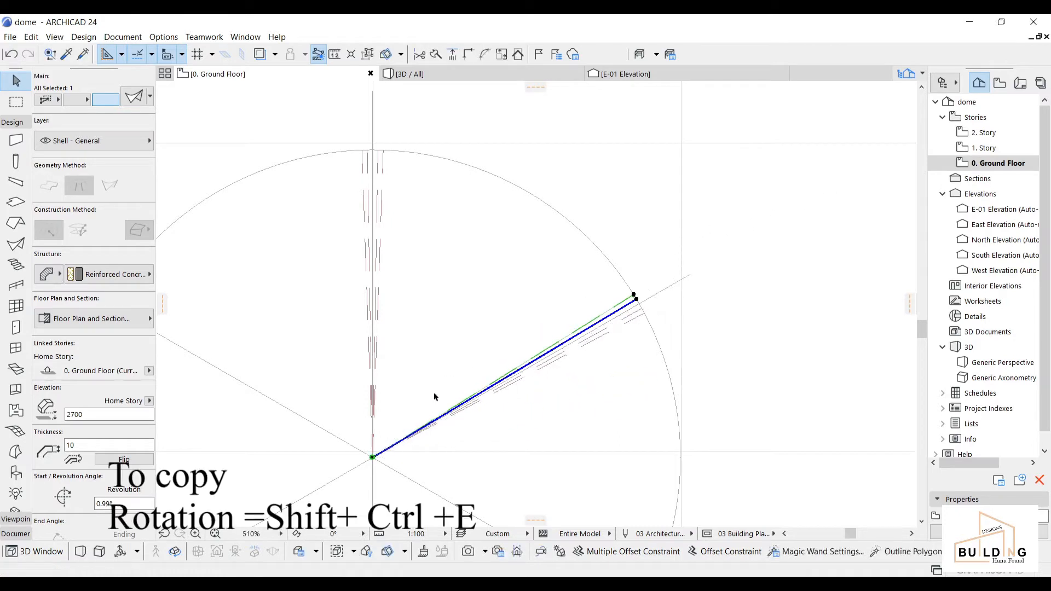
key("ctrl+shift+e")
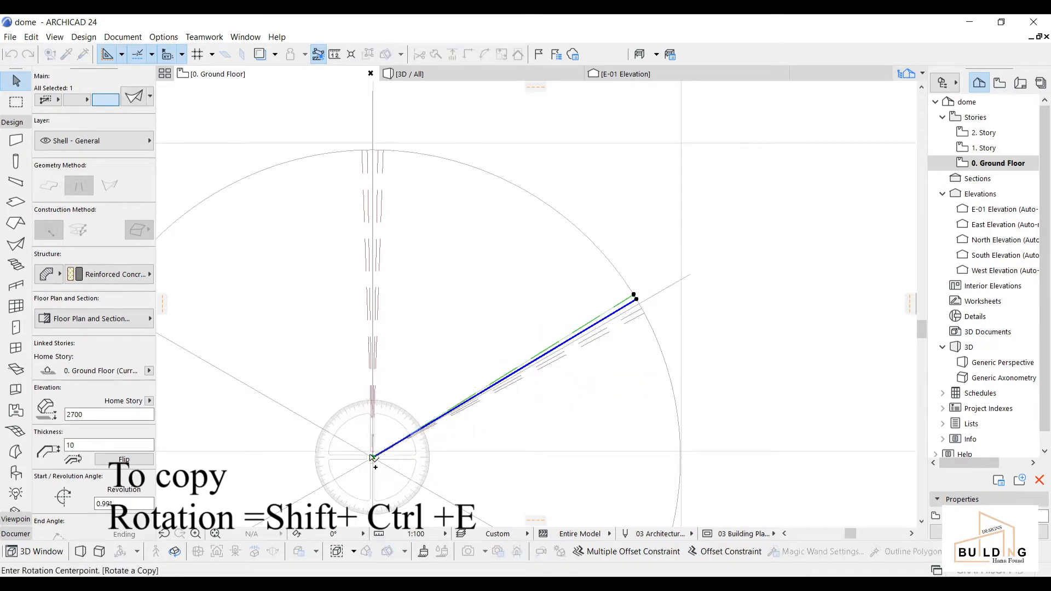
left_click(372, 457)
left_click(634, 296)
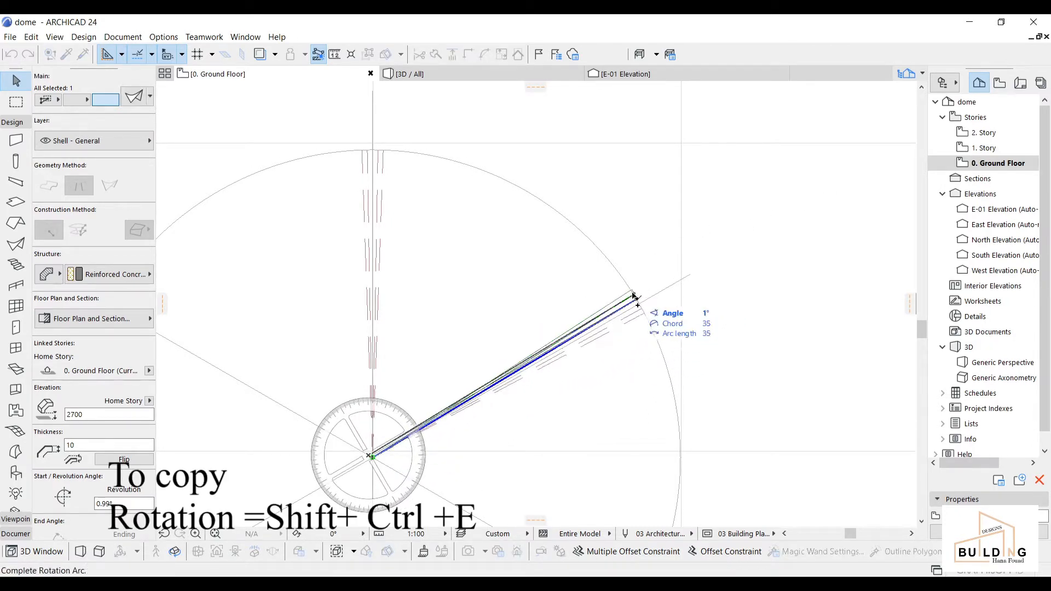
left_click(635, 294)
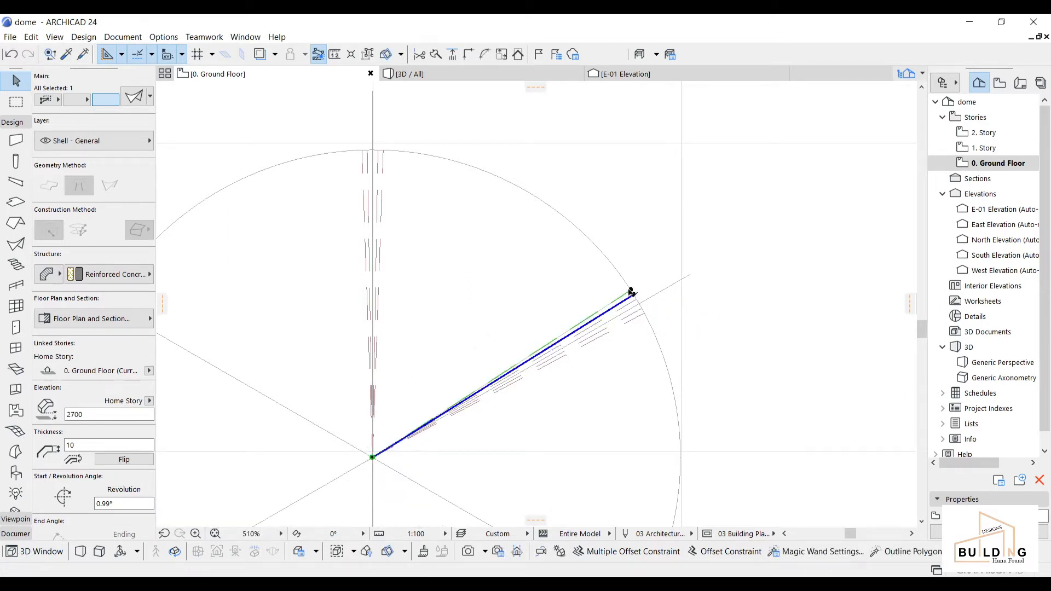
Step: Extend the shell's revolution angle so its arc reaches the dome top
left_click(632, 293)
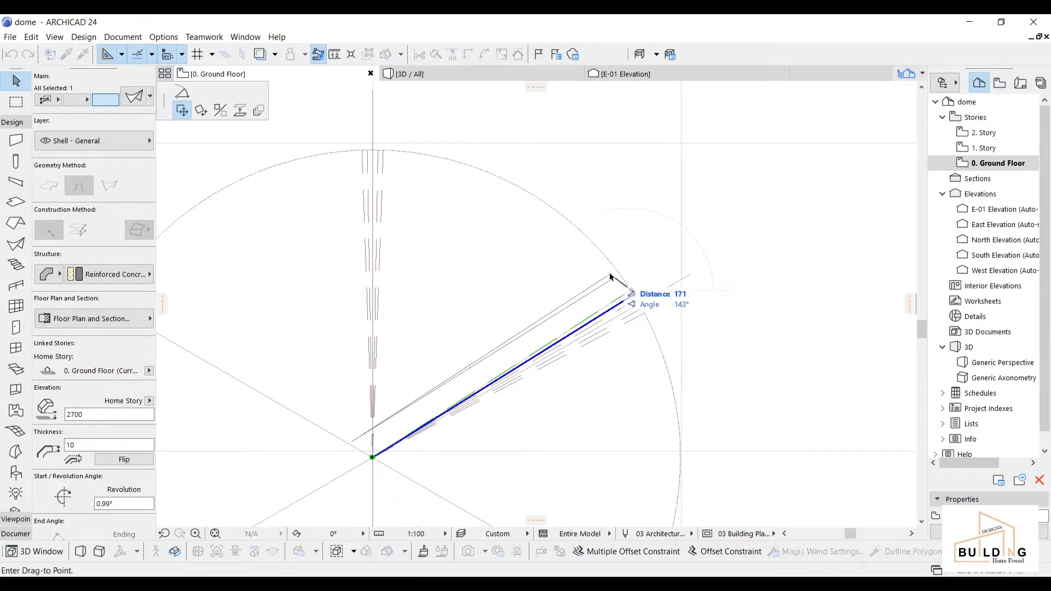
left_click(183, 98)
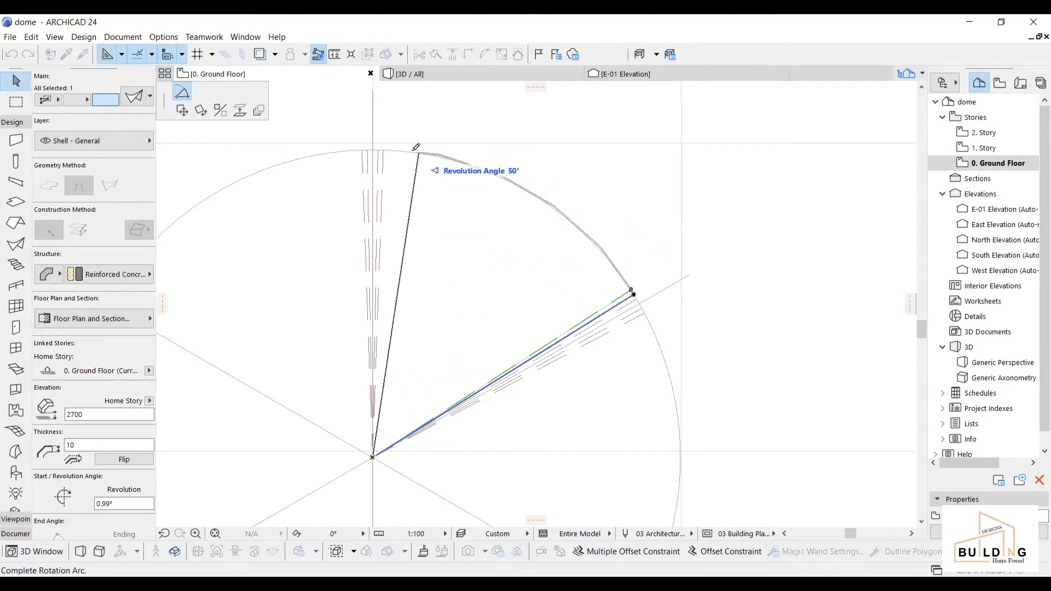
left_click(384, 150)
left_click(562, 246)
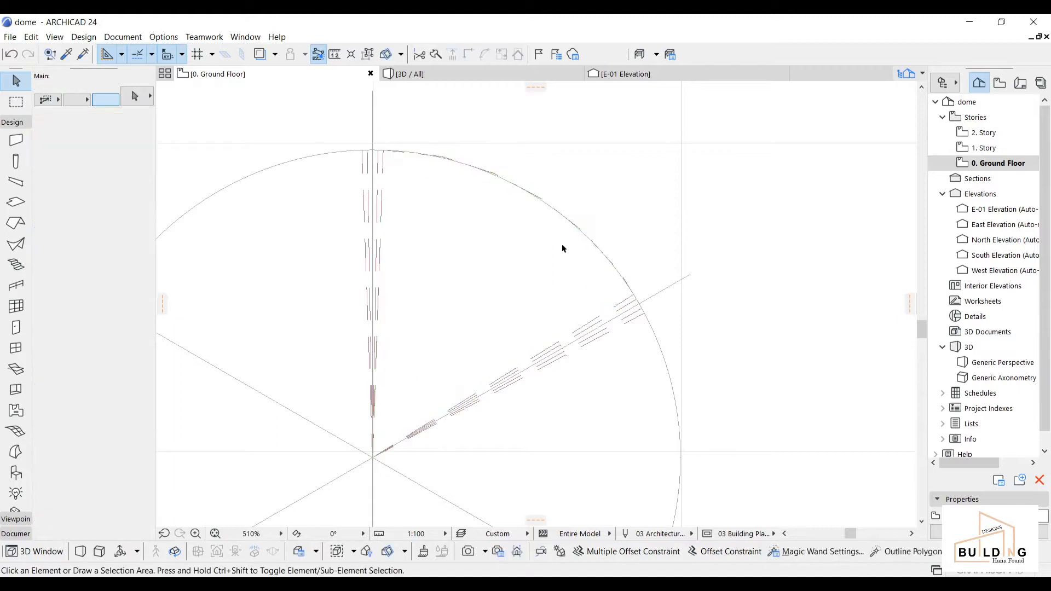
scroll(562, 249, "down", 5)
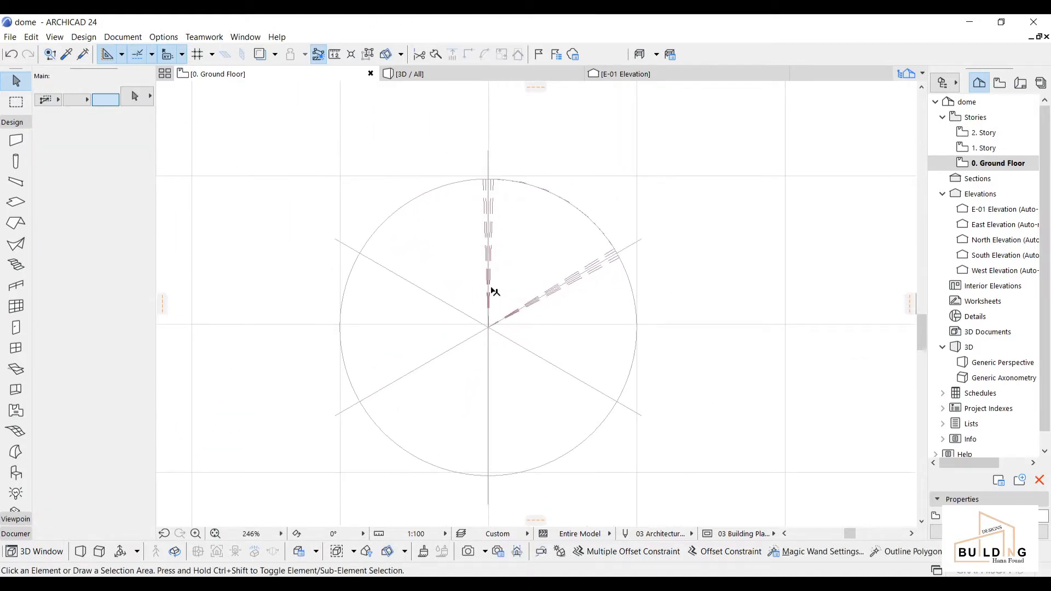
left_click(19, 123)
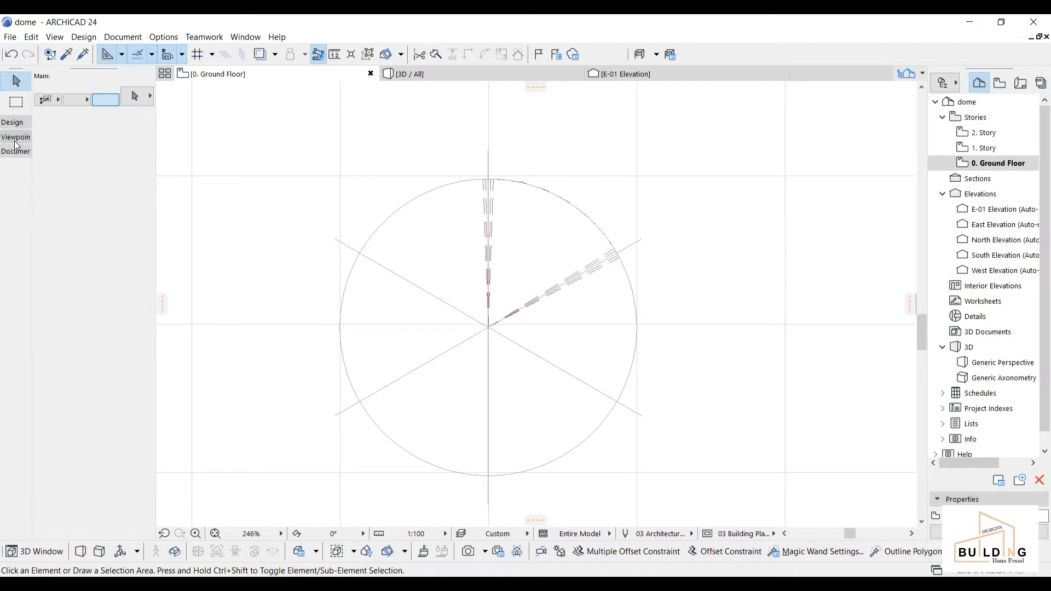
Step: Place an E-02 elevation line along the dome's top edge and set its viewing direction
left_click(14, 140)
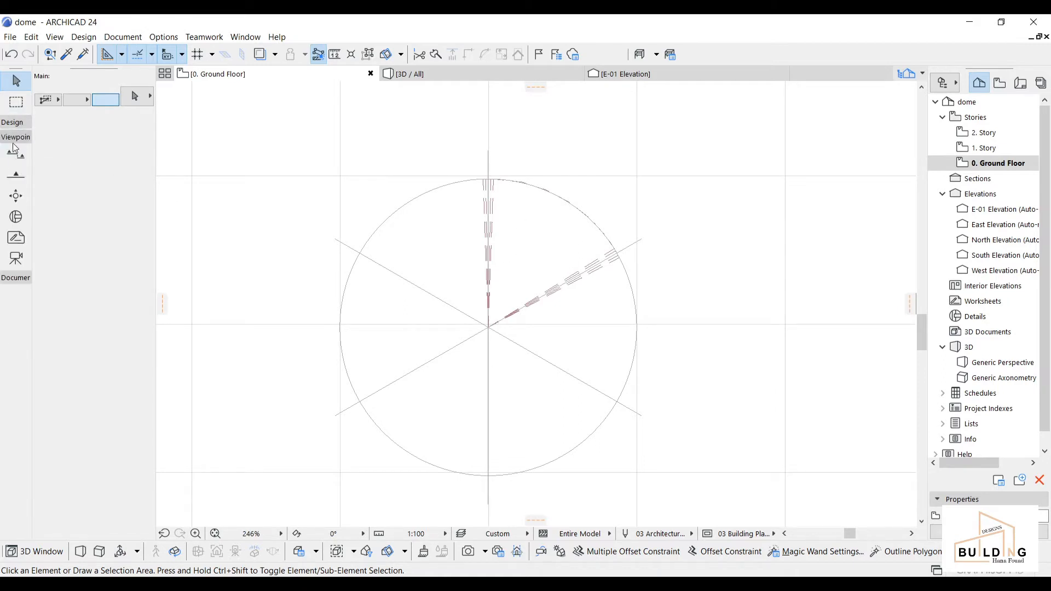
left_click(15, 175)
scroll(630, 249, "up", 6)
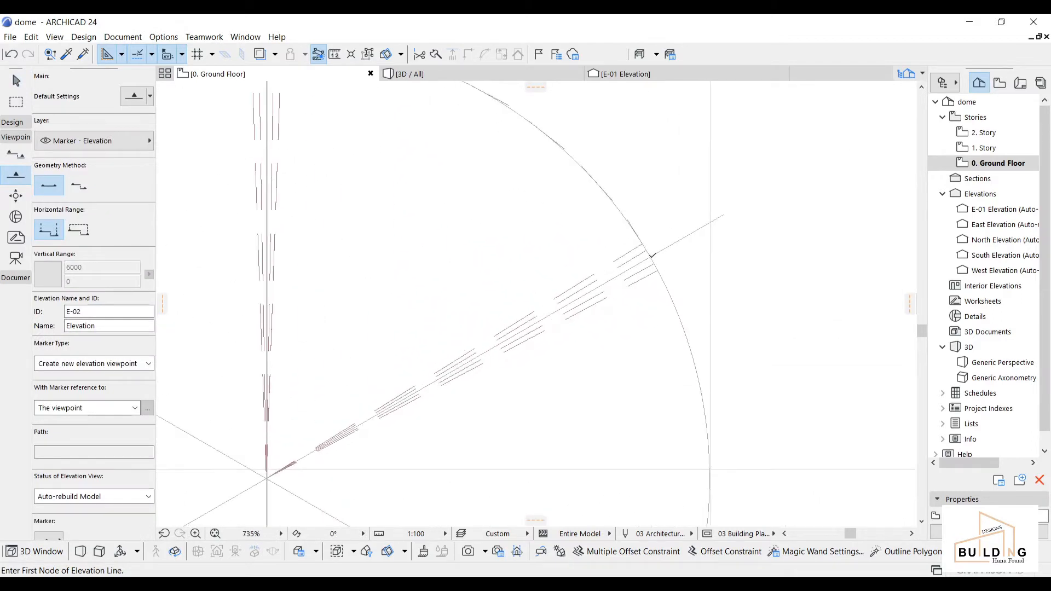
left_click(652, 256)
middle_click_drag(463, 210, 577, 338)
scroll(401, 159, "up", 2)
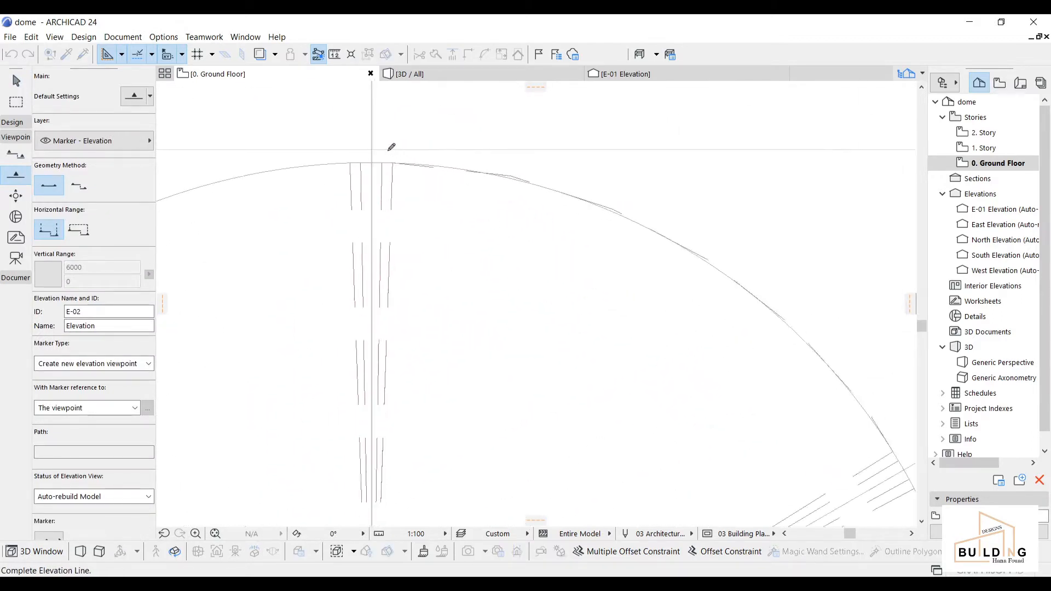
scroll(390, 149, "up", 2)
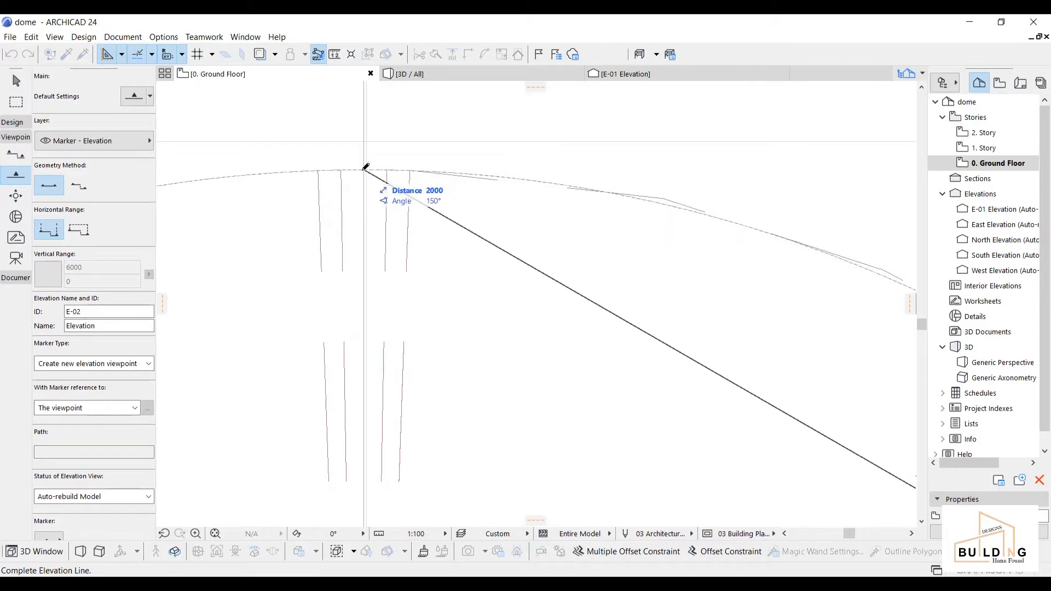
left_click(364, 169)
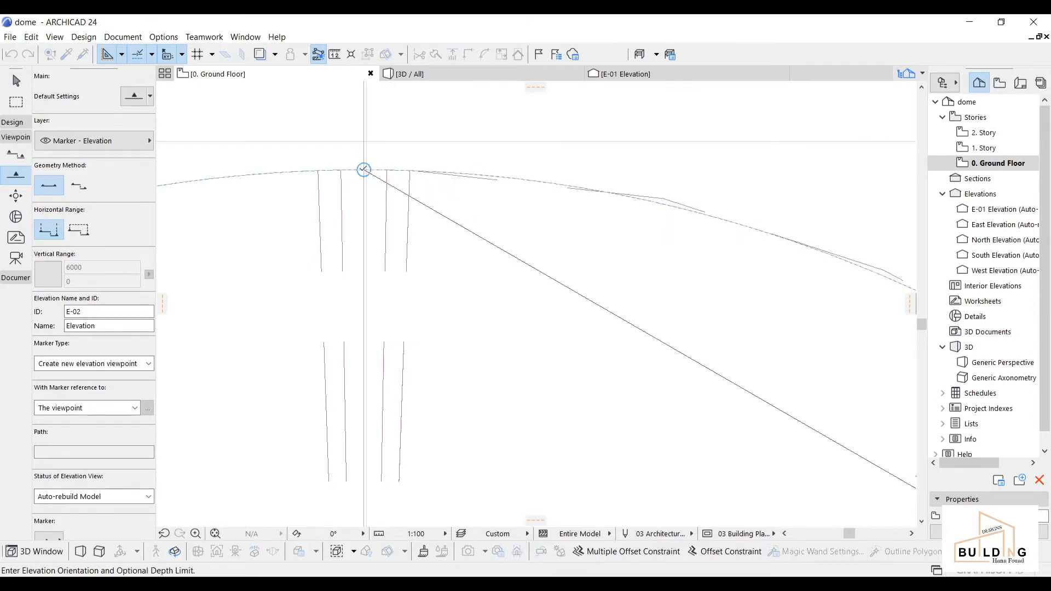
scroll(547, 329, "down", 2)
left_click(597, 419)
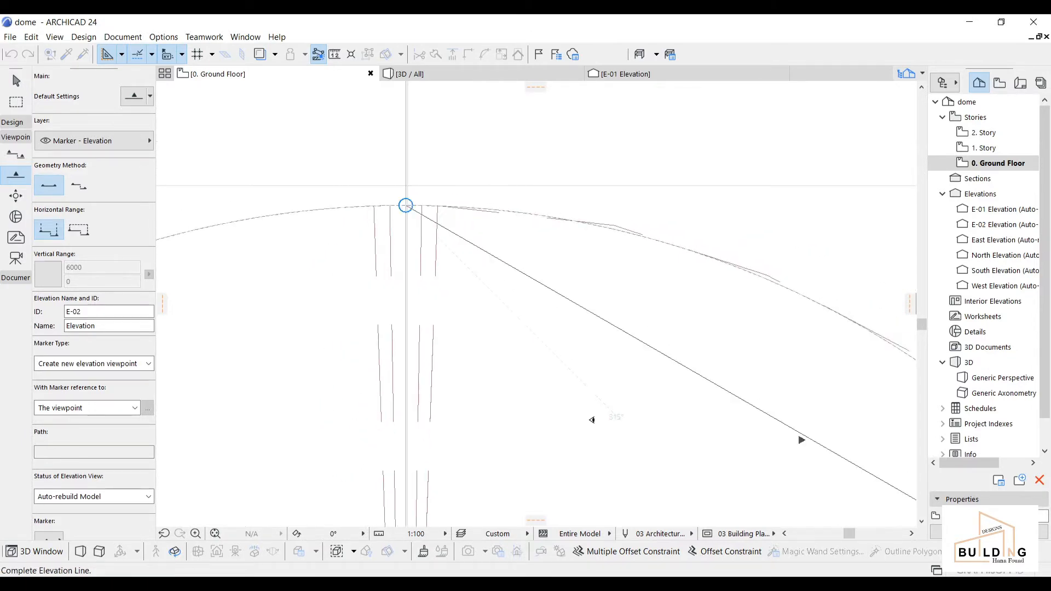
scroll(668, 425, "down", 2)
middle_click_drag(690, 428, 424, 246)
key("Escape")
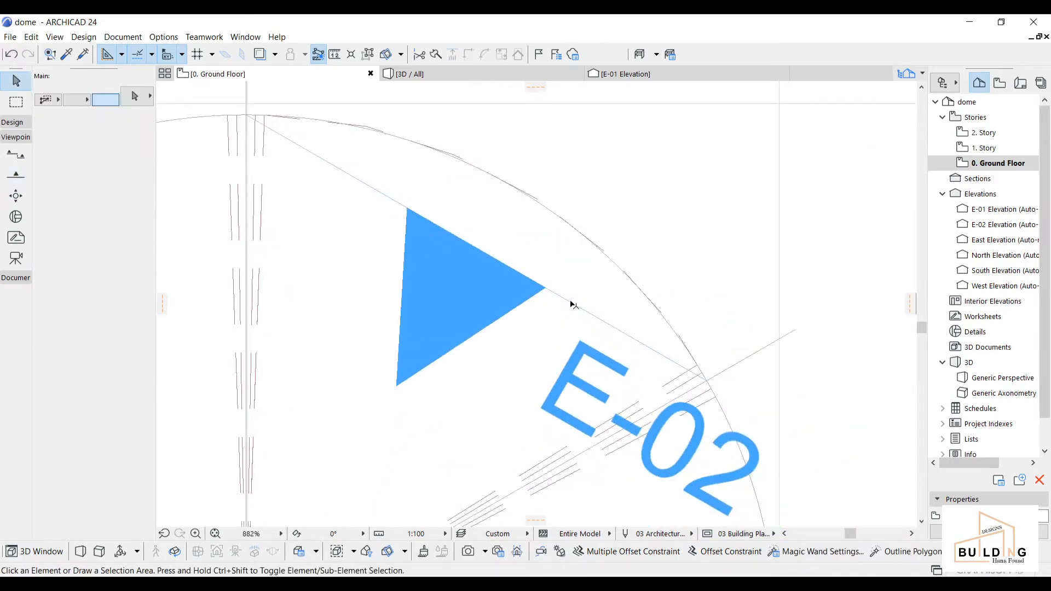
Step: Stretch both ends of the E-02 elevation line past the dome edge
left_click(571, 302)
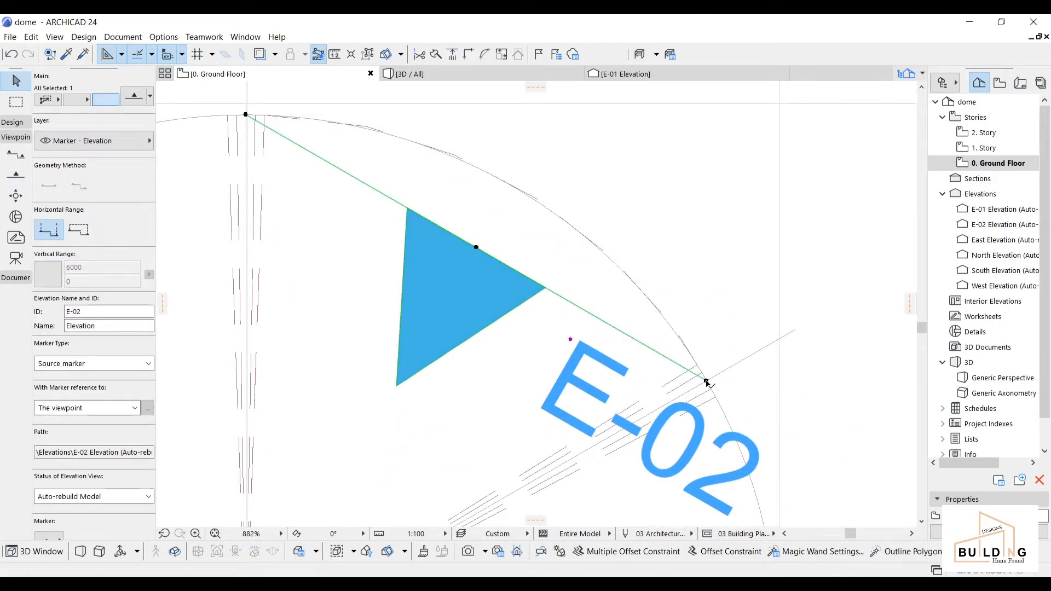
left_click(706, 382)
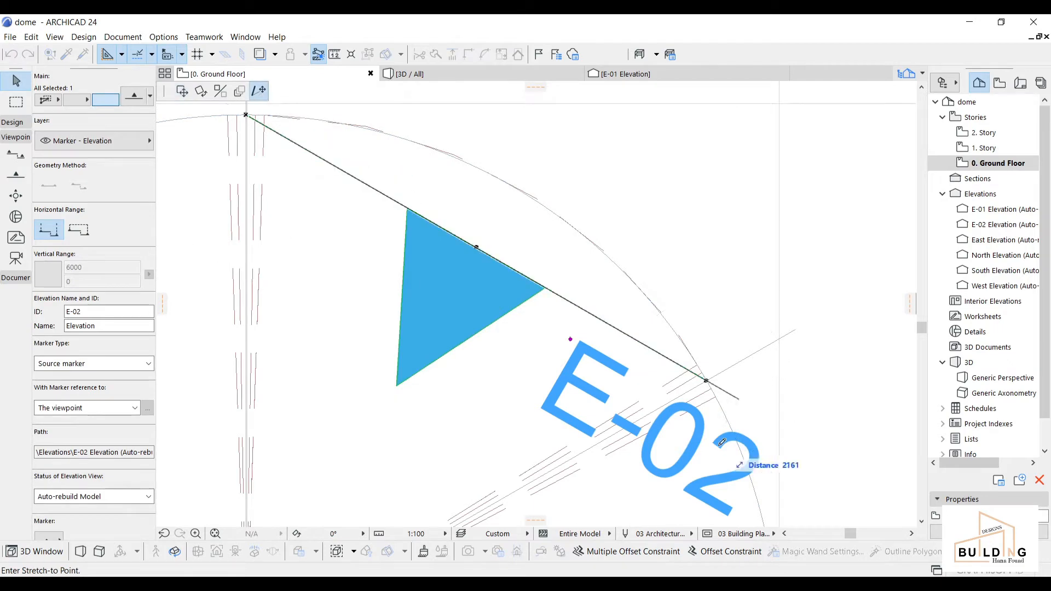
left_click(777, 422)
middle_click_drag(307, 181, 396, 317)
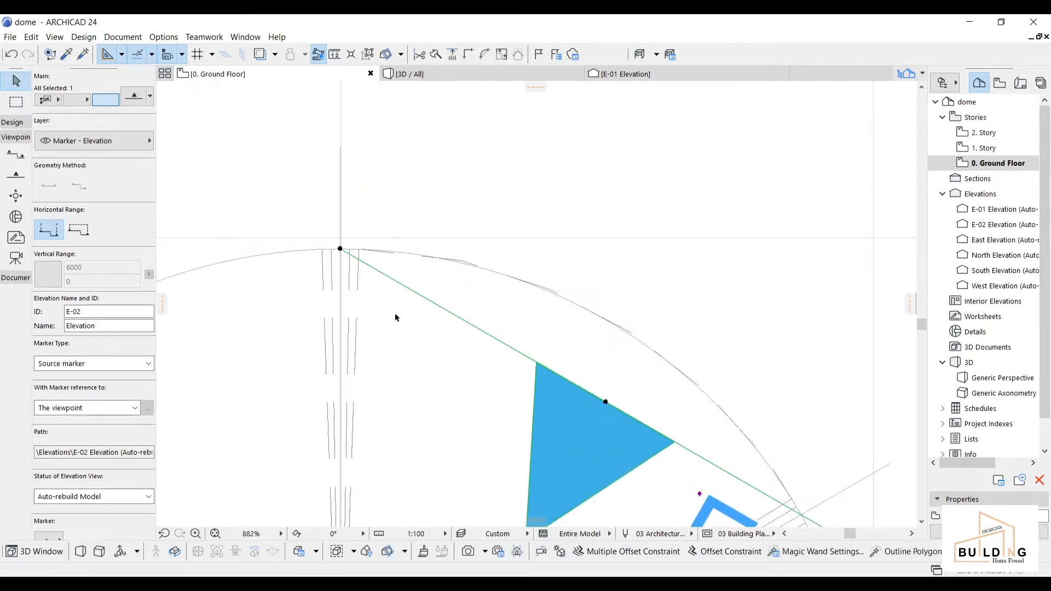
left_click(340, 249)
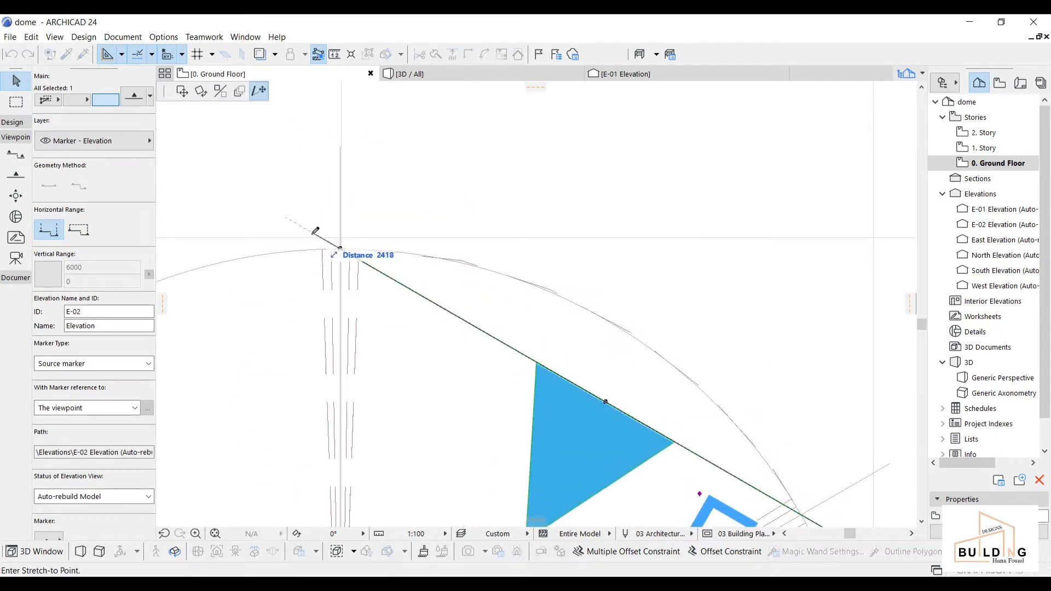
left_click(275, 210)
scroll(512, 342, "down", 3)
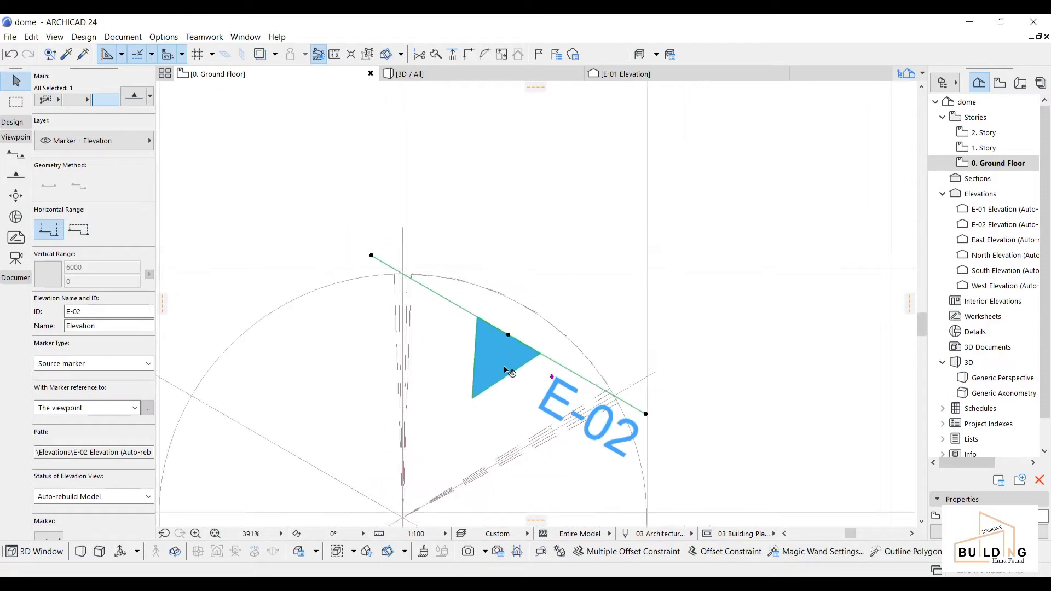
scroll(512, 345, "down", 1)
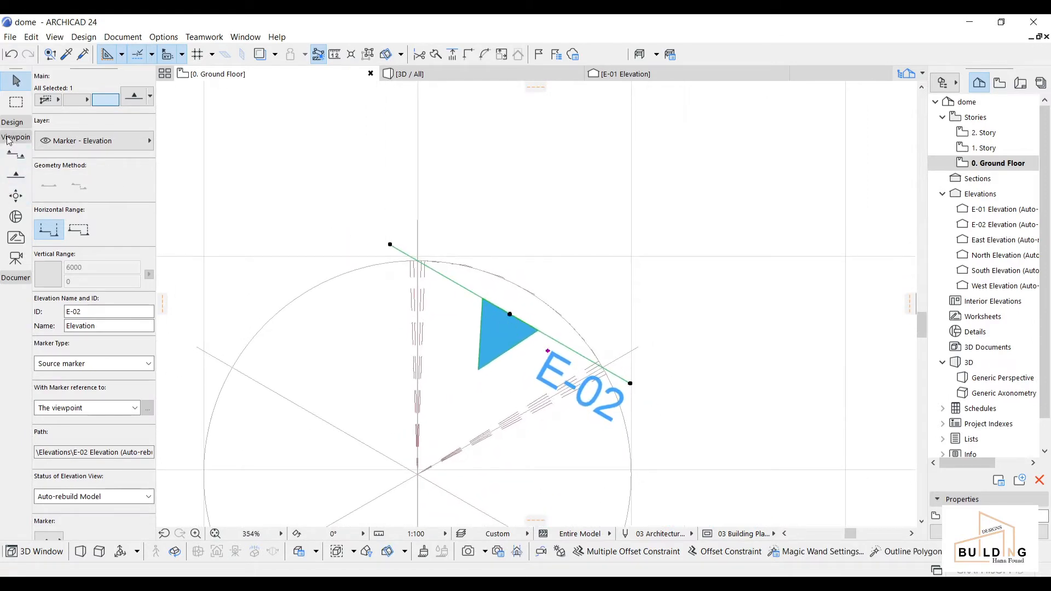
left_click(16, 278)
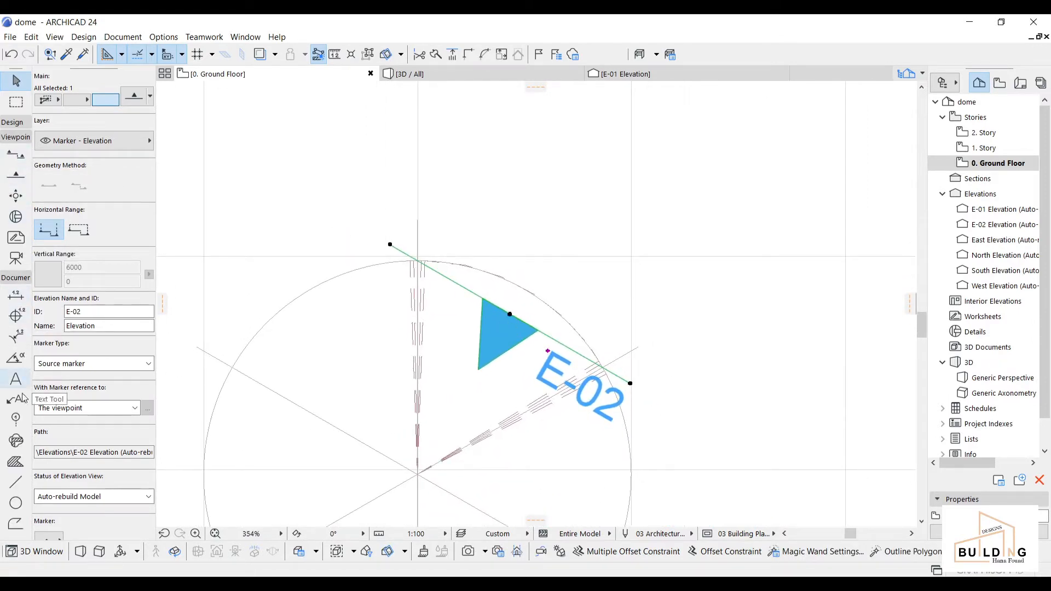
Step: Draw a guide line from the dome centre out to the upper right
left_click(18, 486)
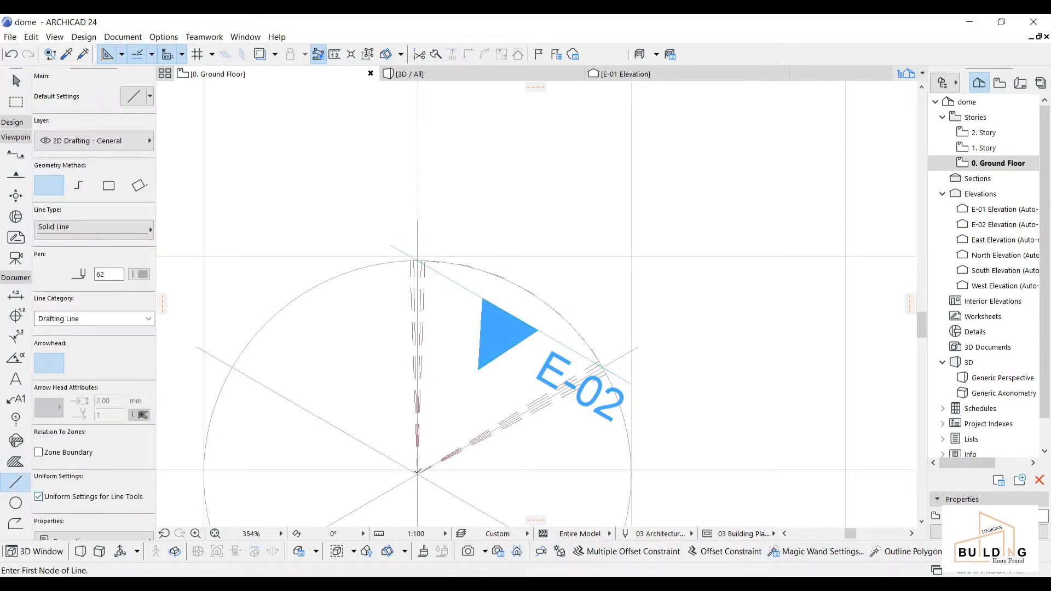
left_click(417, 472)
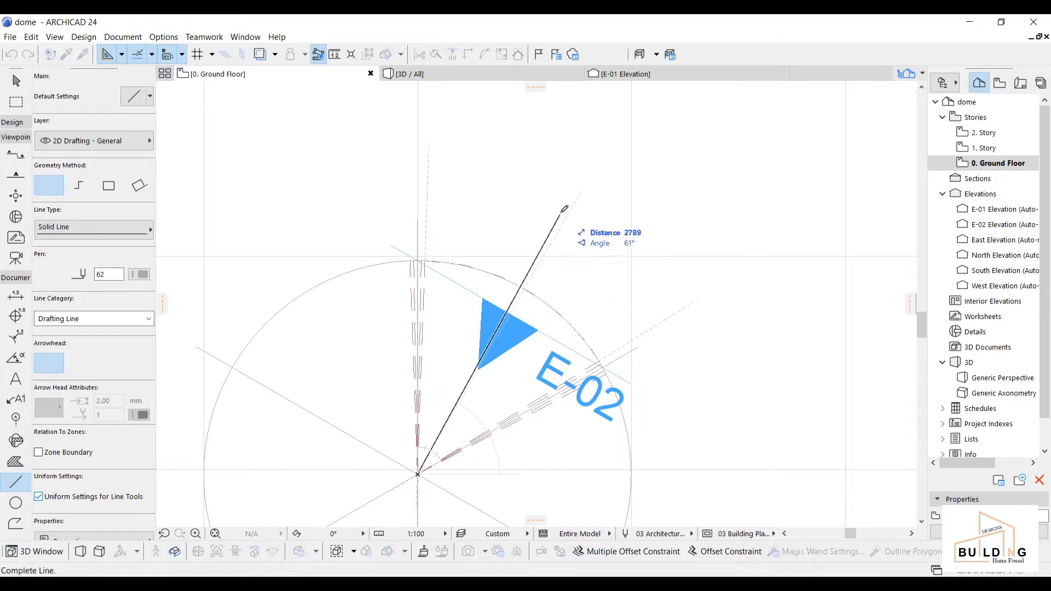
left_click(601, 159)
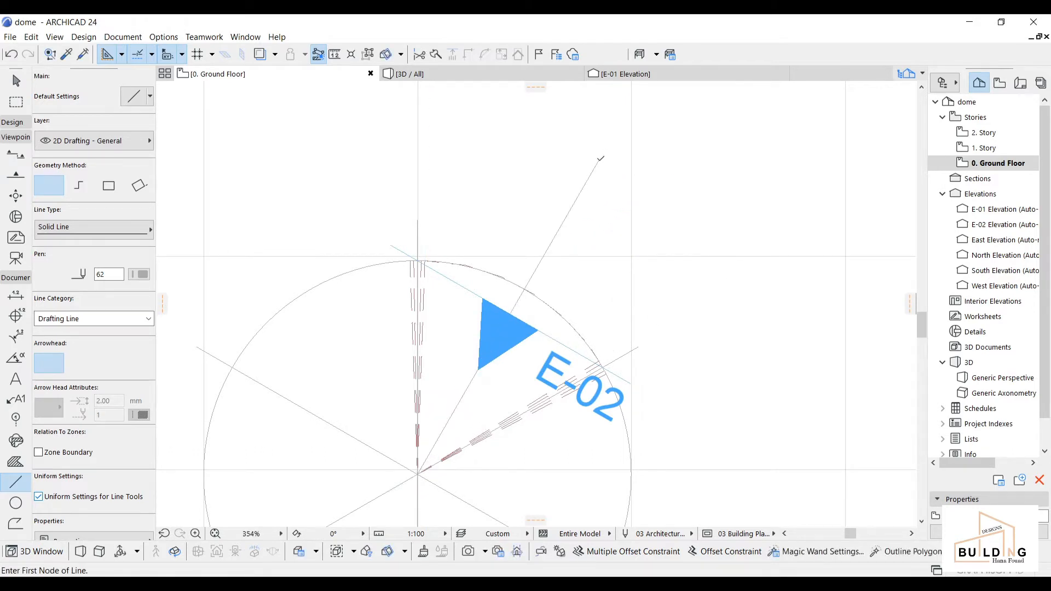
Step: Drag the E-02 elevation marker out along the guide line beyond the dome
left_click(16, 81)
left_click(533, 336)
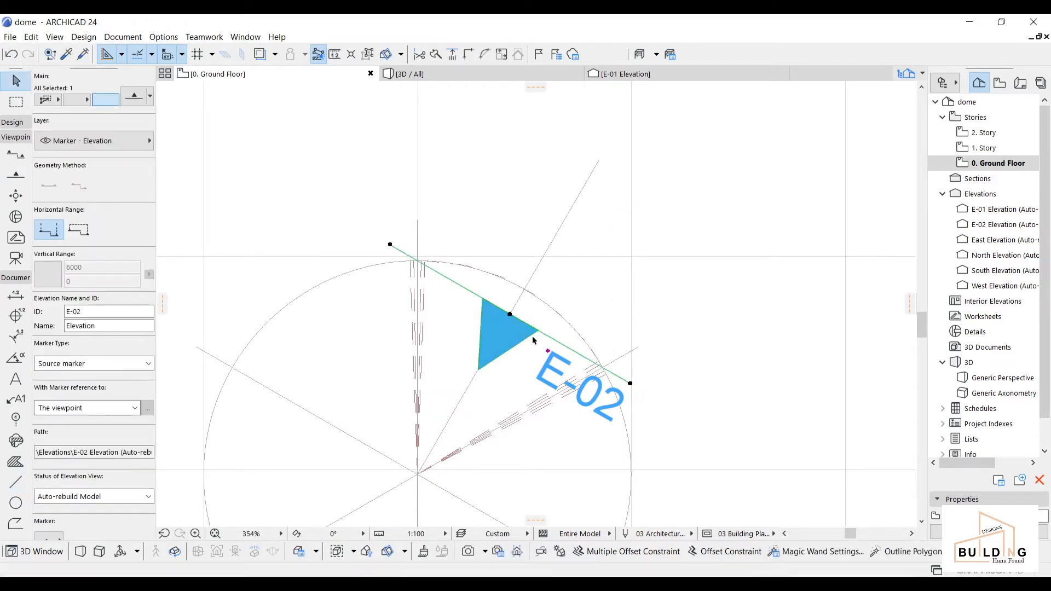
key("ctrl+d")
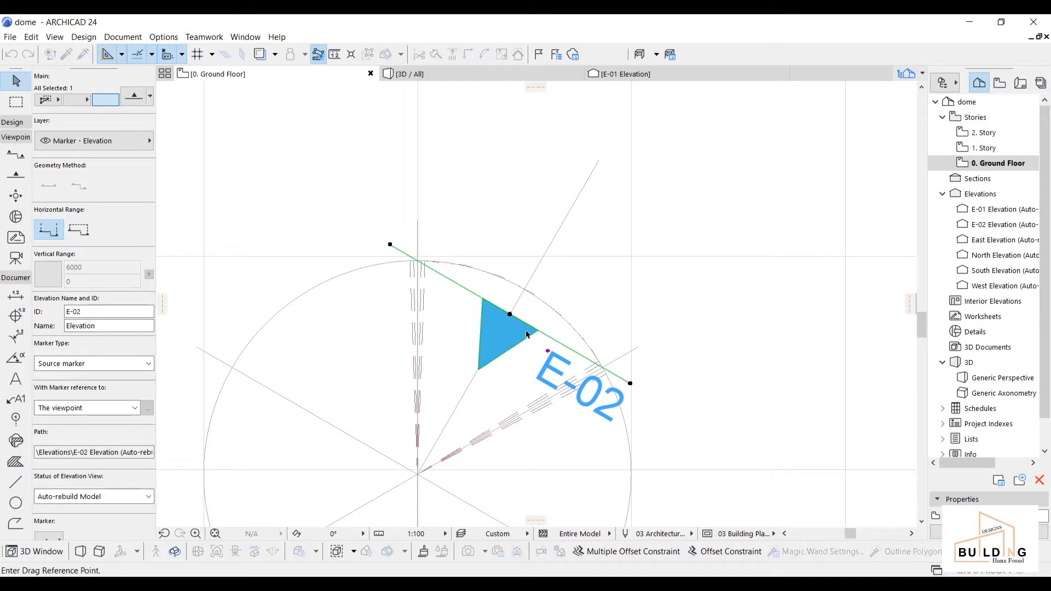
left_click(510, 314)
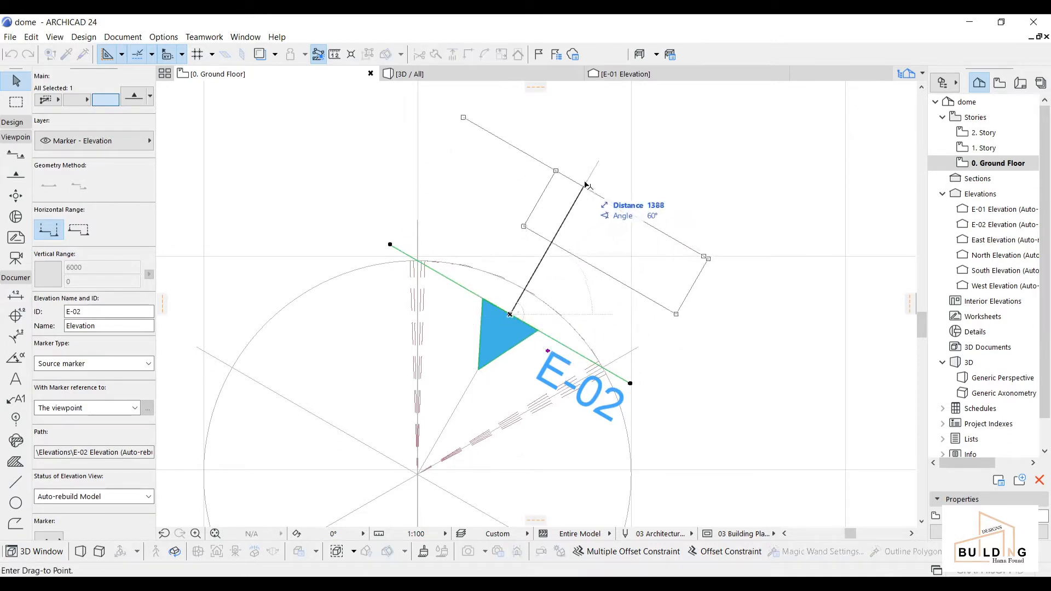
left_click(598, 161)
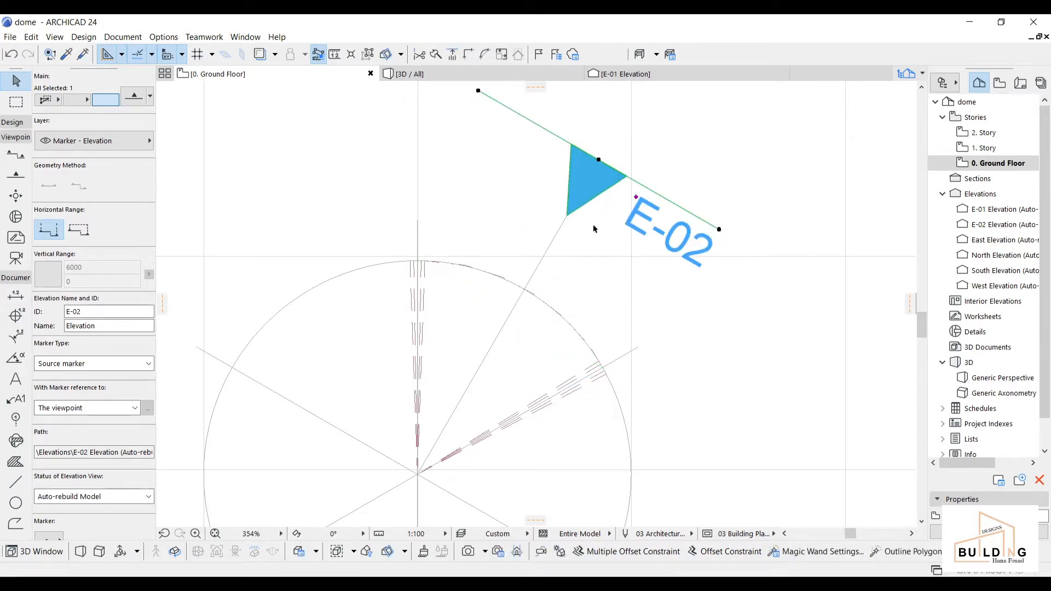
key("Escape")
scroll(530, 116, "down", 2)
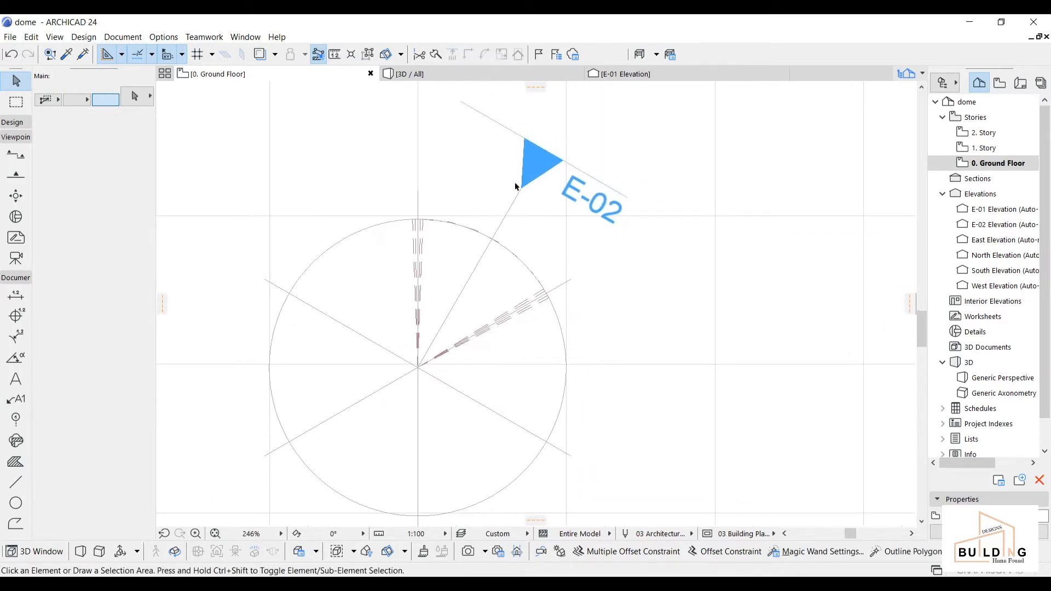
Step: Open the E-02 elevation and centre the dome's arched profile in view
double_click(988, 228)
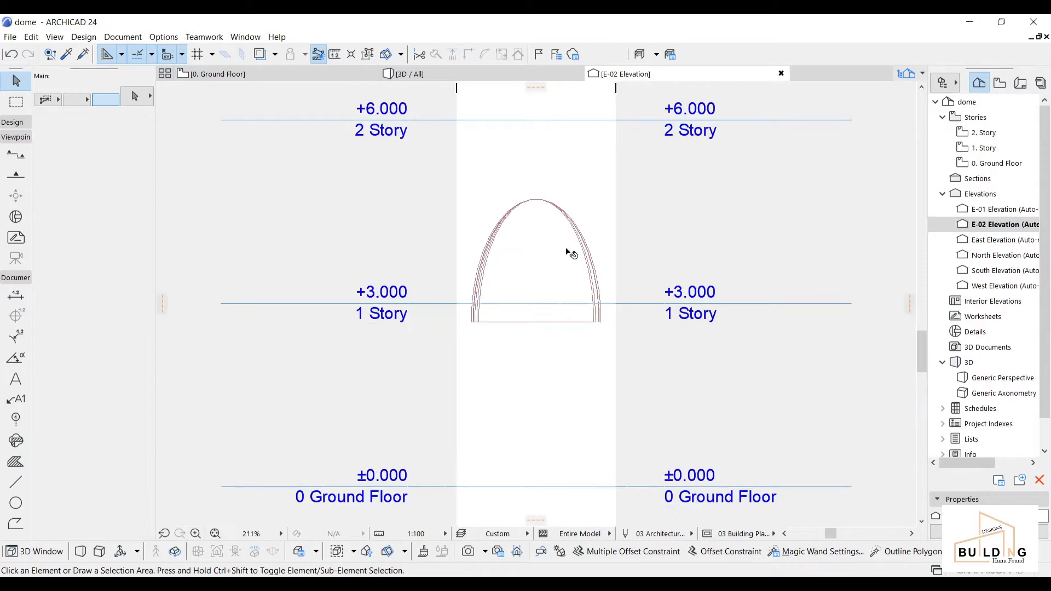
scroll(569, 252, "up", 3)
middle_click_drag(542, 259, 529, 284)
scroll(509, 352, "down", 3)
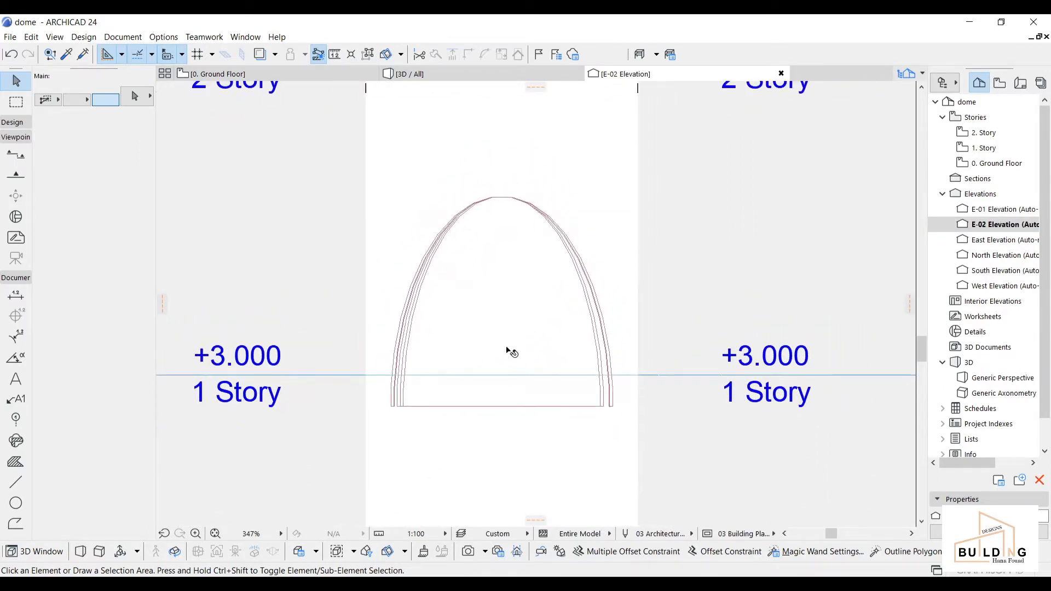
middle_click_drag(509, 354, 509, 337)
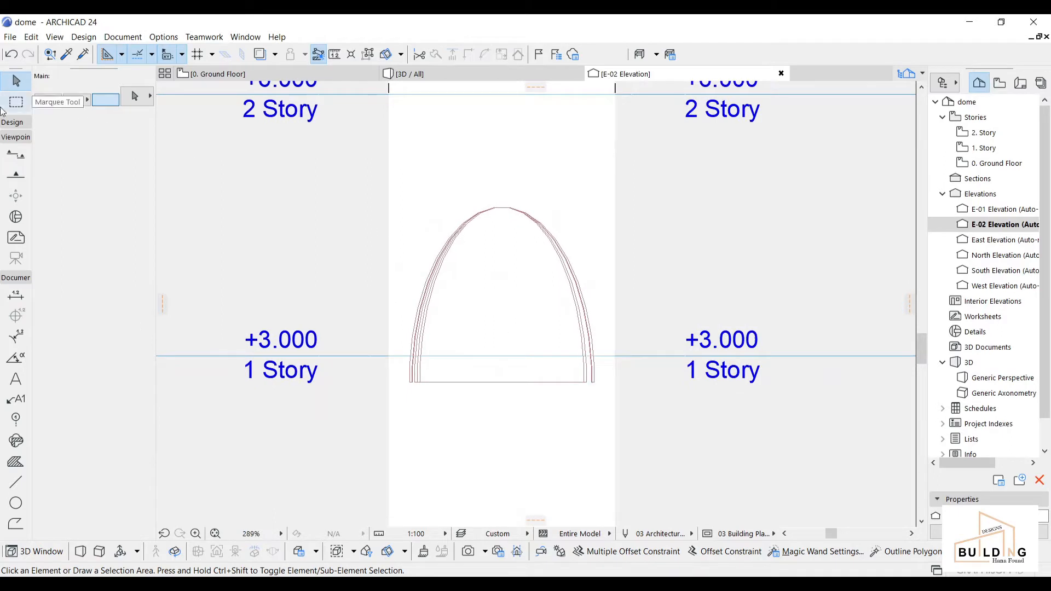
Step: Select the Fill tool and set its fill pen to yellow 177 instead of orange 163
left_click(16, 462)
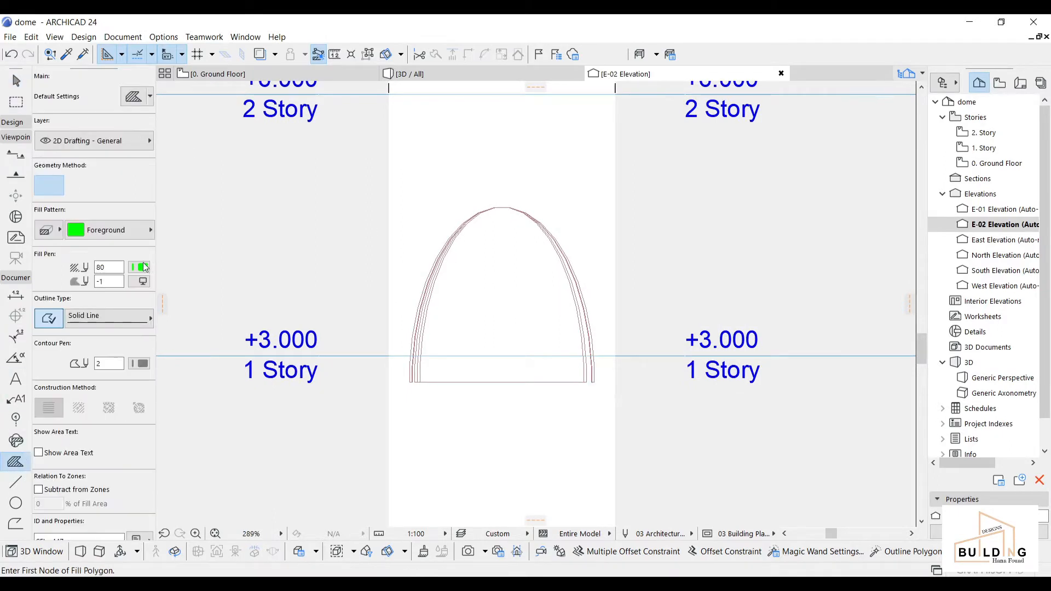
left_click(116, 229)
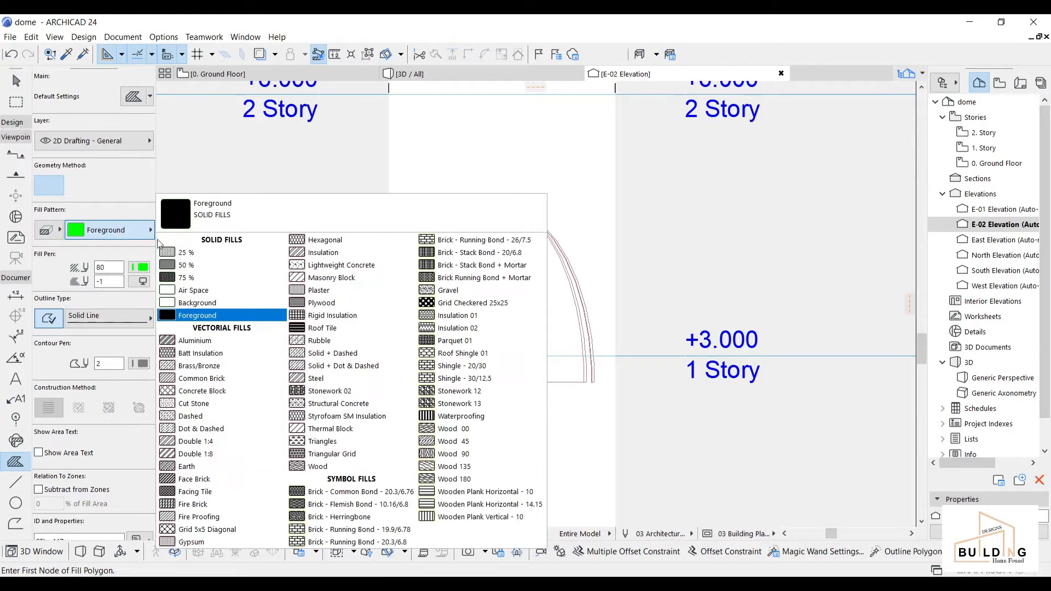
left_click(144, 270)
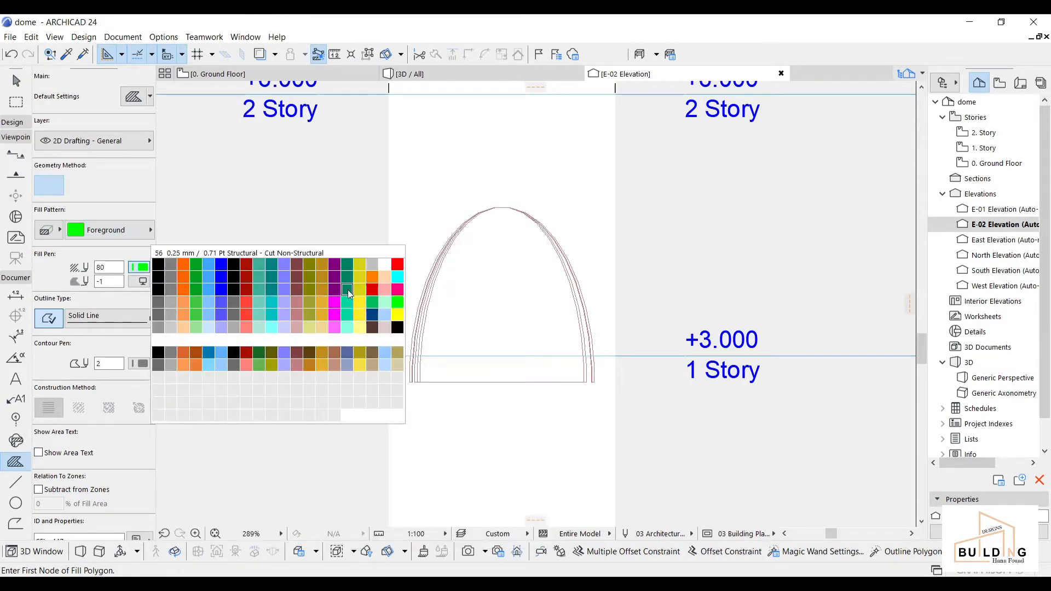
left_click(183, 367)
left_click(140, 268)
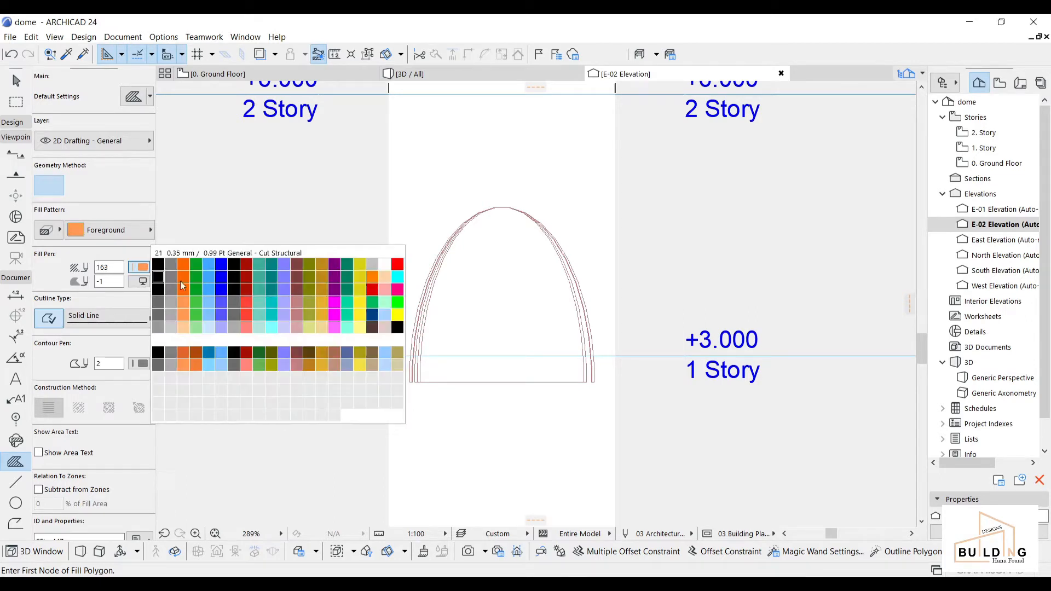
left_click(360, 366)
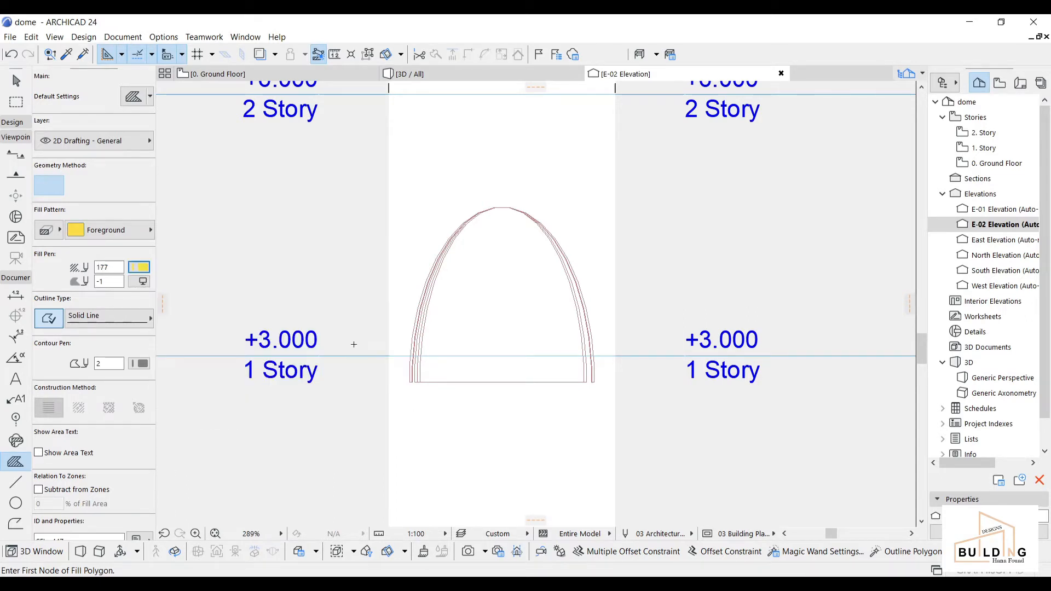
Step: Start the yellow fill at the dome's lower-right corner and trace the base to the left inner wall
scroll(424, 375, "up", 10)
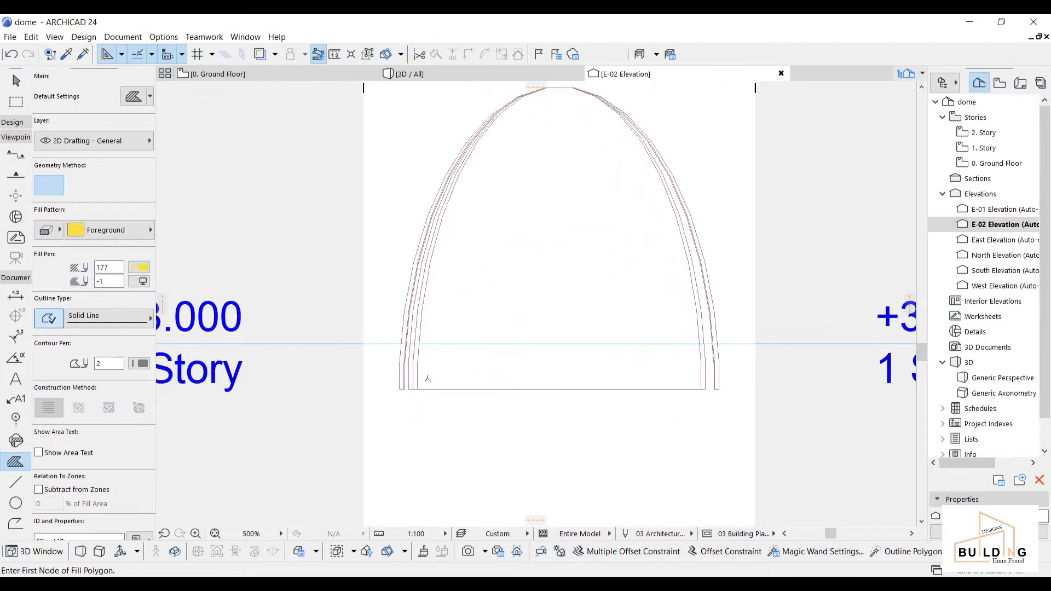
scroll(402, 405, "down", 8)
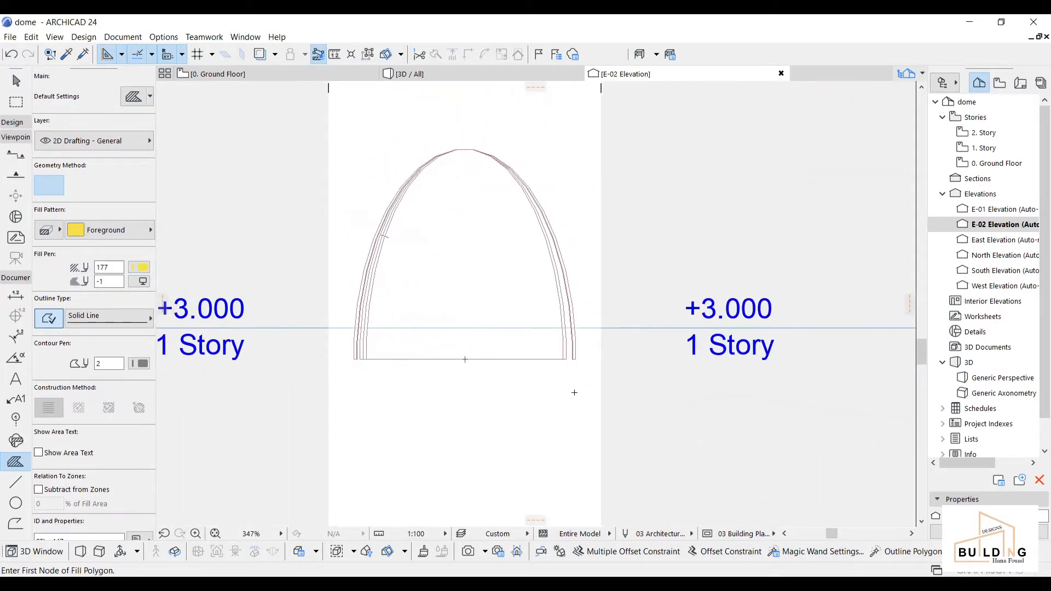
scroll(575, 353, "up", 7)
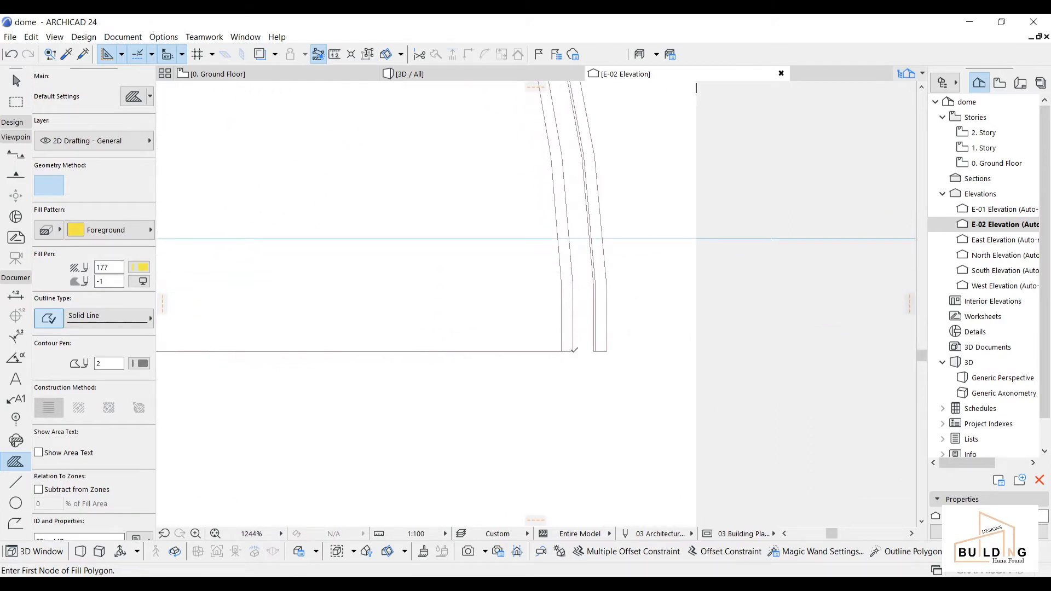
left_click(574, 351)
scroll(507, 387, "down", 6)
scroll(403, 391, "up", 6)
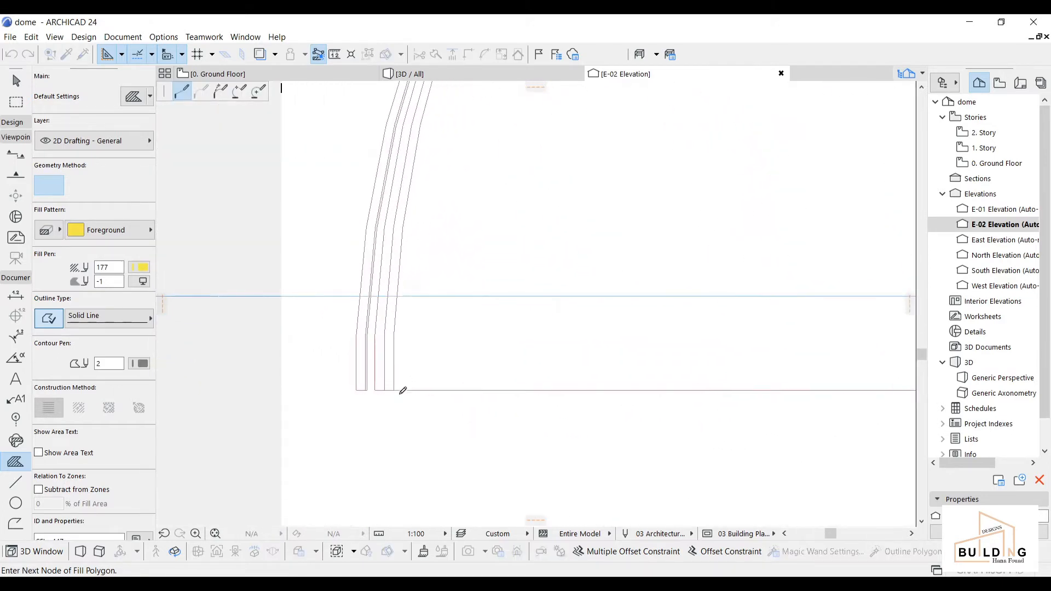
scroll(383, 383, "up", 4)
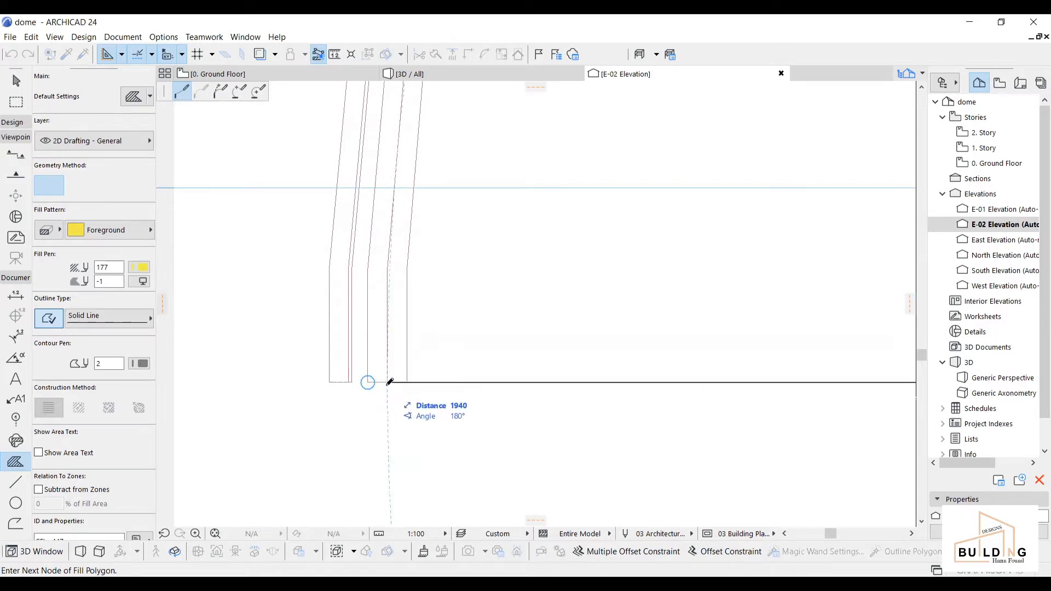
scroll(405, 389, "down", 5)
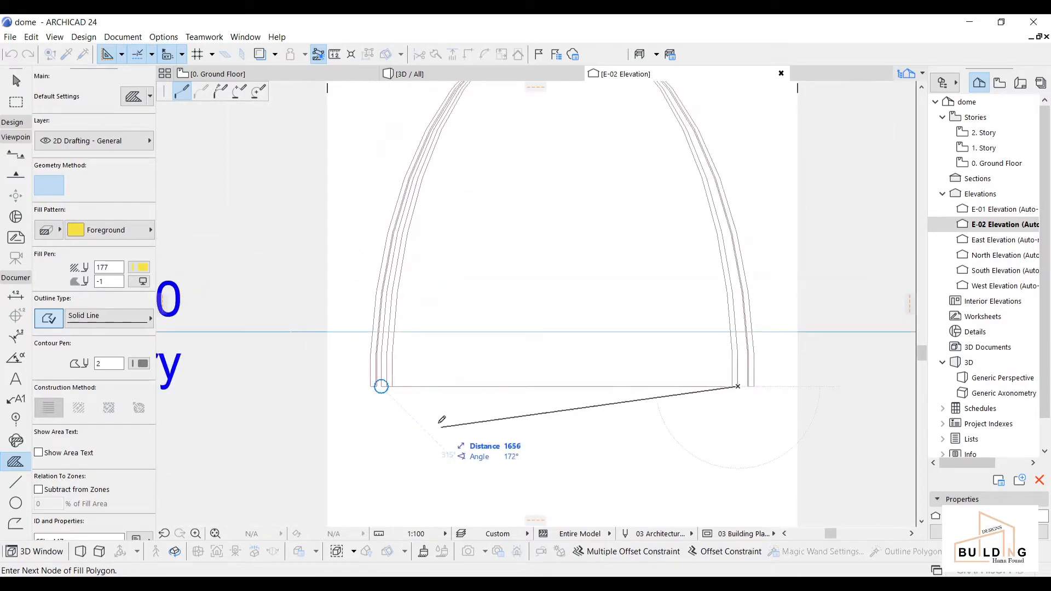
scroll(389, 383, "up", 4)
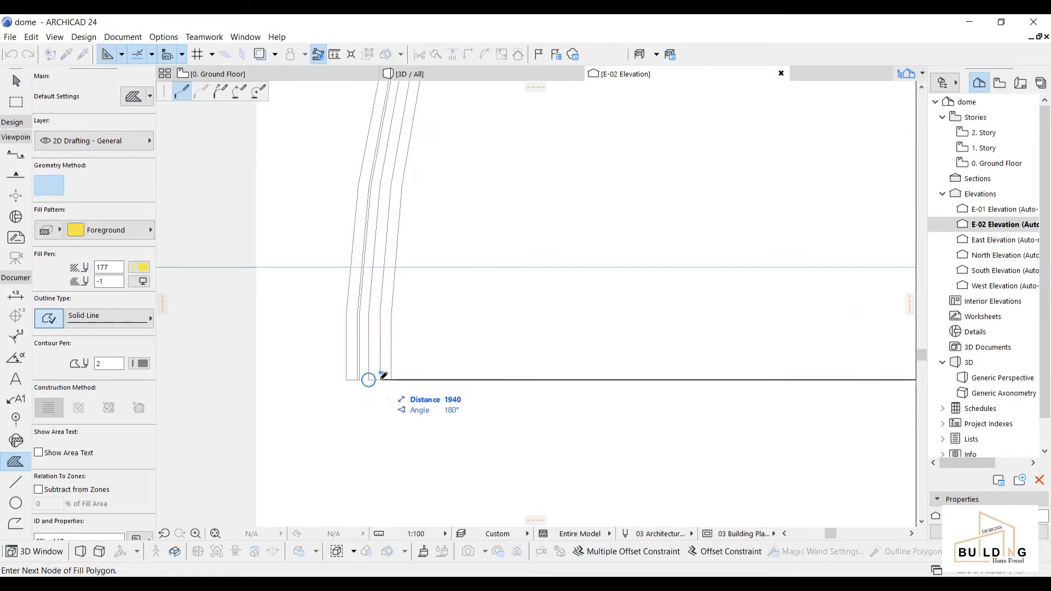
left_click(382, 379)
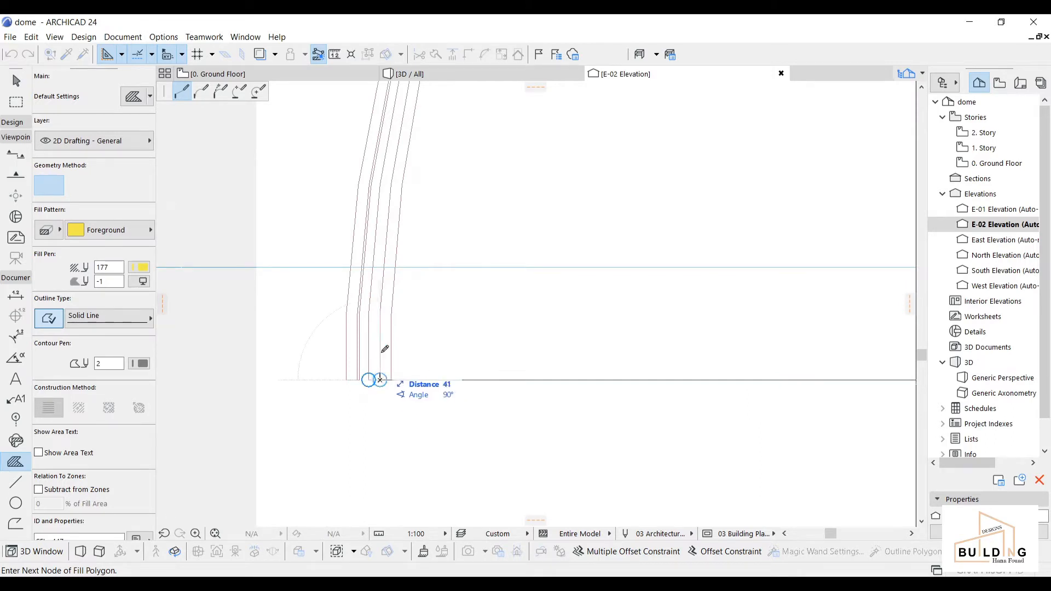
scroll(382, 305, "up", 3)
left_click(382, 317)
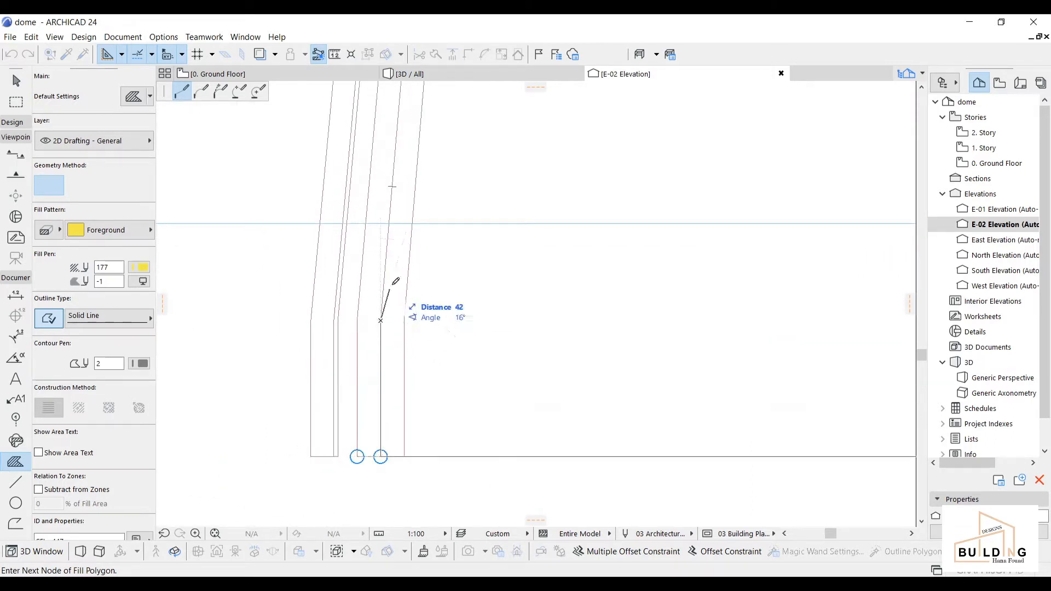
Step: Continue the fill outline up the left inner wall through its lower bends
middle_click_drag(416, 181, 414, 383)
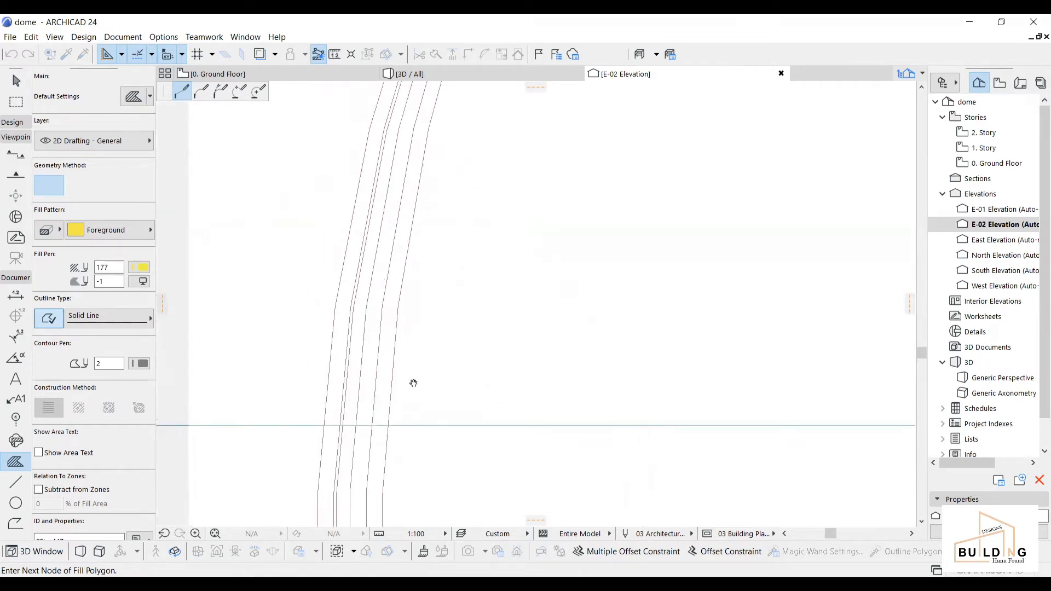
left_click(382, 304)
left_click(408, 161)
scroll(411, 156, "down", 2)
middle_click_drag(426, 132, 386, 424)
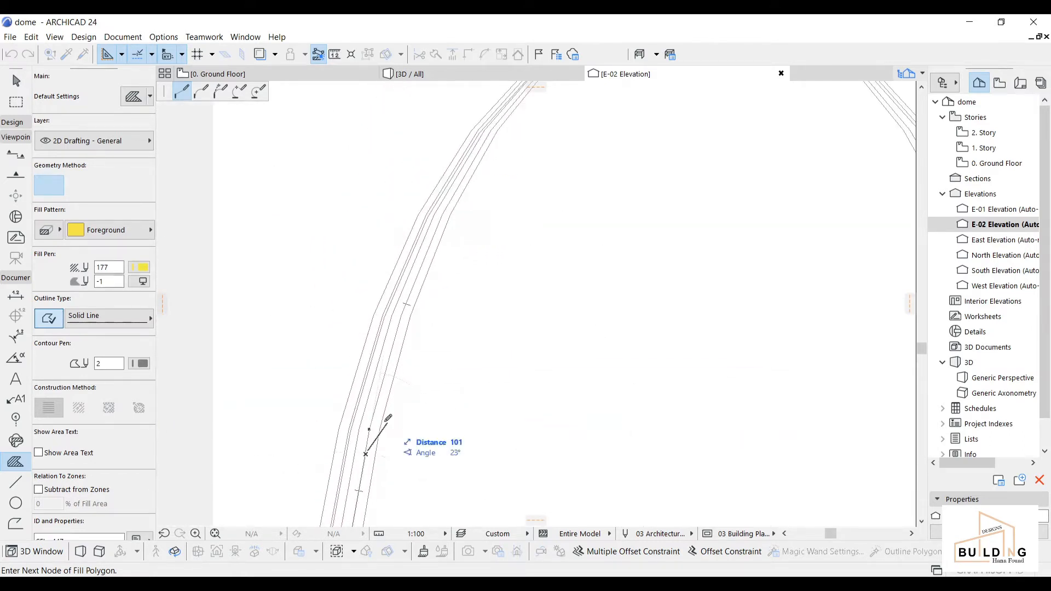
left_click(398, 331)
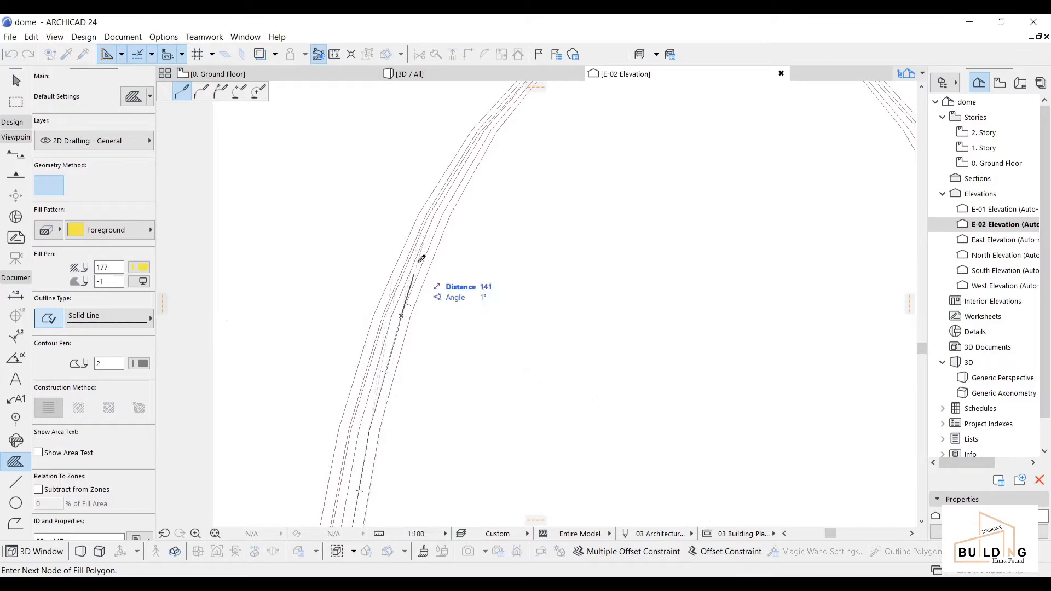
left_click(444, 211)
Step: Turn on snapping to the snap grid and turn off construction grid snapping
left_click(212, 54)
left_click(243, 74)
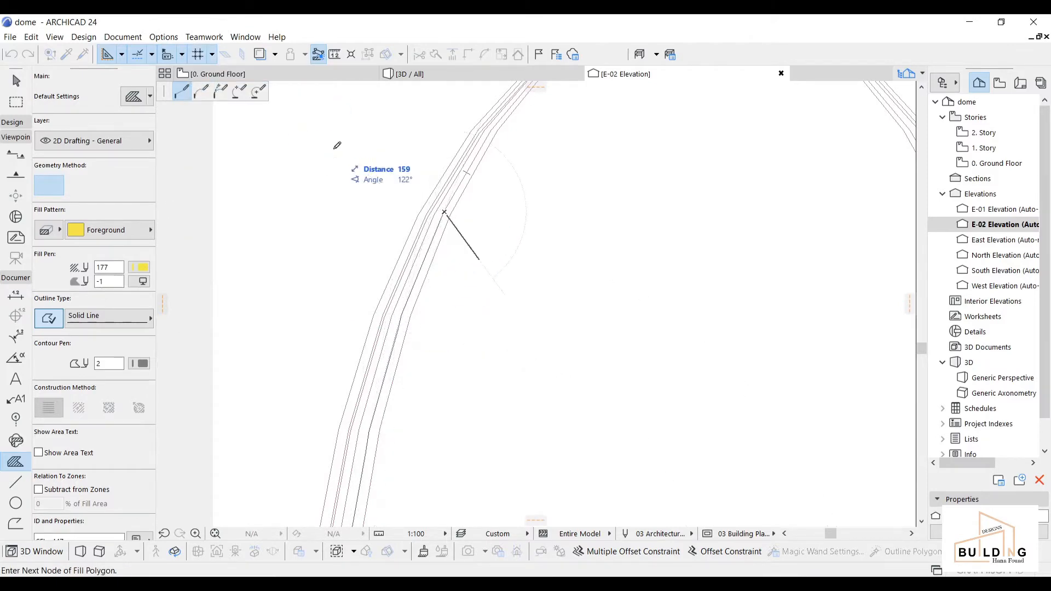
left_click(212, 55)
left_click(225, 91)
left_click(211, 54)
left_click(212, 54)
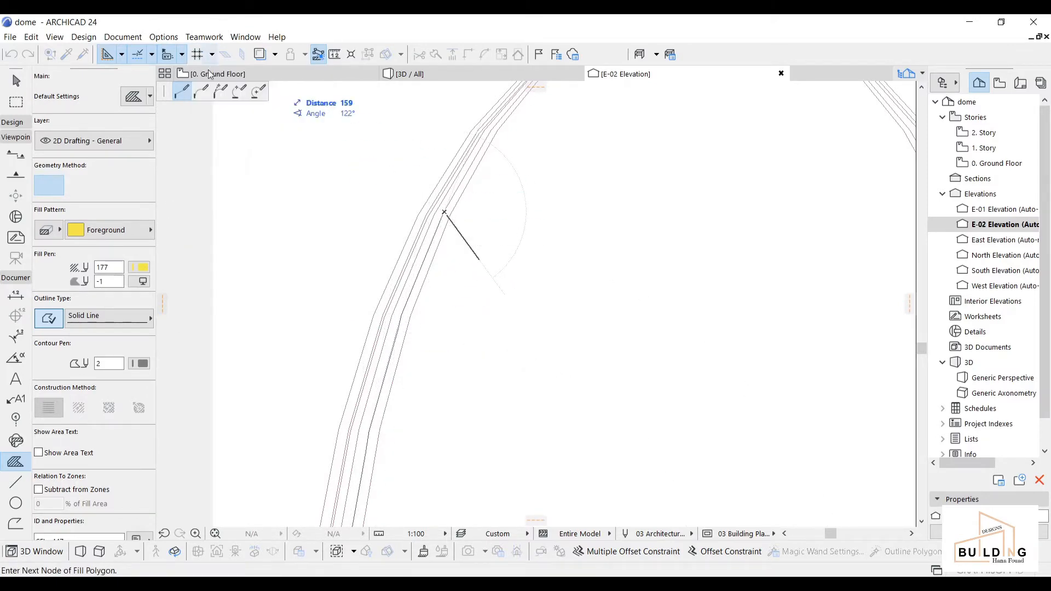
Step: Trace the fill along the curve's upper bends to the dome's top-left and top-right corners
scroll(480, 118, "down", 2)
middle_click_drag(480, 119, 399, 285)
scroll(402, 283, "up", 3)
left_click(415, 275)
middle_click_drag(553, 211, 419, 323)
scroll(416, 312, "down", 1)
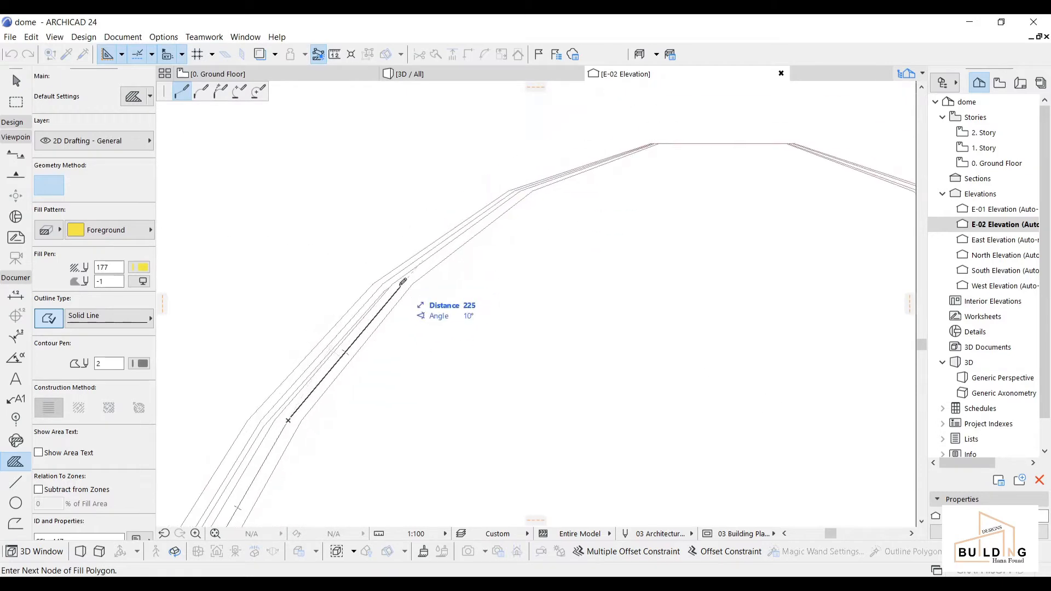
scroll(535, 187, "up", 3)
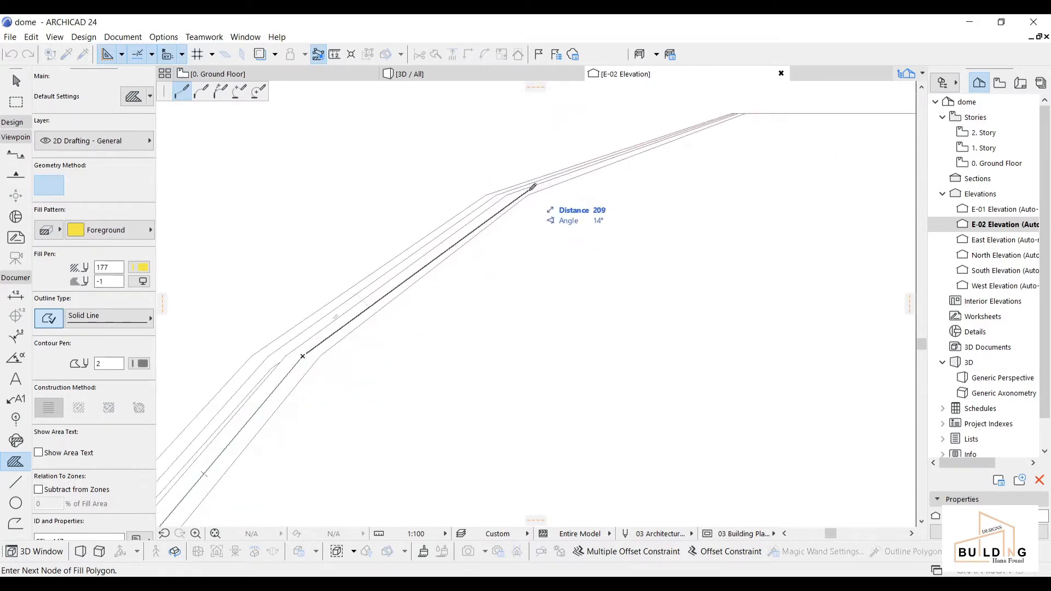
middle_click_drag(520, 209, 498, 258)
left_click(485, 241)
scroll(716, 165, "up", 2)
scroll(715, 166, "up", 2)
left_click(718, 167)
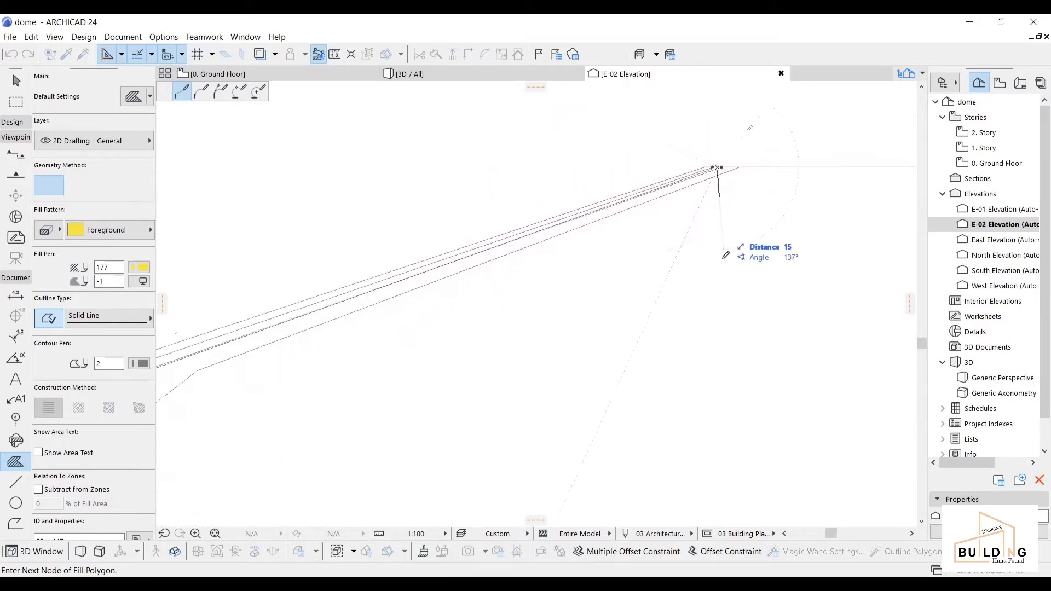
scroll(725, 256, "down", 2)
middle_click_drag(843, 197, 524, 188)
scroll(525, 192, "up", 2)
left_click(590, 252)
Step: Trace the fill down the right side of the curve through each bend
scroll(755, 383, "down", 2)
middle_click_drag(756, 384, 267, 174)
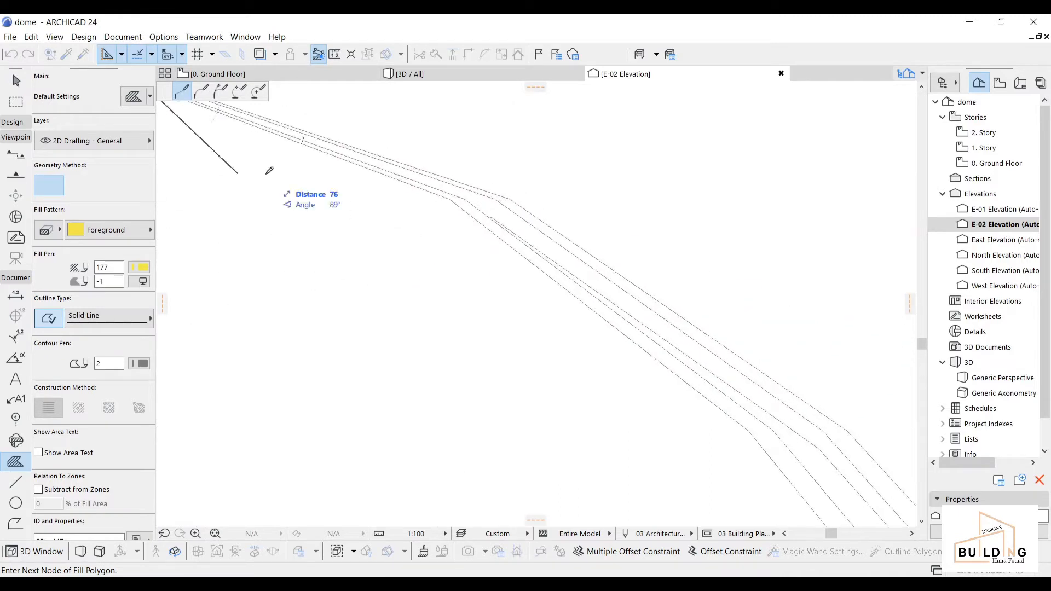
left_click(465, 200)
middle_click_drag(608, 331, 274, 84)
left_click(440, 184)
scroll(441, 184, "down", 2)
middle_click_drag(564, 322, 470, 193)
left_click(468, 194)
scroll(571, 374, "down", 2)
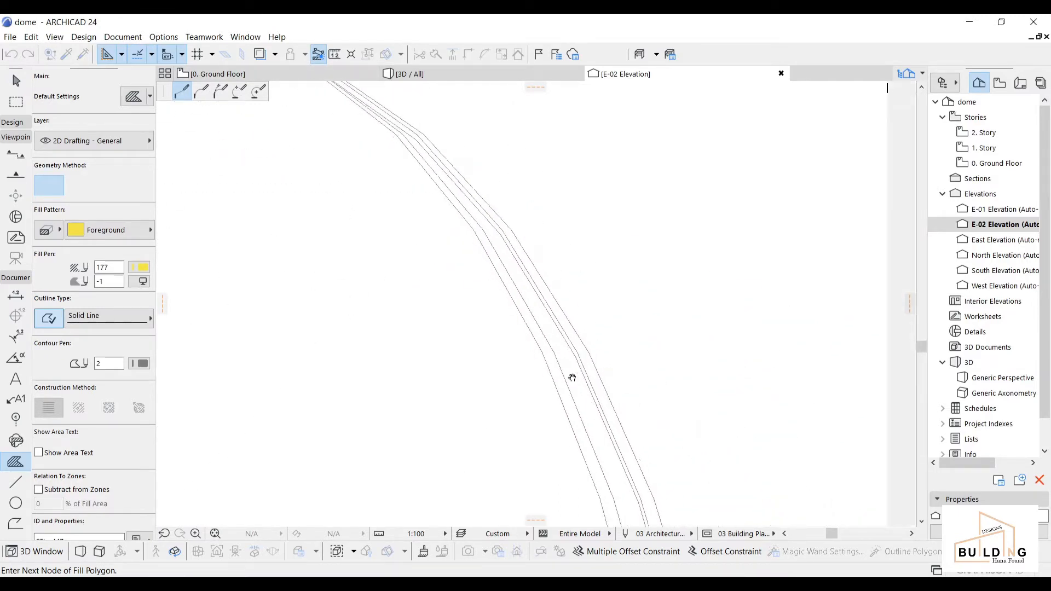
middle_click_drag(573, 376, 492, 298)
left_click(483, 295)
scroll(541, 431, "down", 2)
middle_click_drag(541, 431, 547, 298)
scroll(544, 296, "up", 3)
left_click(544, 296)
Step: Follow the lower right wall and close the fill at the bottom-right corner
scroll(597, 486, "down", 2)
middle_click_drag(596, 486, 533, 212)
left_click(532, 212)
left_click(553, 335)
scroll(568, 438, "down", 1)
middle_click_drag(568, 447, 562, 301)
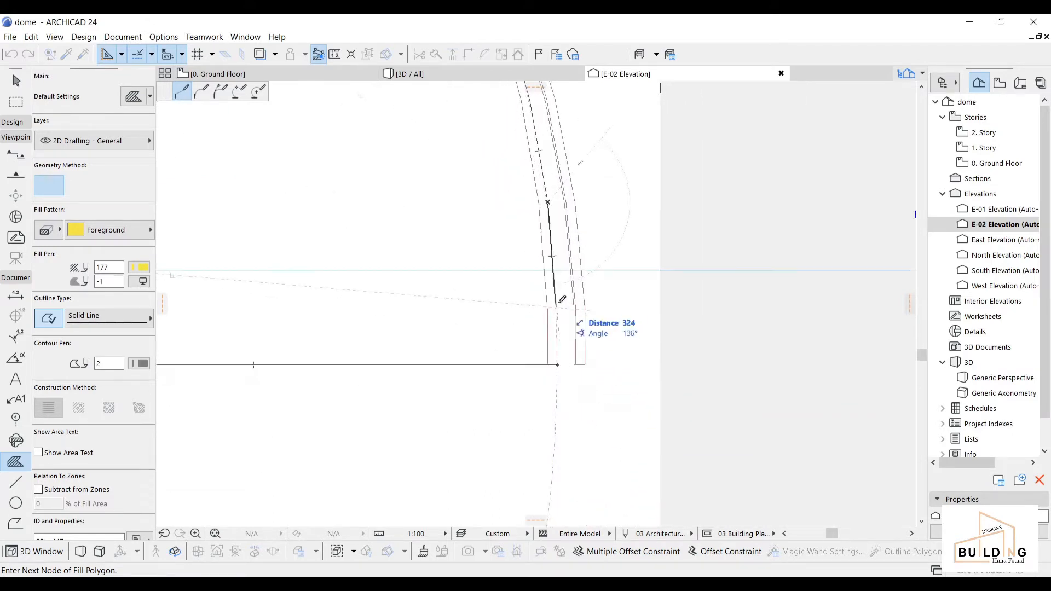
scroll(562, 305, "up", 4)
left_click(557, 311)
double_click(558, 424)
scroll(564, 419, "down", 3)
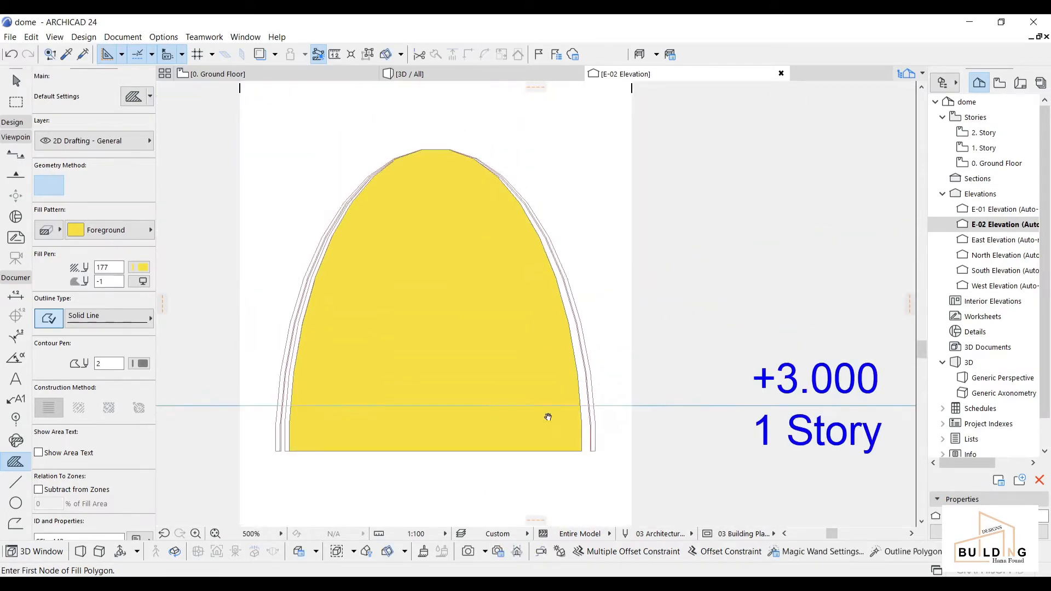
Step: Copy the yellow dome fill and switch to the Ground Floor plan
left_click(481, 281, "shift")
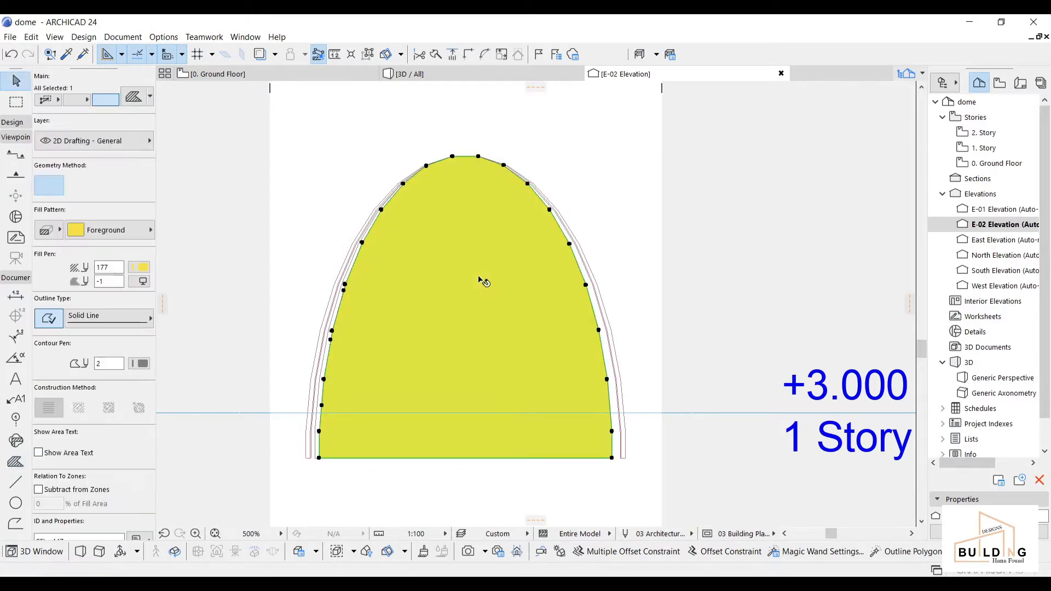
right_click(479, 279)
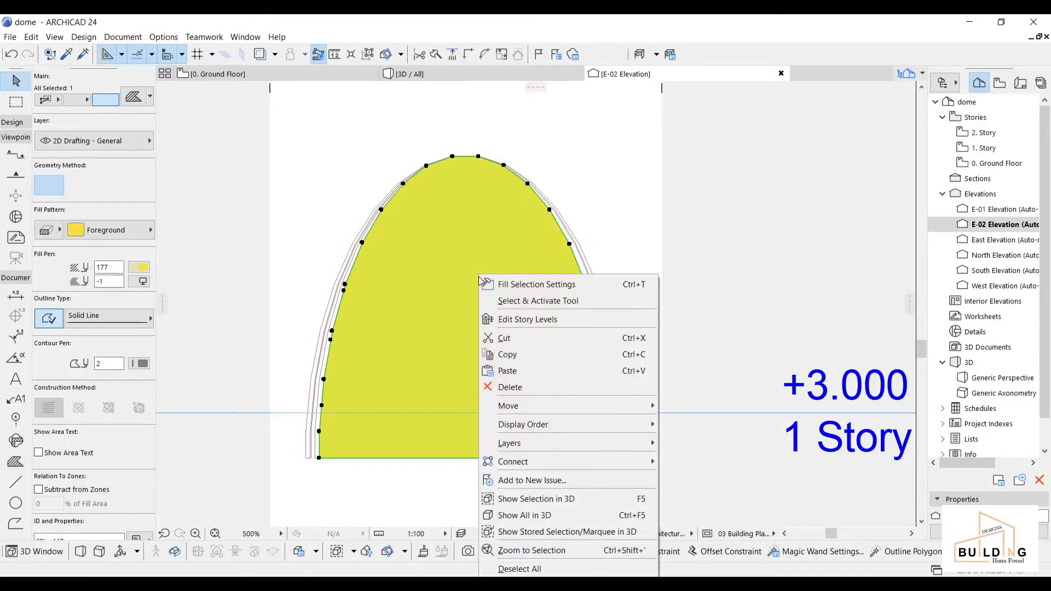
left_click(523, 356)
left_click(278, 74)
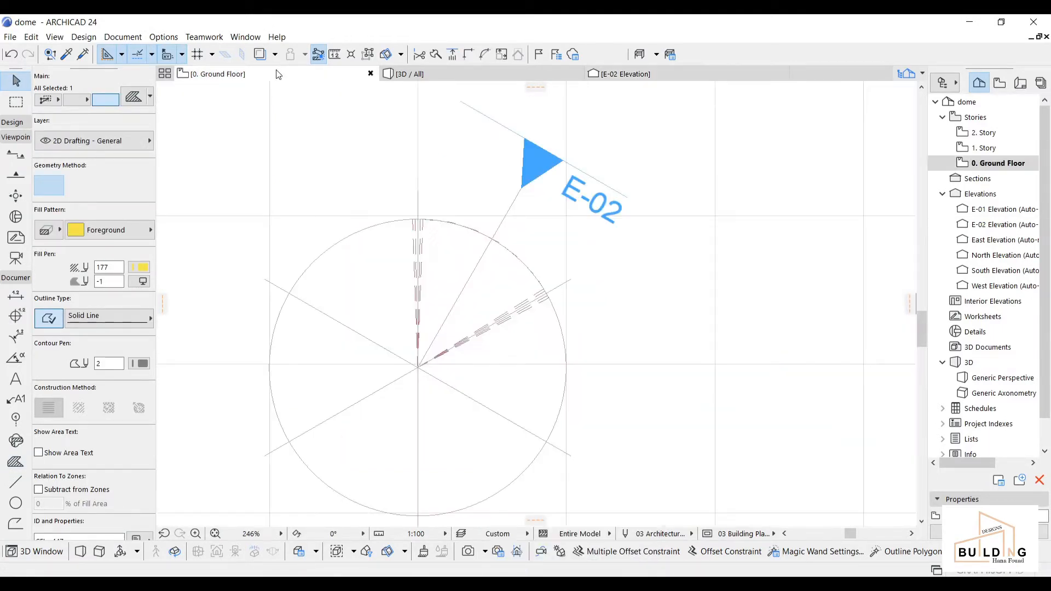
left_click(559, 279)
Step: Hide the construction grid and bring the E-02 circle area into view
scroll(559, 279, "down", 4)
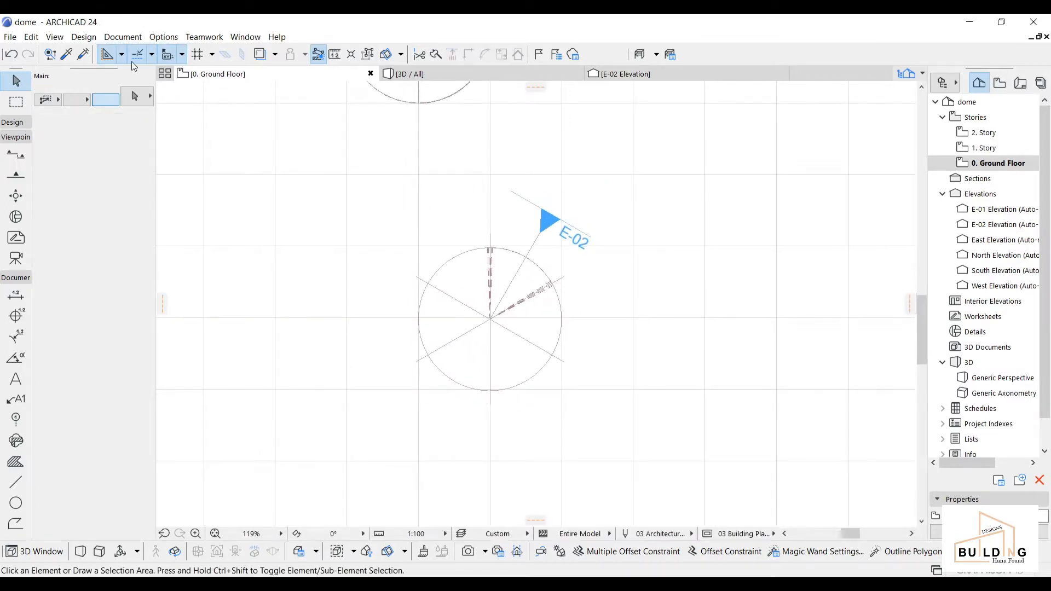
left_click(211, 54)
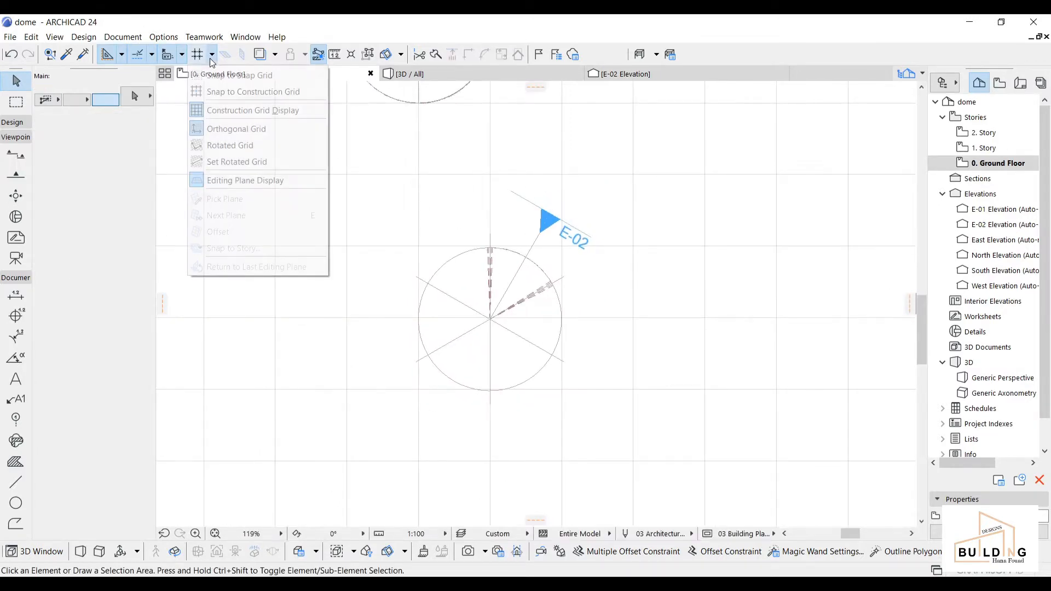
left_click(236, 110)
mouse_move(732, 376)
middle_mouse_down()
mouse_move(673, 333)
mouse_move(514, 254)
middle_mouse_up()
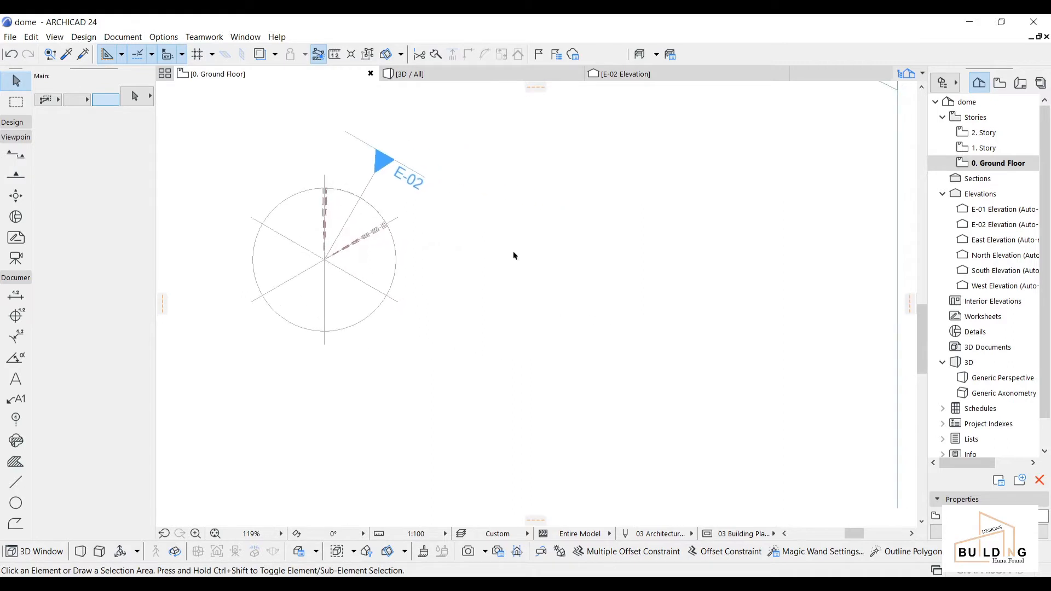
Step: Paste the copied dome profile and drop it beside the circle
right_click(478, 238)
left_click(524, 251)
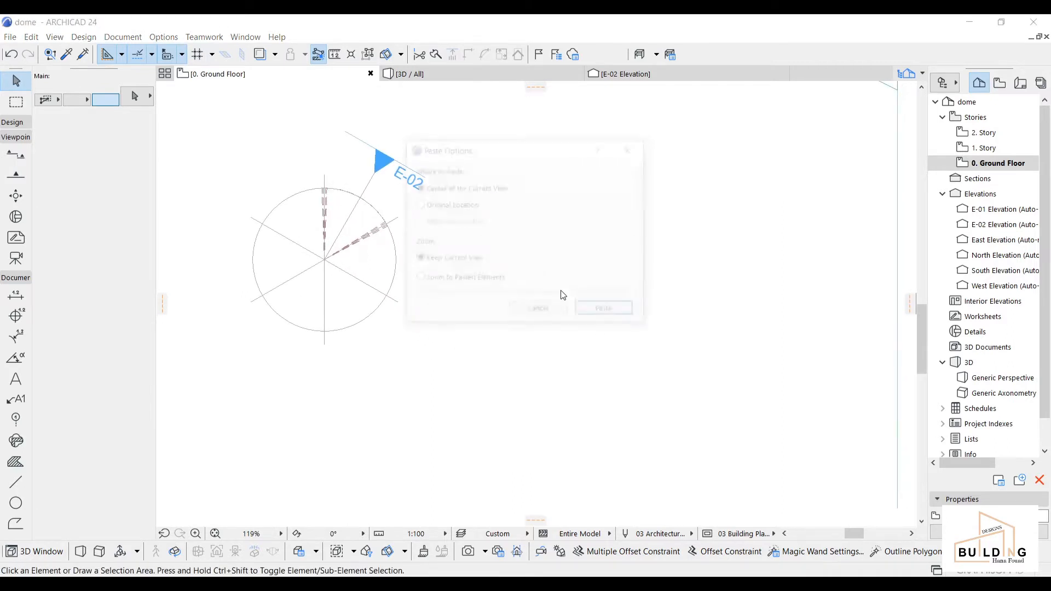
left_click(596, 317)
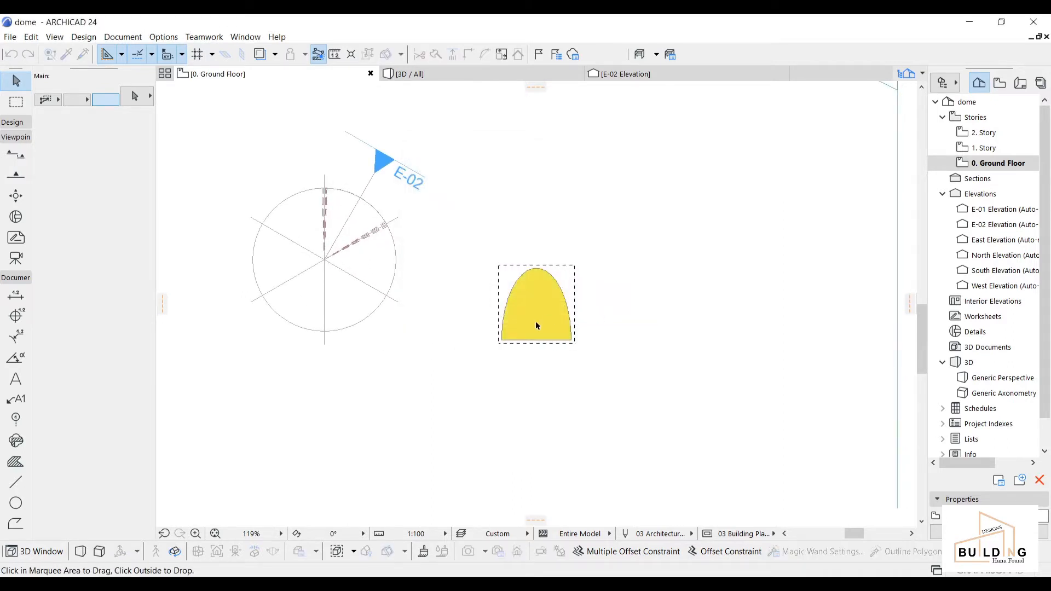
right_click(633, 279)
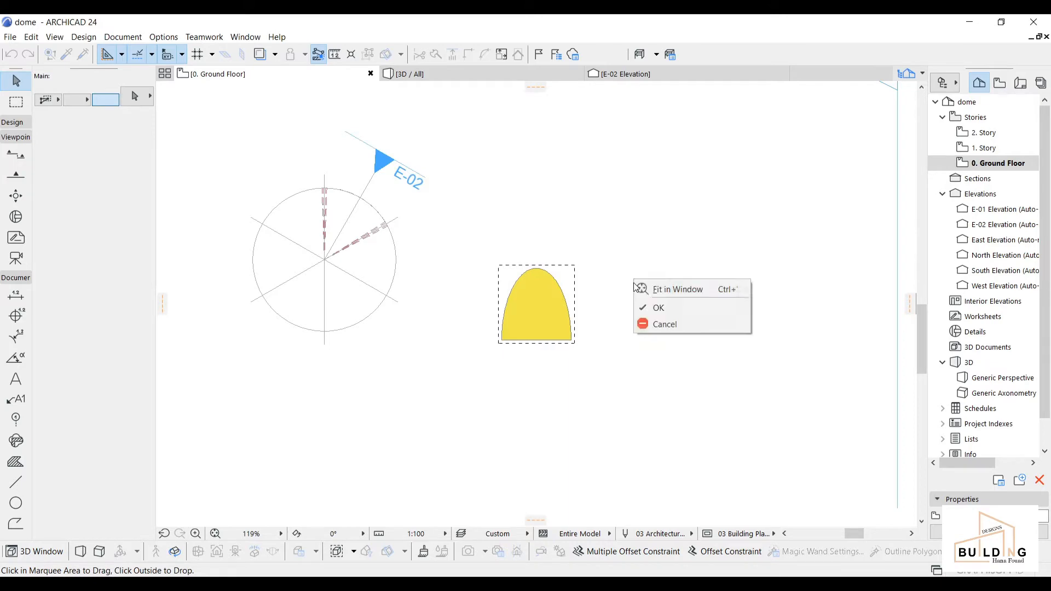
left_click(653, 307)
Step: Marquee-select the teal lattice pattern and start a drag-copy with Ctrl+Shift+D from its reference point
scroll(617, 277, "down", 4)
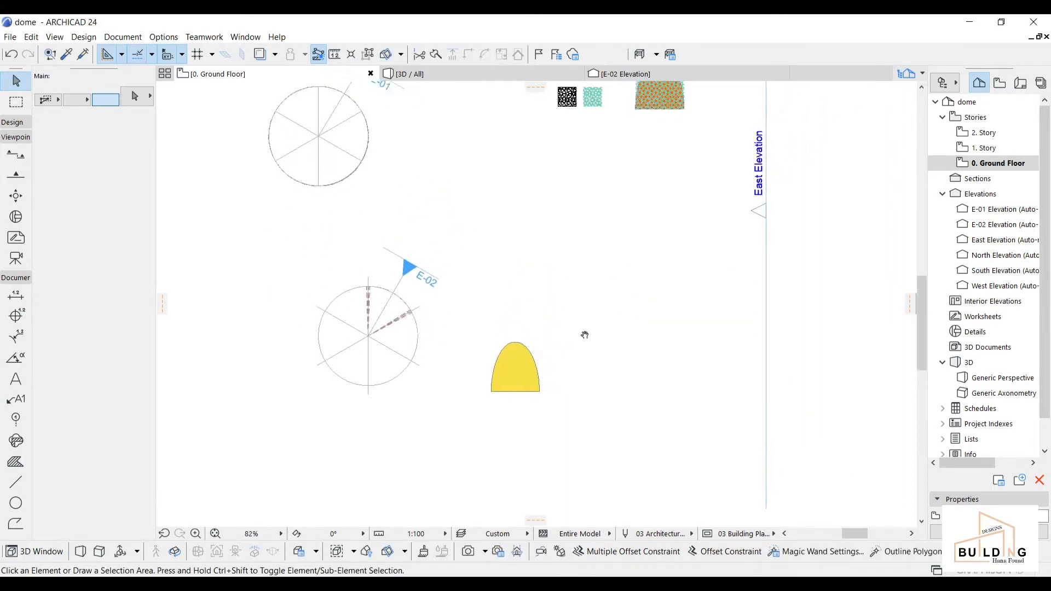
scroll(596, 96, "up", 10)
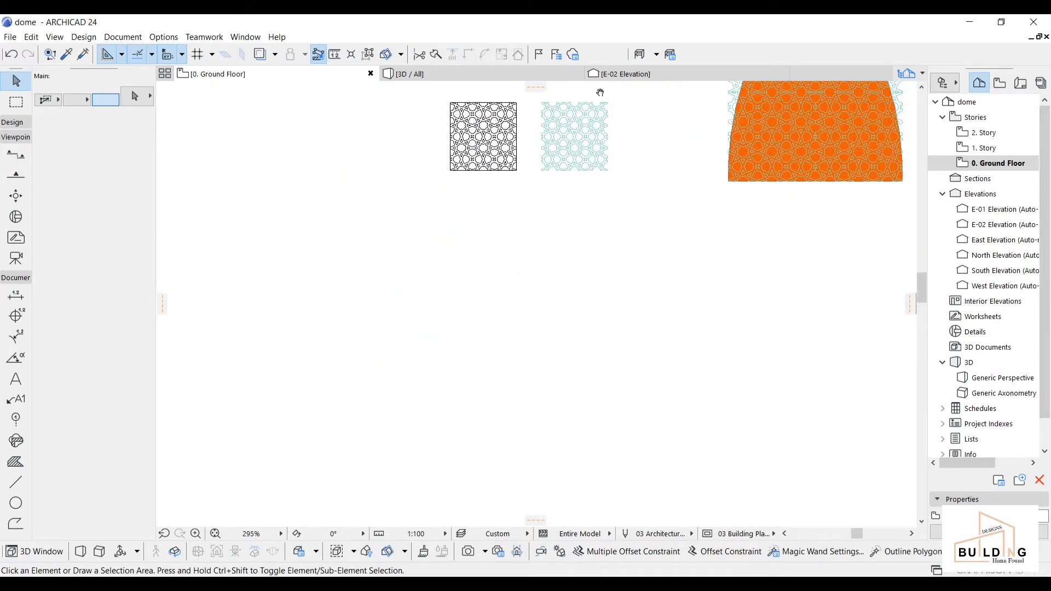
left_click(626, 157)
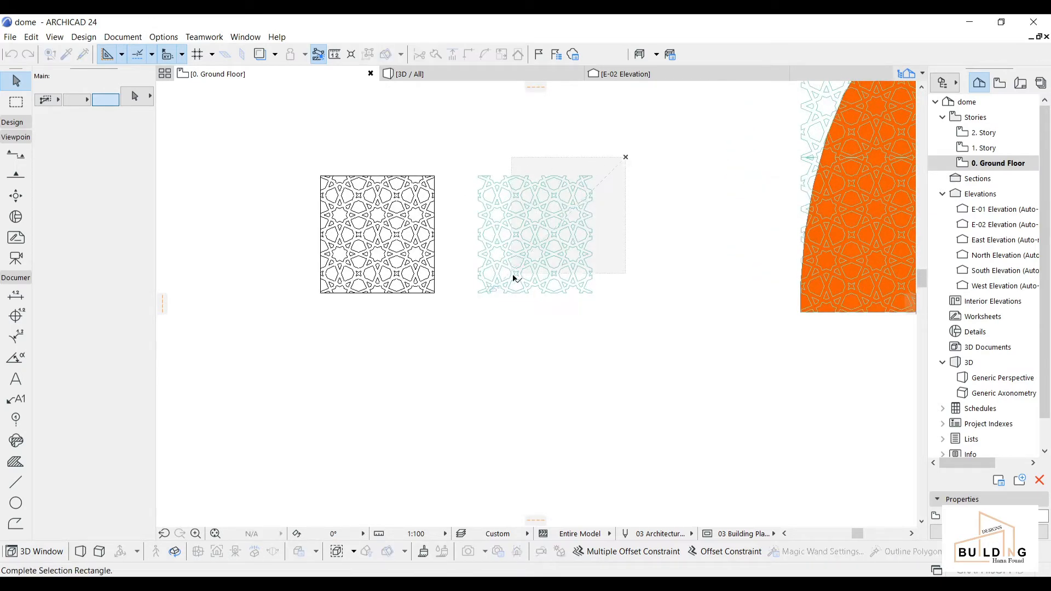
left_click(465, 313)
key("ctrl+shift+d")
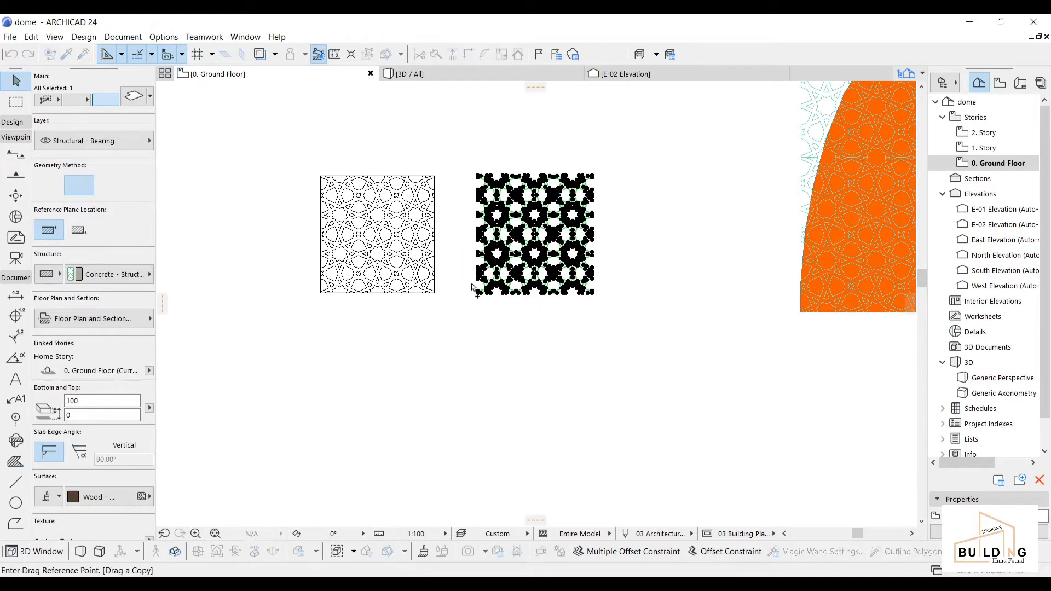
left_click(517, 234)
Step: Drop the lattice copy beside the yellow dome profile
scroll(525, 369, "down", 3)
middle_click_drag(526, 368, 583, 45)
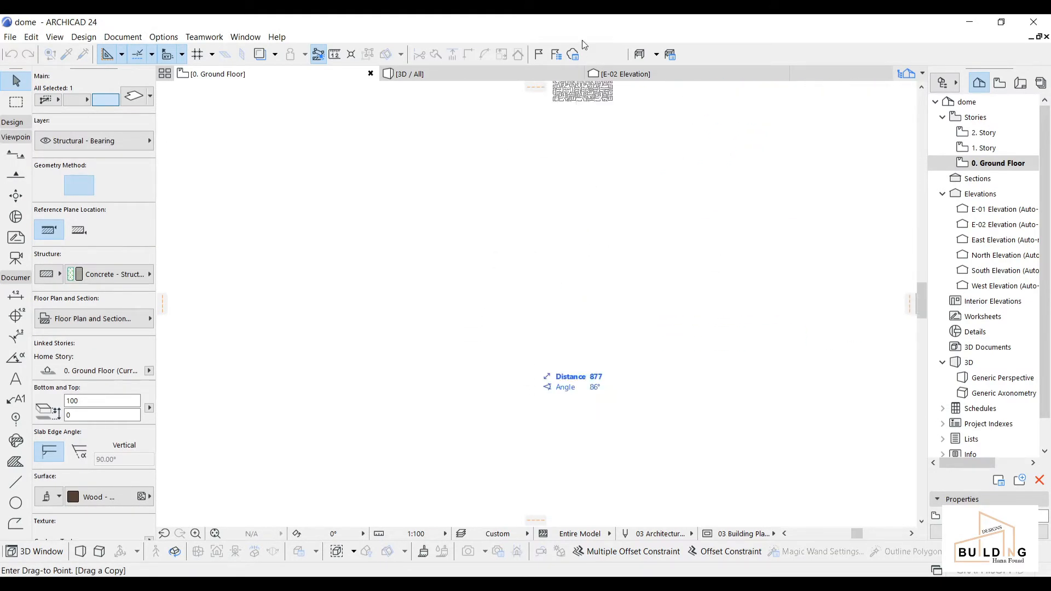
scroll(509, 378, "down", 3)
middle_click_drag(478, 378, 594, 133)
scroll(581, 310, "up", 3)
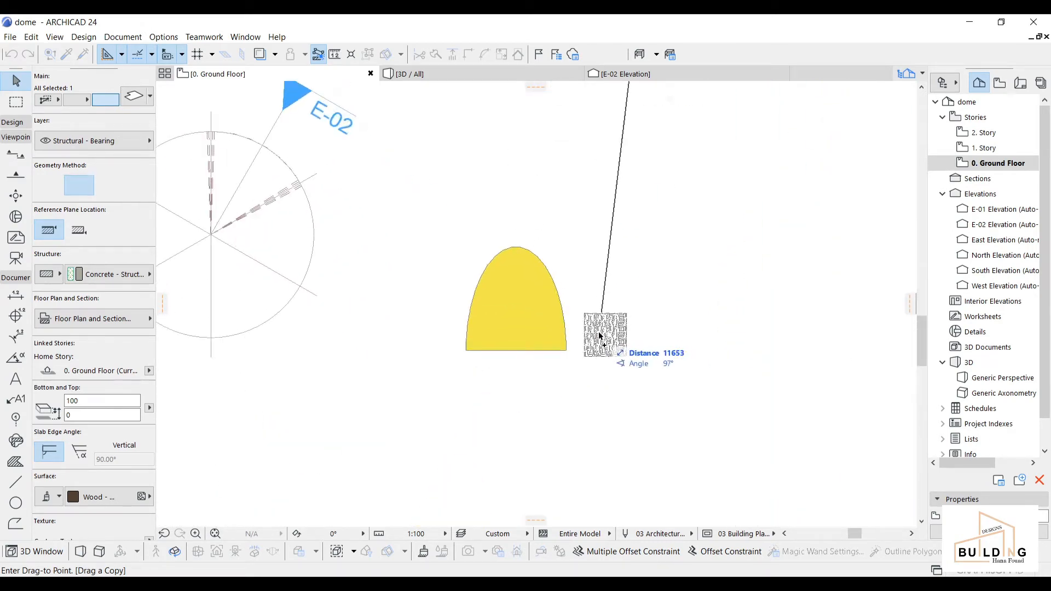
left_click(599, 327)
scroll(531, 328, "up", 3)
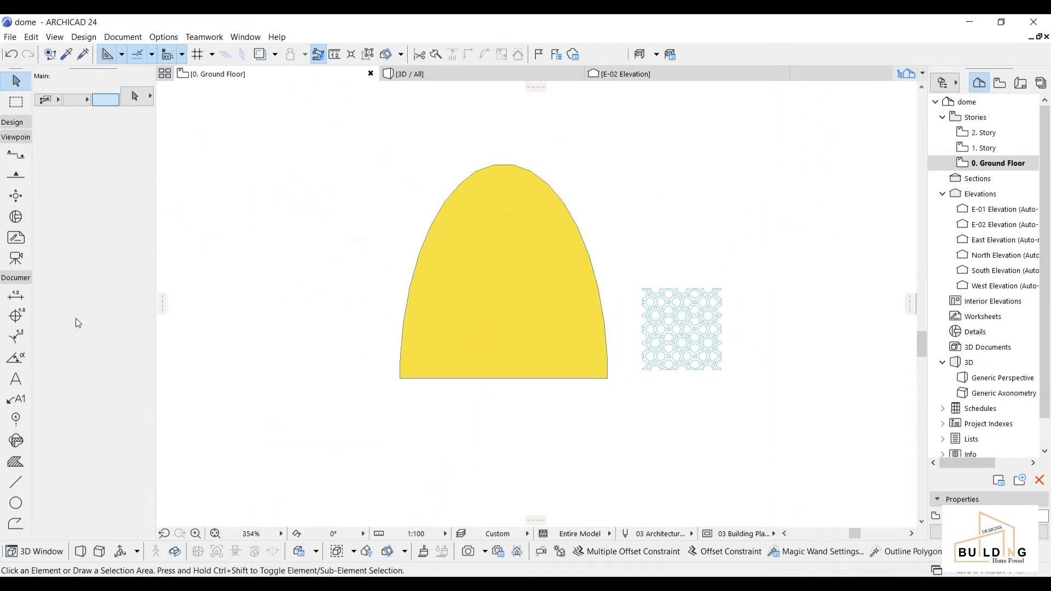
Step: Draw a vertical line from the dome's apex to below its base
left_click(15, 483)
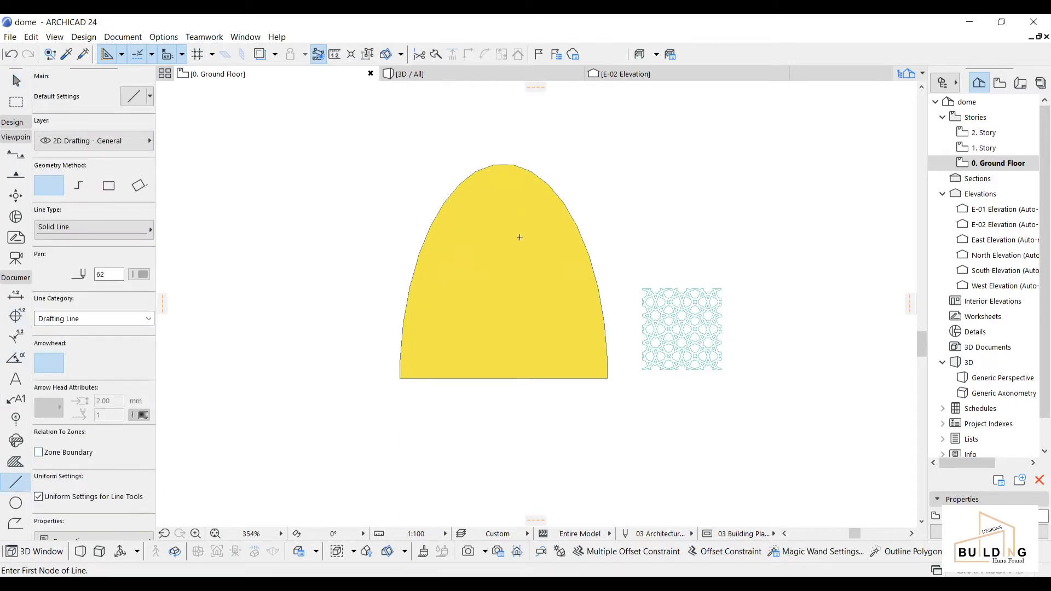
scroll(520, 339, "up", 2)
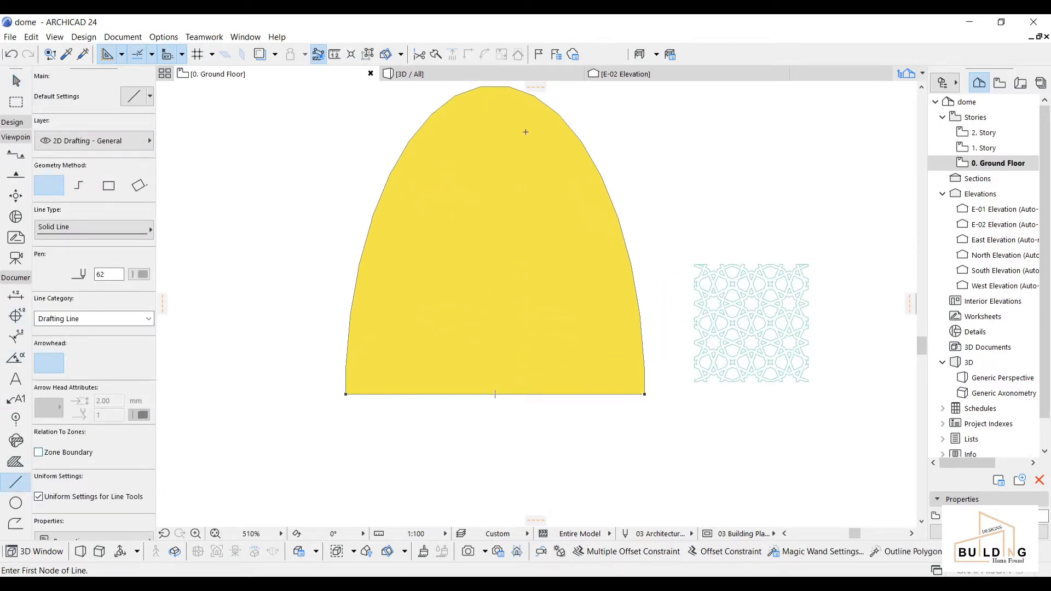
left_click(496, 86)
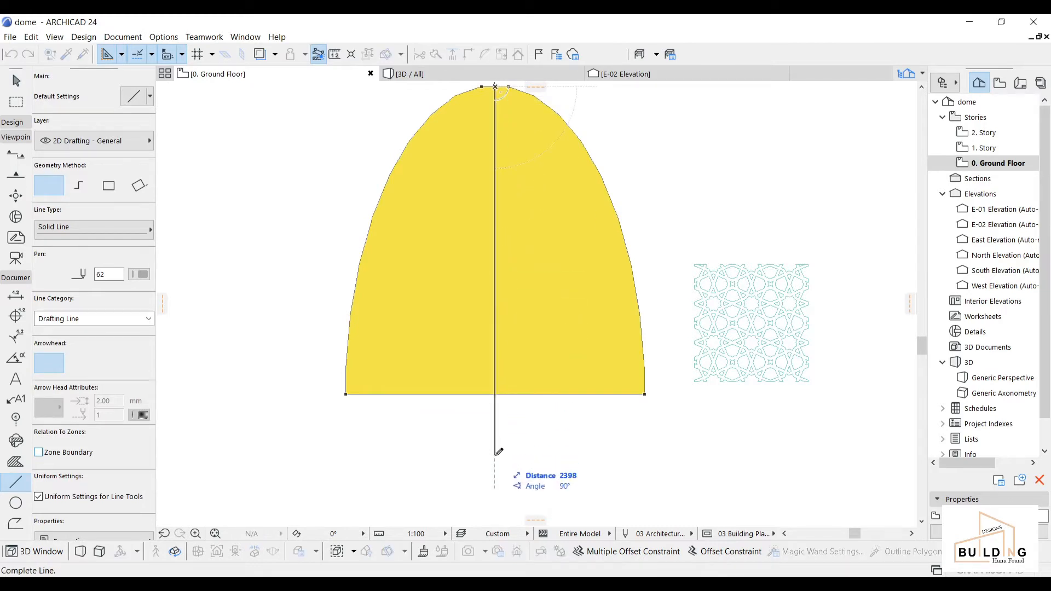
left_click(495, 454)
key("Escape")
Step: Move the lattice pattern by its lower-left corner onto the dome's lower-left corner
scroll(582, 456, "down", 3)
left_click_drag(803, 212, 714, 357)
key("ctrl+d")
scroll(698, 328, "up", 3)
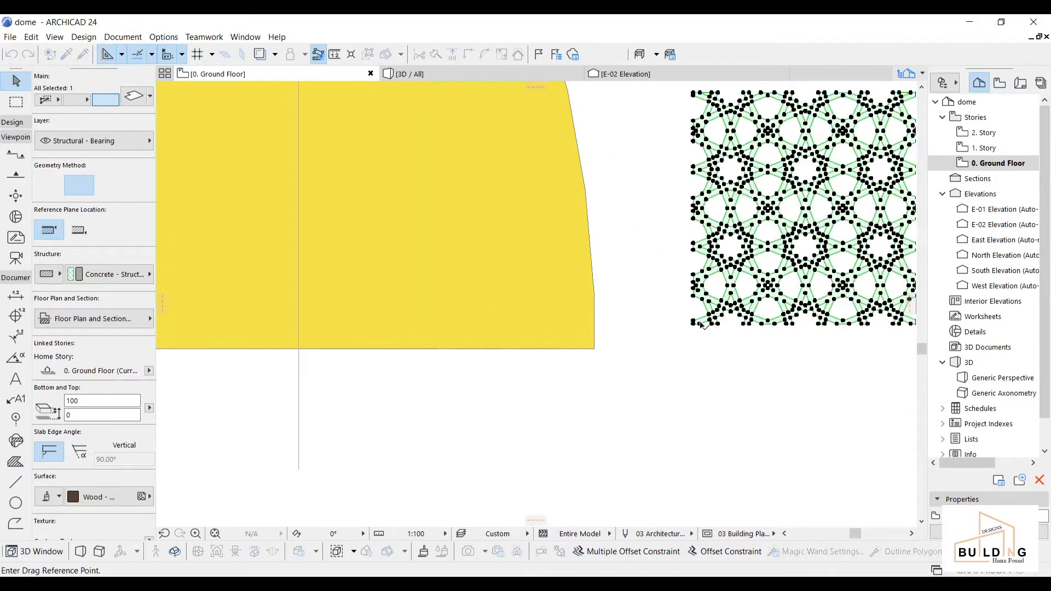
left_click(692, 324)
scroll(543, 370, "down", 2)
middle_click_drag(542, 370, 786, 339)
scroll(567, 334, "down", 1)
scroll(389, 297, "up", 5)
middle_click_drag(423, 353, 414, 351)
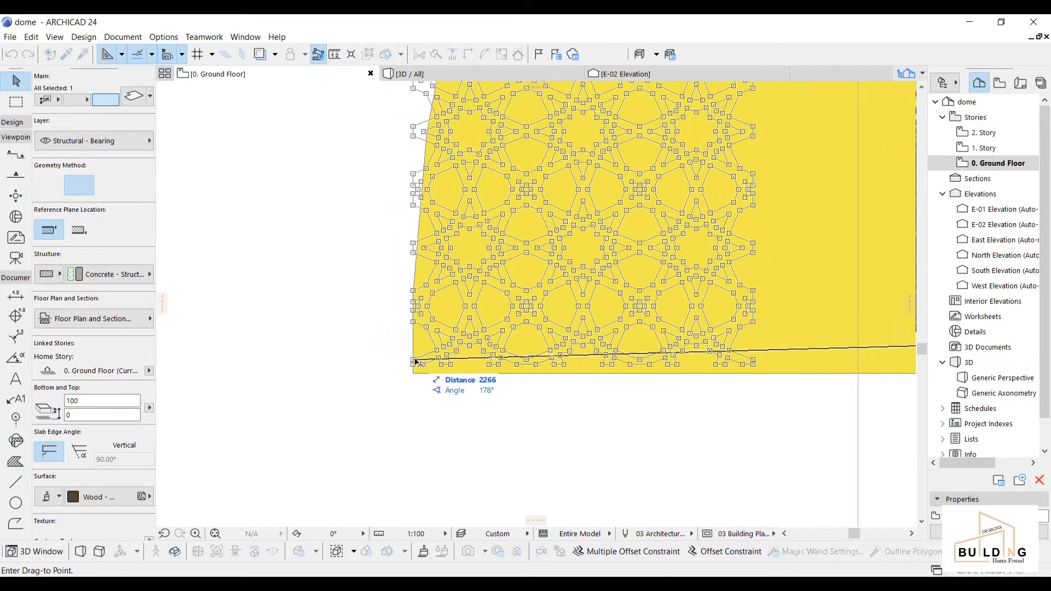
left_click(414, 365)
scroll(415, 369, "up", 2)
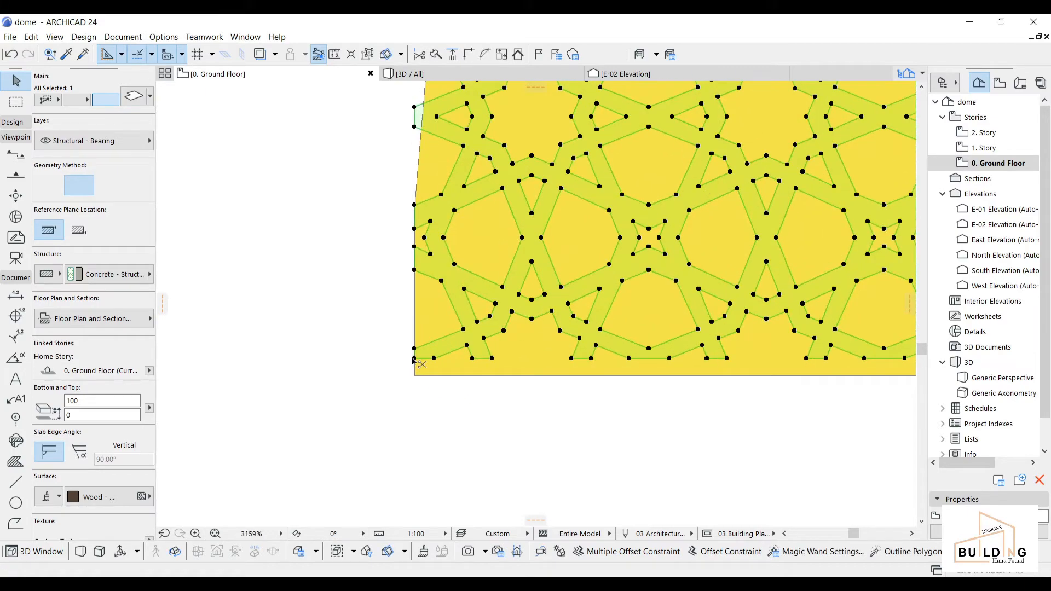
Step: Nudge the pattern slightly so its corner aligns exactly with the dome's corner
key("ctrl+d")
left_click(414, 359)
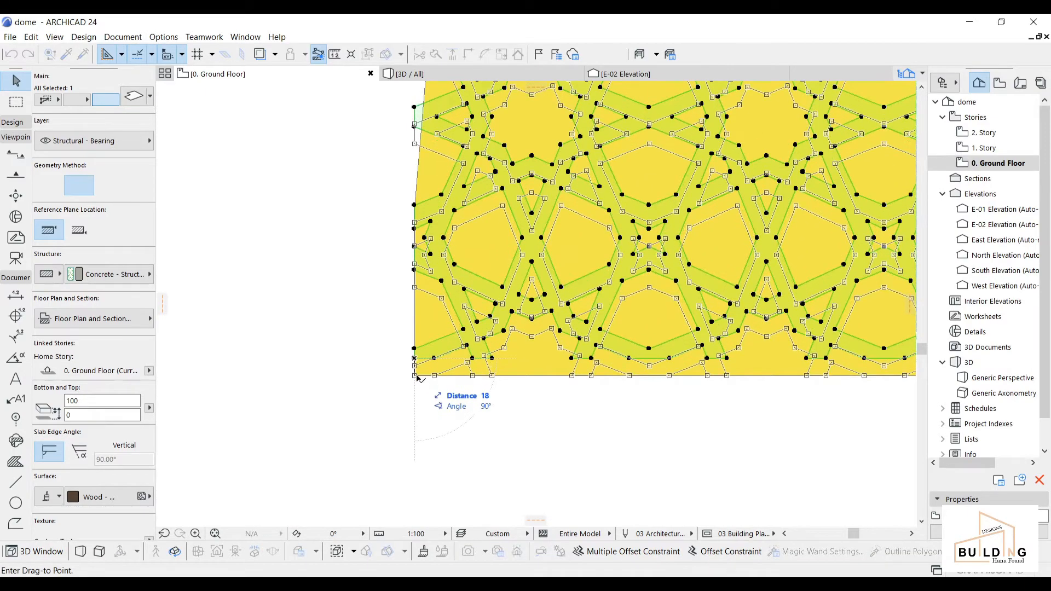
left_click(421, 367)
scroll(425, 352, "down", 2)
scroll(425, 352, "down", 2)
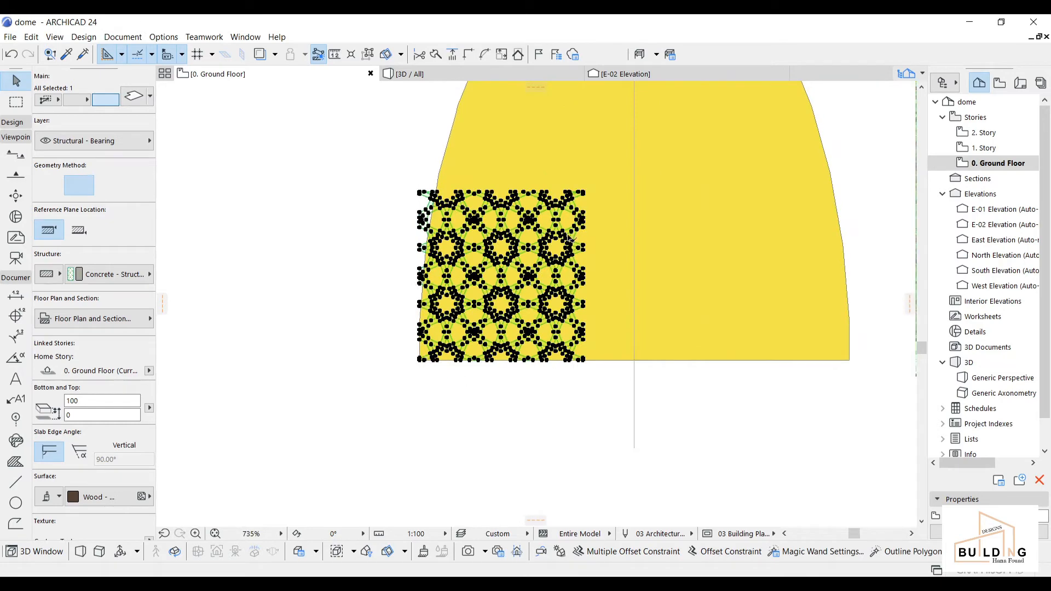
middle_click_drag(571, 232, 558, 258)
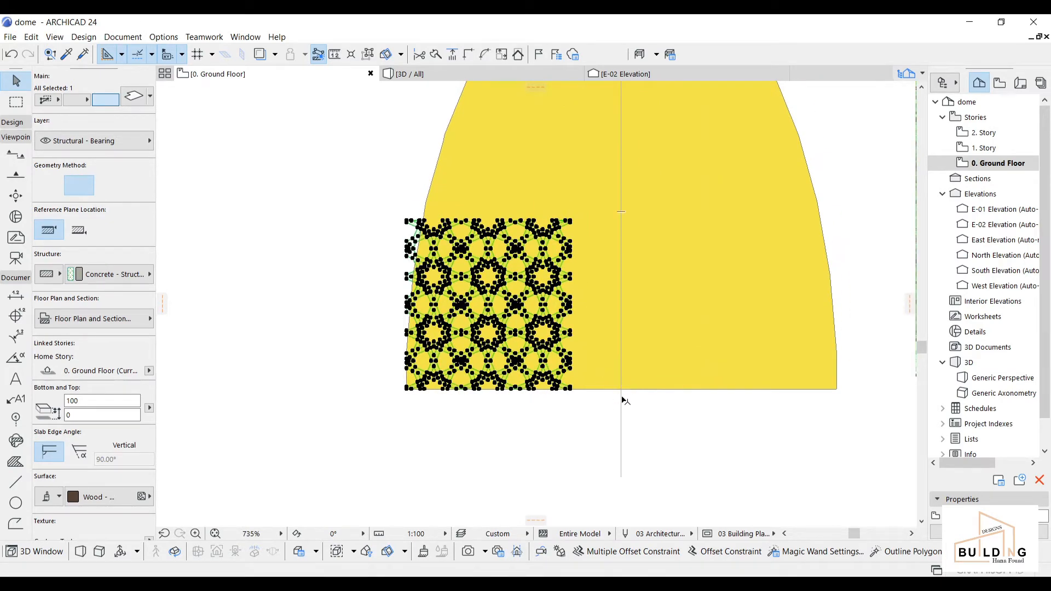
Step: Resize the lattice graphically from its lower-left corner, stretching its height up to the centre line
left_click(31, 37)
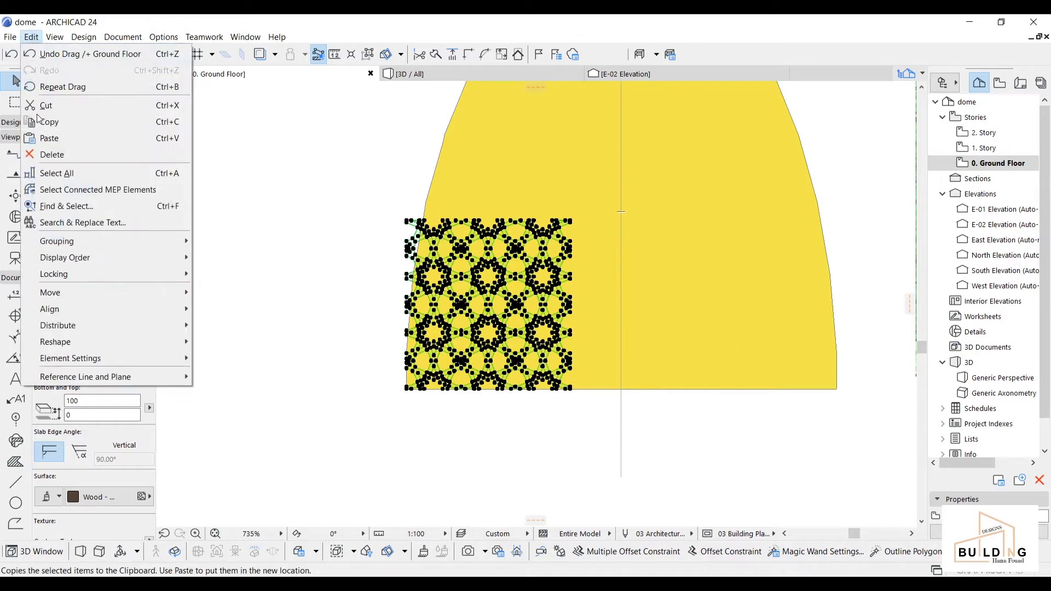
mouse_move(87, 342)
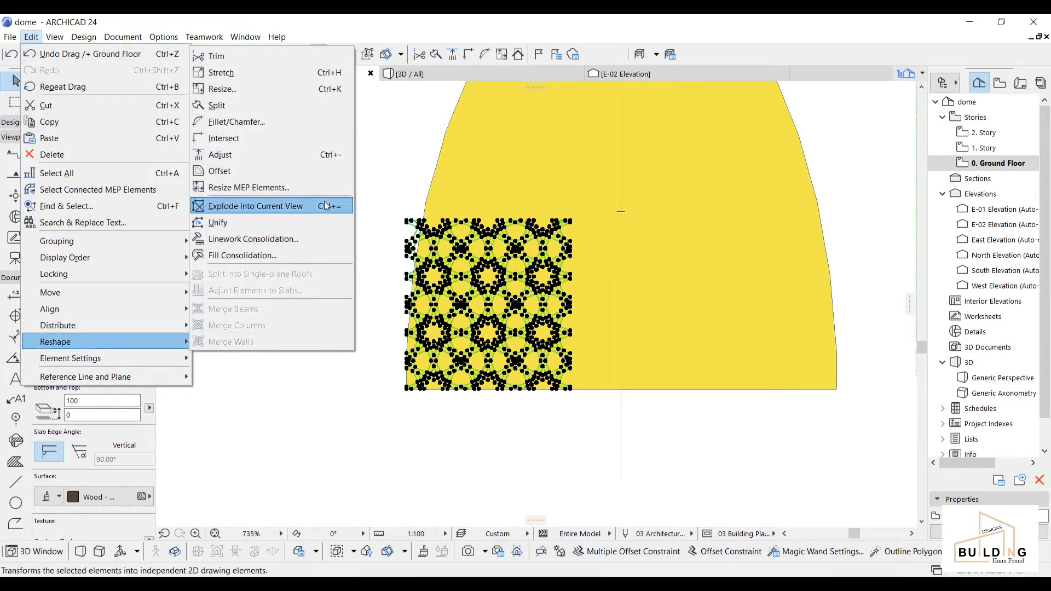
left_click(252, 90)
left_click(600, 330)
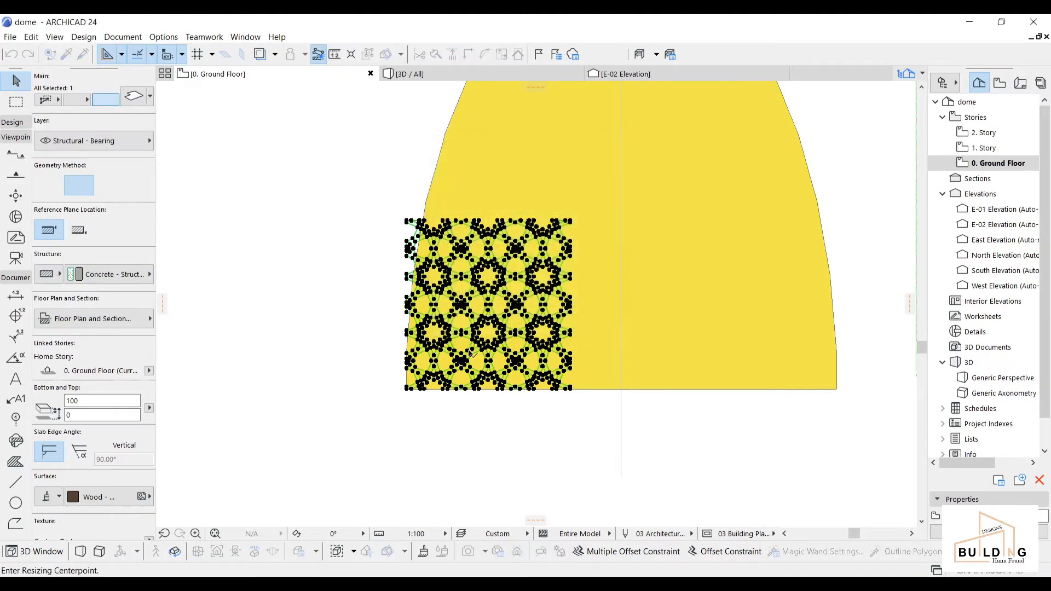
scroll(419, 383, "up", 3)
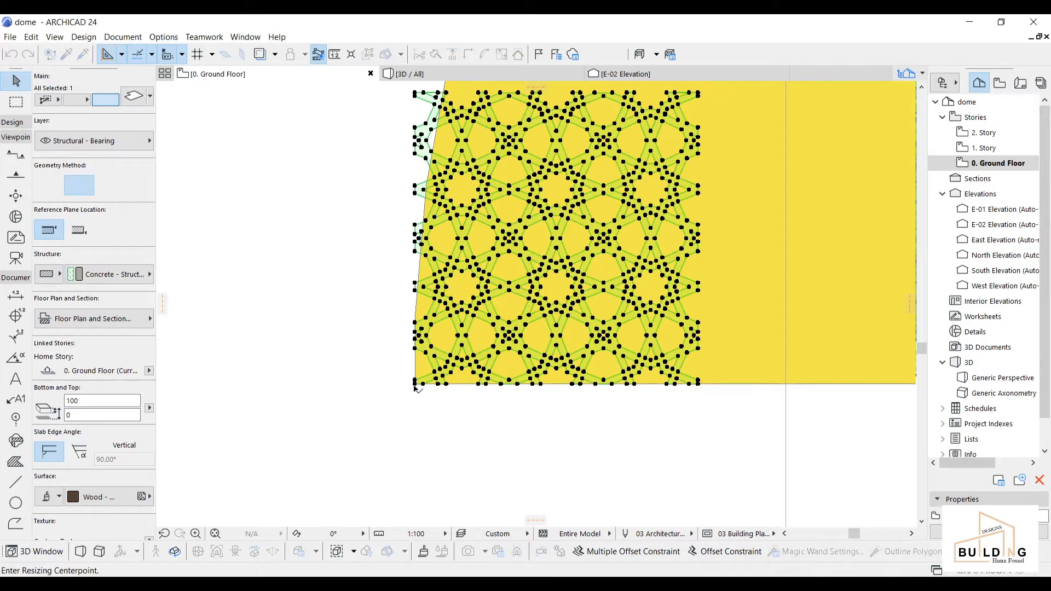
middle_click_drag(461, 226, 456, 294)
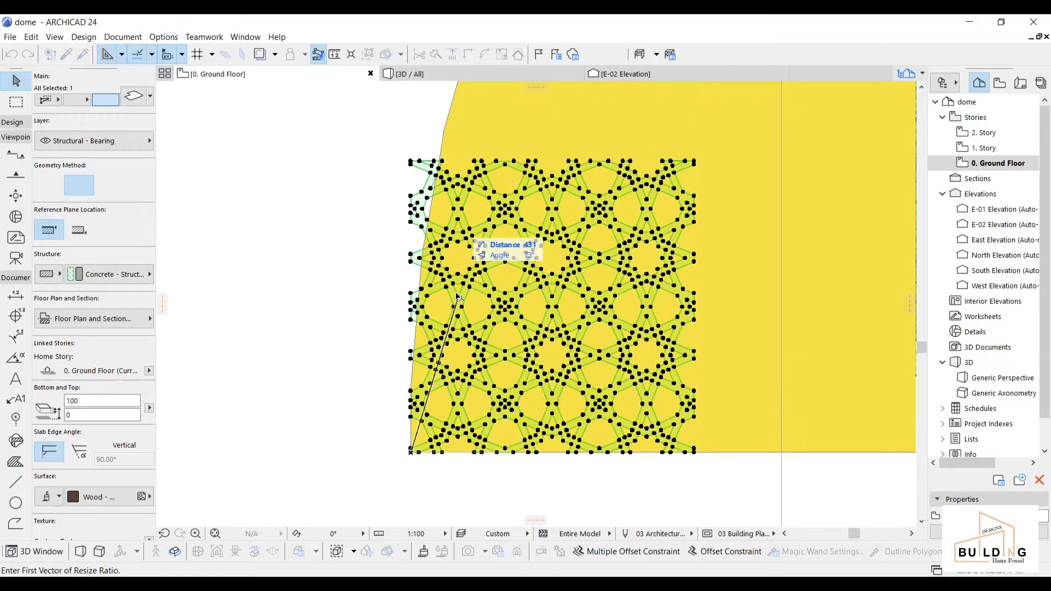
left_click(411, 162)
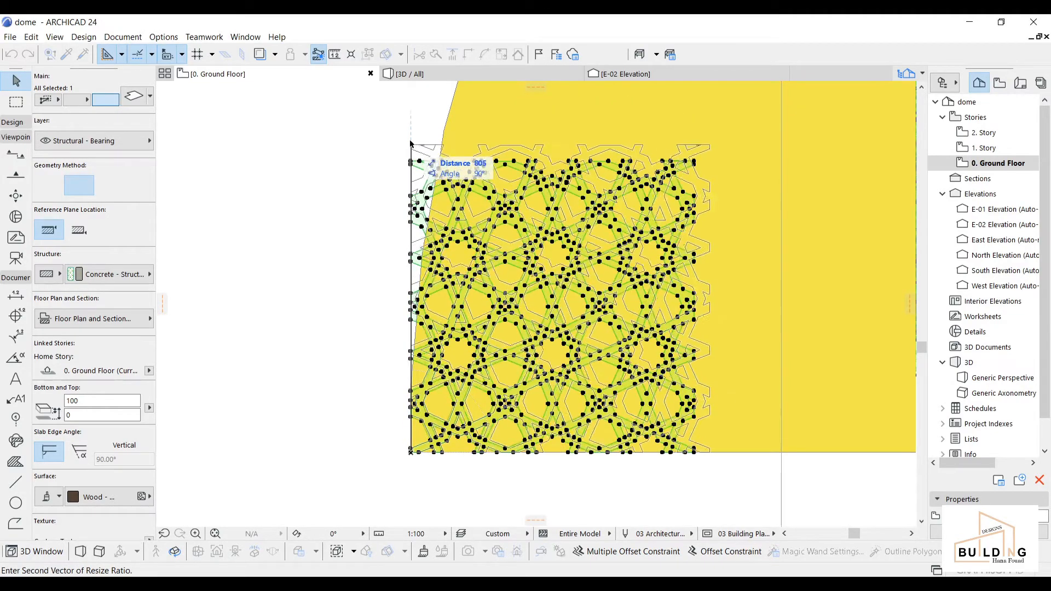
middle_click_drag(412, 100, 413, 172)
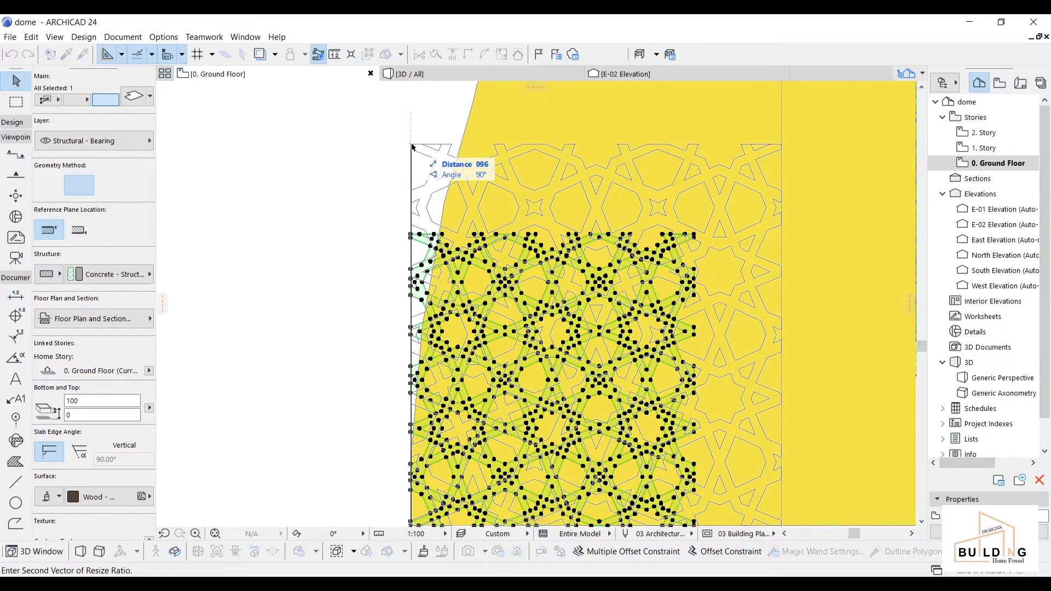
left_click(412, 147)
scroll(472, 377, "down", 5)
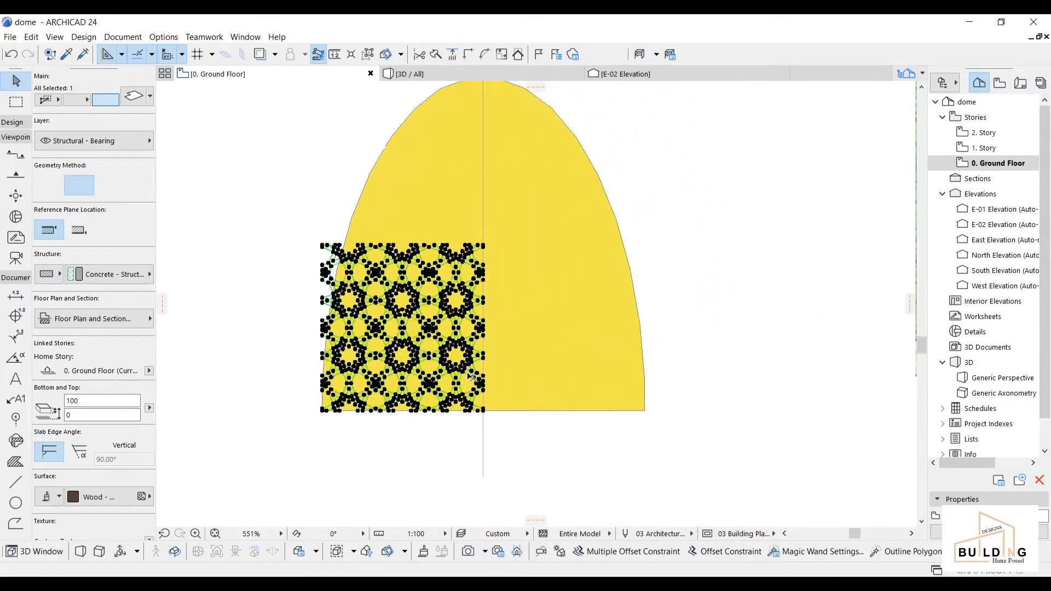
Step: Mirror a copy of the star-lattice pattern across the dome's vertical centre line
scroll(472, 377, "up", 3)
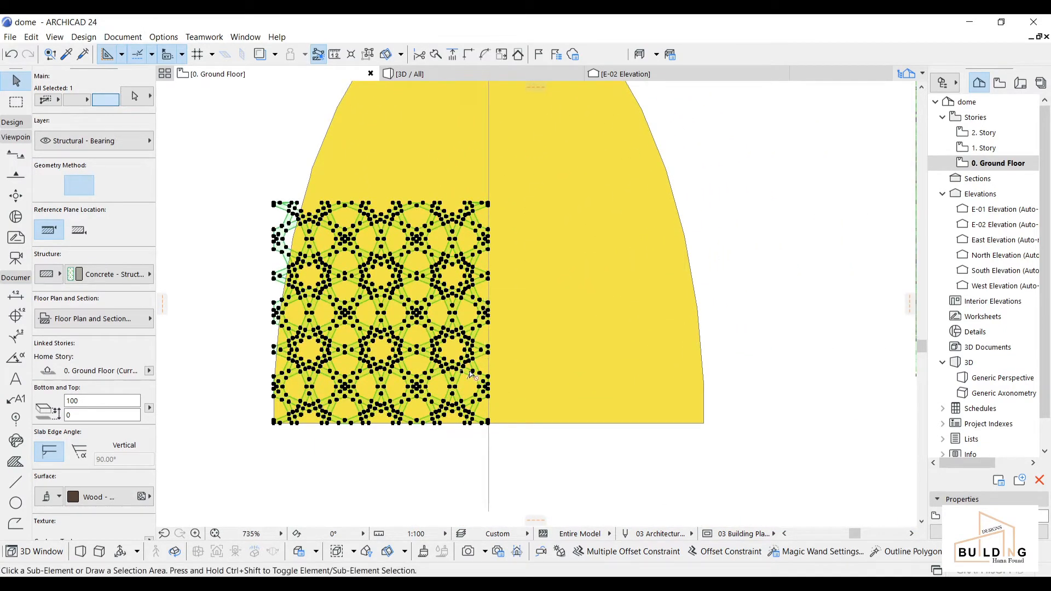
key("ctrl+alt+m")
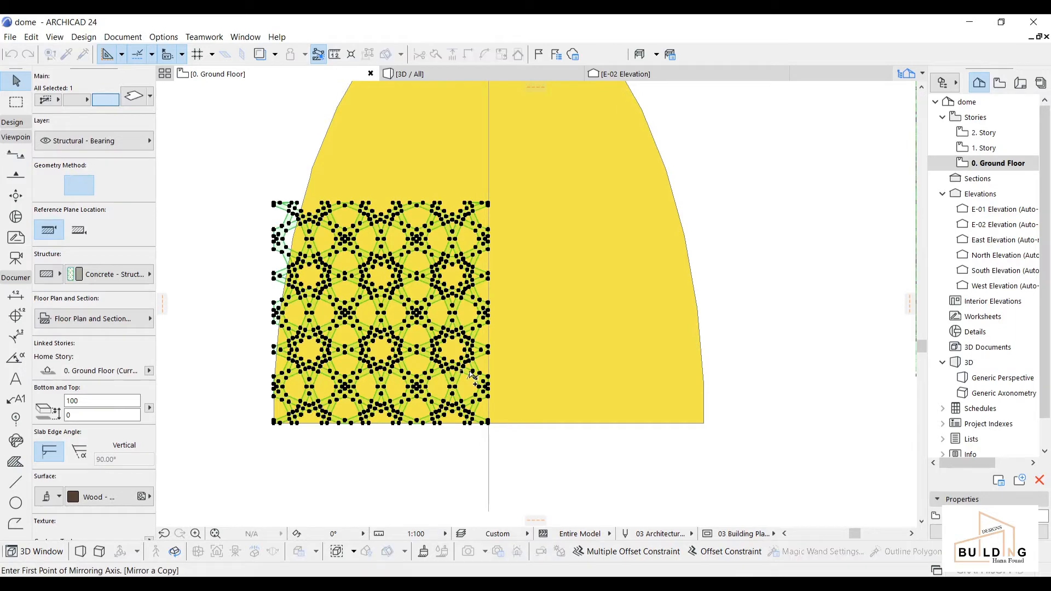
left_click(489, 423)
left_click(489, 204)
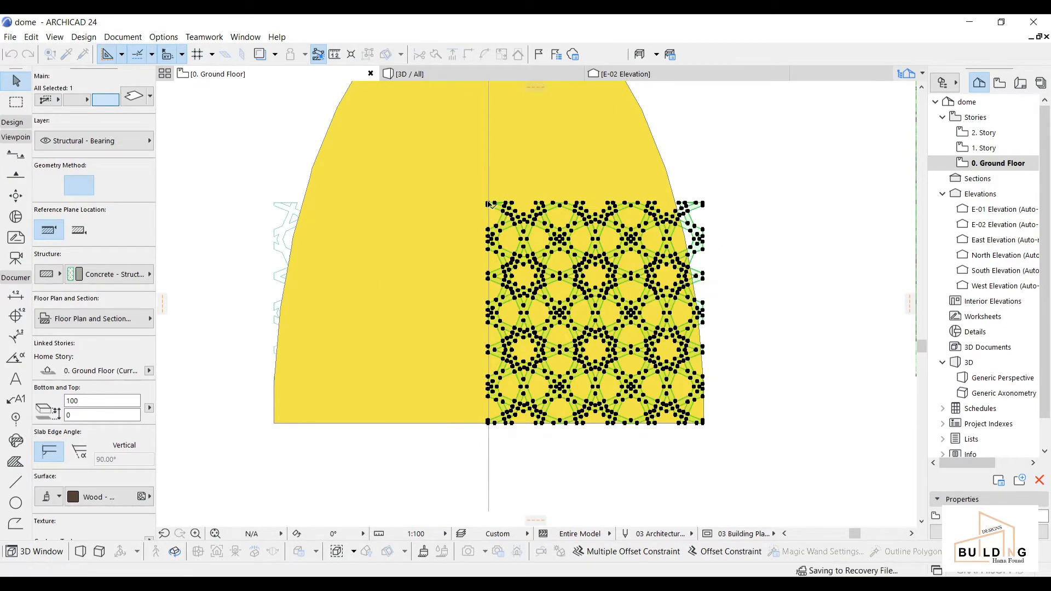
Step: Bring both pattern halves in front of the yellow dome via Display Order
left_click(286, 208, "shift")
right_click(280, 169)
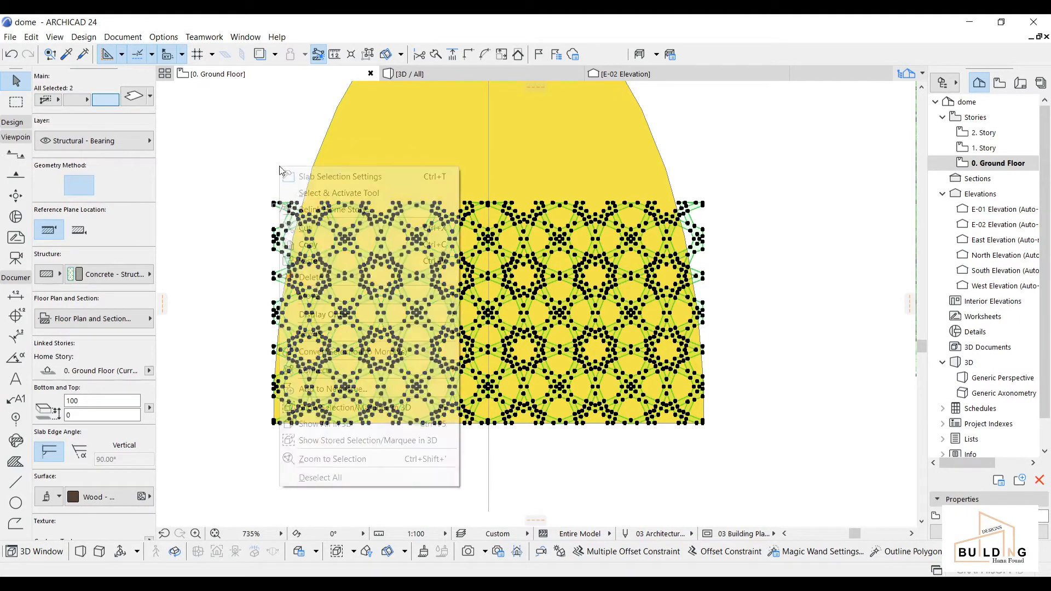
mouse_move(341, 316)
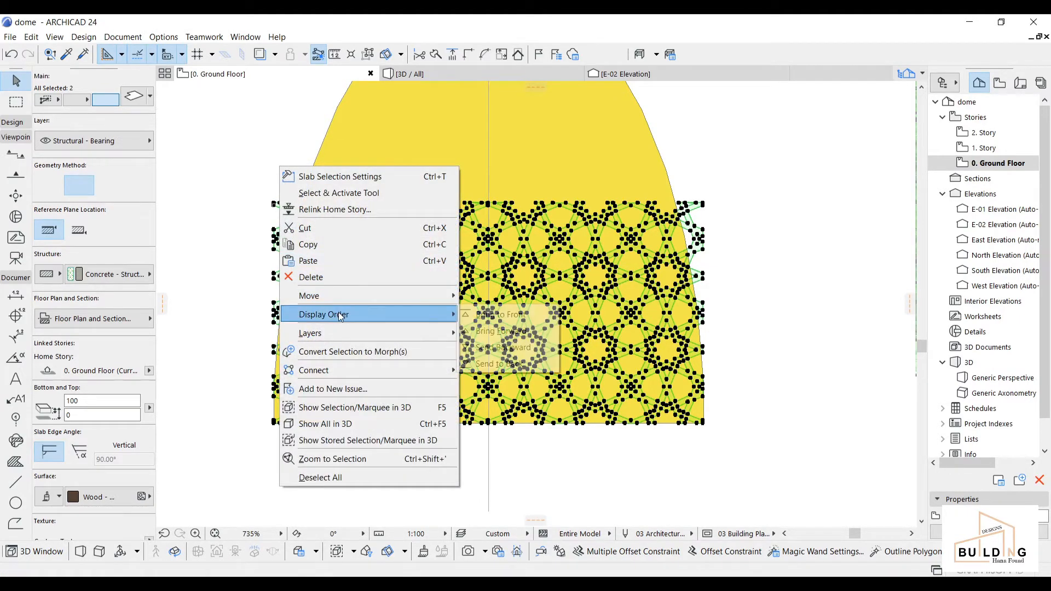
left_click(524, 316)
key("Escape")
Step: Copy both pattern halves upward from their bottom-left corner so they reach the dome's apex
scroll(630, 316, "down", 1)
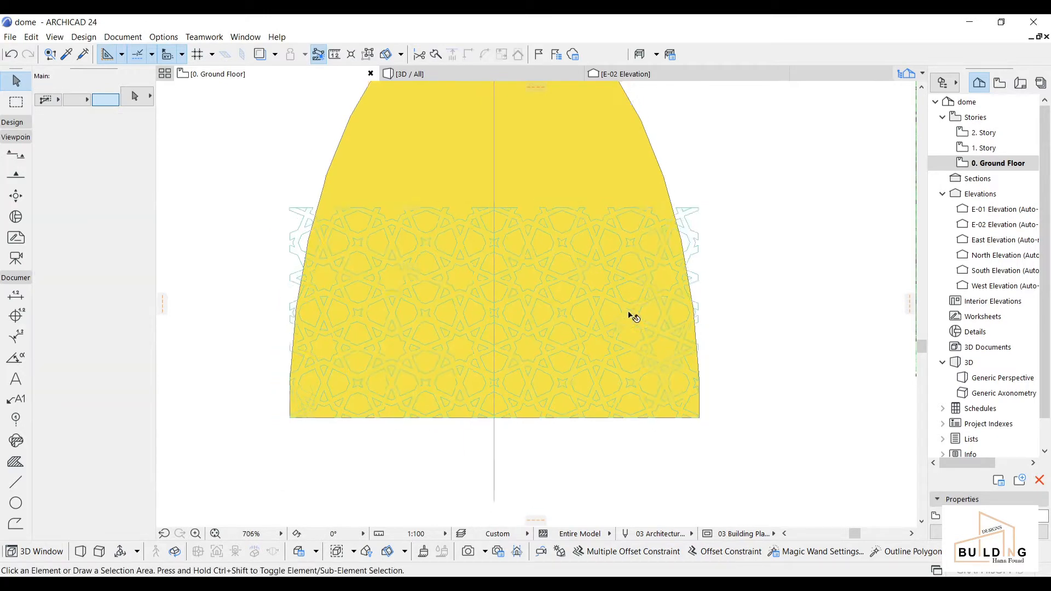
scroll(634, 318, "down", 2)
scroll(680, 366, "up", 3)
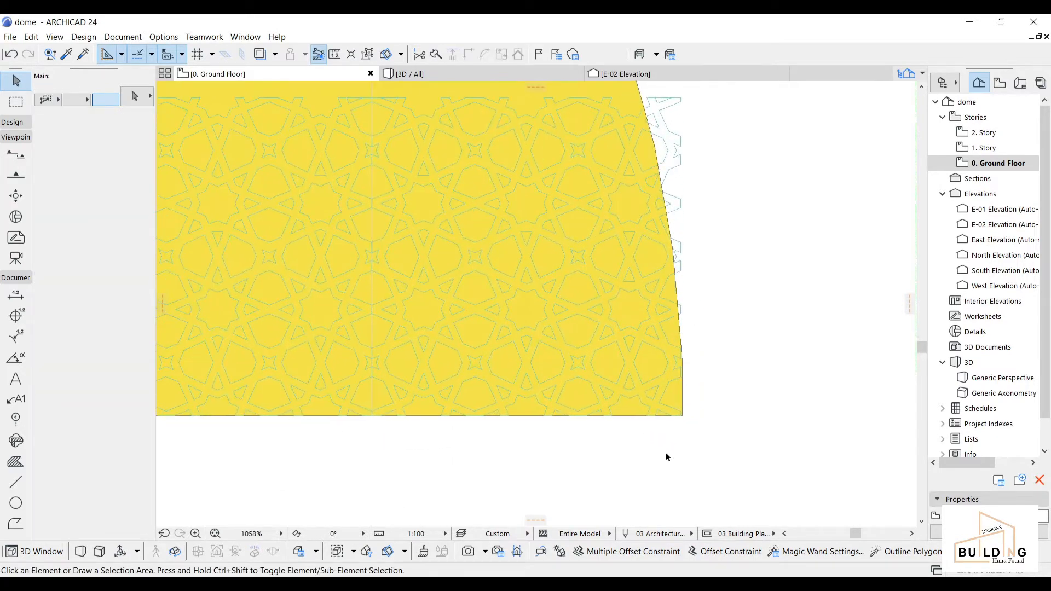
scroll(388, 388, "down", 3)
middle_click_drag(387, 387, 492, 410)
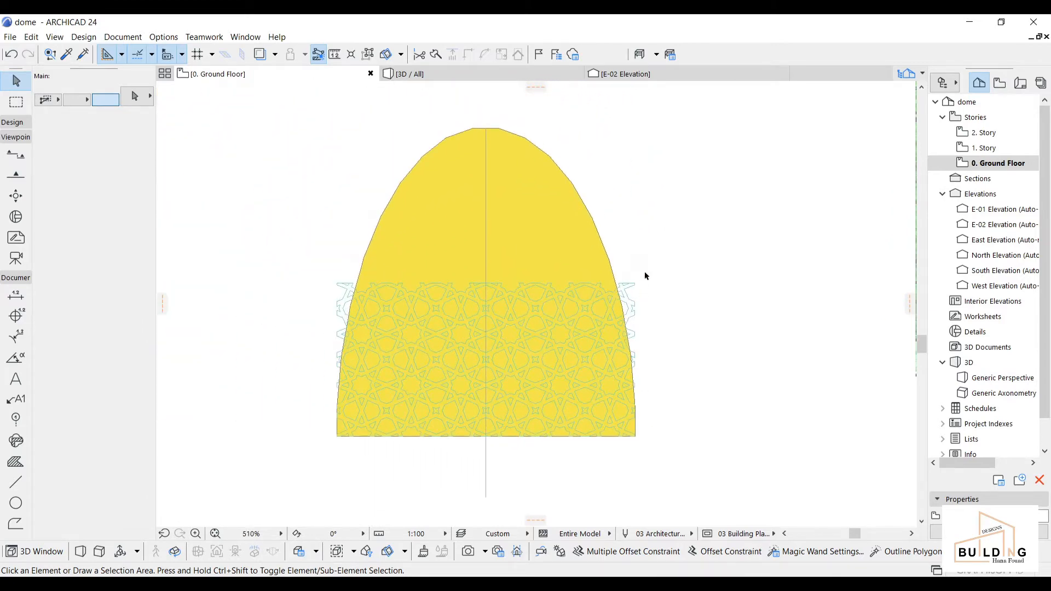
left_click(555, 291)
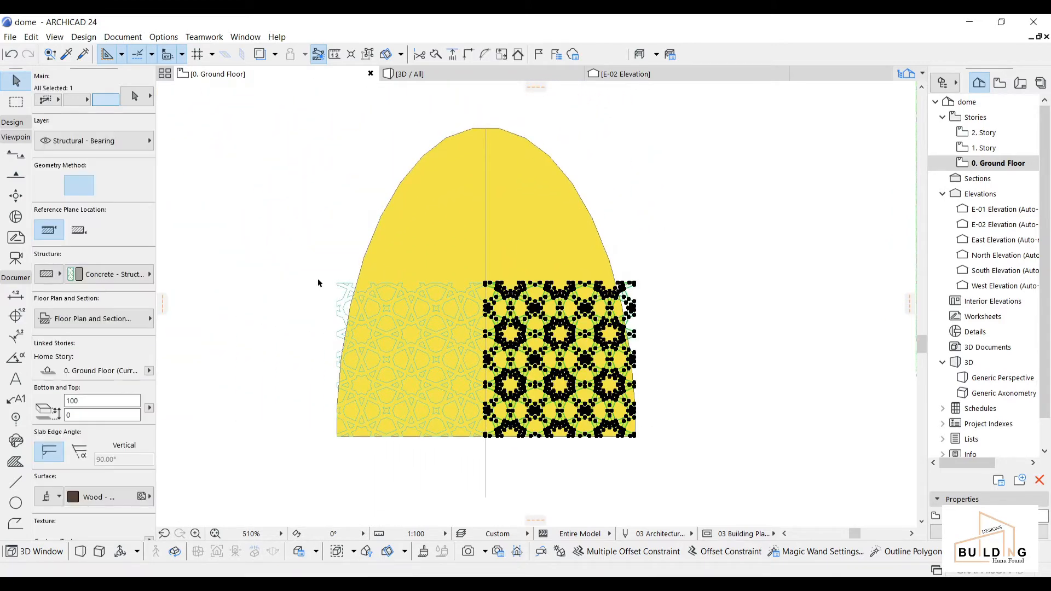
left_click(348, 286, "shift")
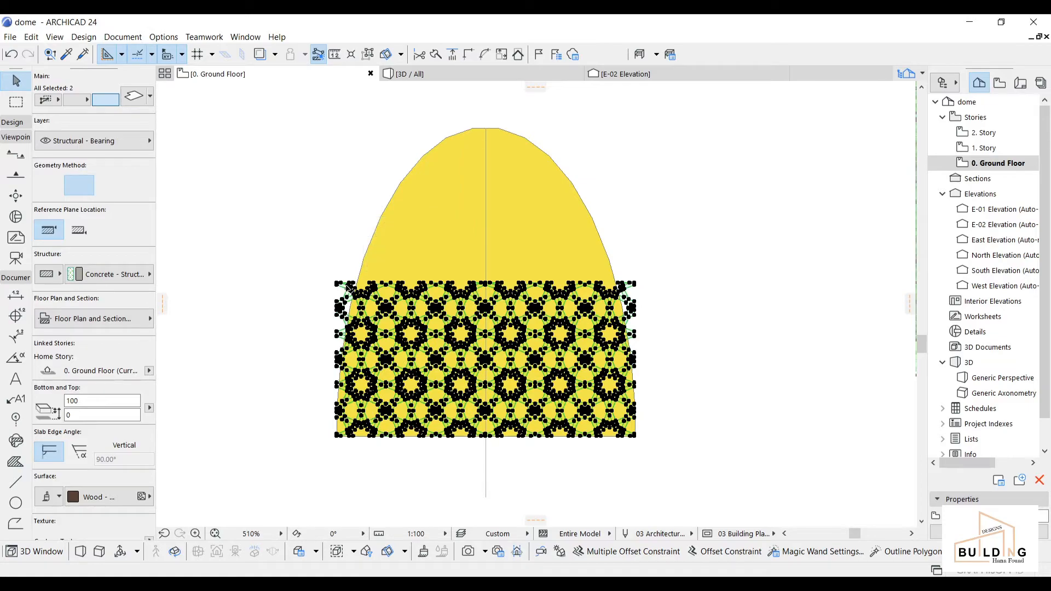
key("ctrl+alt+d")
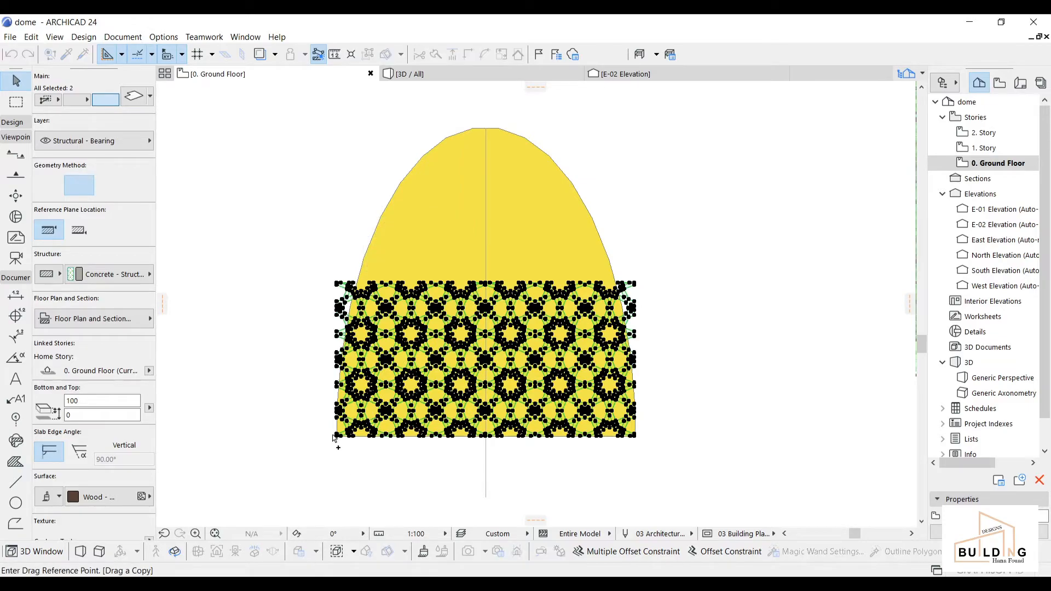
scroll(333, 437, "up", 3)
left_click(339, 438)
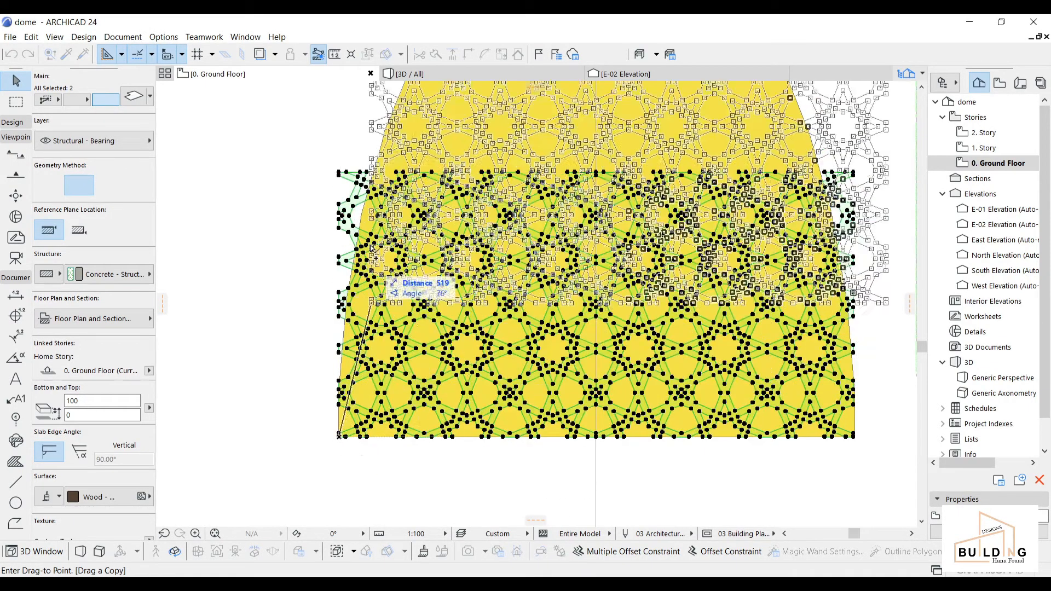
scroll(340, 270, "up", 5)
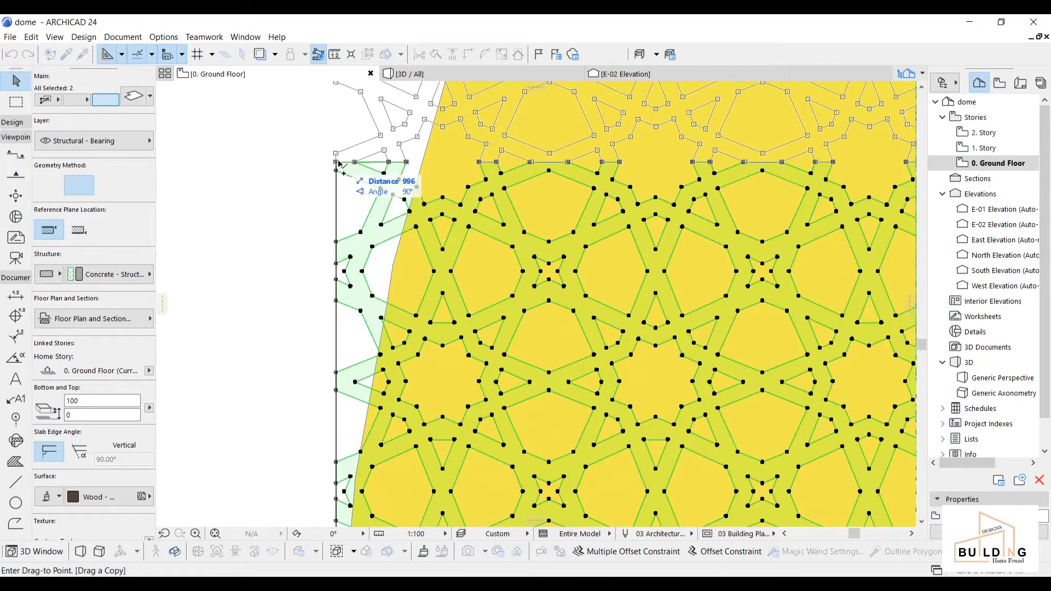
left_click(337, 162)
scroll(338, 212, "down", 6)
middle_click_drag(490, 266, 473, 327)
key("Escape")
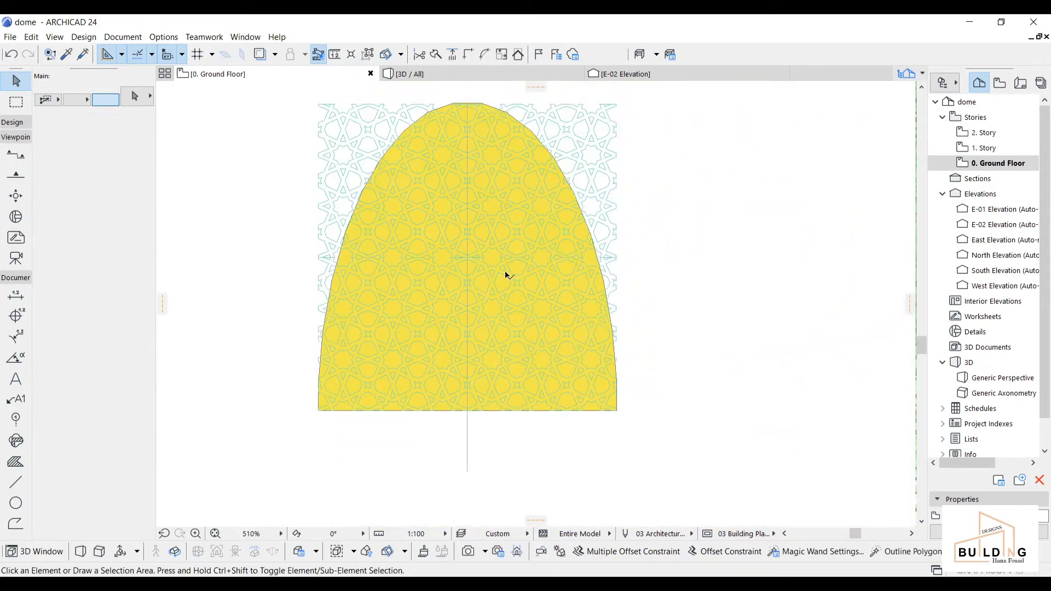
middle_click_drag(453, 278, 464, 278)
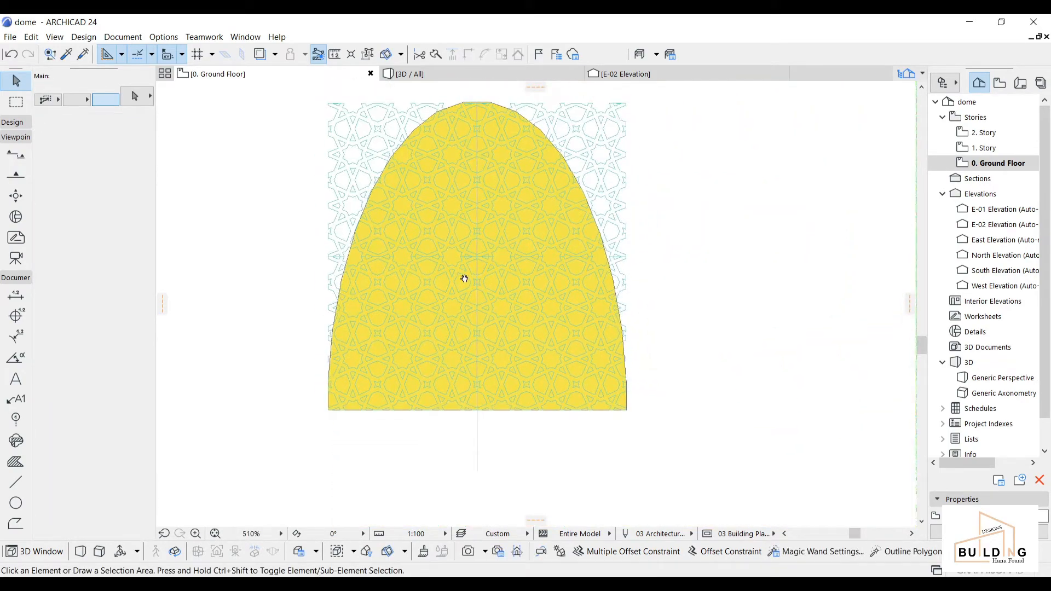
Step: Set the Fill tool's fill pen to 38 (orange) for new fills
left_click(15, 463)
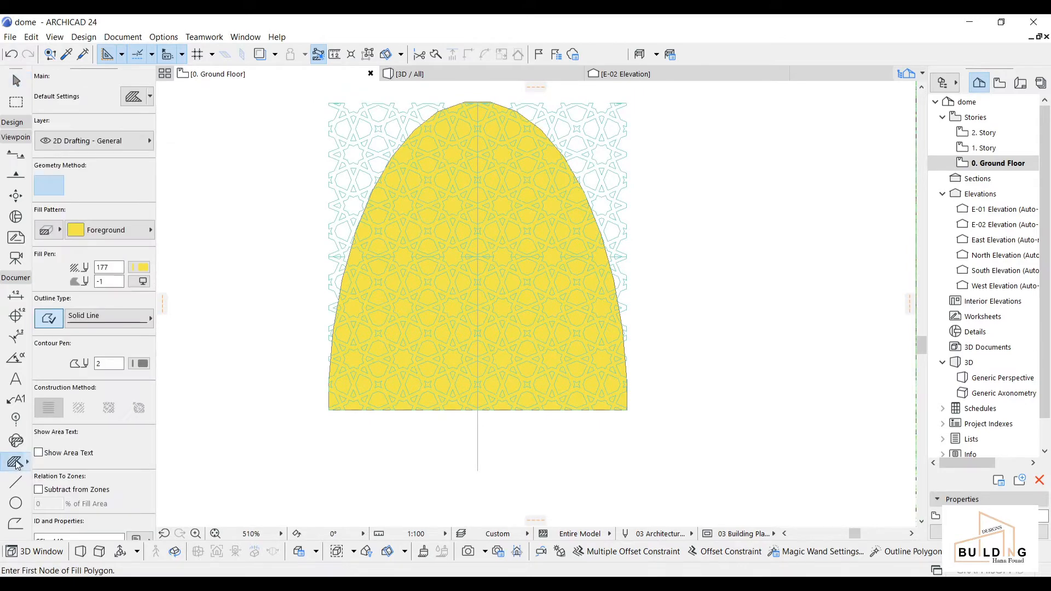
left_click(146, 271)
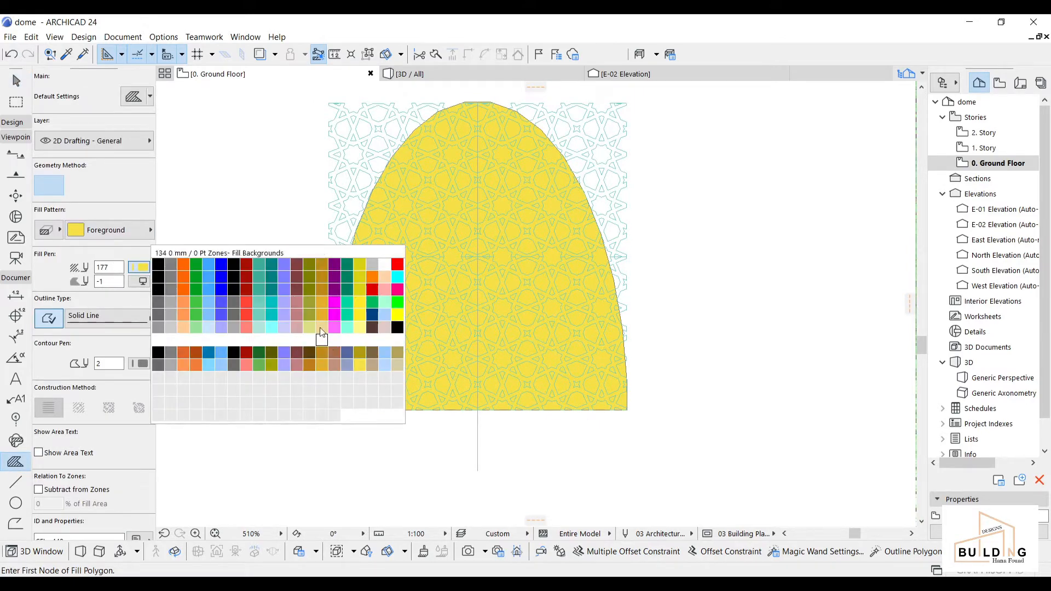
left_click(373, 278)
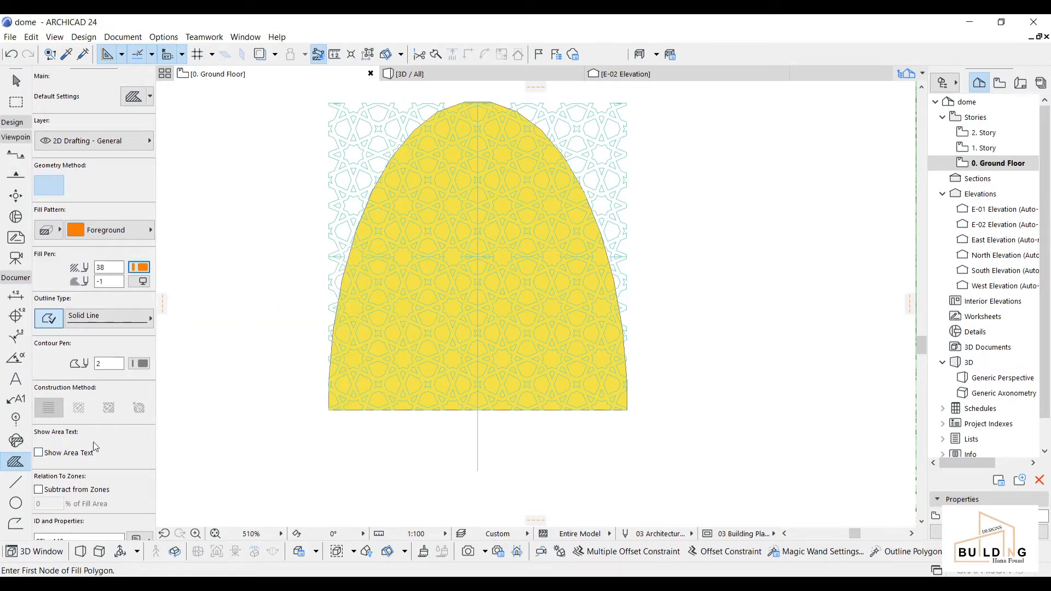
scroll(438, 411, "up", 5)
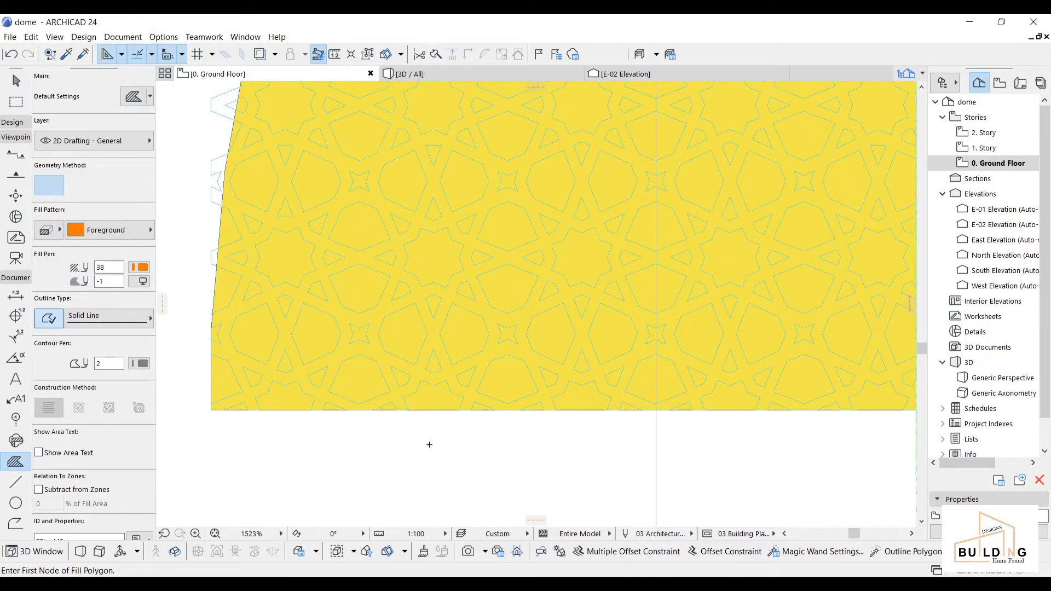
Step: Send the yellow dome fill to the back behind the lattice, then deselect it
key("Escape")
left_click(515, 295)
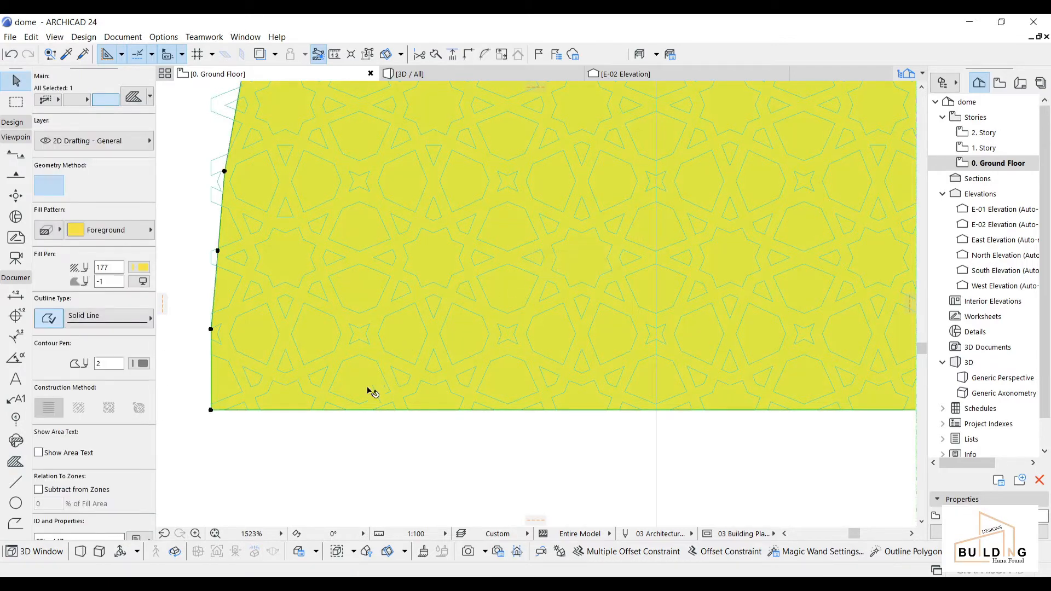
right_click(354, 440)
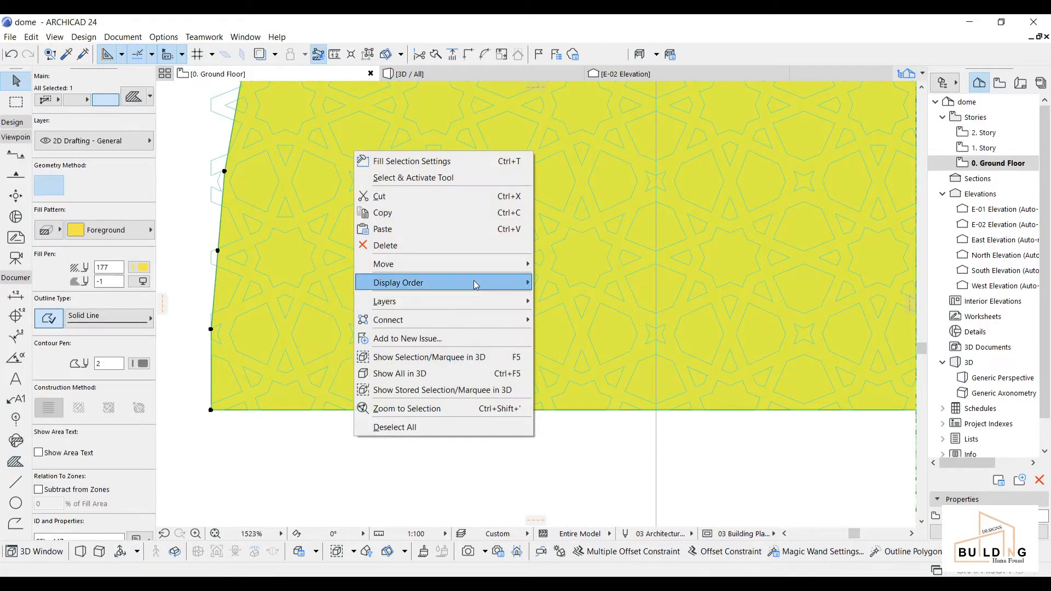
mouse_move(498, 283)
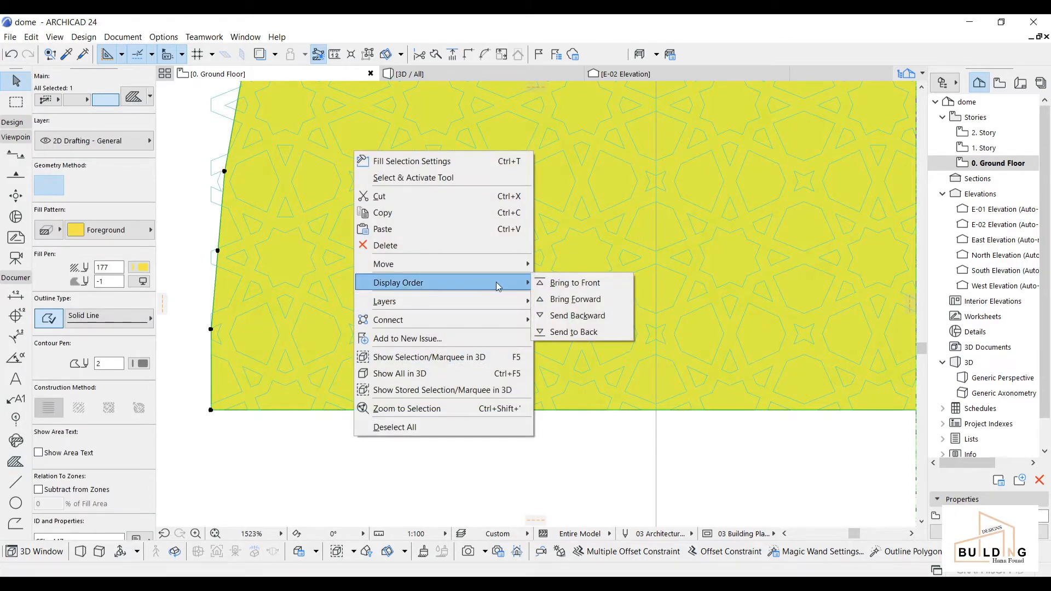
left_click(594, 335)
left_click(468, 430)
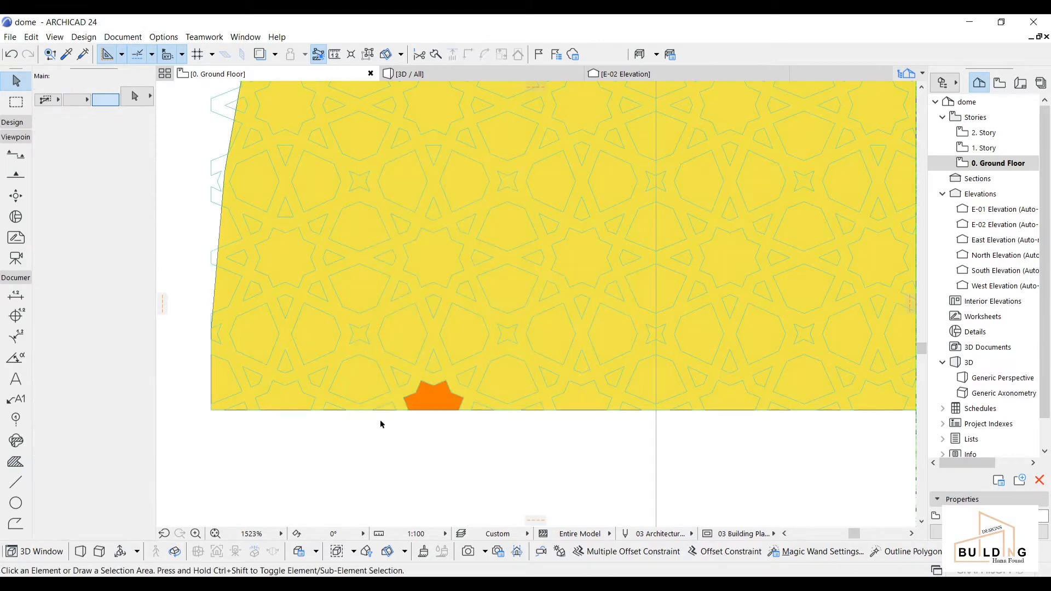
Step: Fill the central pentagons, hexagons, eight-point star and surrounding gaps orange
left_click(15, 462)
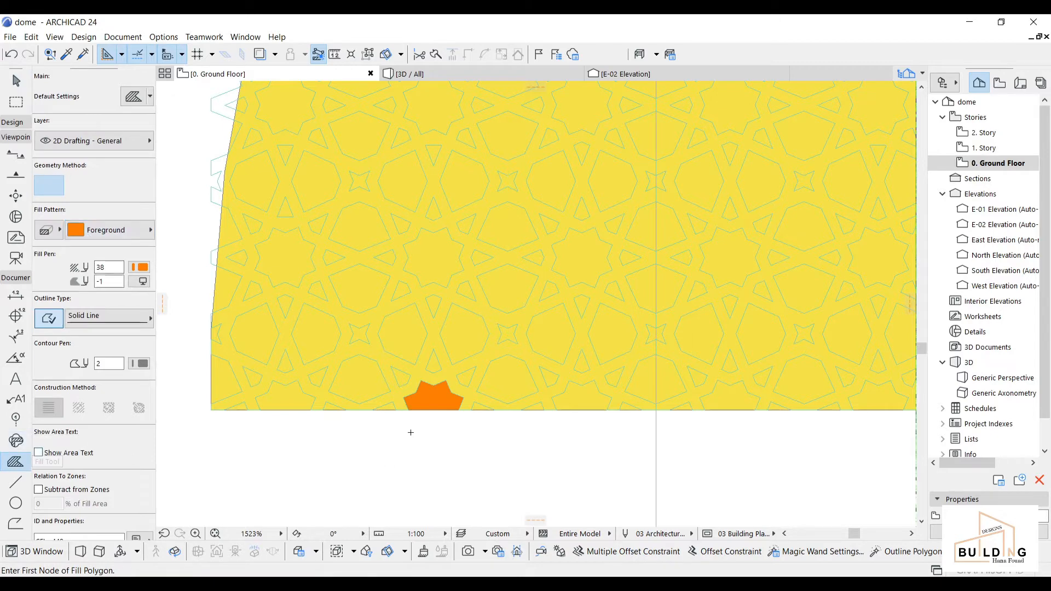
left_click(356, 385)
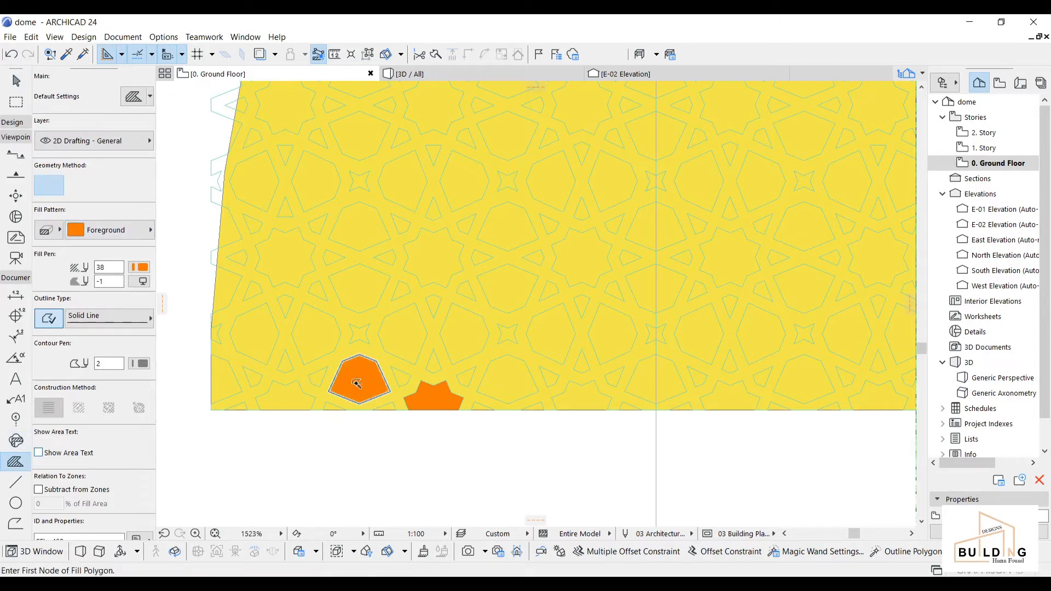
left_click(403, 345)
left_click(382, 294)
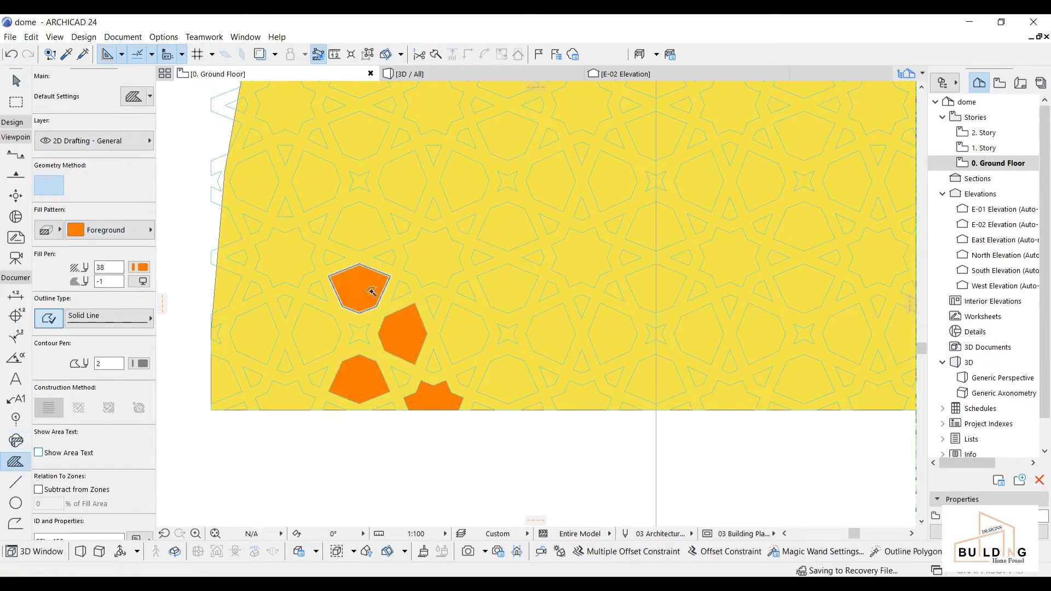
left_click(355, 226)
left_click(404, 181)
left_click(328, 187)
left_click(376, 158)
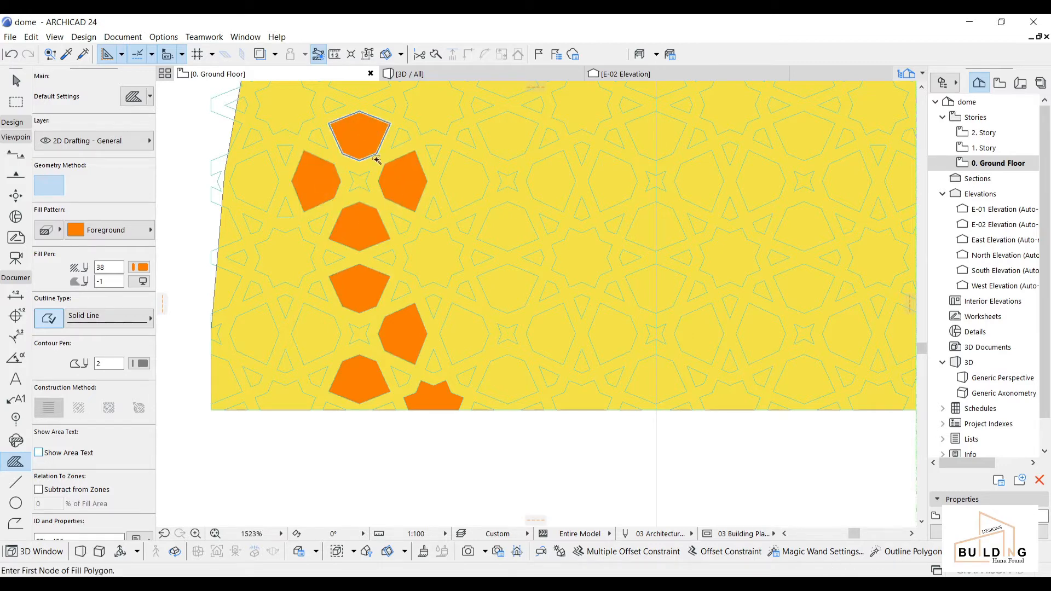
left_click(418, 266)
left_click(401, 290)
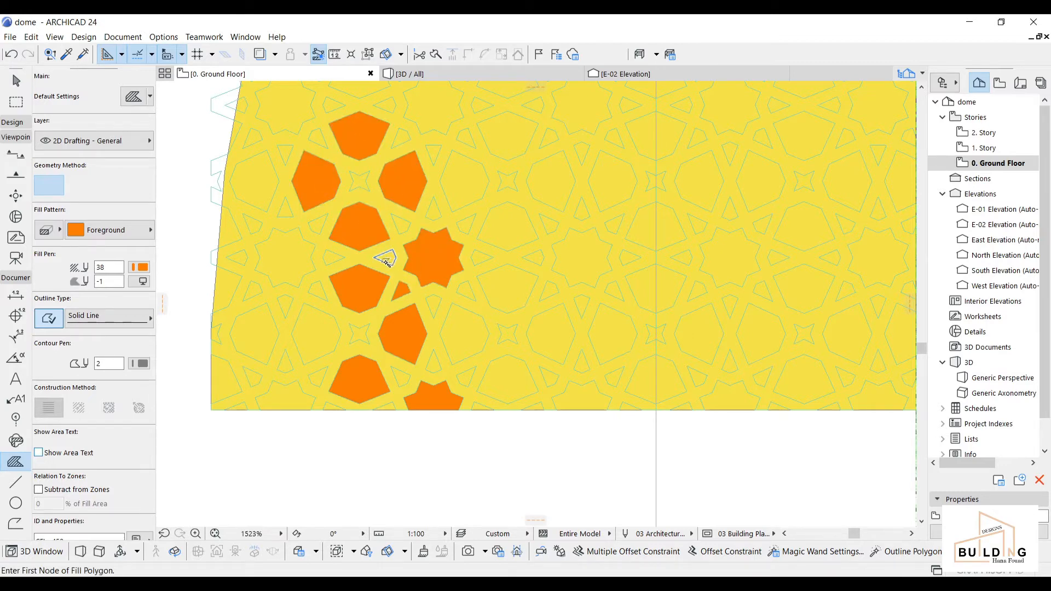
left_click(432, 215)
left_click(459, 193)
left_click(467, 223)
left_click(480, 258)
left_click(467, 291)
left_click(434, 305)
left_click(457, 355)
left_click(433, 363)
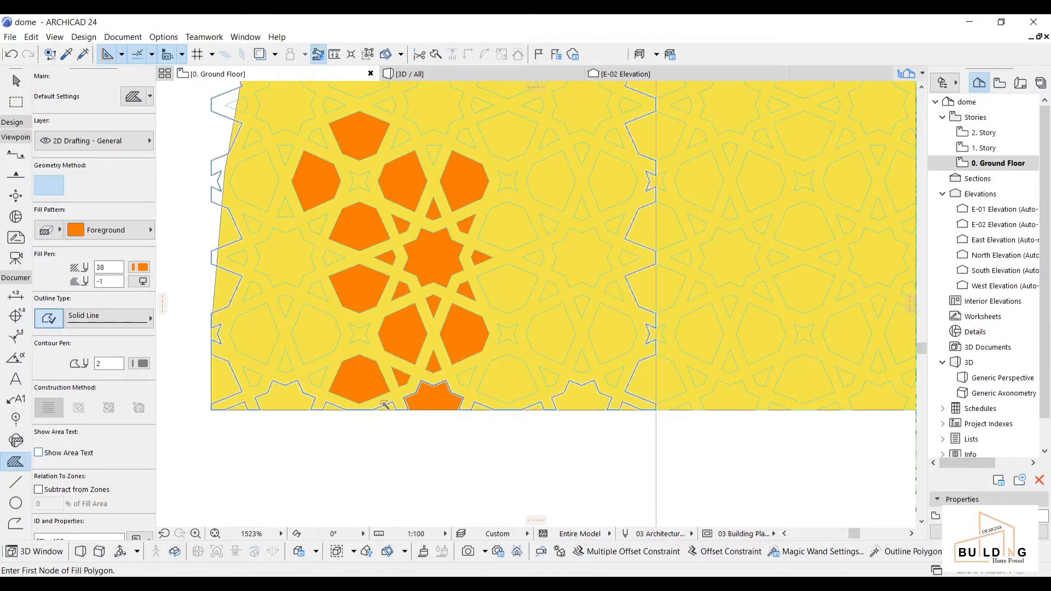
Step: Fill the gaps around the lower-left stars orange
left_click(286, 369)
left_click(254, 378)
left_click(285, 399)
left_click(323, 380)
left_click(359, 336)
Step: Fill the hexagons, star, triangle and gaps on the right side orange
scroll(331, 411, "up", 2)
left_click(528, 363)
left_click(582, 356)
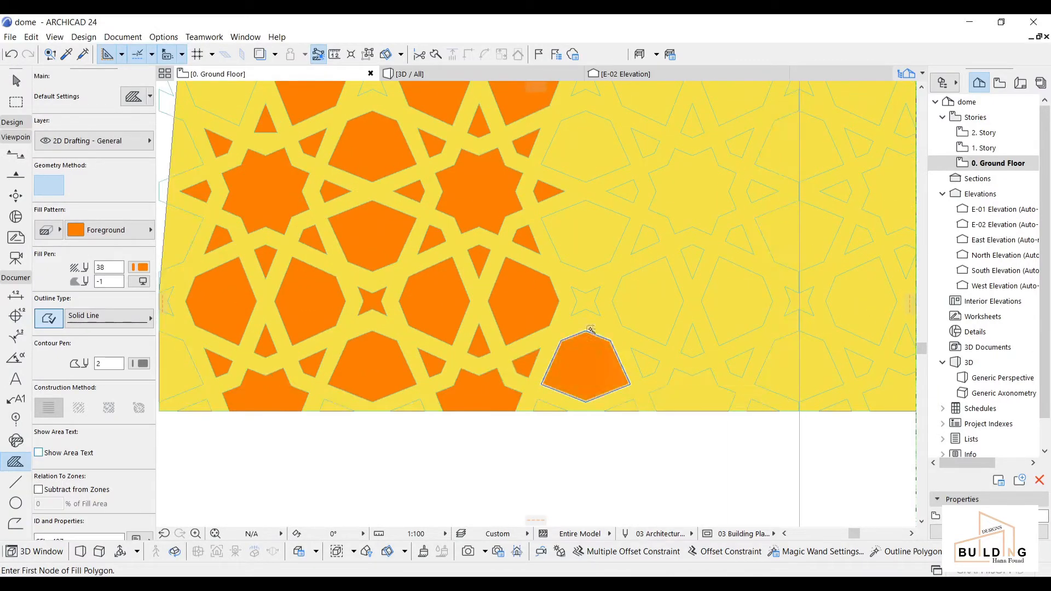
left_click(589, 311)
left_click(589, 271)
left_click(590, 181)
left_click(644, 136)
left_click(637, 190)
left_click(653, 202)
left_click(649, 227)
left_click(683, 251)
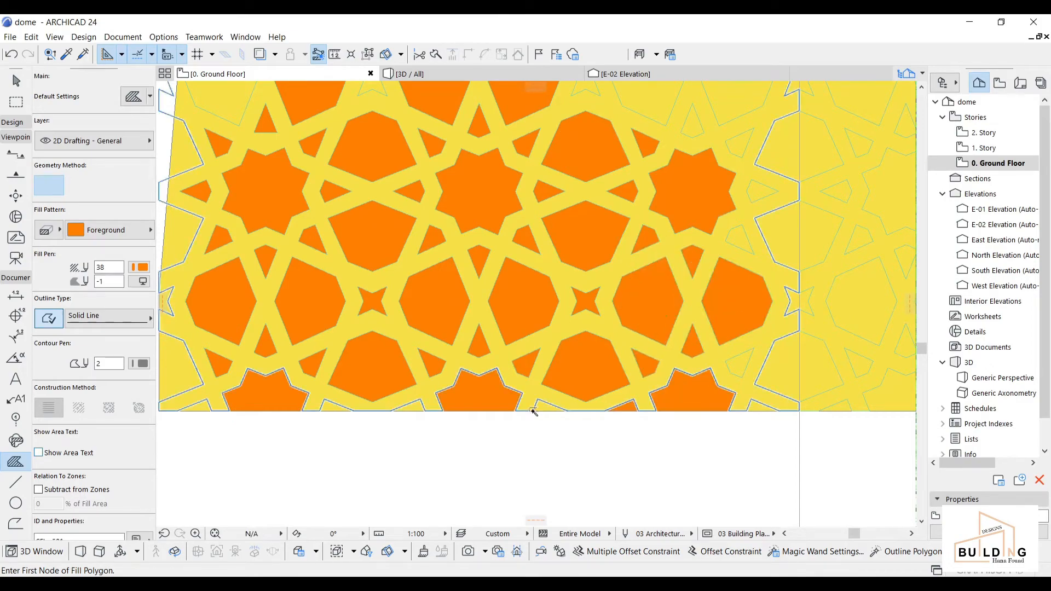
Step: Fill the partial triangles along the bottom and the partial hexagon and star pieces at the left edge orange
scroll(575, 415, "up", 5)
left_click(491, 394)
scroll(471, 395, "down", 5)
scroll(345, 395, "up", 7)
left_click(373, 376)
scroll(298, 385, "down", 5)
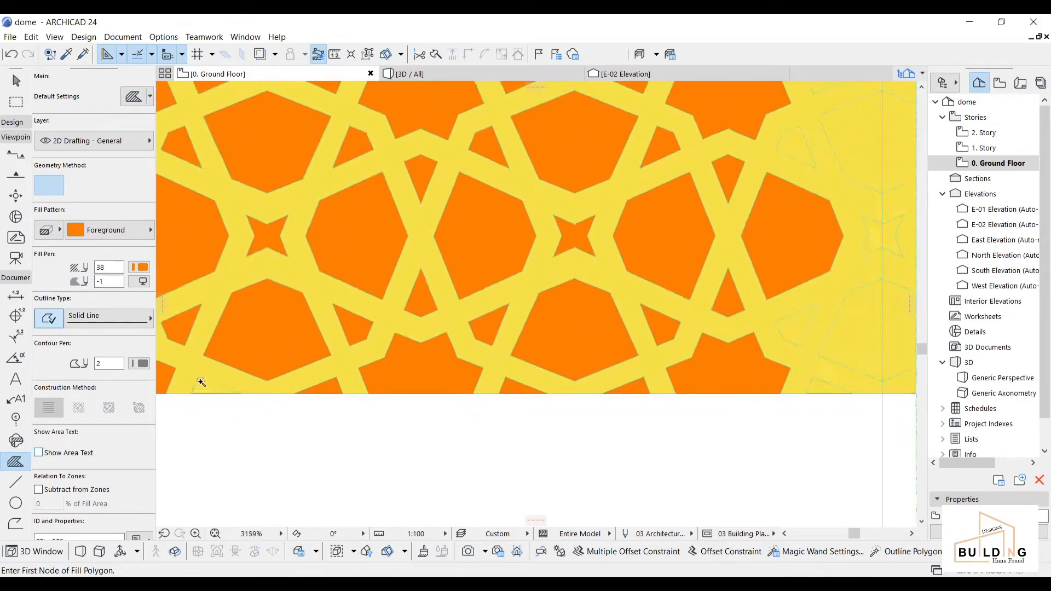
scroll(203, 378, "up", 8)
left_click(208, 412)
scroll(208, 395, "down", 10)
middle_click_drag(192, 387, 579, 375)
scroll(579, 373, "up", 3)
left_click(512, 388)
left_click(531, 443)
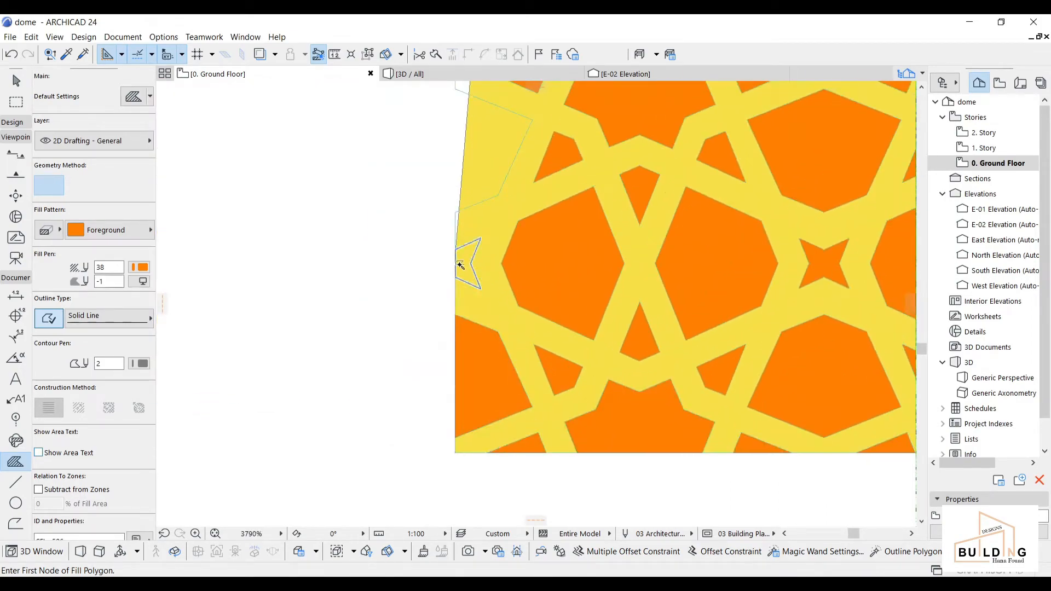
scroll(460, 265, "up", 4)
left_click(461, 265)
left_click(10, 54)
scroll(455, 252, "up", 4)
left_click(505, 246)
Step: Fill the next area's heptagon, triangle, kite, star, octagon and edge pieces orange
scroll(507, 246, "down", 8)
middle_click_drag(547, 116, 486, 291)
scroll(485, 290, "up", 4)
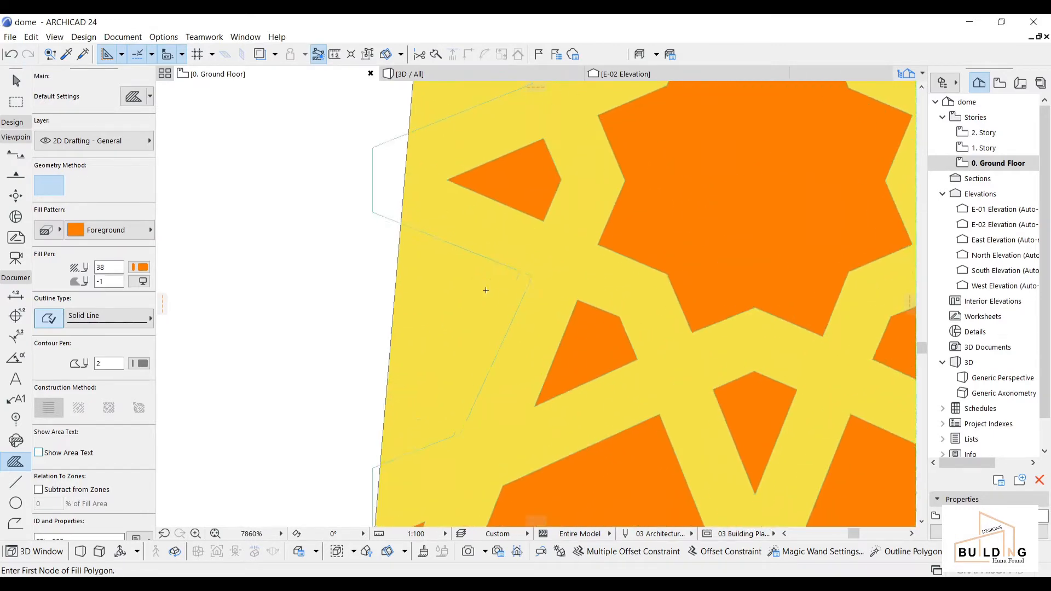
left_click(486, 290)
scroll(504, 241, "down", 5)
scroll(462, 312, "up", 3)
left_click(458, 307)
left_click(471, 291)
left_click(534, 232)
left_click(466, 210)
left_click(526, 176)
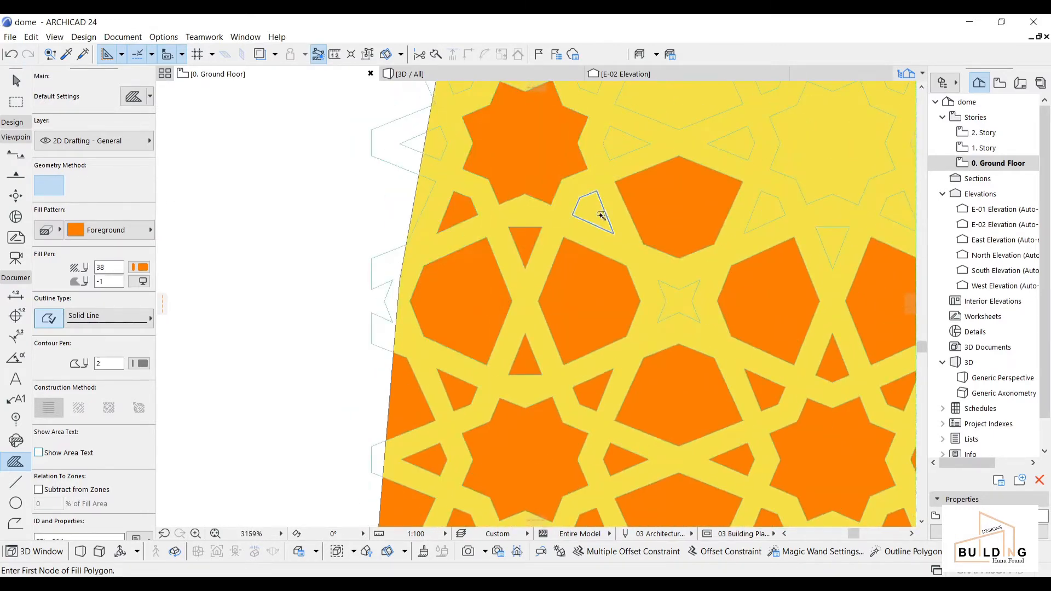
left_click(601, 216)
left_click(622, 145)
left_click(680, 300)
left_click(767, 208)
left_click(740, 144)
left_click(822, 159)
left_click(832, 241)
scroll(426, 186, "up", 6)
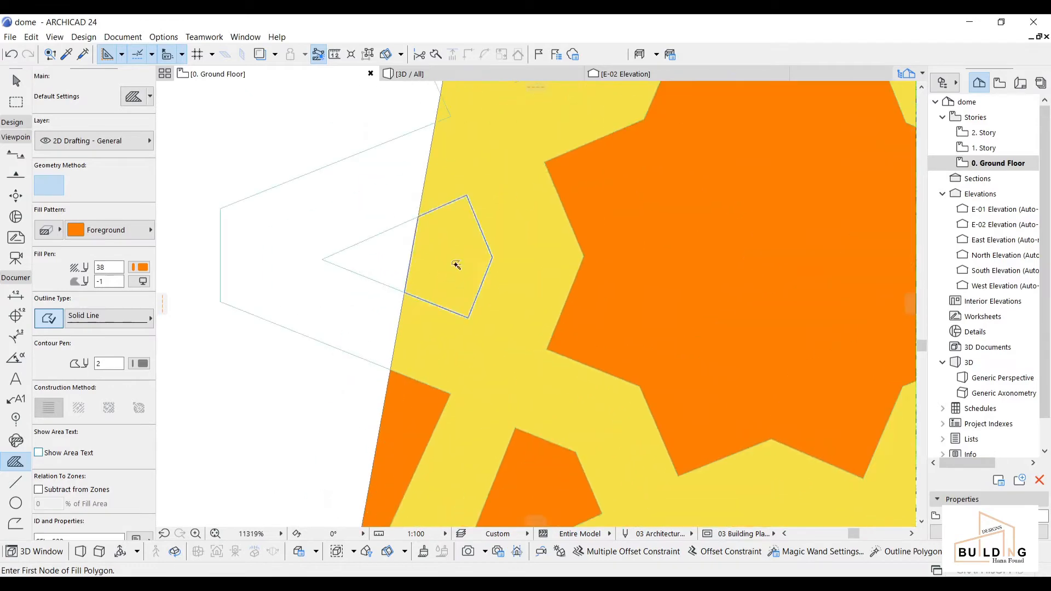
left_click(456, 265)
left_click(491, 298)
left_click(539, 164)
left_click(708, 221)
left_click(810, 170)
left_click(876, 296)
Step: Fill the further edge pentagon, four-point star, octagon, heptagons, kites and split star halves orange
middle_click_drag(854, 307, 340, 334)
left_click(421, 387)
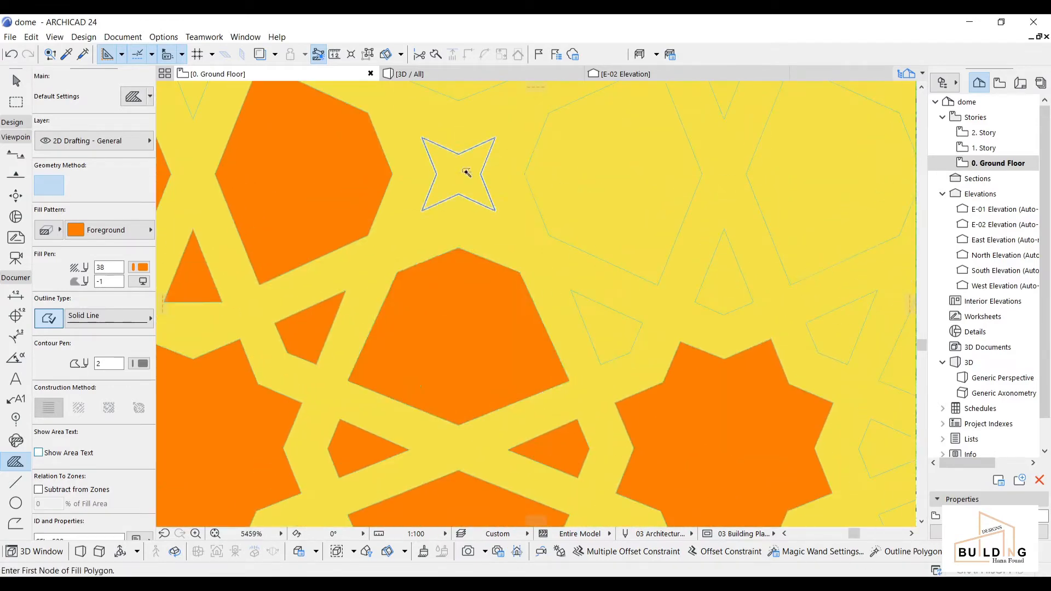
left_click(466, 172)
left_click(597, 203)
left_click(611, 329)
left_click(726, 287)
left_click(844, 329)
scroll(844, 318, "down", 6)
scroll(524, 263, "up", 5)
left_click(529, 252)
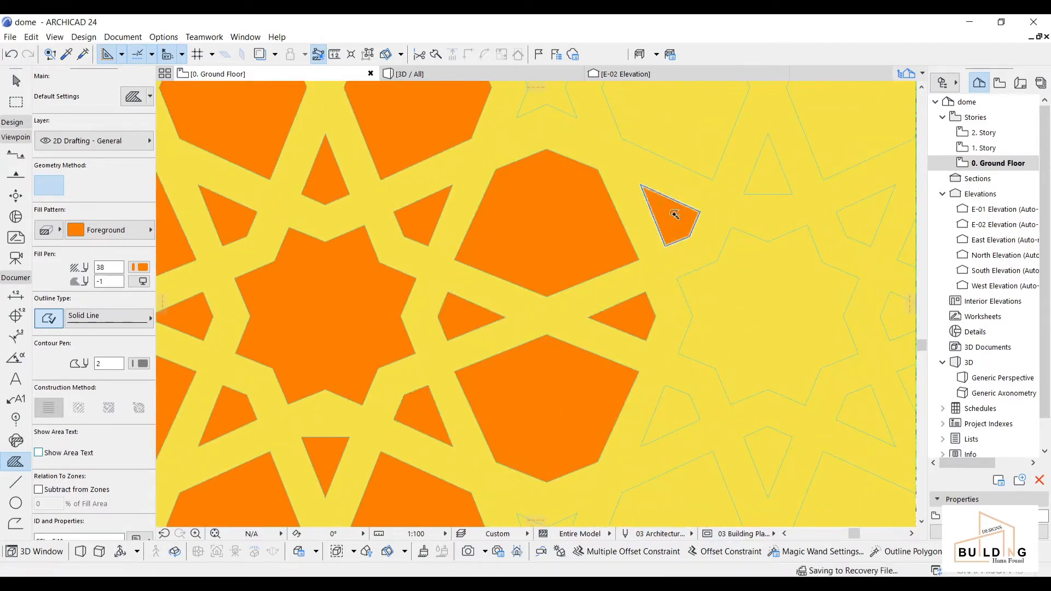
left_click(768, 317)
left_click(672, 415)
left_click(768, 460)
left_click(671, 500)
left_click(589, 343)
left_click(807, 424)
scroll(406, 289, "down", 4)
left_click(518, 322)
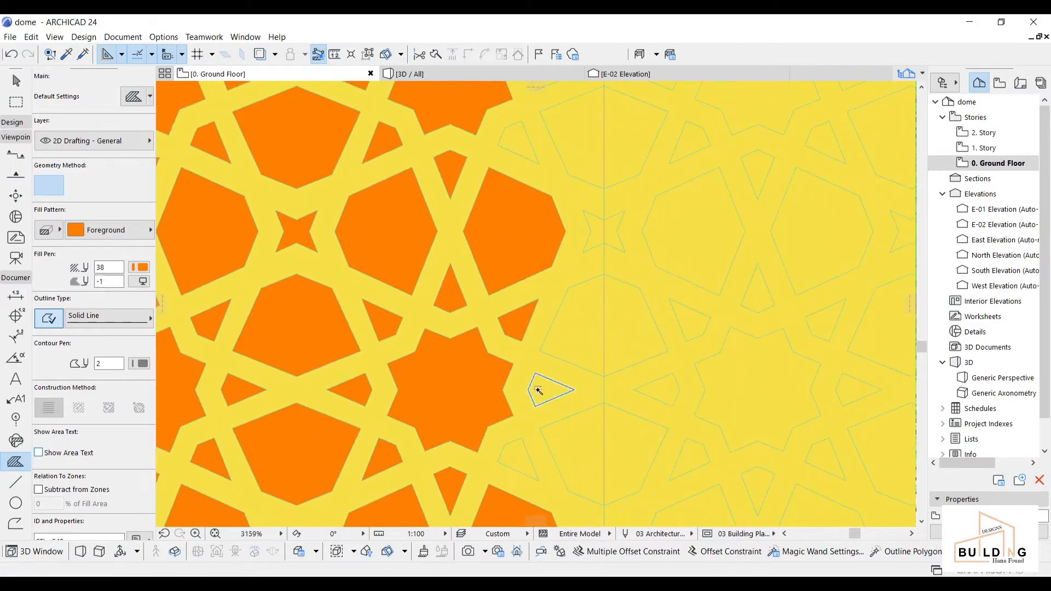
left_click(538, 390)
left_click(520, 457)
left_click(580, 455)
left_click(586, 328)
left_click(596, 232)
left_click(611, 233)
left_click(589, 144)
Step: Fill the last kites, heptagon halves and star halves orange to complete the pattern
scroll(534, 241, "down", 5)
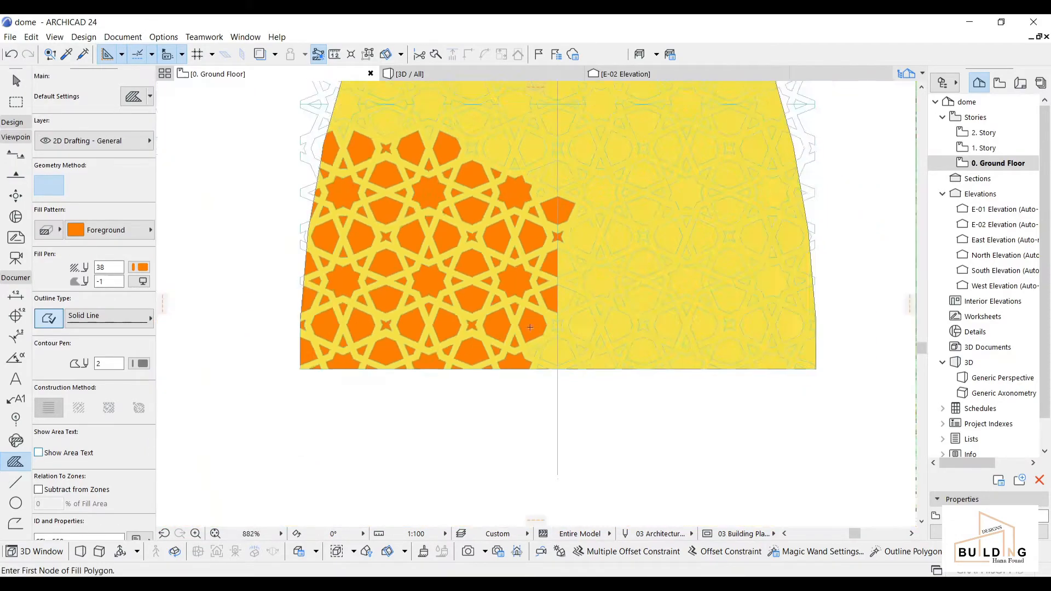
scroll(539, 361, "up", 5)
left_click(521, 323)
left_click(545, 383)
left_click(585, 331)
left_click(596, 234)
left_click(611, 232)
left_click(618, 323)
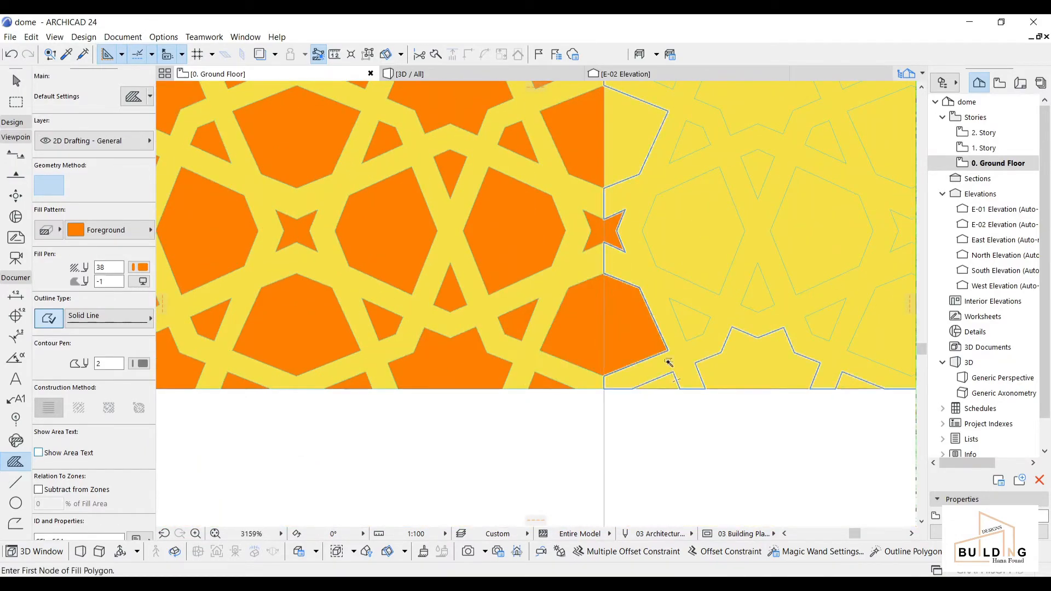
left_click(689, 321)
left_click(696, 235)
left_click(758, 294)
left_click(758, 174)
left_click(690, 143)
left_click(634, 139)
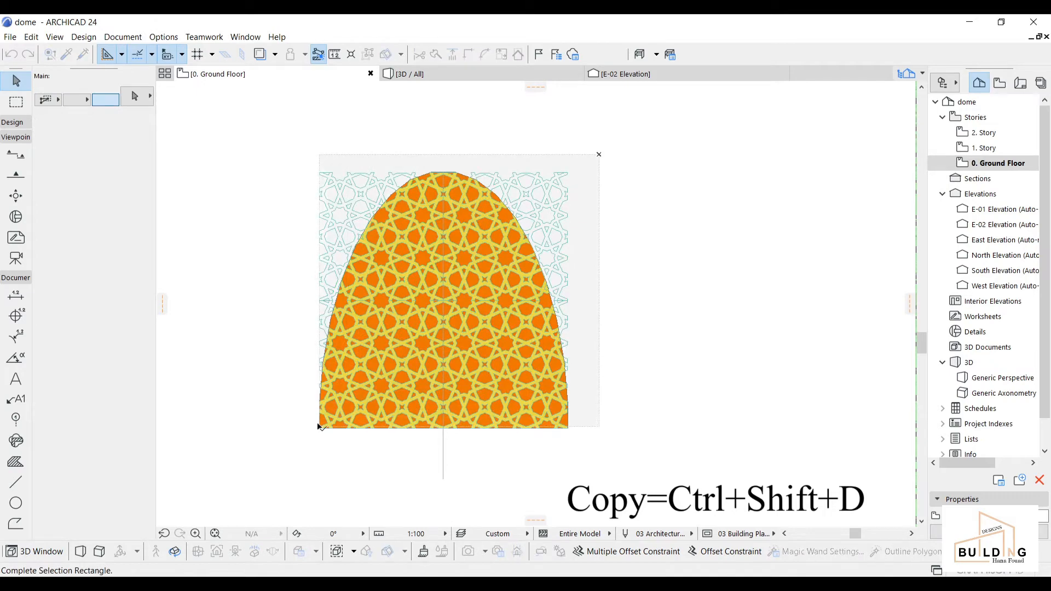
Step: Place a copy of the whole dome pattern to the right of the original
left_click(317, 430)
key("ctrl+shift+d")
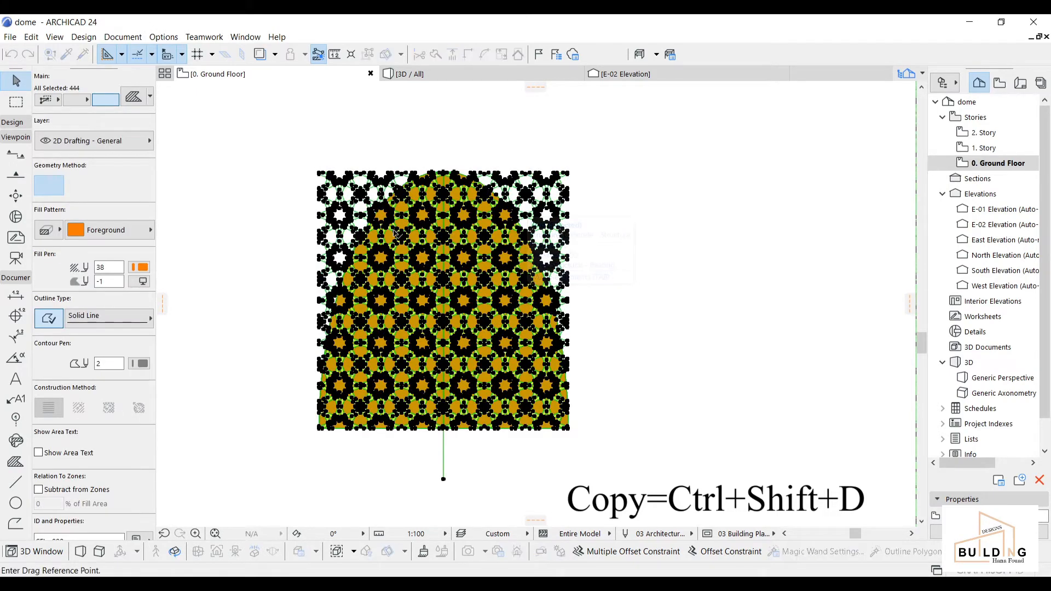
left_click(437, 162)
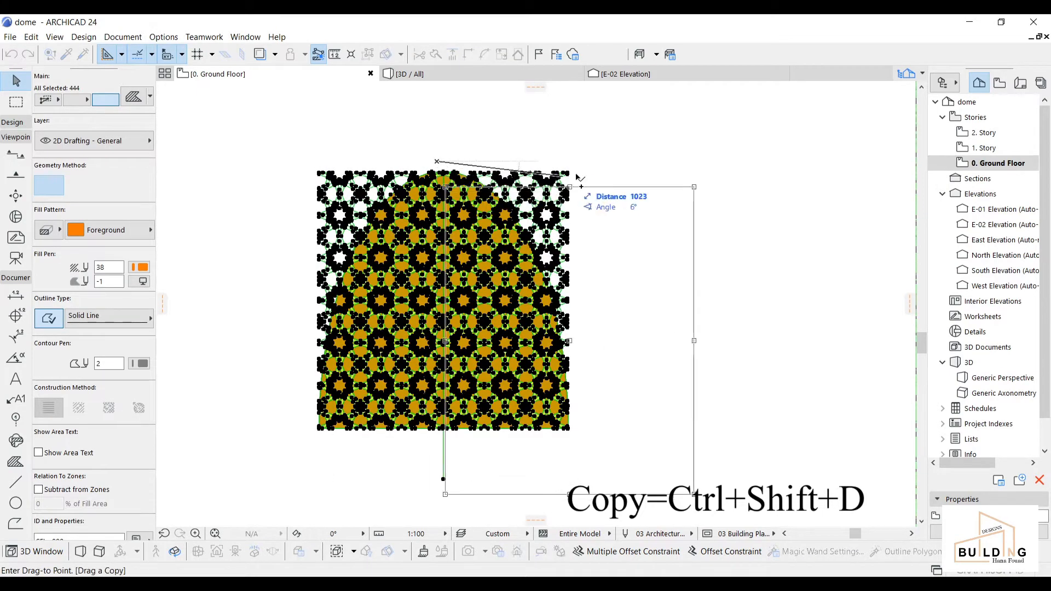
left_click(728, 162)
key("Escape")
Step: Delete the copy's upper-right and upper-left outside lattice
scroll(618, 318, "down", 2)
middle_click_drag(619, 318, 555, 319)
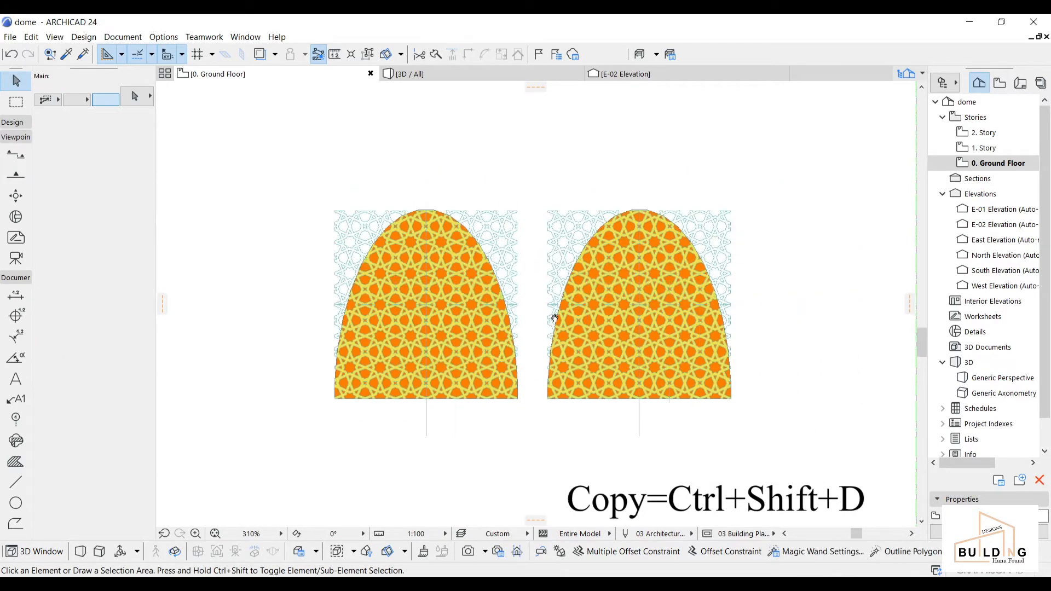
scroll(561, 205, "up", 3)
left_click(637, 163)
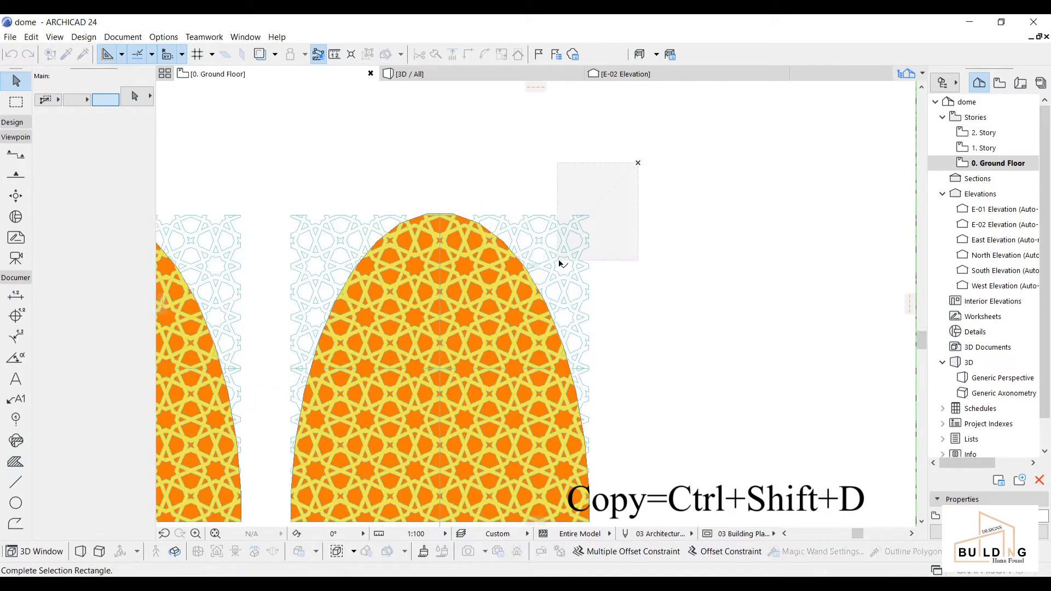
left_click(437, 371)
key("Delete")
left_click(338, 225)
left_click(342, 230)
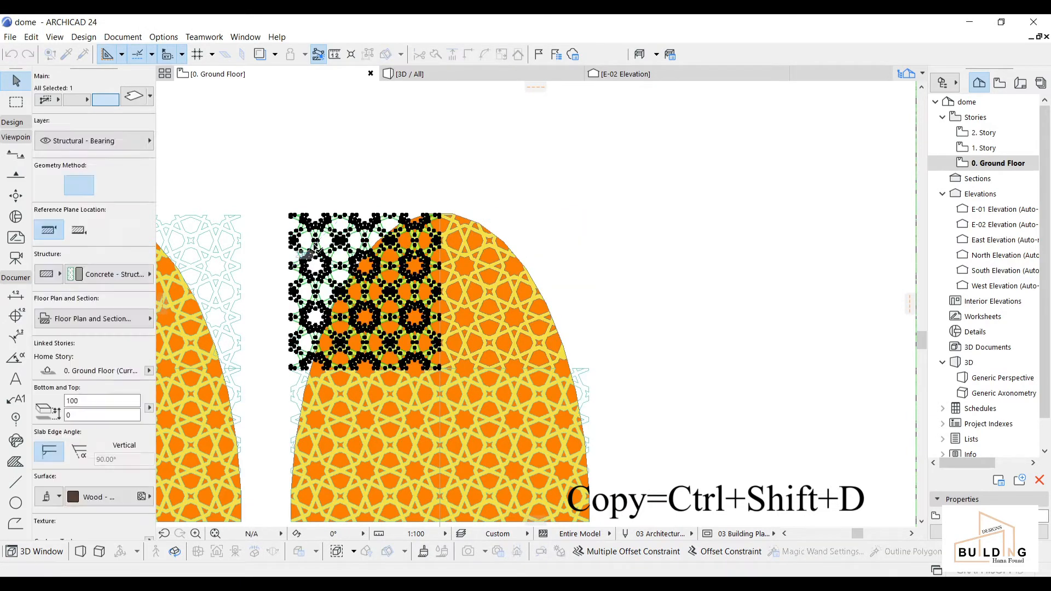
key("Delete")
Step: Delete the copy's lower-right and leftover left-edge outside lattice
scroll(479, 370, "down", 3)
middle_click_drag(479, 368, 484, 197)
scroll(555, 224, "up", 2)
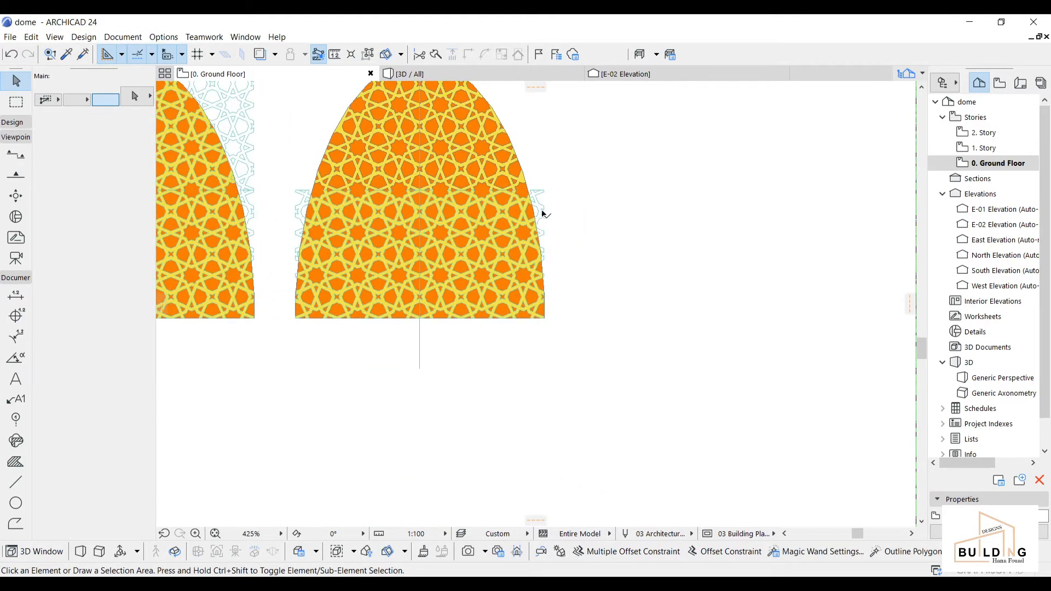
left_click(552, 188)
left_click(539, 201)
key("Delete")
left_click(300, 195)
key("Delete")
Step: Delete the copy's yellow background fill and vertical centre line
scroll(399, 324, "up", 4)
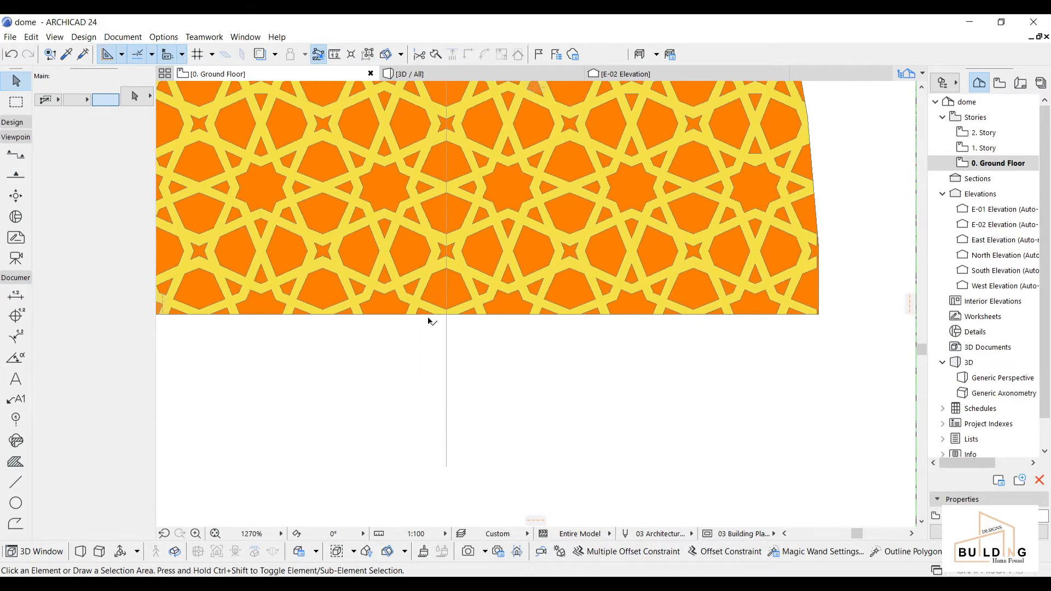
scroll(422, 309, "up", 2)
left_click(417, 305)
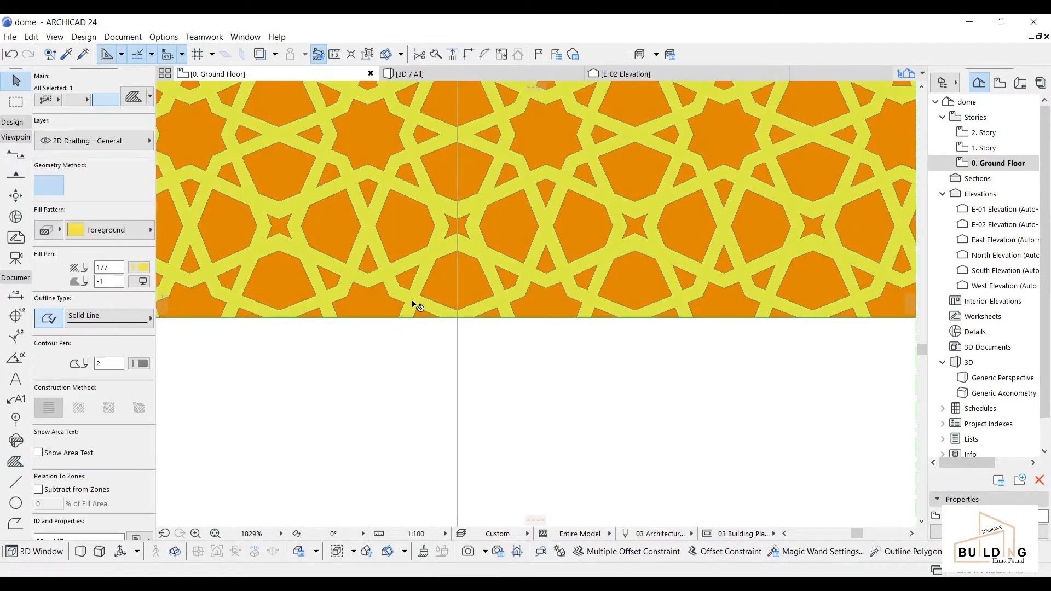
key("Delete")
left_click(462, 382)
left_click(440, 386)
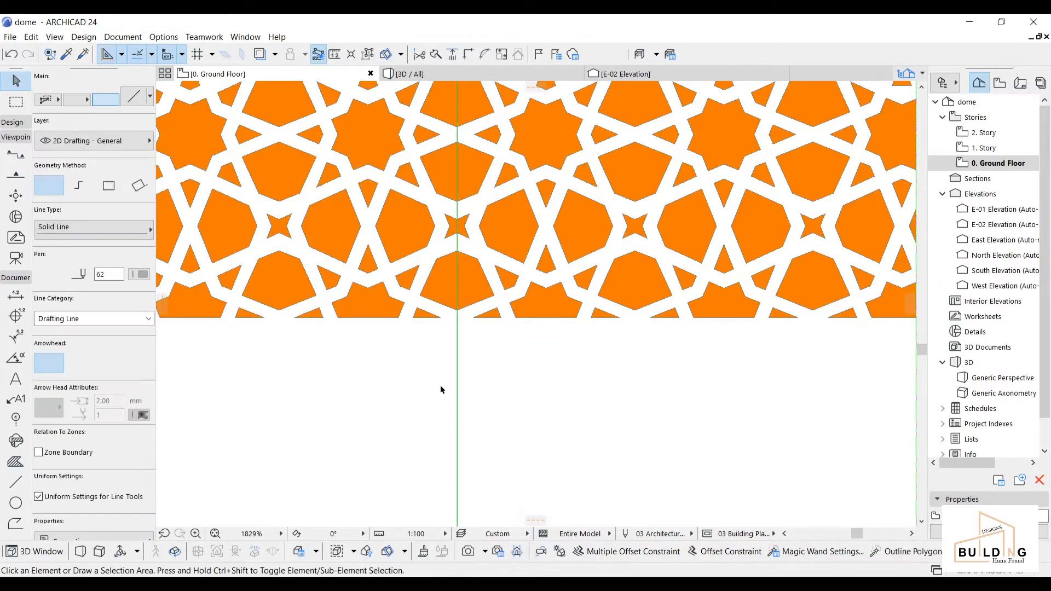
key("Delete")
scroll(443, 381, "down", 5)
scroll(442, 384, "down", 5)
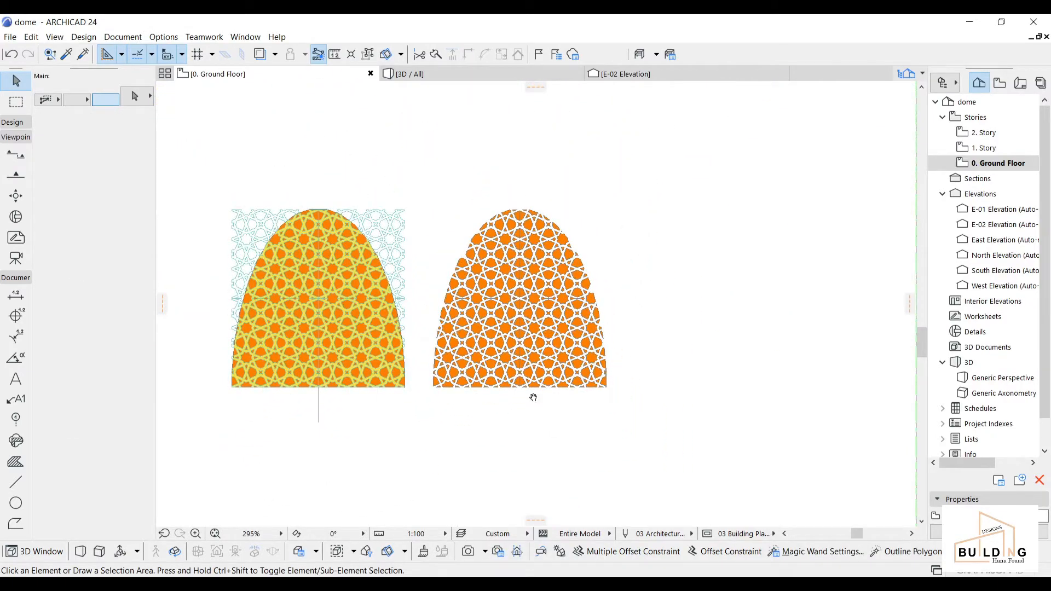
Step: Select all orange star fills of the right dome and copy them
middle_click_drag(534, 398, 530, 374)
left_click(656, 162)
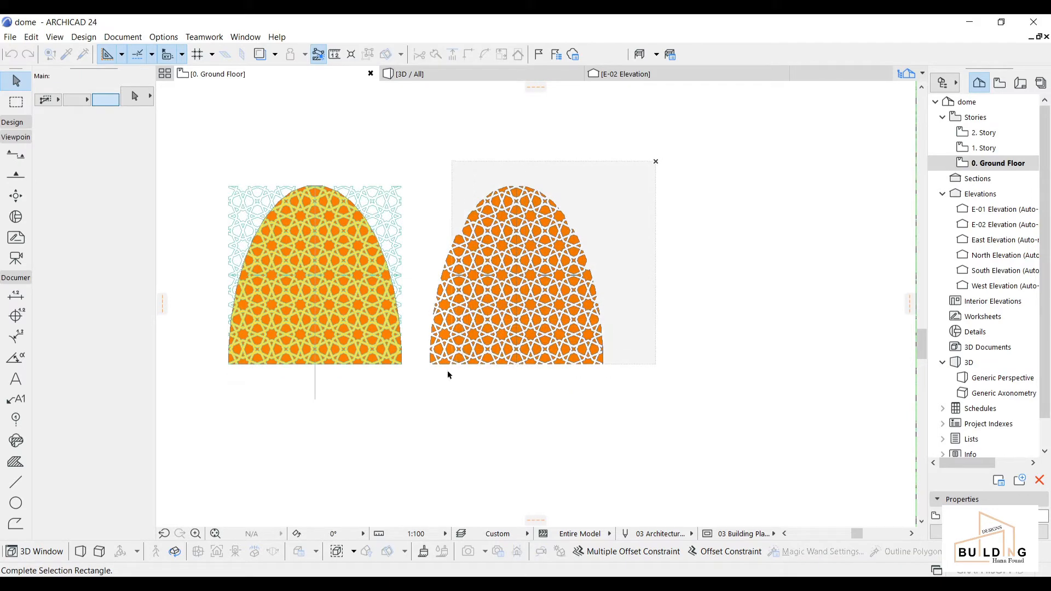
left_click(424, 387)
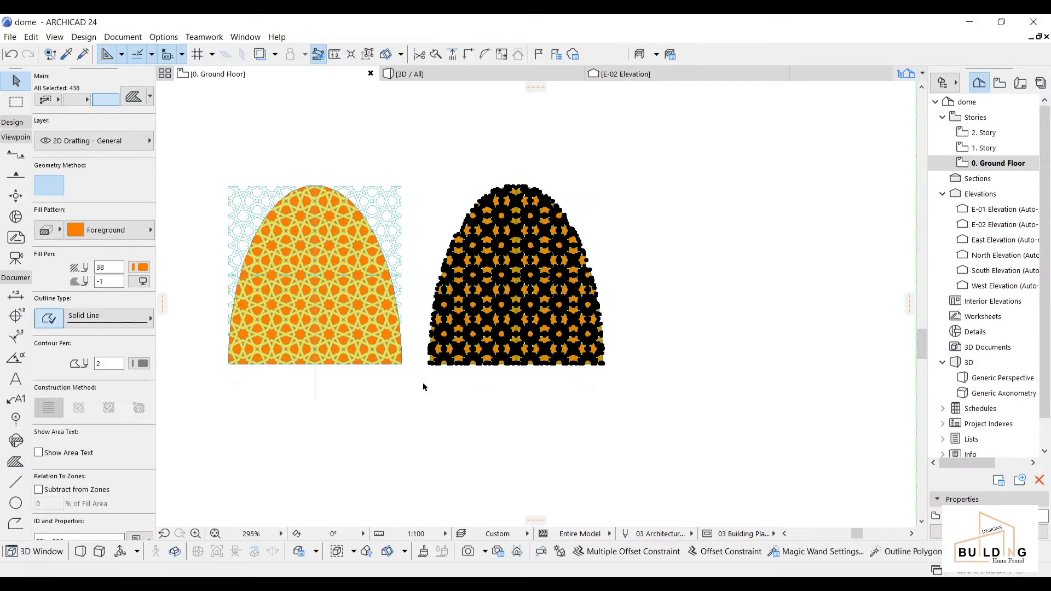
right_click(627, 197)
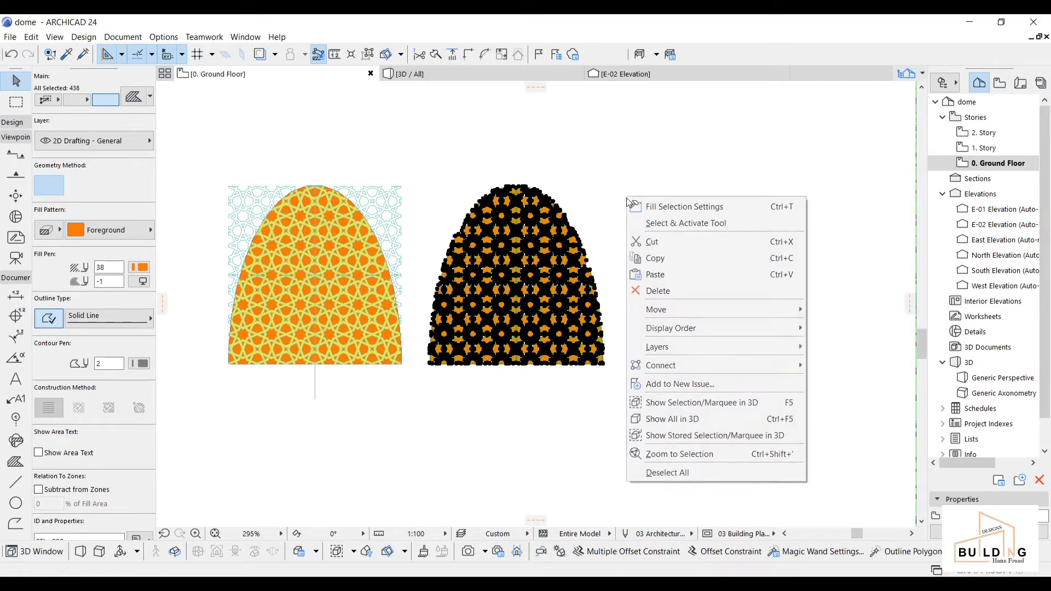
left_click(658, 260)
Step: Open the Profile Manager from Options > Element Attributes
left_click(163, 37)
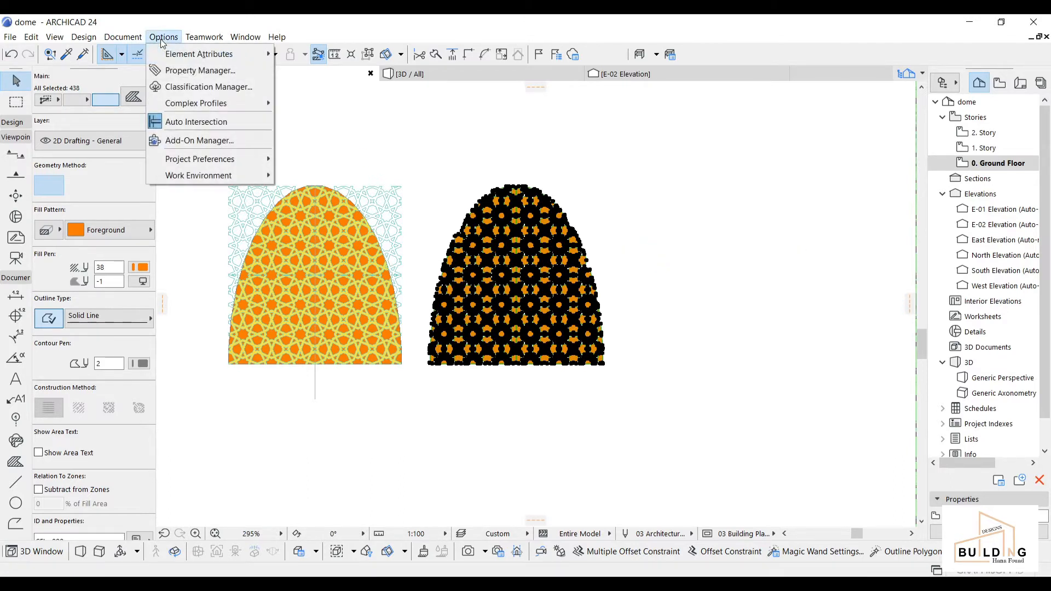
mouse_move(225, 57)
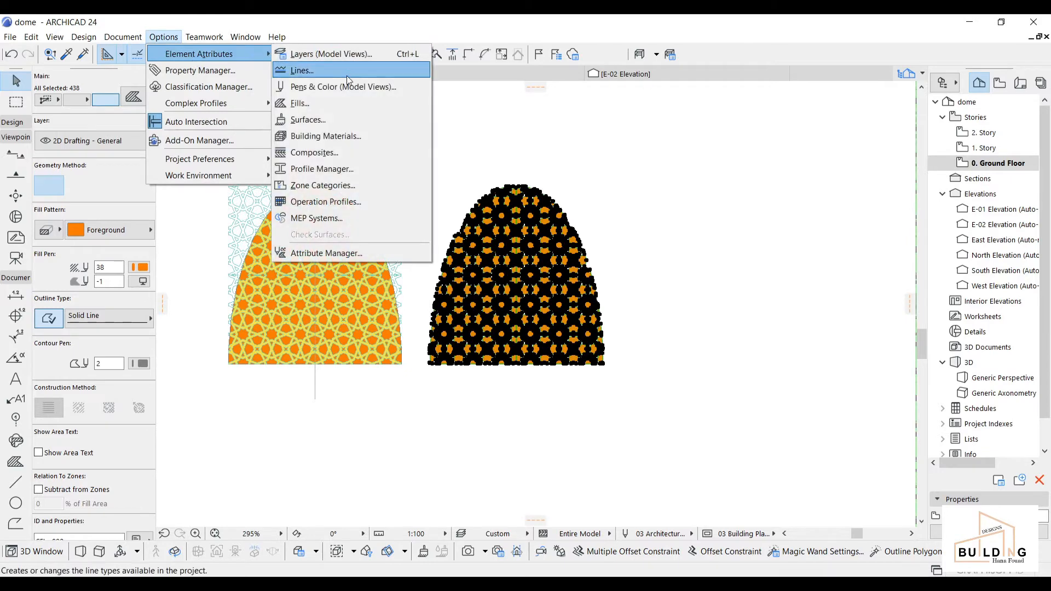
left_click(338, 170)
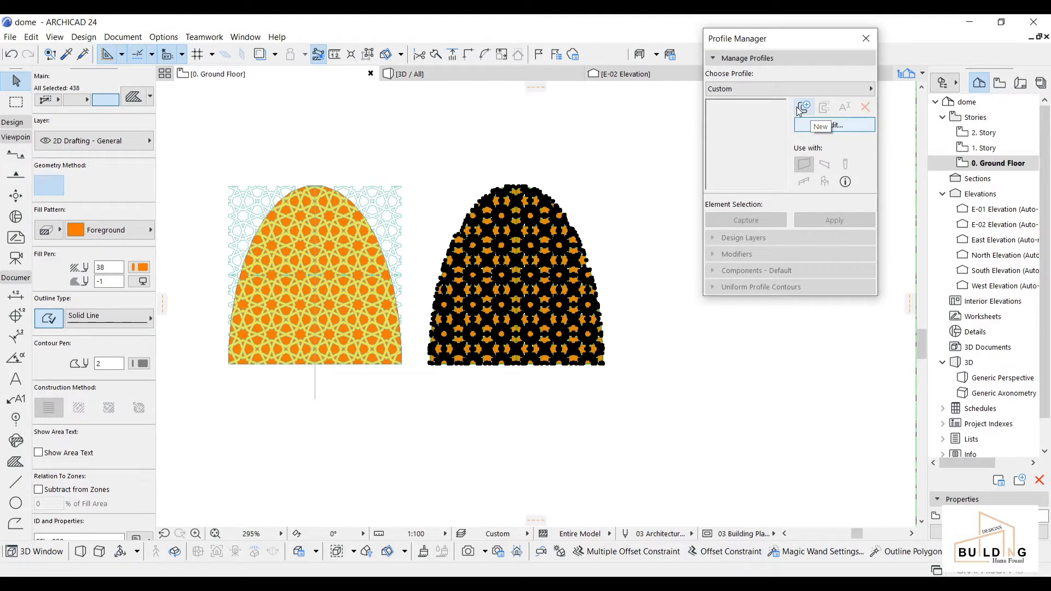
Step: Create a new profile named dome1 and paste the copied dome pattern into it
left_click(803, 107)
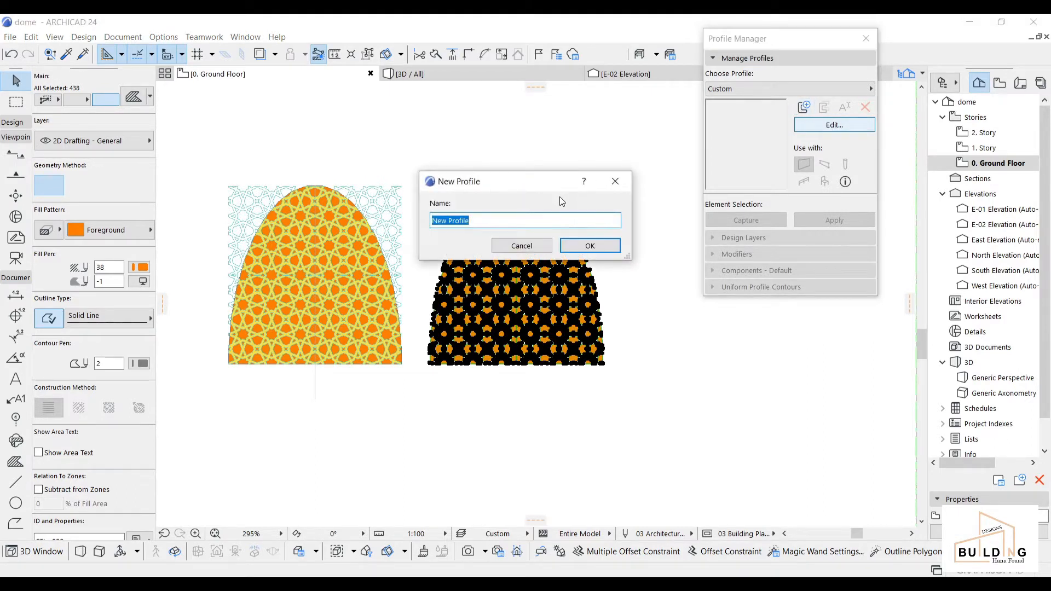
type("dome1")
left_click(602, 246)
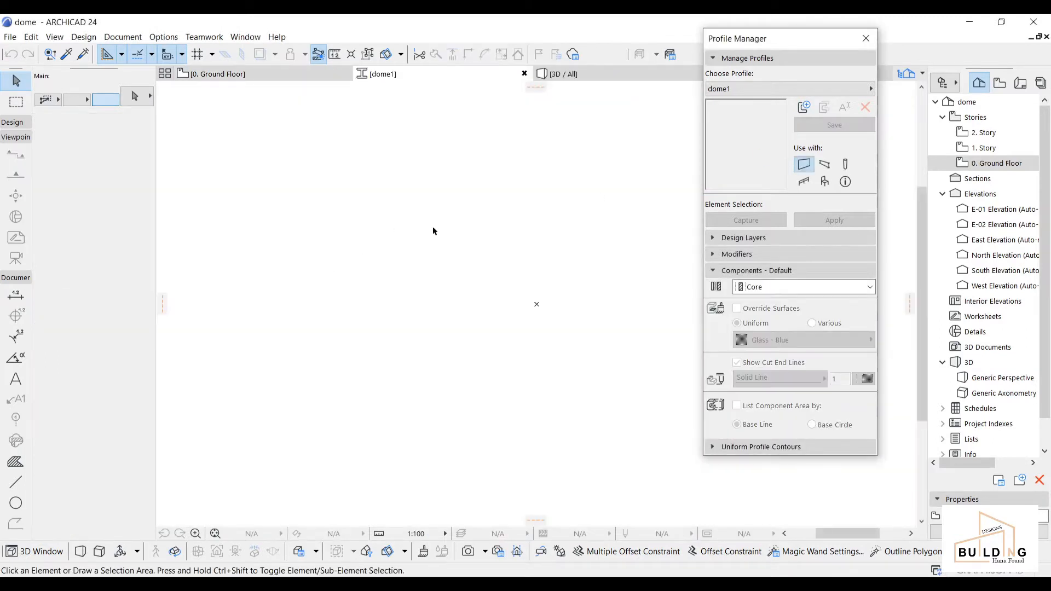
right_click(433, 230)
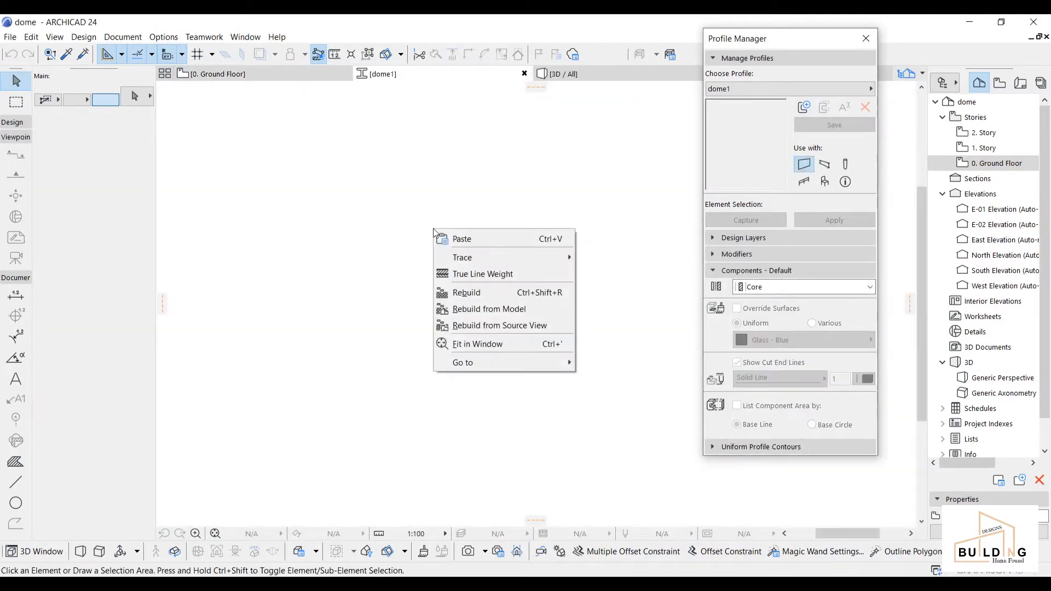
left_click(459, 241)
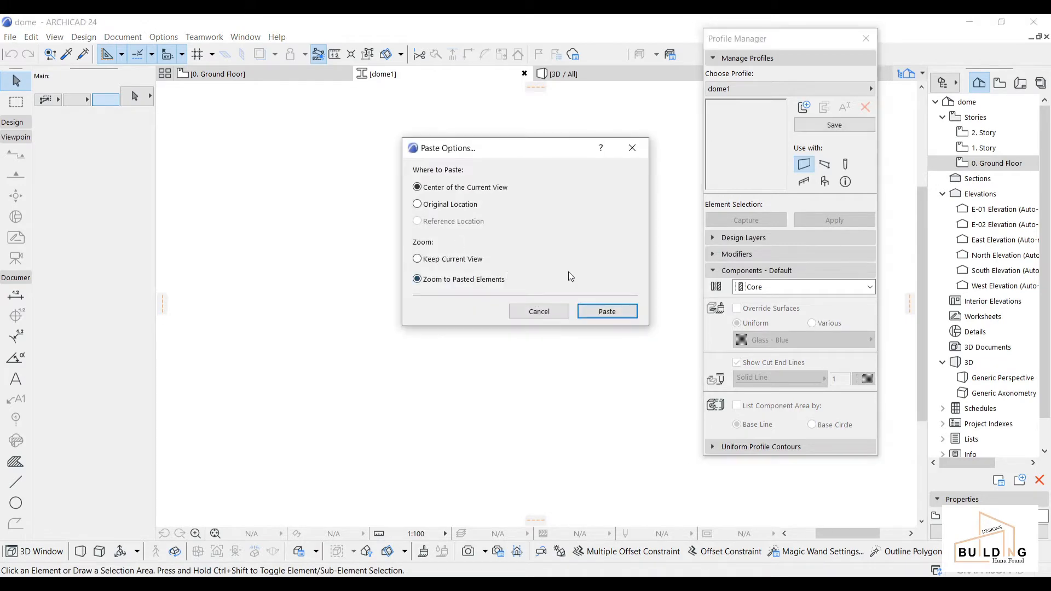
left_click(595, 312)
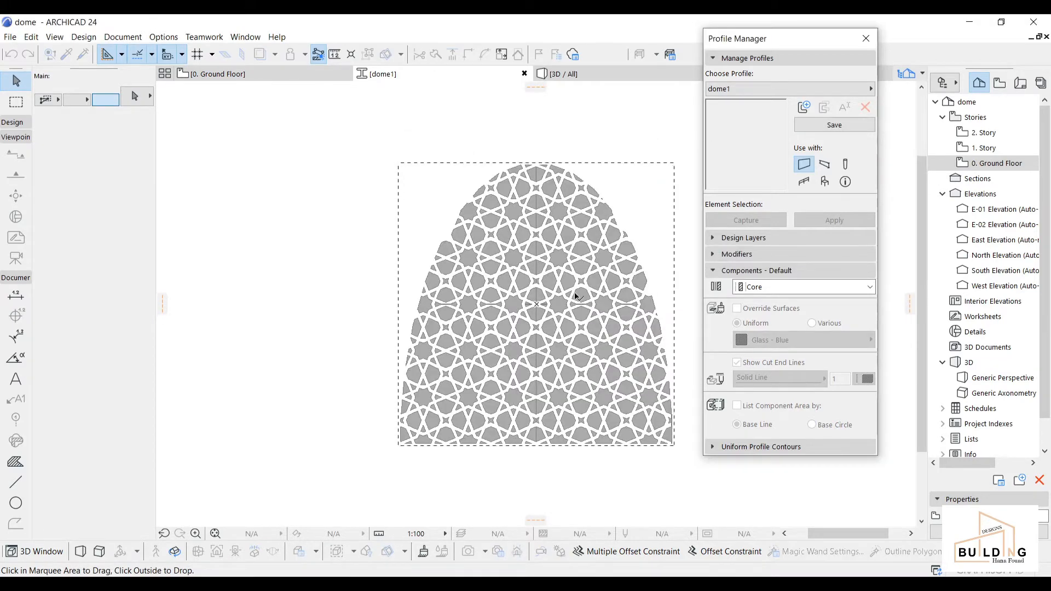
Step: Drop the marquee area around the pasted pattern and recentre the profile view
middle_click_drag(663, 347, 602, 316)
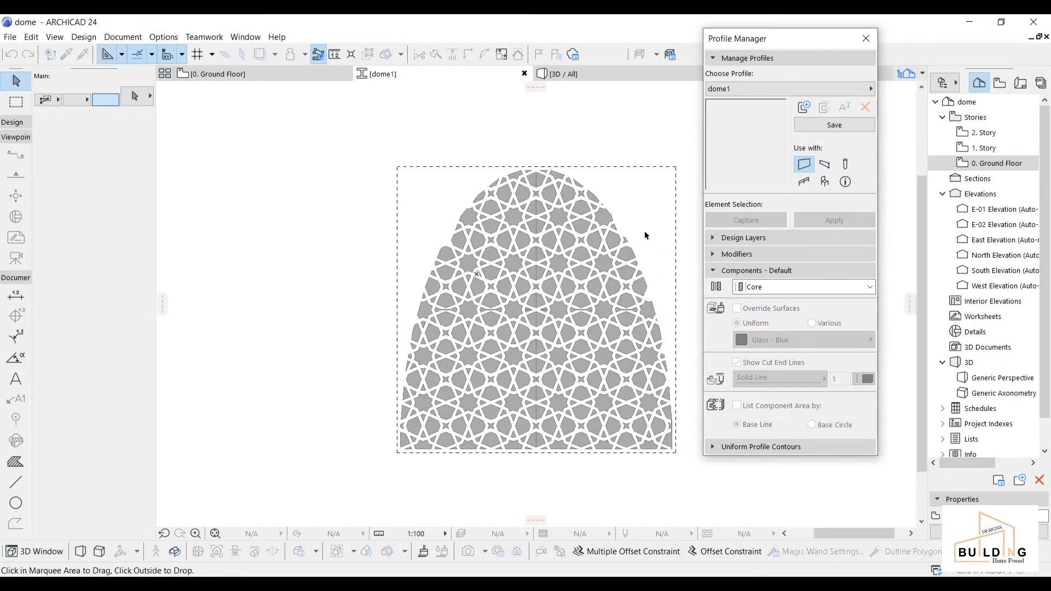
right_click(645, 236)
left_click(665, 260)
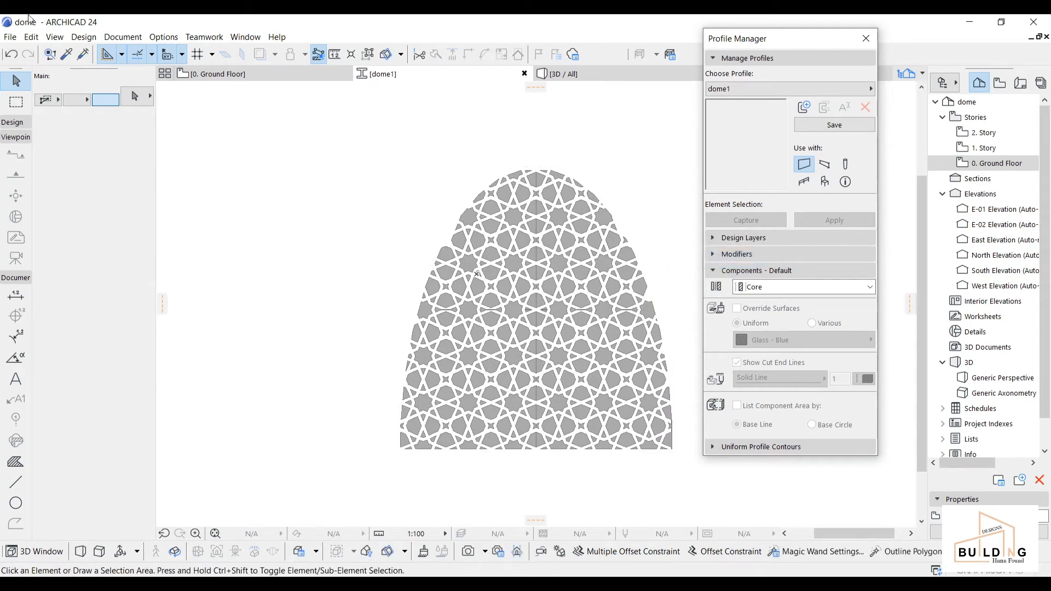
scroll(666, 252, "down", 1)
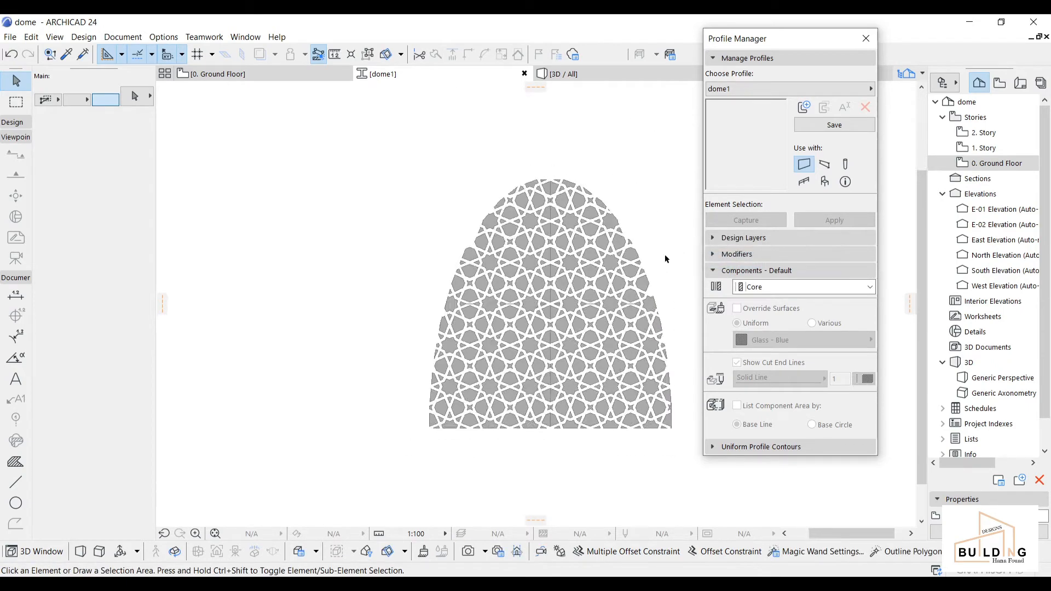
middle_click_drag(665, 255, 584, 230)
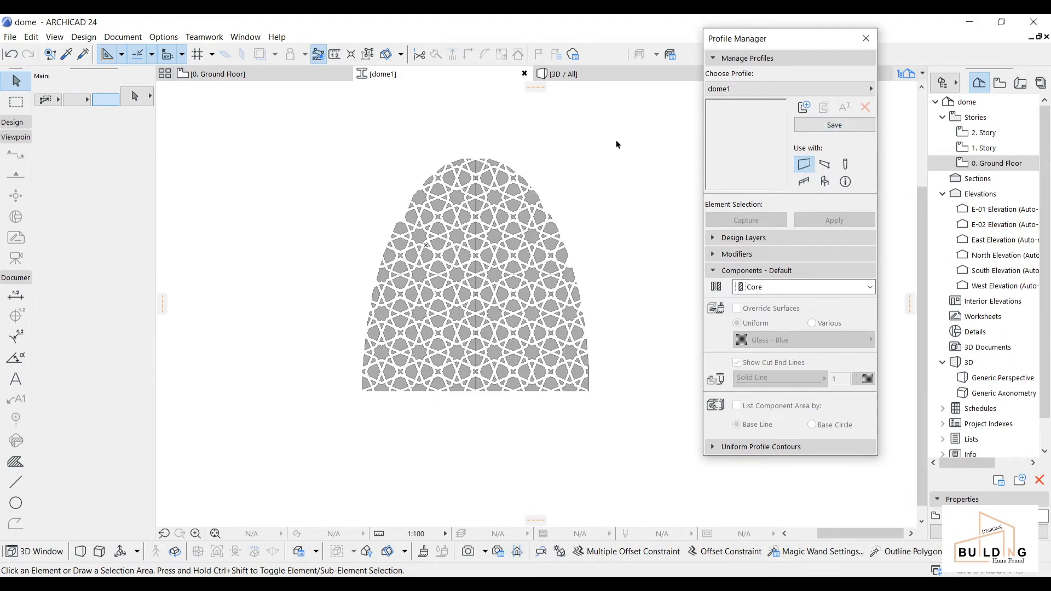
Step: Override all dome1 fills with Wood - Mahogany Vertical surface and save the profile
left_click_drag(616, 142, 352, 404)
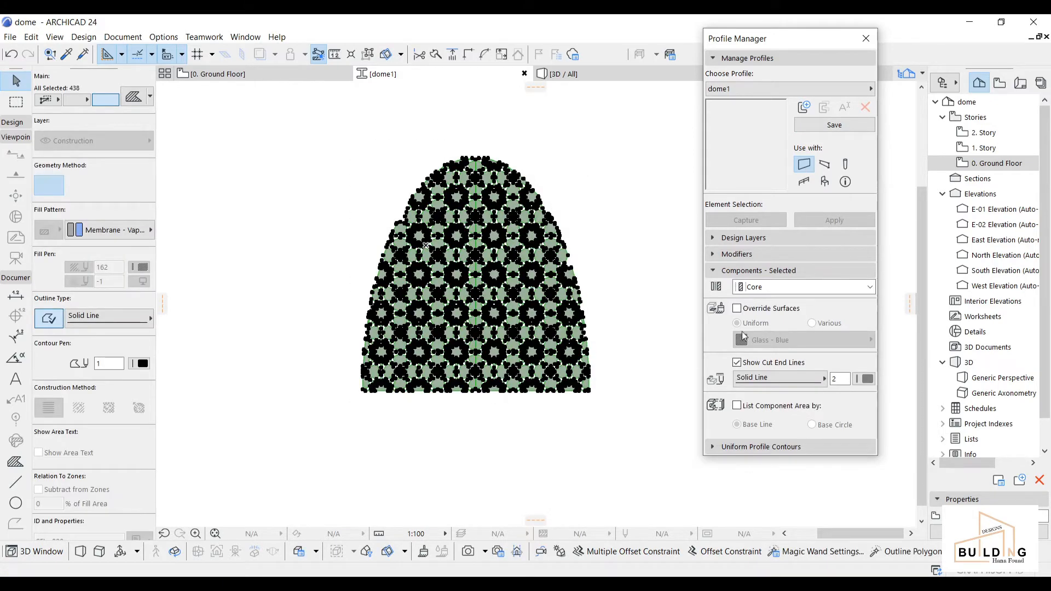
left_click(738, 308)
left_click(759, 341)
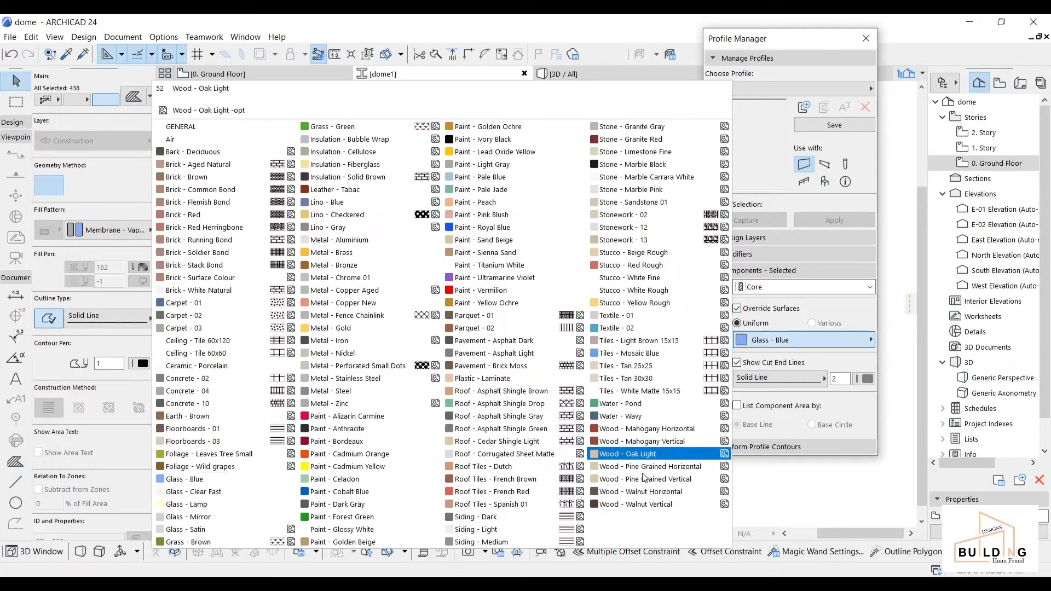
left_click(652, 443)
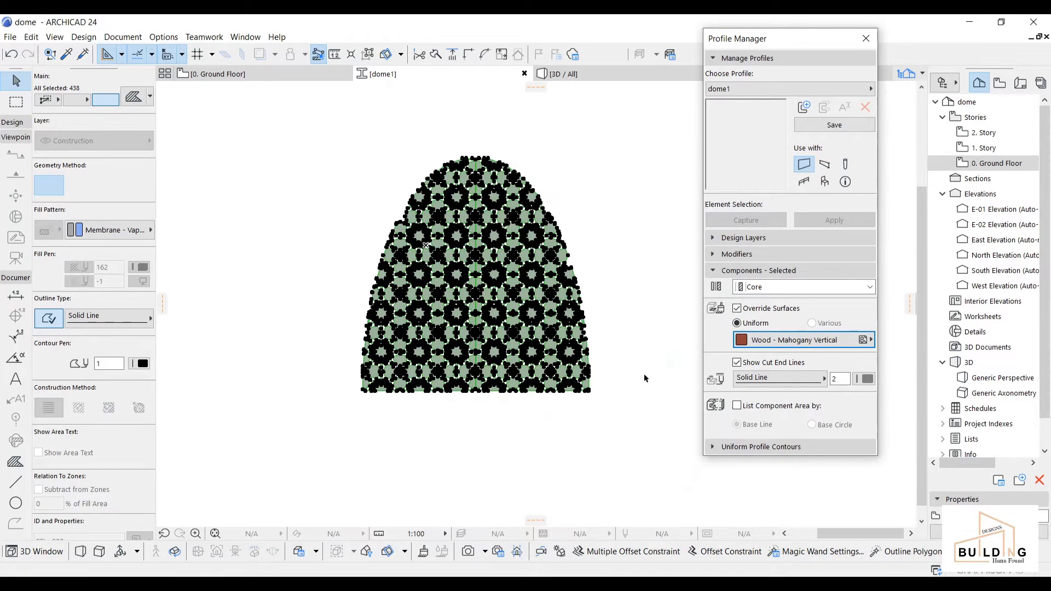
left_click(638, 339)
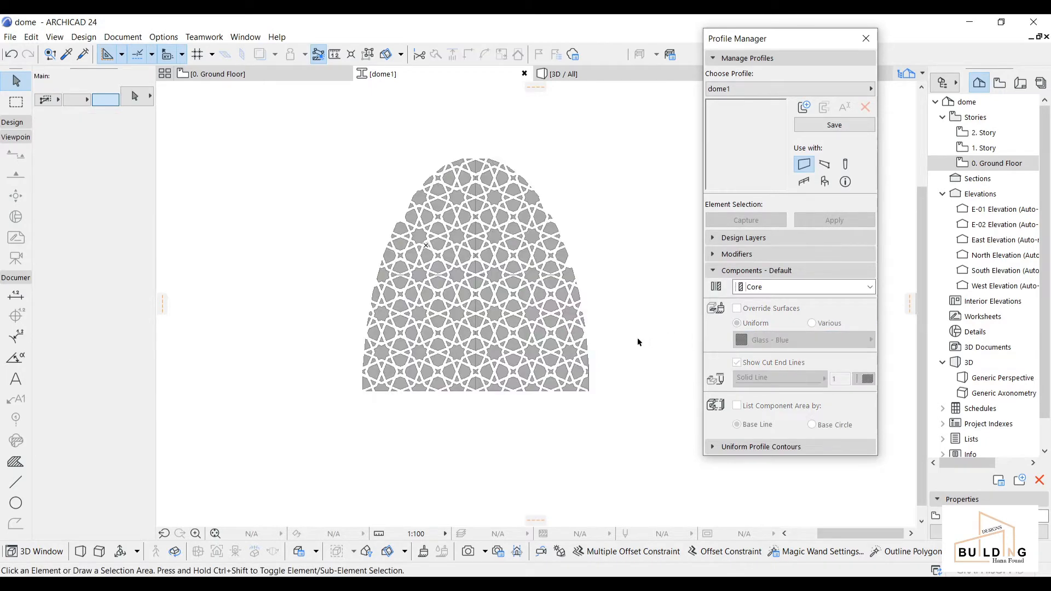
left_click(816, 129)
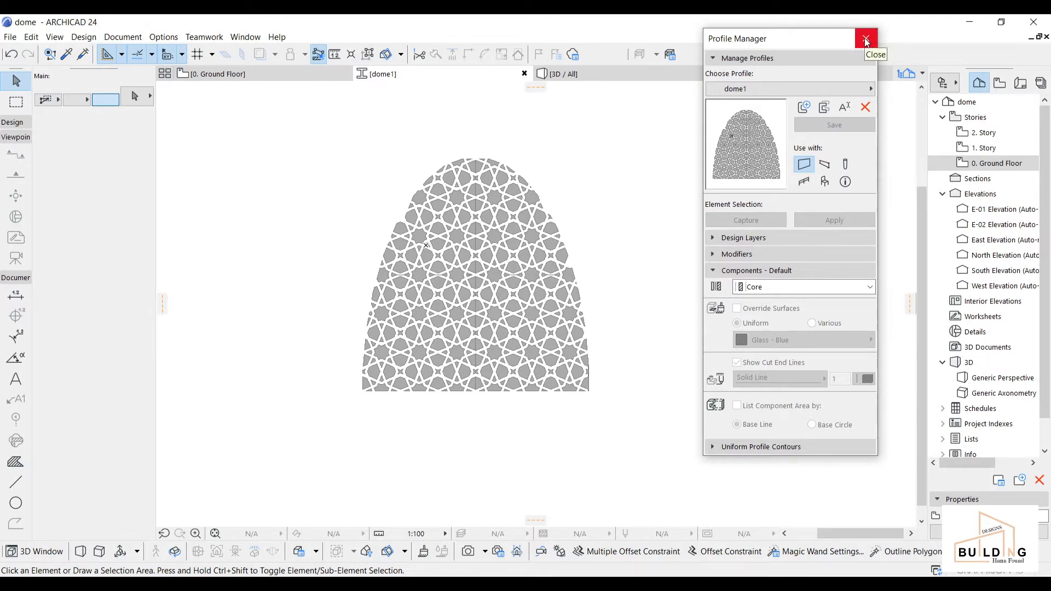
Step: Reselect the fills to verify the surface, then close the Profile Manager
left_click_drag(619, 141, 346, 410)
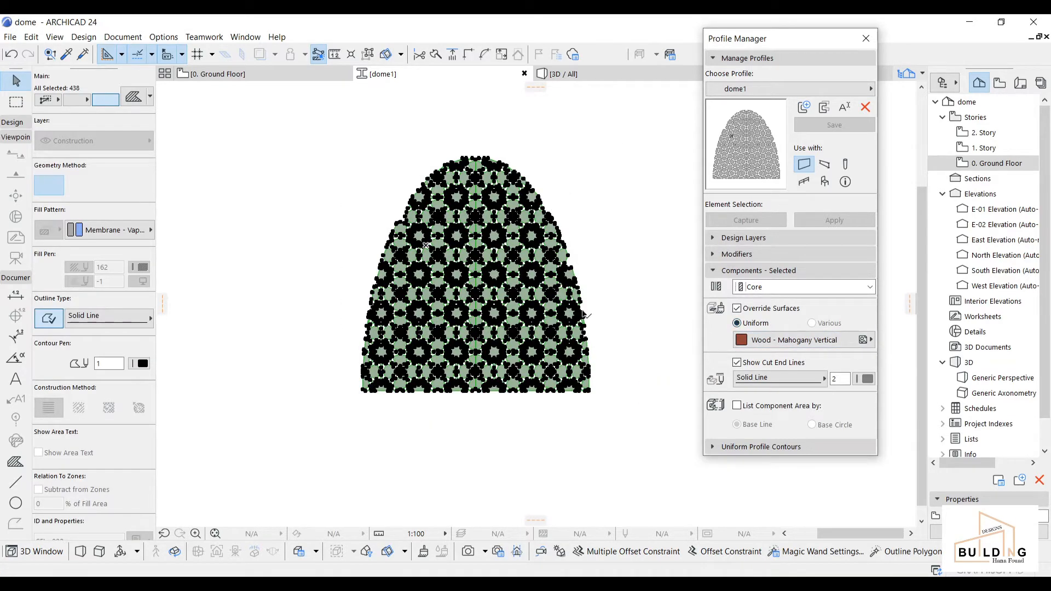
left_click(595, 299)
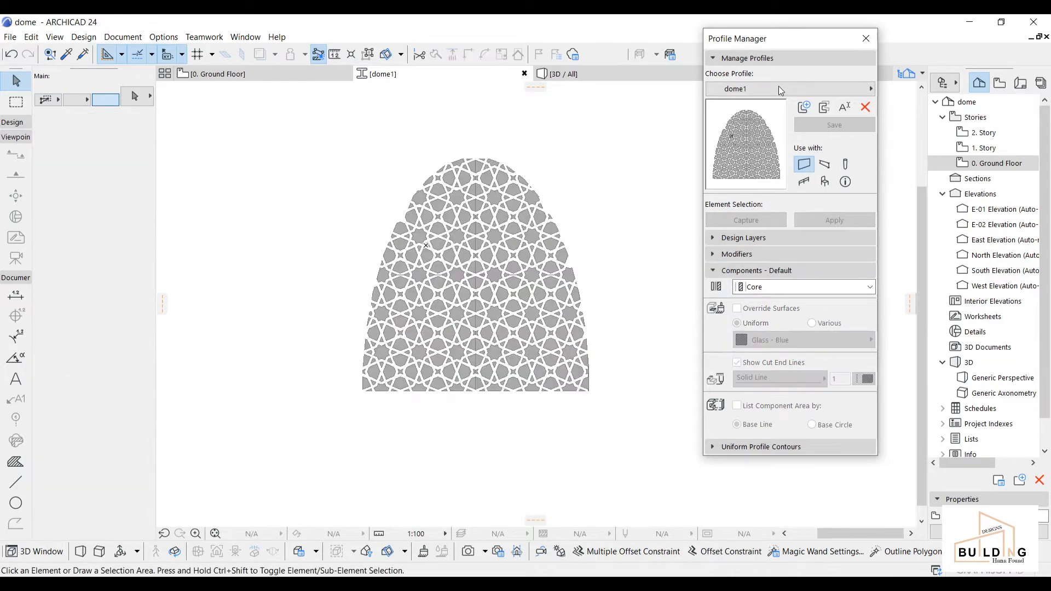
left_click(866, 38)
scroll(604, 229, "down", 2)
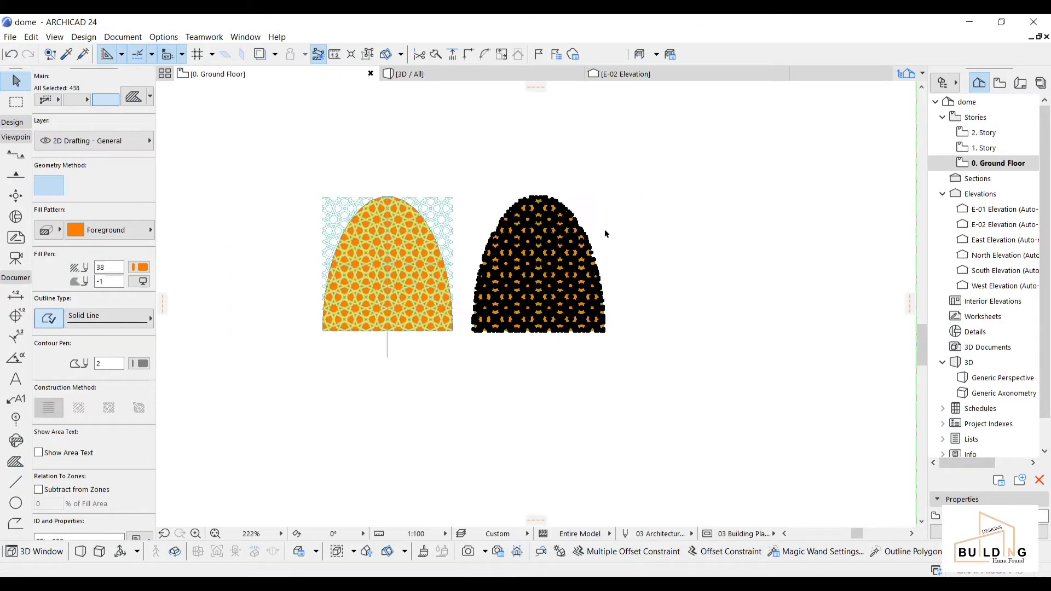
Step: Bring the dome circle into view and activate the Wall tool from the Design toolbox
middle_click_drag(608, 235, 835, 339)
scroll(353, 265, "down", 2)
middle_click_drag(354, 265, 588, 333)
scroll(501, 240, "up", 6)
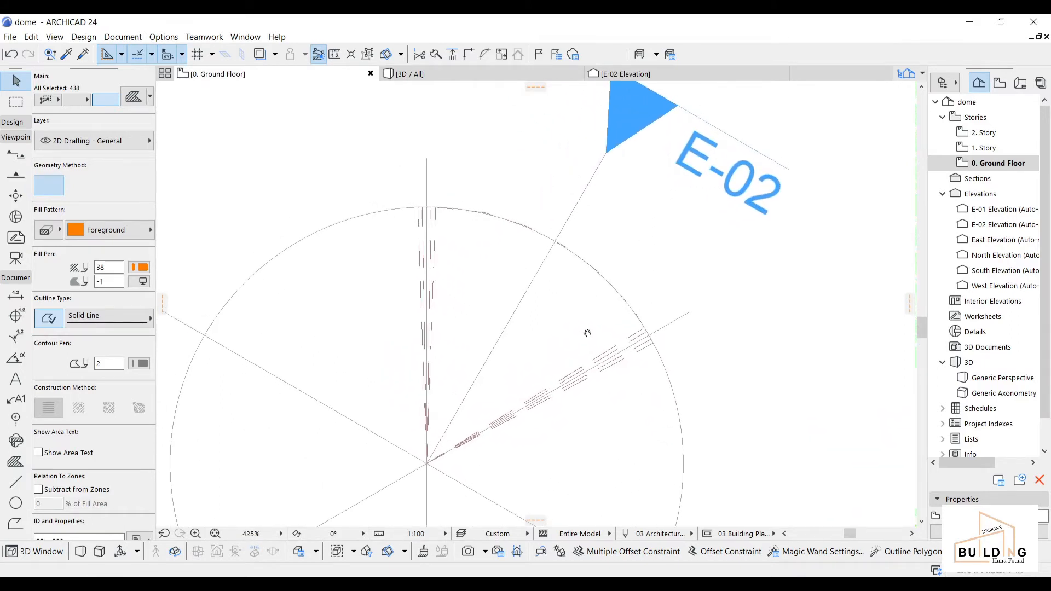
left_click(16, 122)
left_click(12, 142)
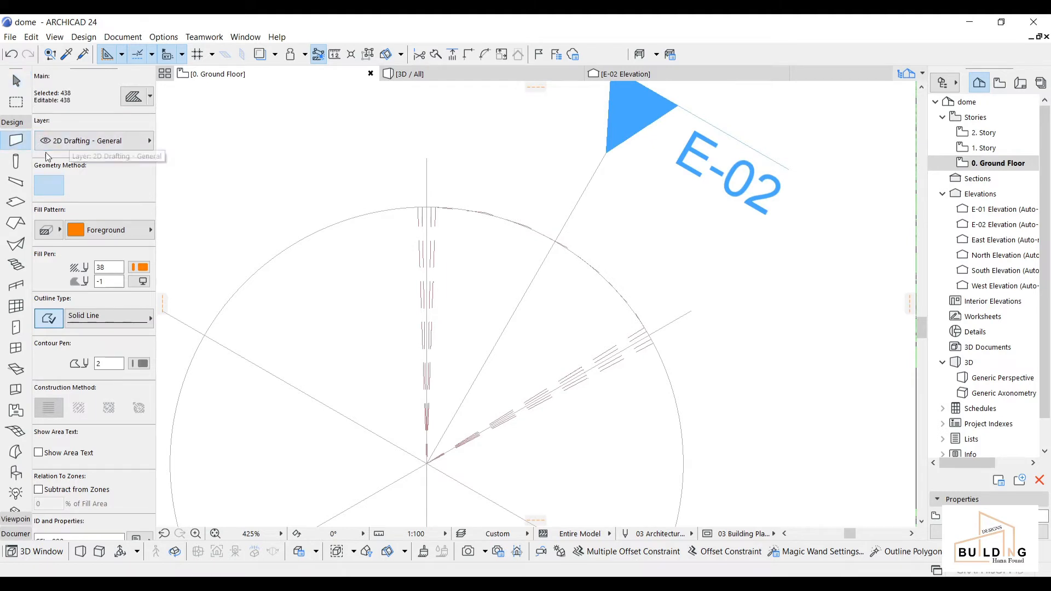
key("Escape")
key("Escape")
left_click(15, 142)
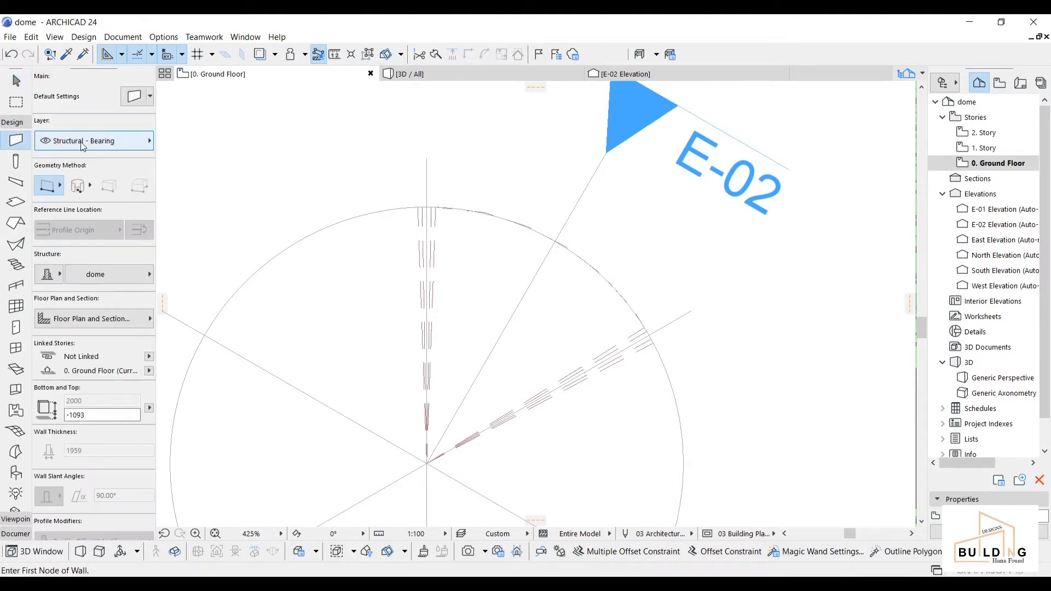
Step: Set wall defaults to the dome1 profile with Wood - Mahogany Vertical surface overrides
left_click(140, 101)
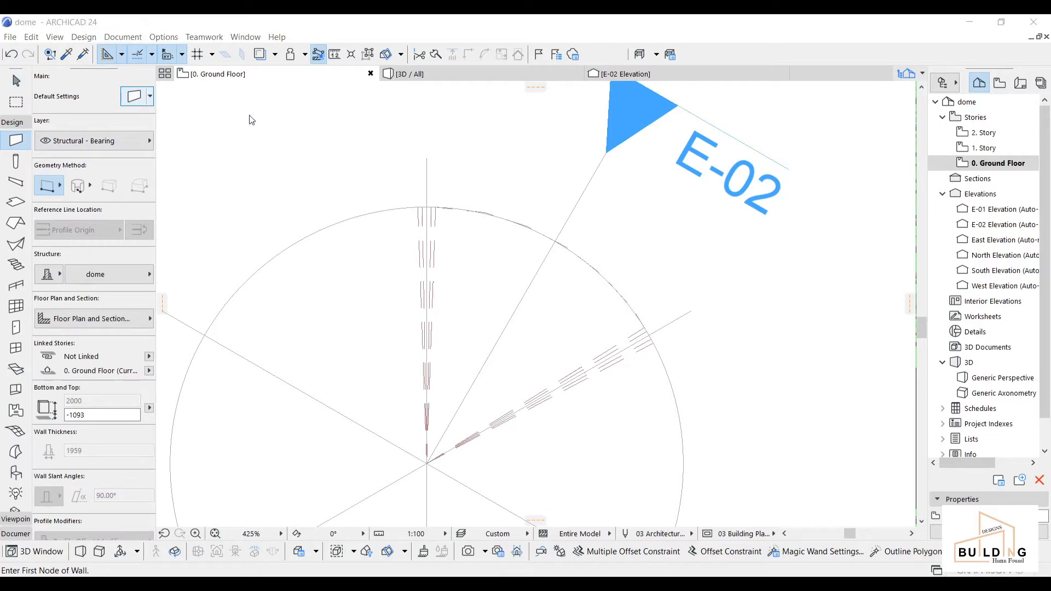
left_click(594, 160)
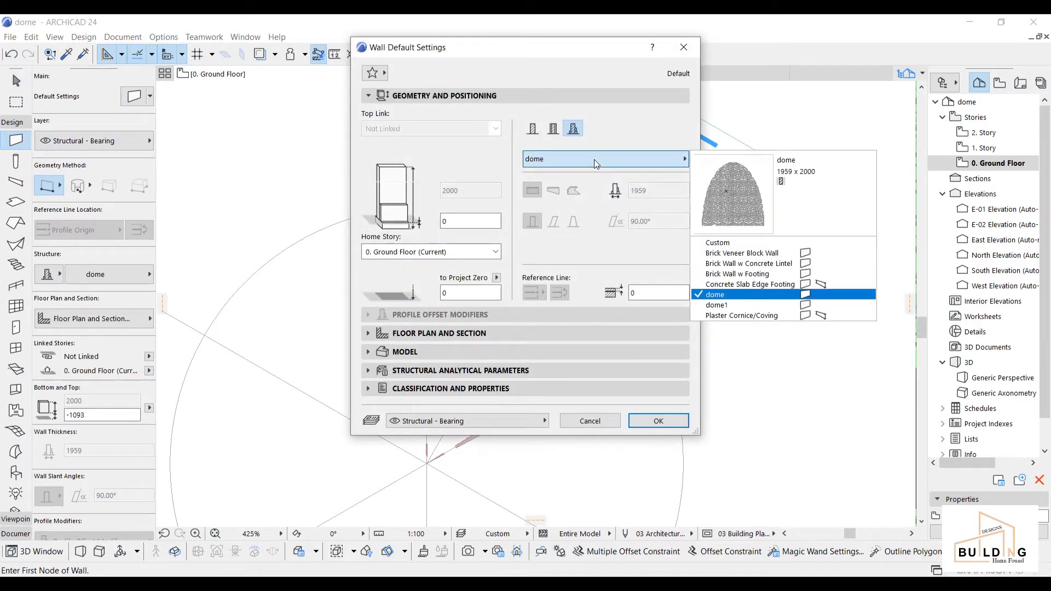
left_click(719, 305)
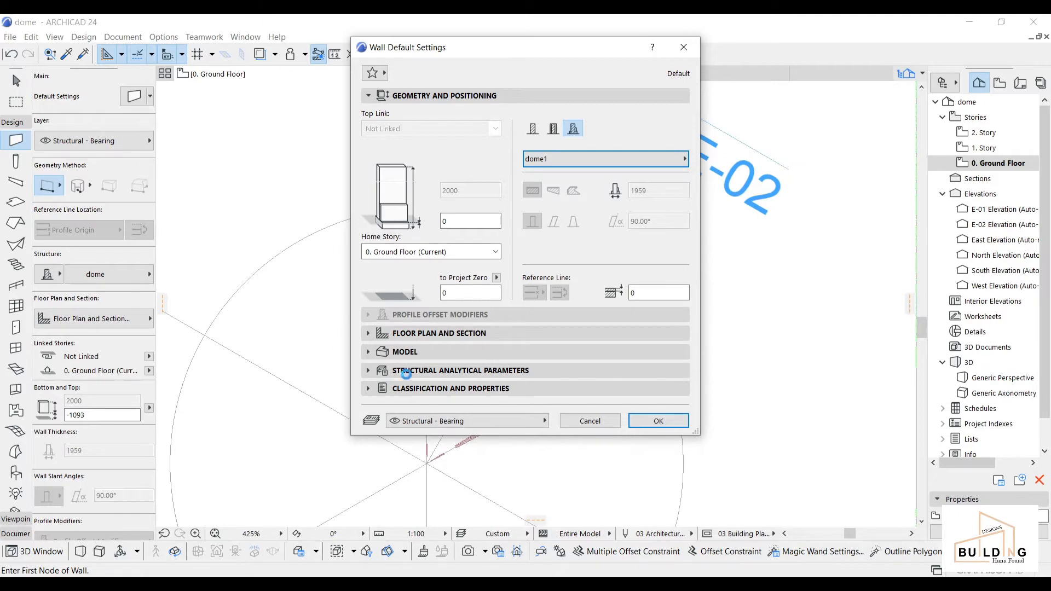
left_click(371, 352)
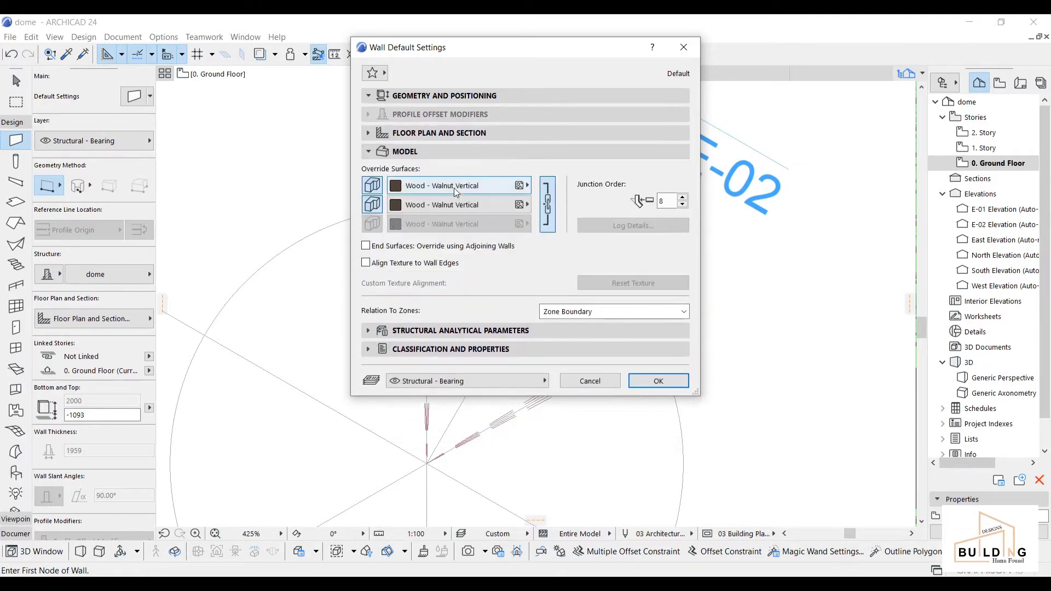
left_click(455, 187)
left_click(859, 446)
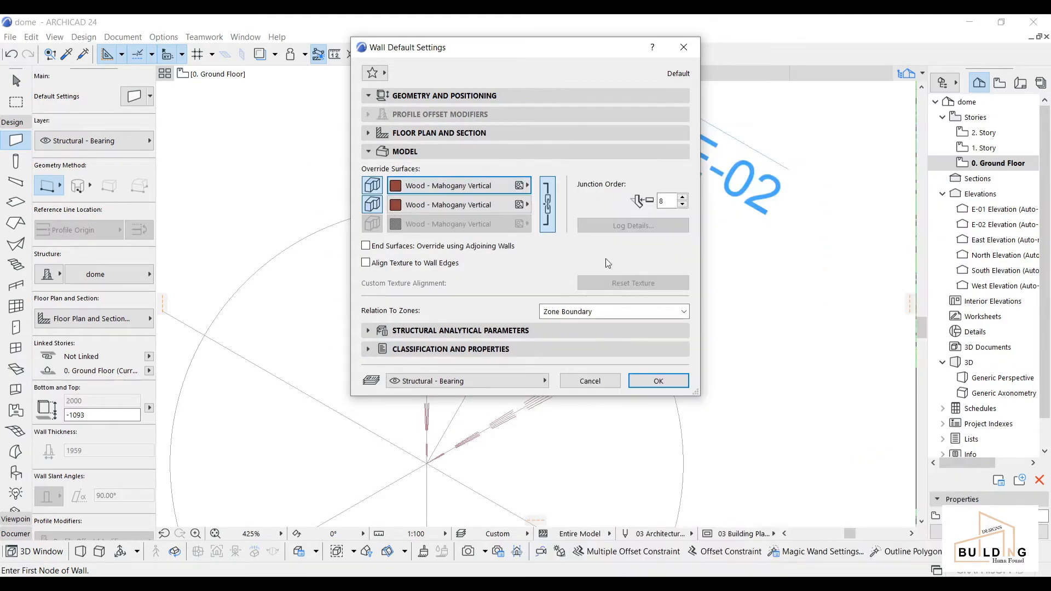
left_click(638, 378)
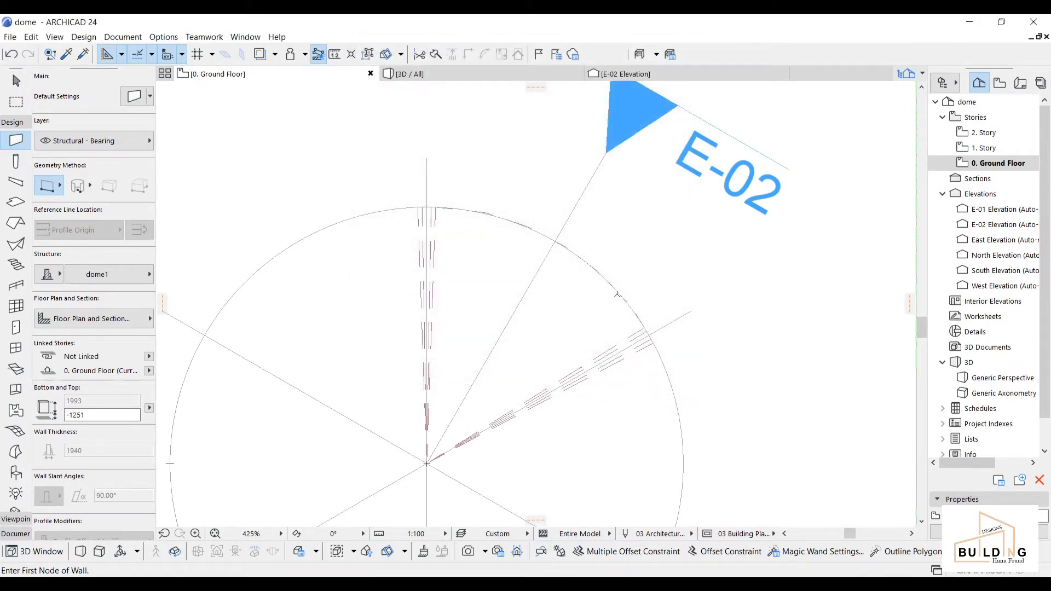
Step: Draw a dome1 wall starting at the dome circle's edge along the diagonal spoke
scroll(647, 327, "up", 3)
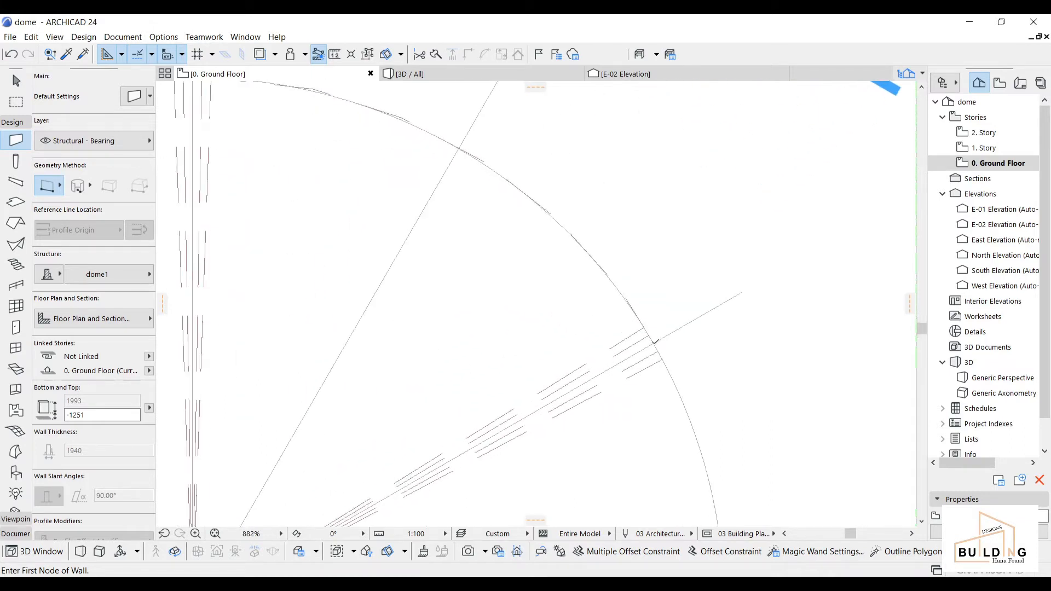
left_click(653, 343)
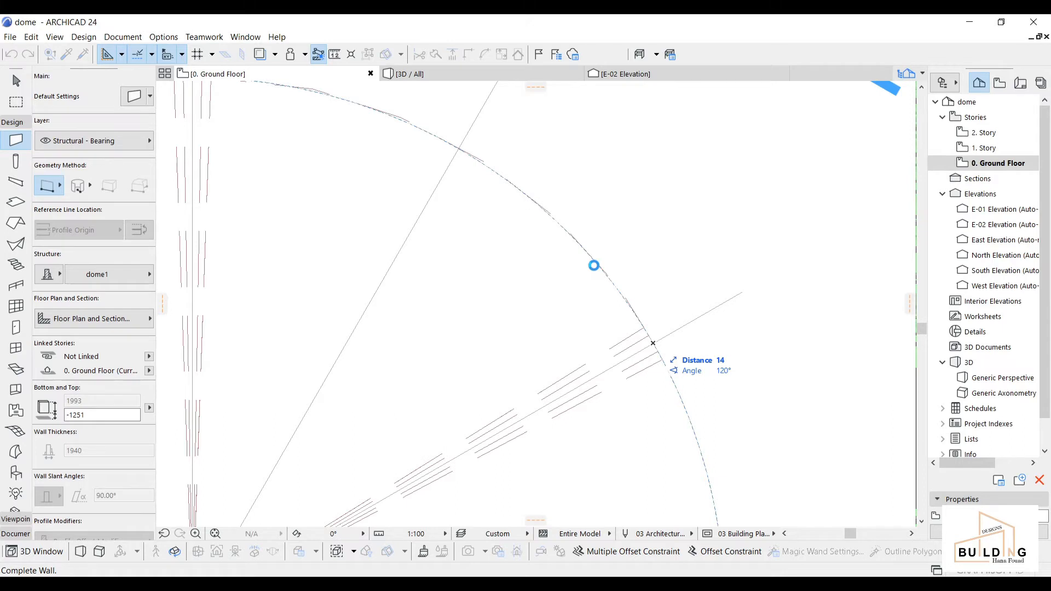
scroll(594, 266, "down", 5)
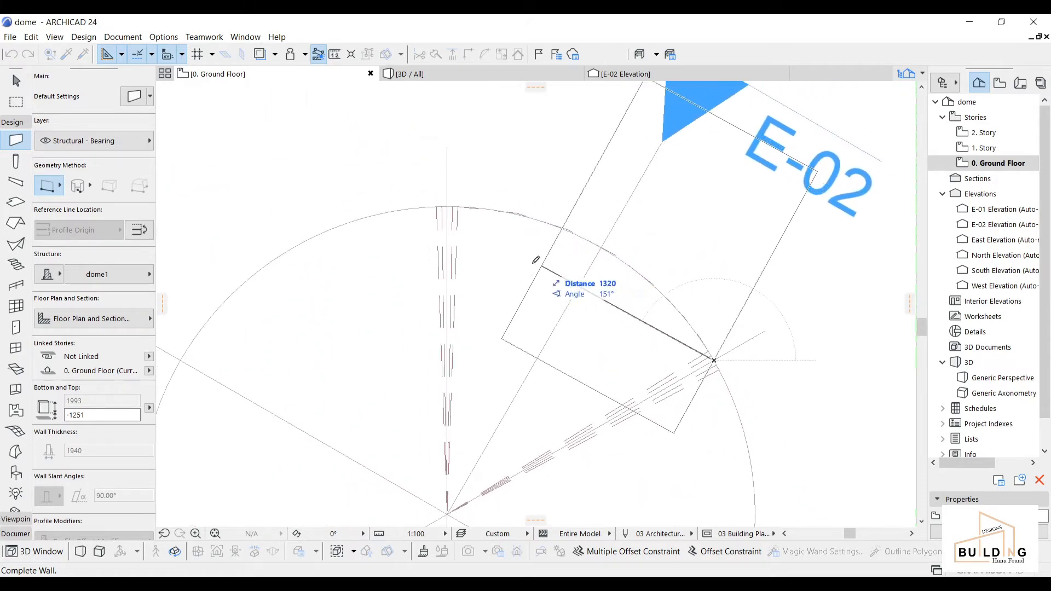
scroll(441, 205, "up", 3)
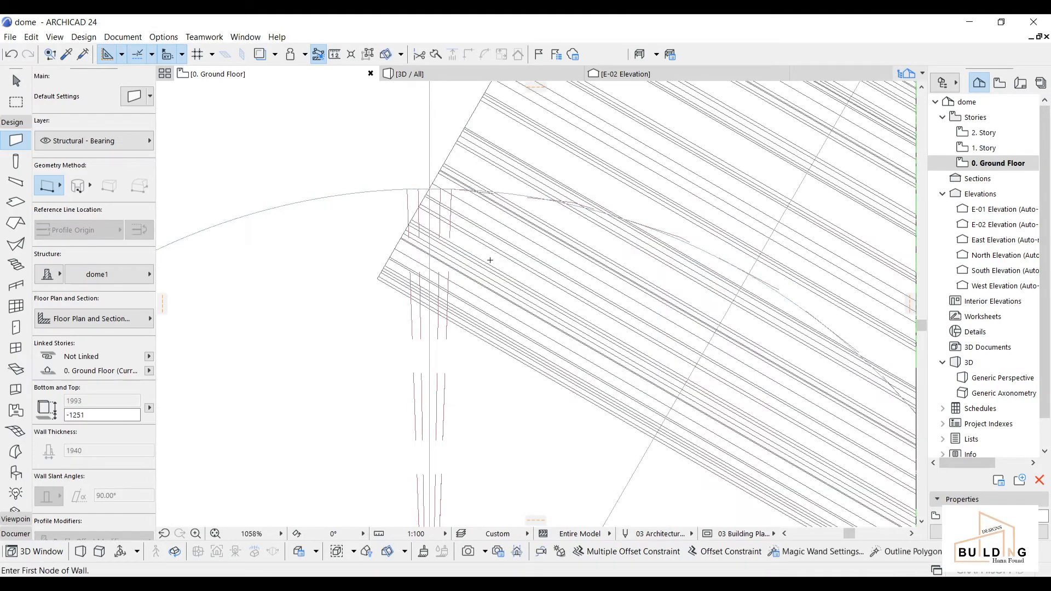
scroll(492, 265, "down", 6)
middle_click_drag(536, 294, 533, 286)
scroll(528, 279, "up", 2)
Step: Select the new dome1 wall and view it in 3D
key("Escape")
left_click(516, 260)
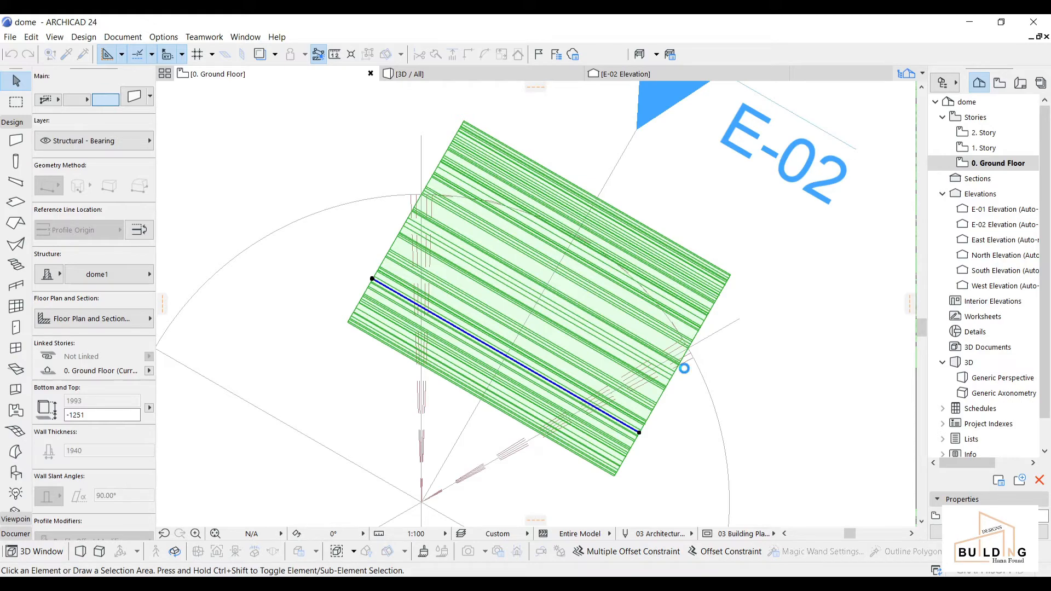
scroll(686, 361, "up", 2)
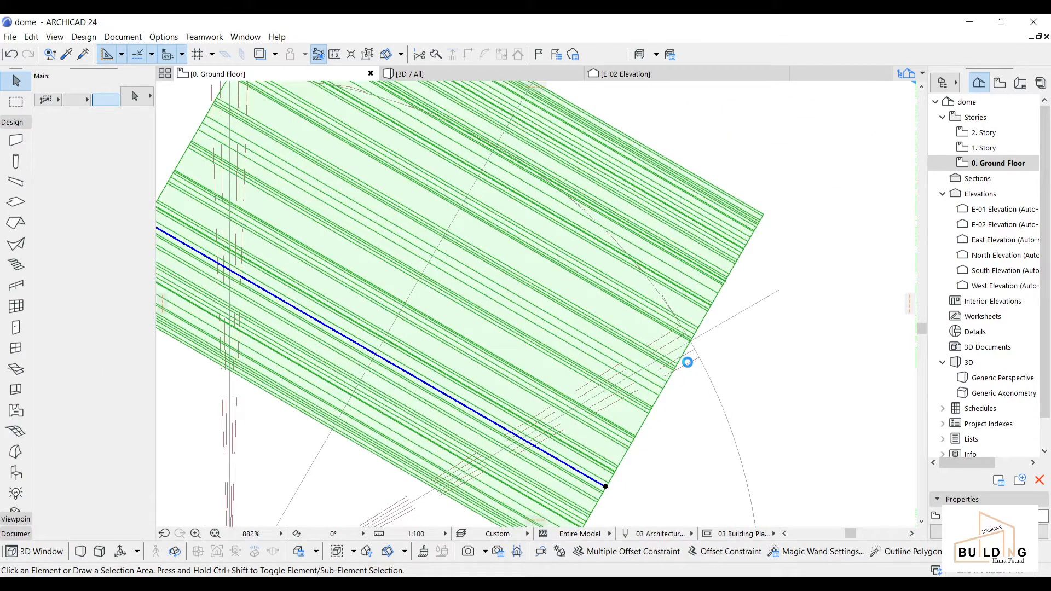
scroll(602, 207, "up", 8)
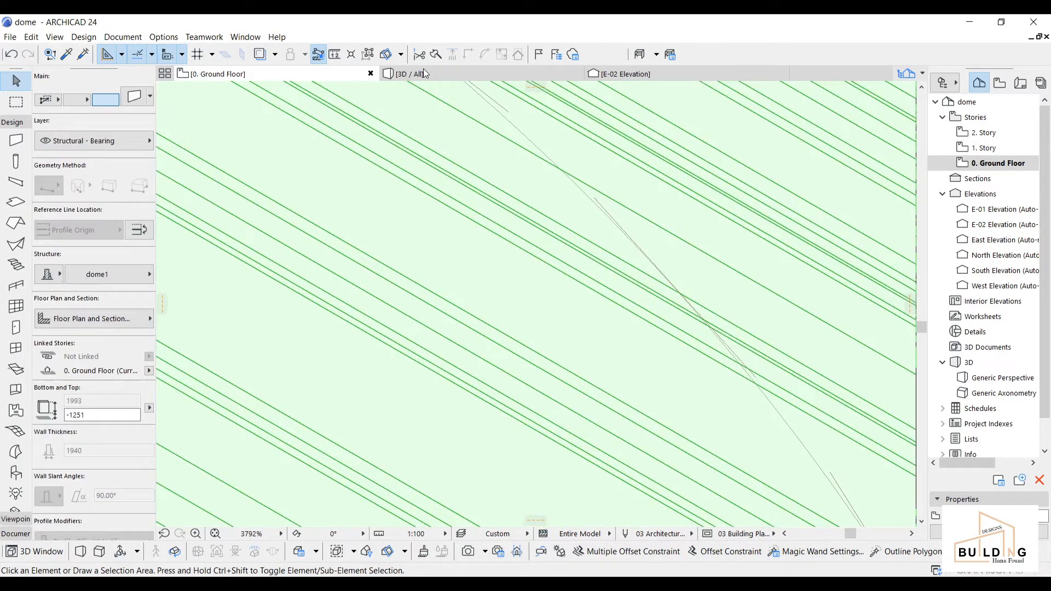
left_click(423, 70)
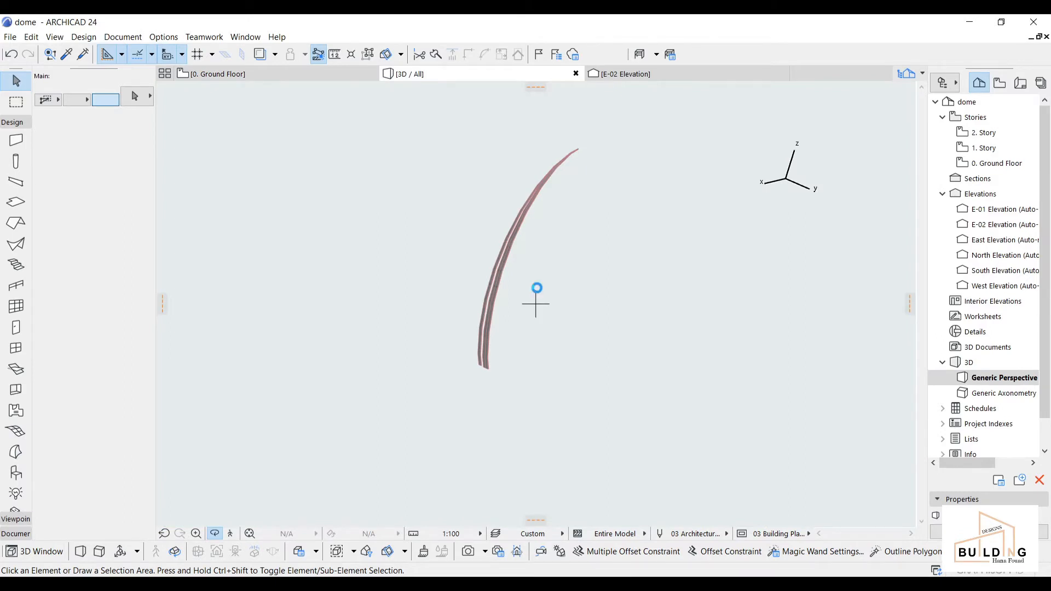
Step: Delete the dome's grey outer shell in the 3D view
left_click_drag(661, 471, 661, 472)
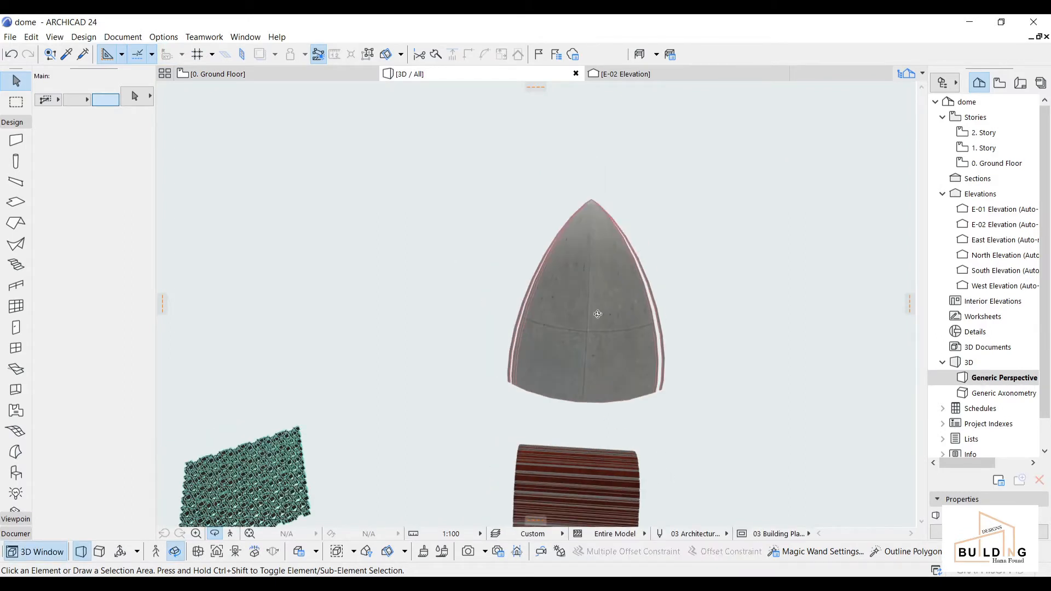
mouse_move(586, 302)
left_mouse_down()
mouse_move(617, 352)
mouse_move(584, 338)
mouse_move(582, 301)
mouse_move(571, 324)
mouse_move(598, 310)
left_mouse_up()
scroll(593, 293, "up", 1)
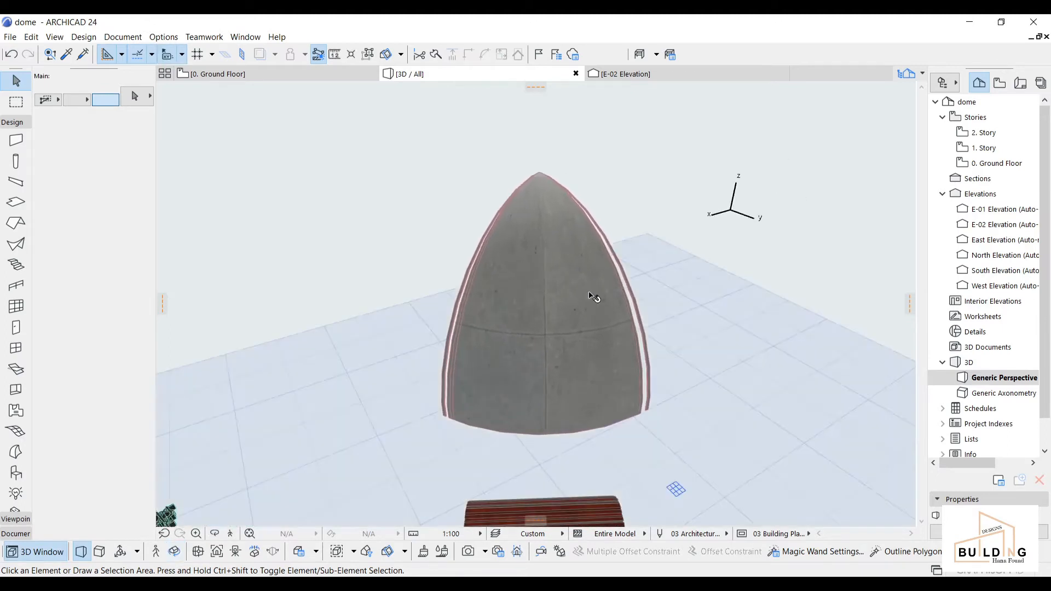
left_click(591, 298)
key("Delete")
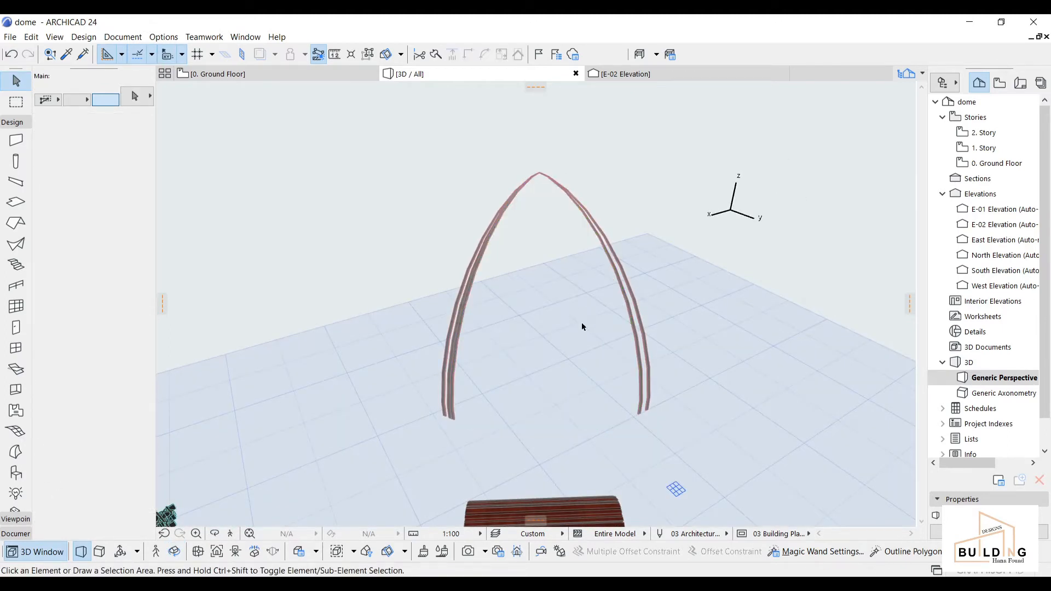
Step: Inspect the barrel vault's end, then return to the 0. Ground Floor plan
scroll(581, 325, "down", 2)
middle_click_drag(547, 260, 516, 198)
middle_click_drag(558, 331, 765, 214)
scroll(558, 418, "up", 4)
middle_click_drag(537, 415, 491, 402, "shift")
left_click(277, 76)
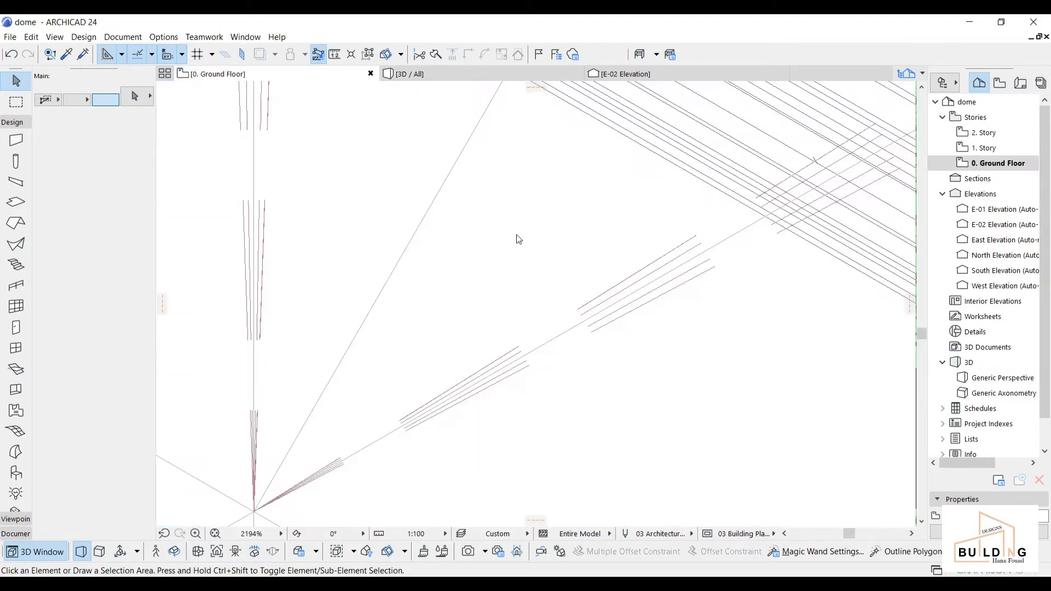
Step: Rotate the striped dome1 wall 60° about the circle's centre onto another spoke
scroll(534, 277, "down", 7)
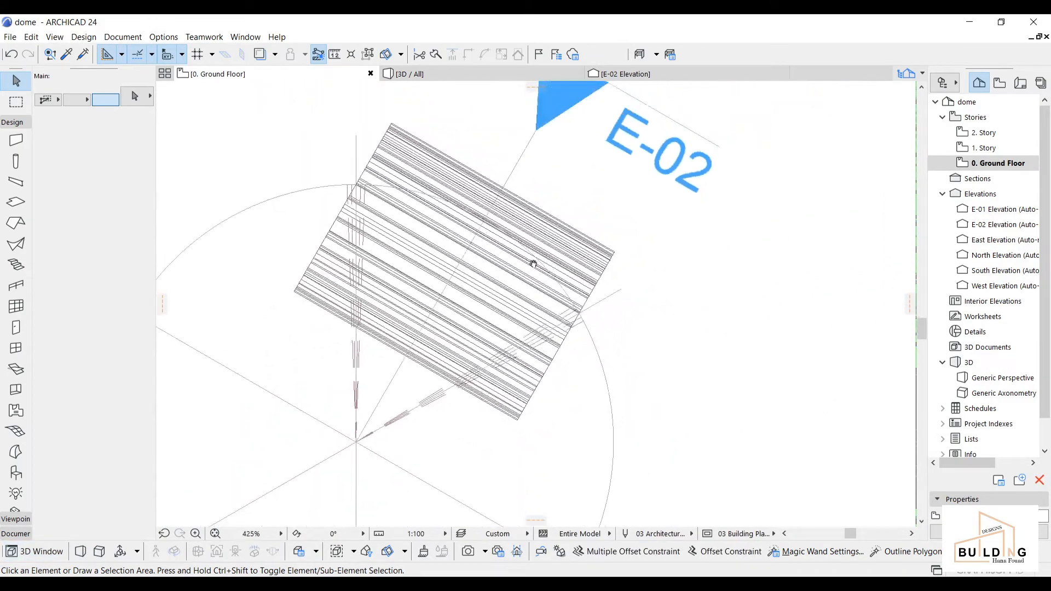
left_click(664, 278)
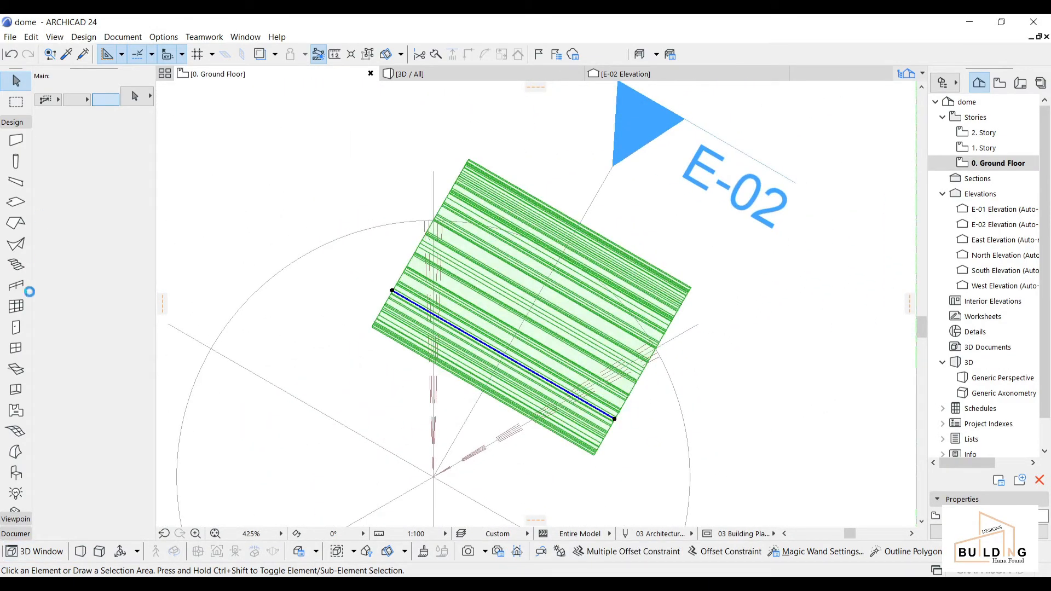
key("ctrl+e")
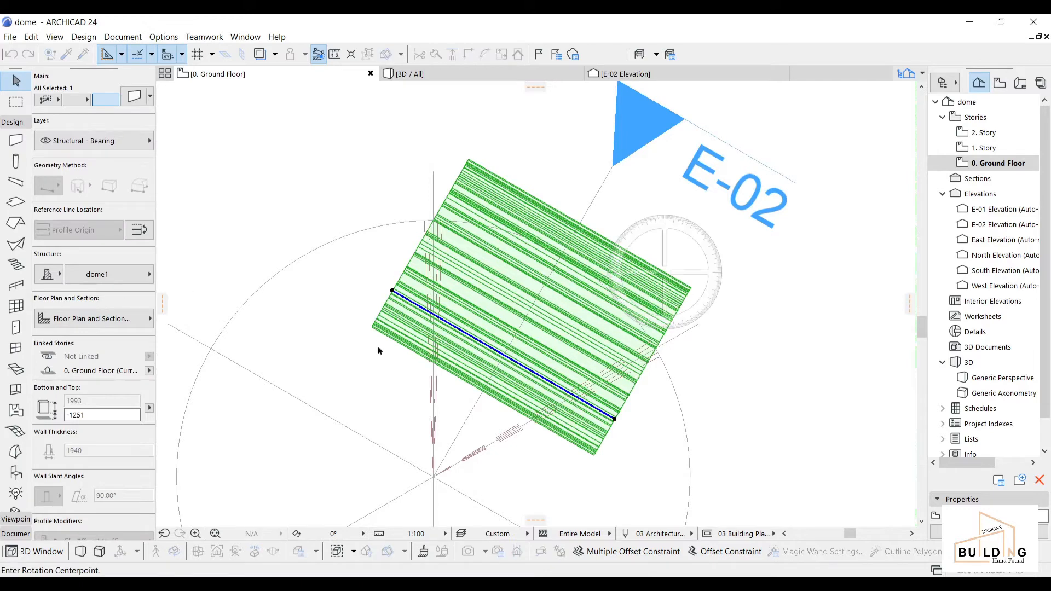
left_click(483, 392)
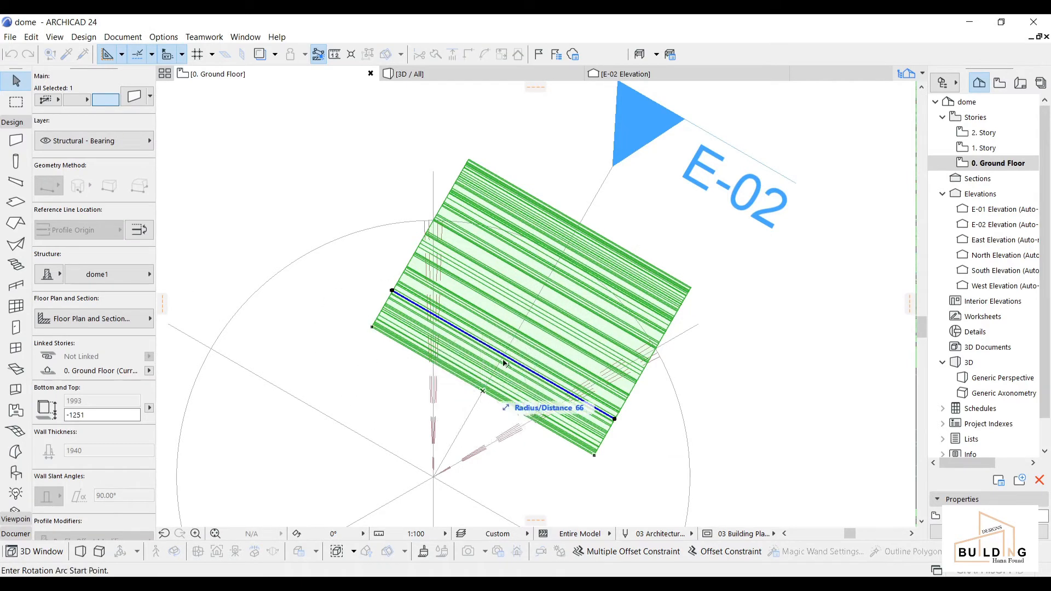
left_click(579, 224)
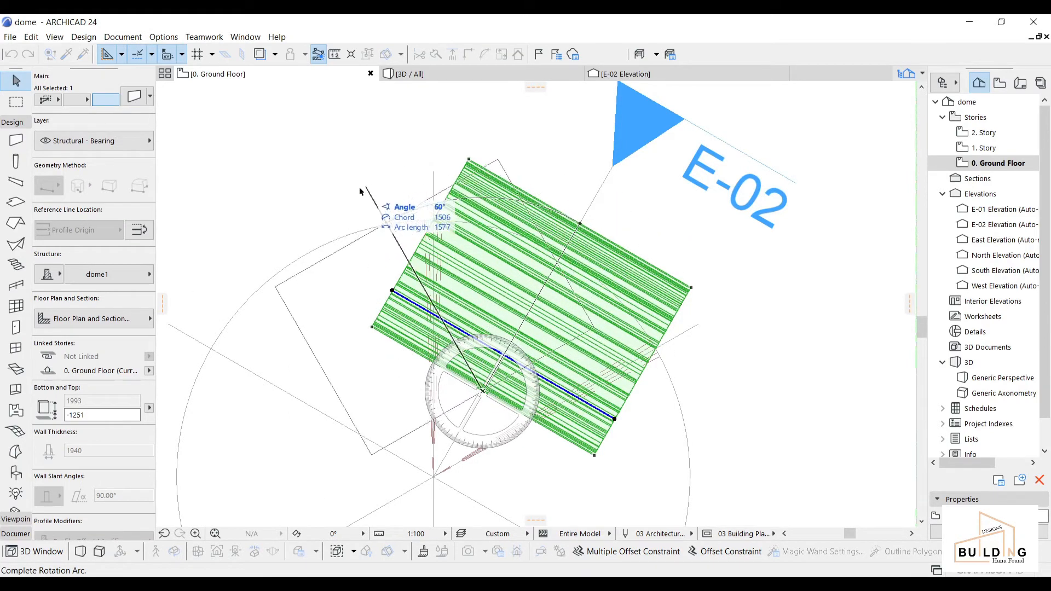
left_click(234, 252)
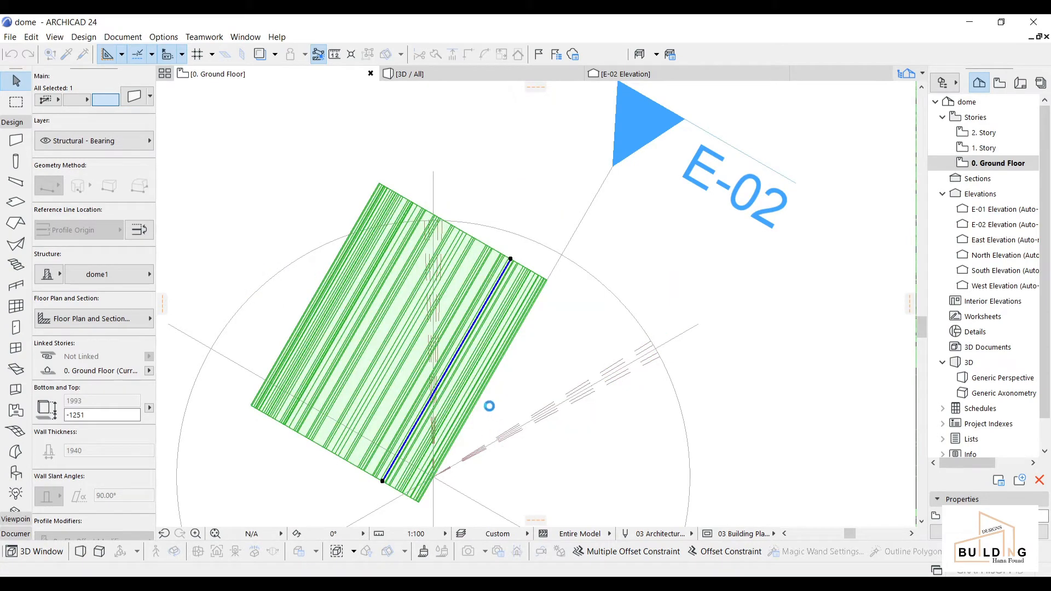
Step: Move the dome1 wall from its end point to a new position
scroll(489, 409, "down", 3)
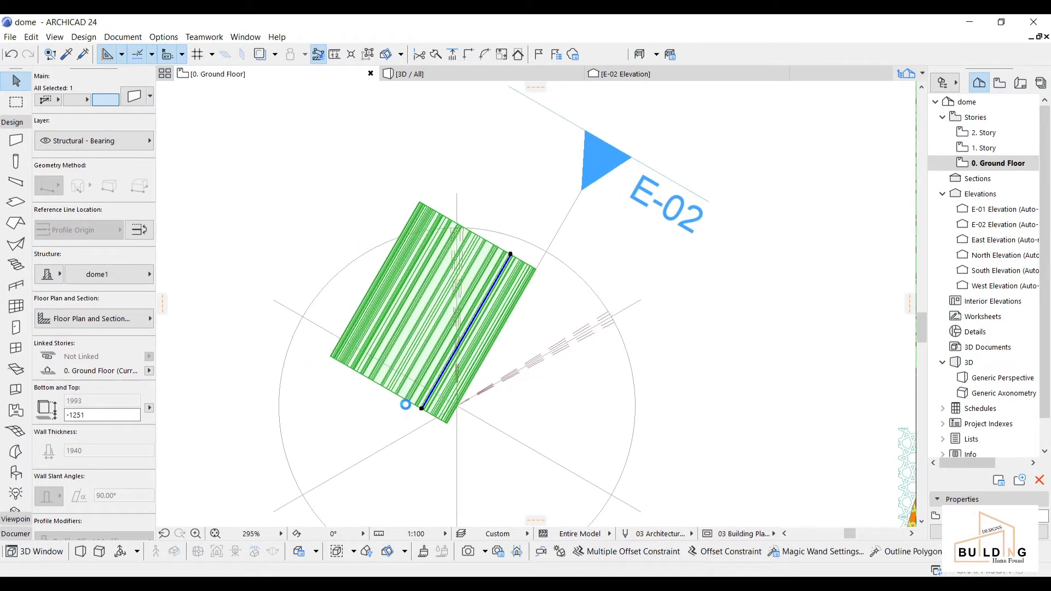
scroll(402, 398, "up", 4)
key("ctrl+d")
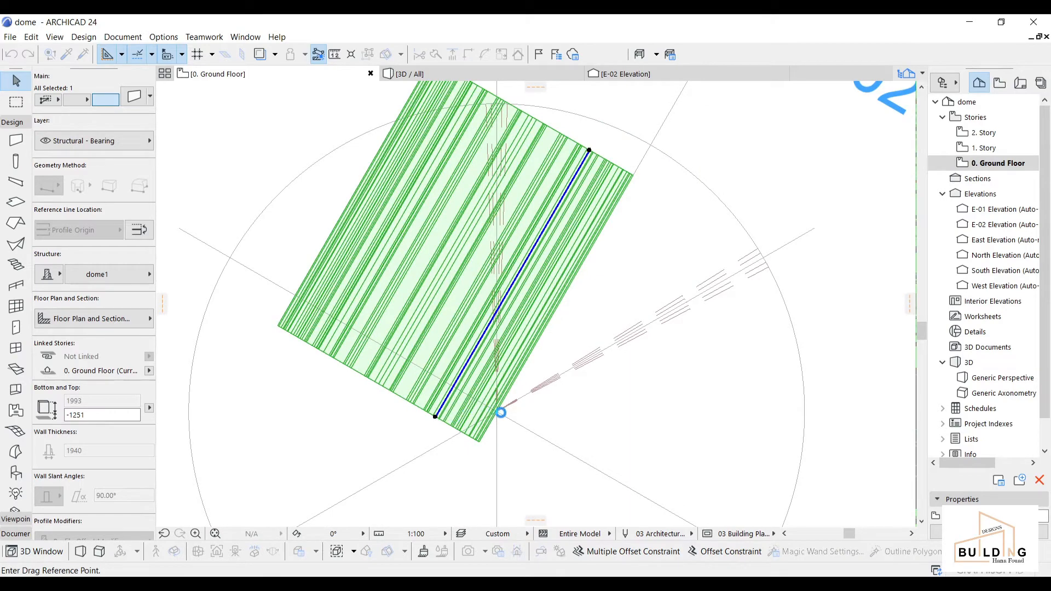
left_click(403, 398)
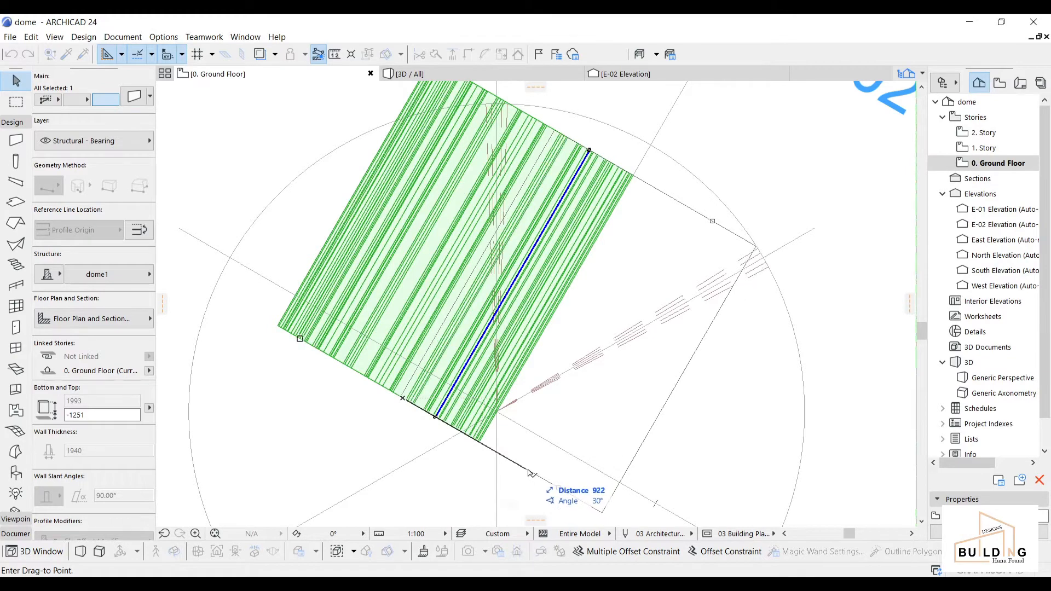
left_click(484, 448)
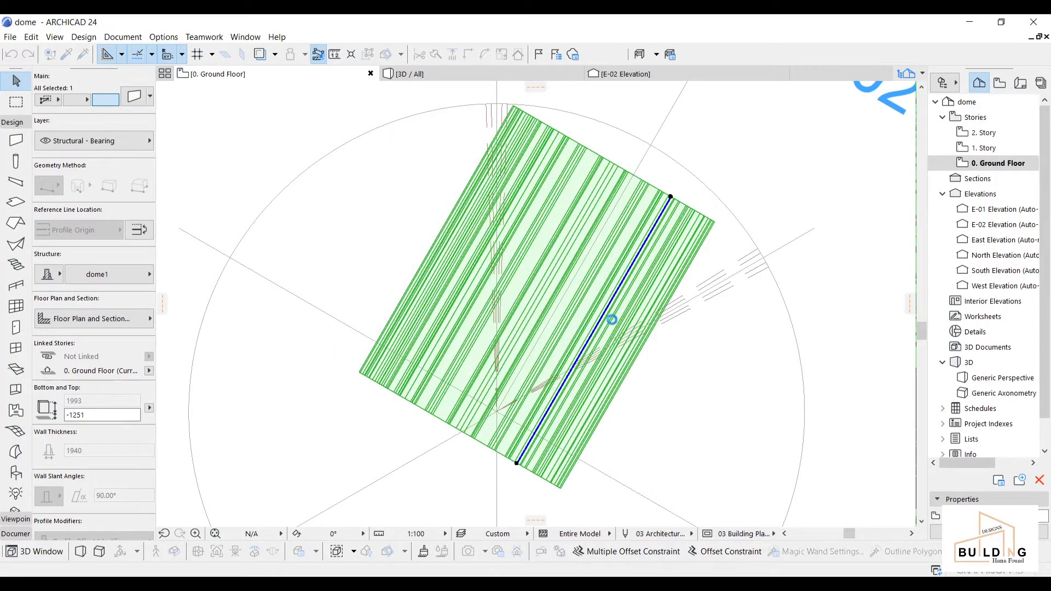
Step: Stretch the wall's upper endpoint so it spans the circle toward the E-02 marker
scroll(713, 223, "down", 3)
middle_click_drag(713, 224, 567, 336)
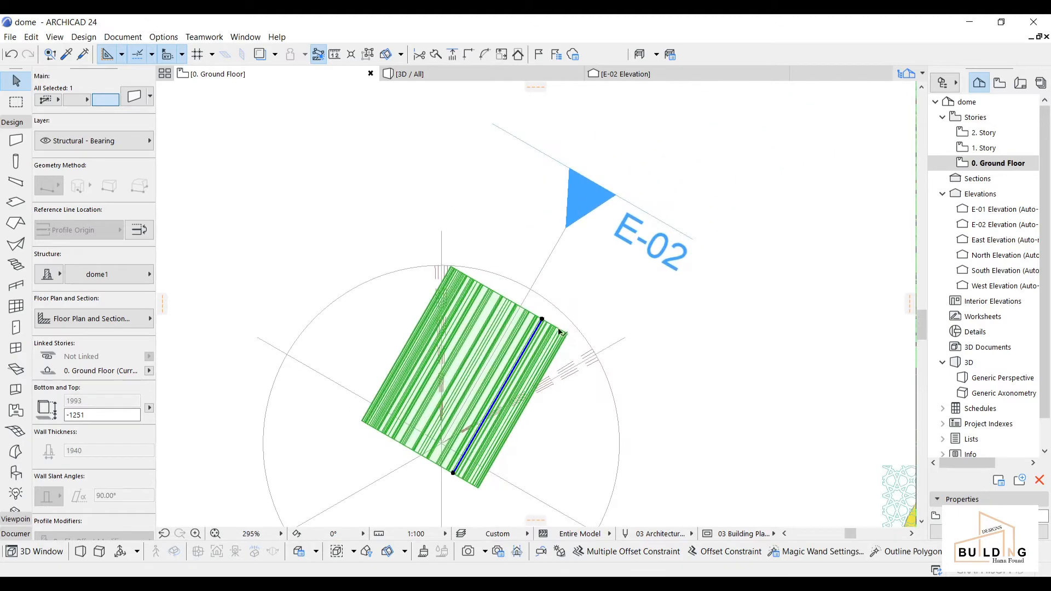
left_click(542, 318)
scroll(542, 319, "up", 3)
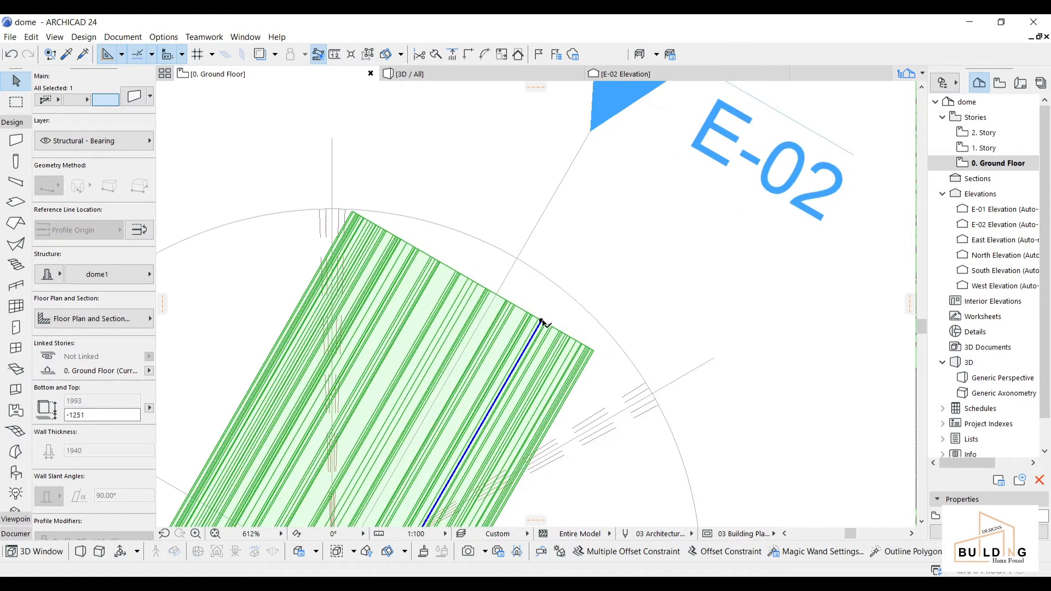
left_click(543, 319)
left_click(542, 320)
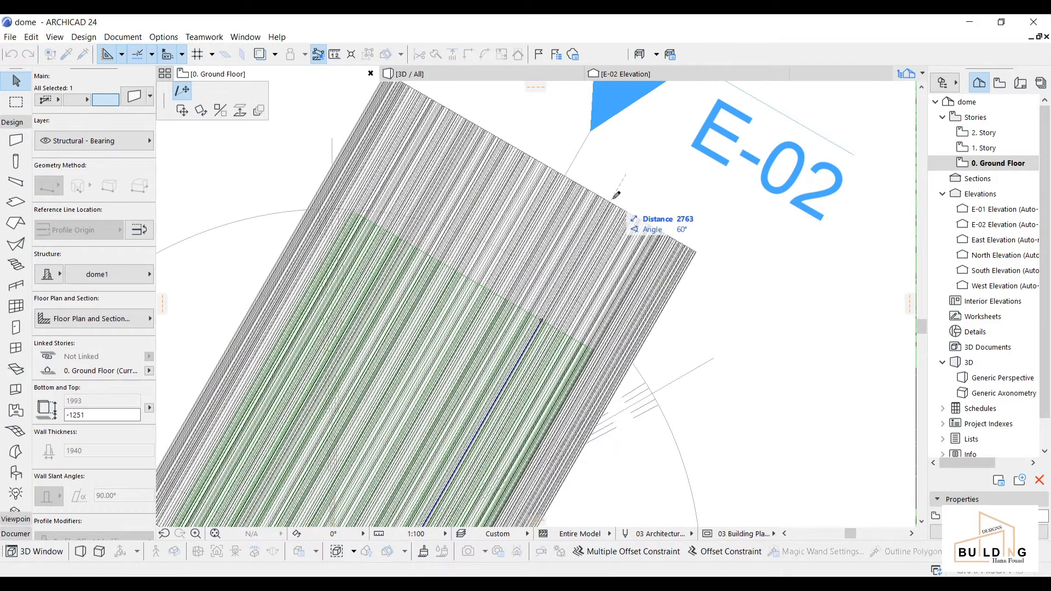
left_click(623, 180)
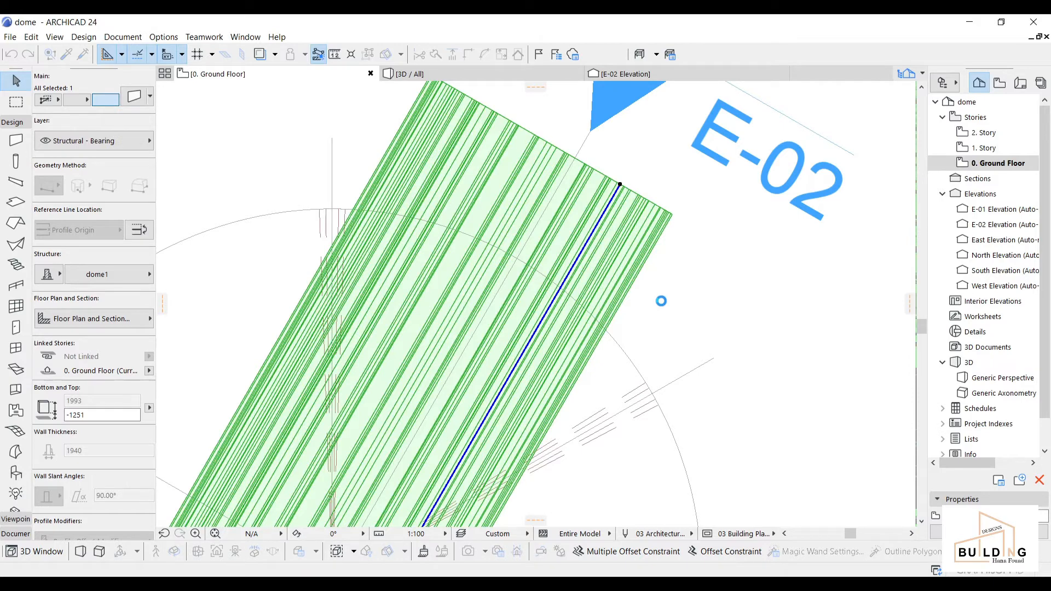
scroll(661, 300, "down", 3)
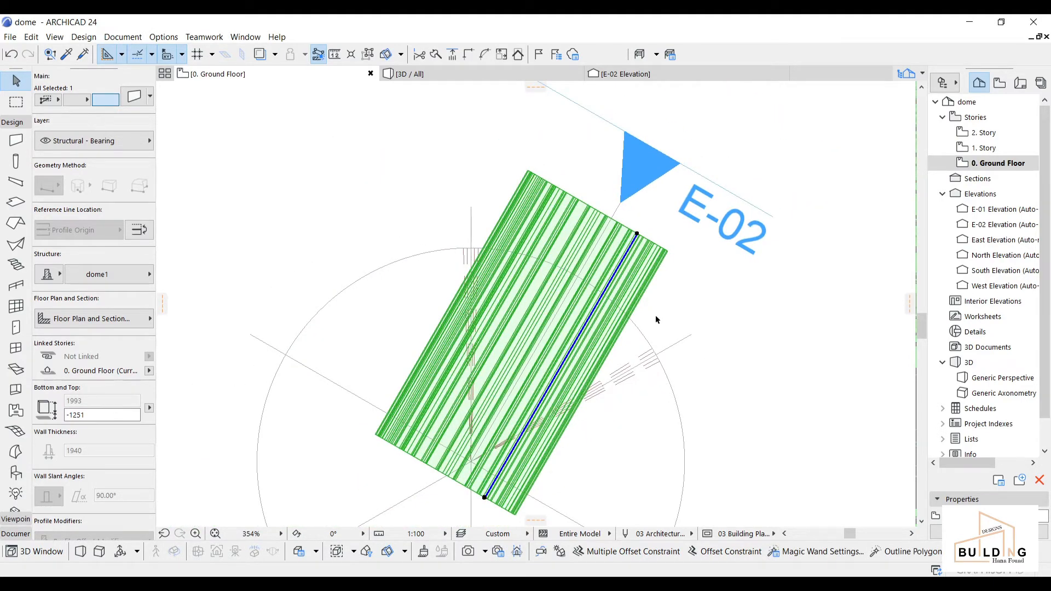
scroll(656, 320, "down", 3)
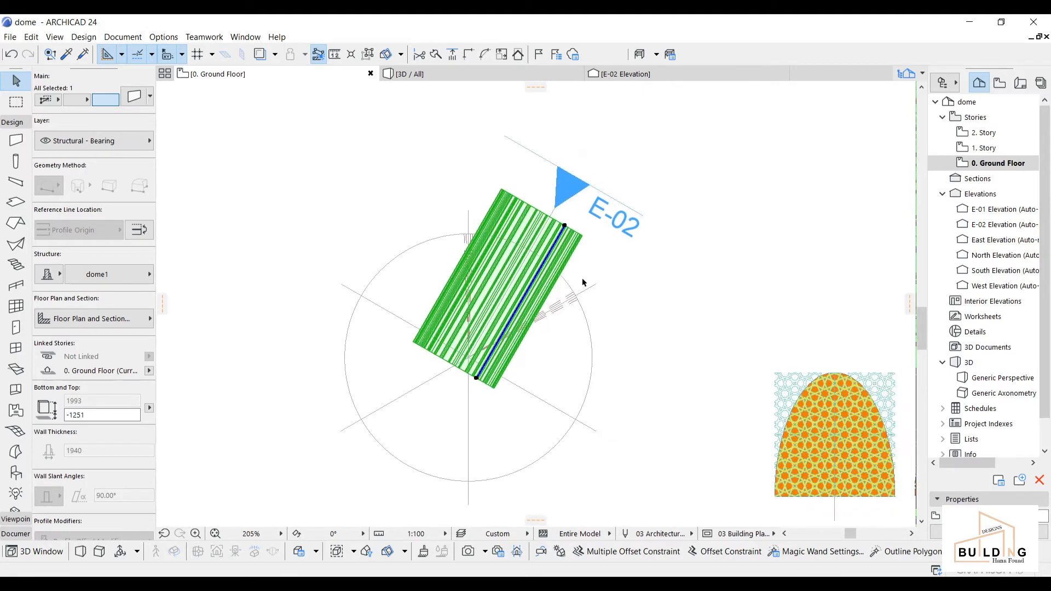
scroll(580, 305, "up", 4)
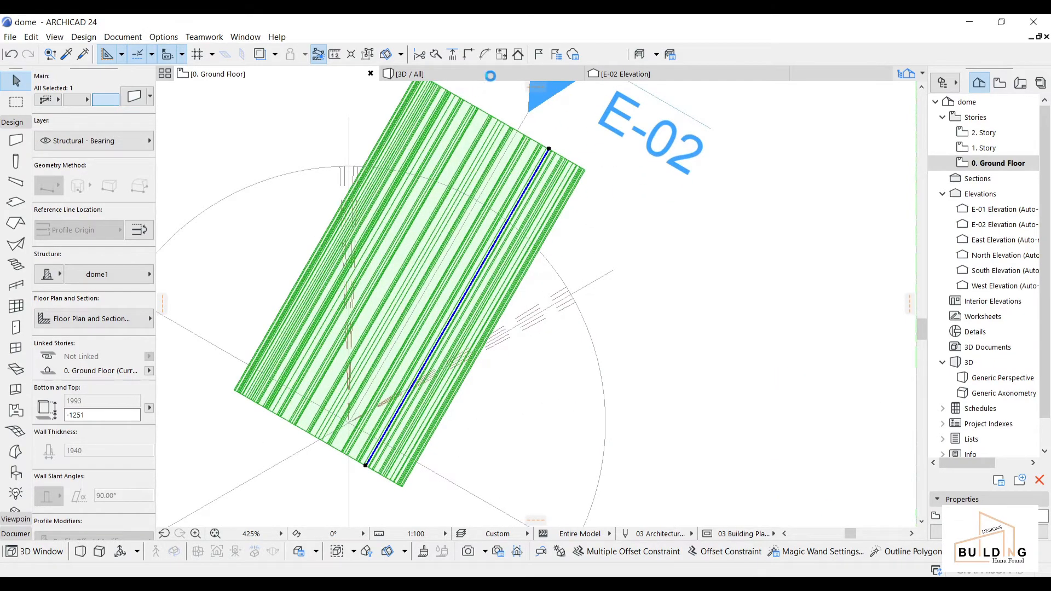
mouse_move(490, 76)
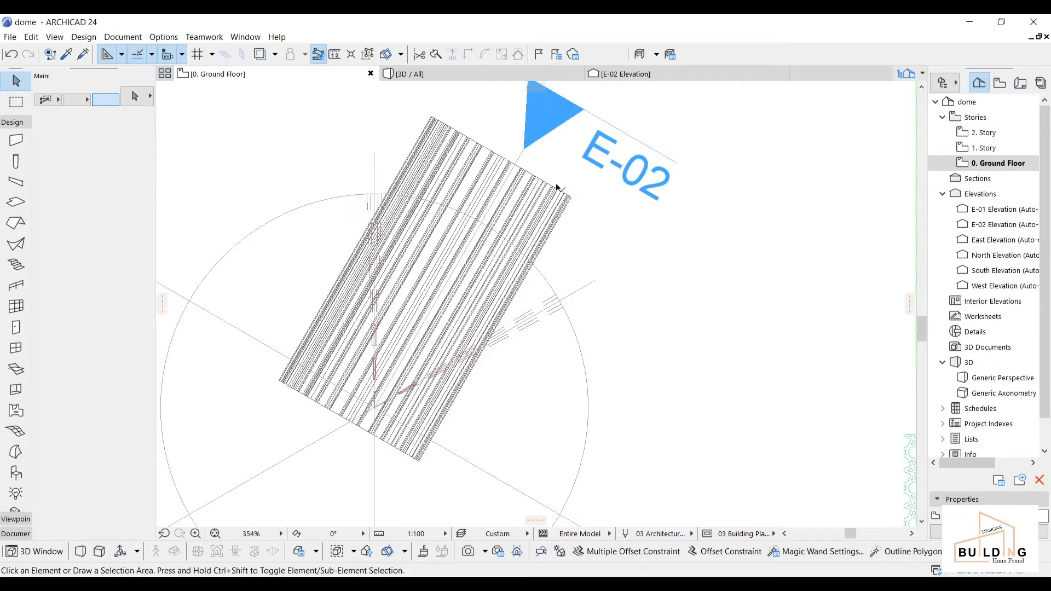
Step: Rotate the dome1 wall slightly about its lower end, then show the mahogany curved shell in 3D
left_click(569, 205)
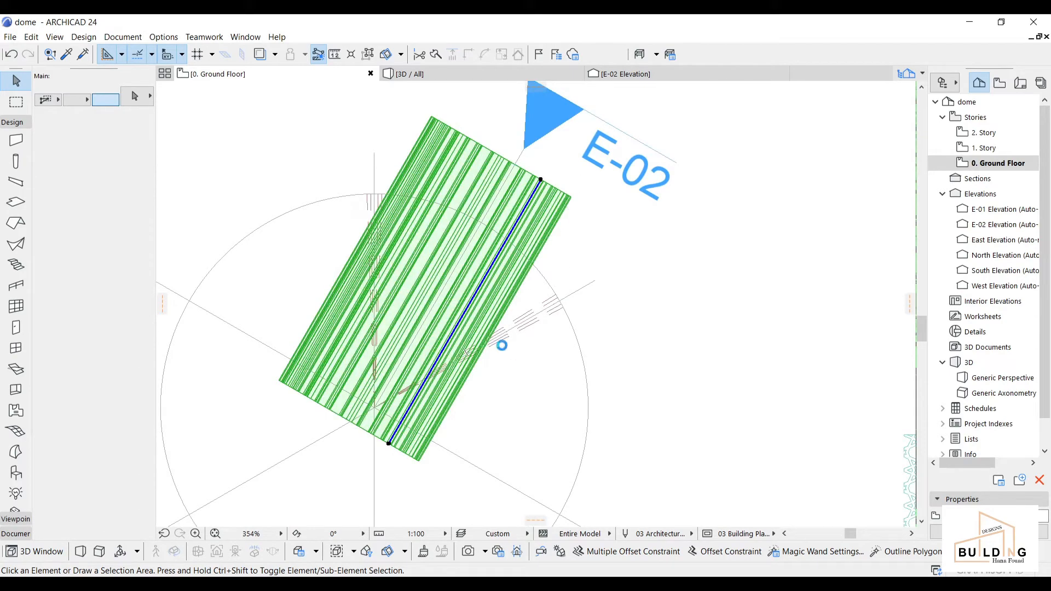
key("ctrl+e")
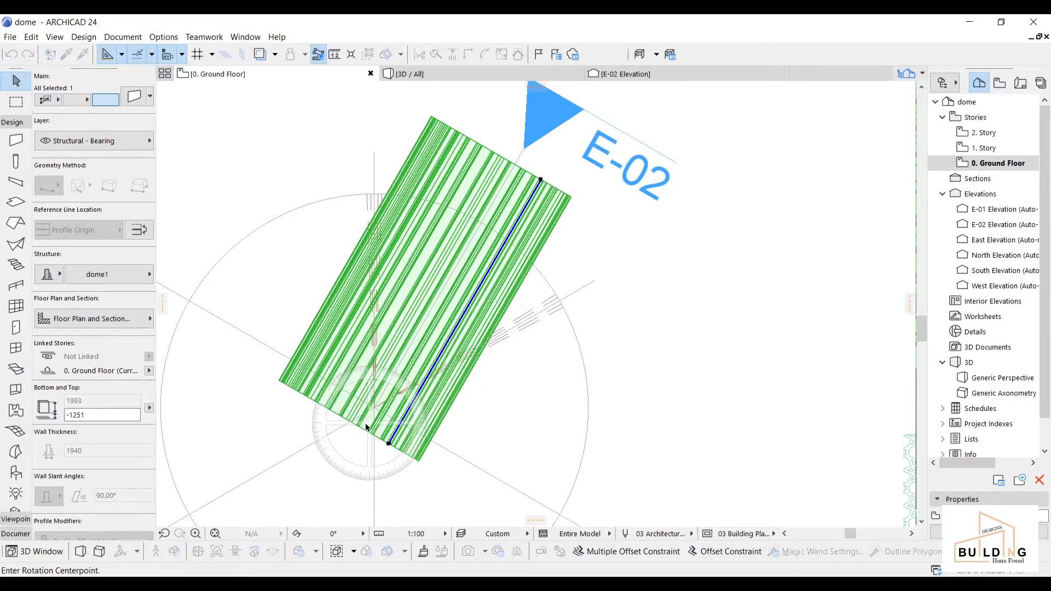
left_click(374, 408)
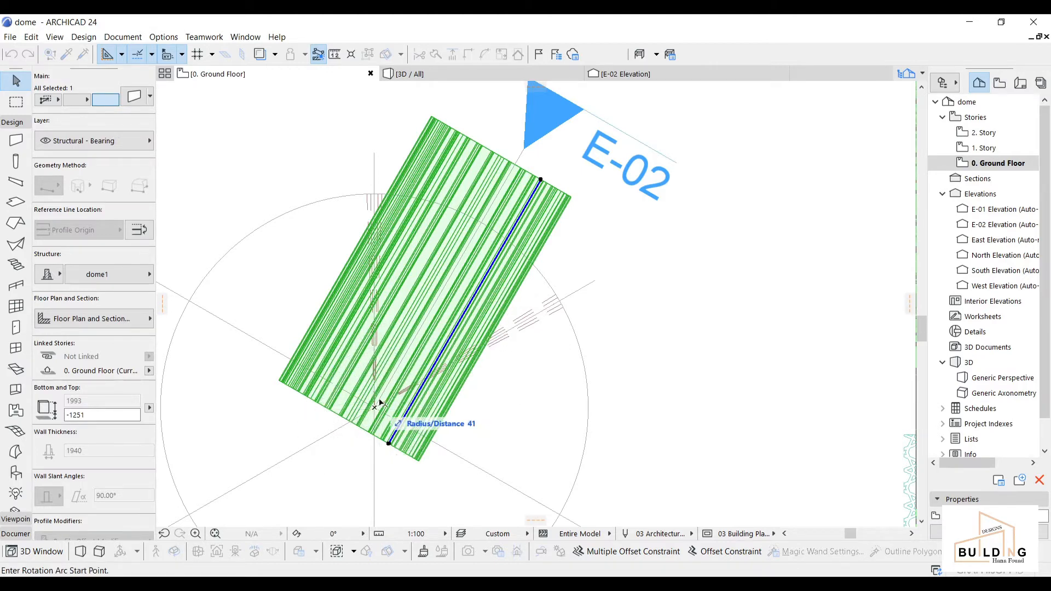
left_click(518, 162)
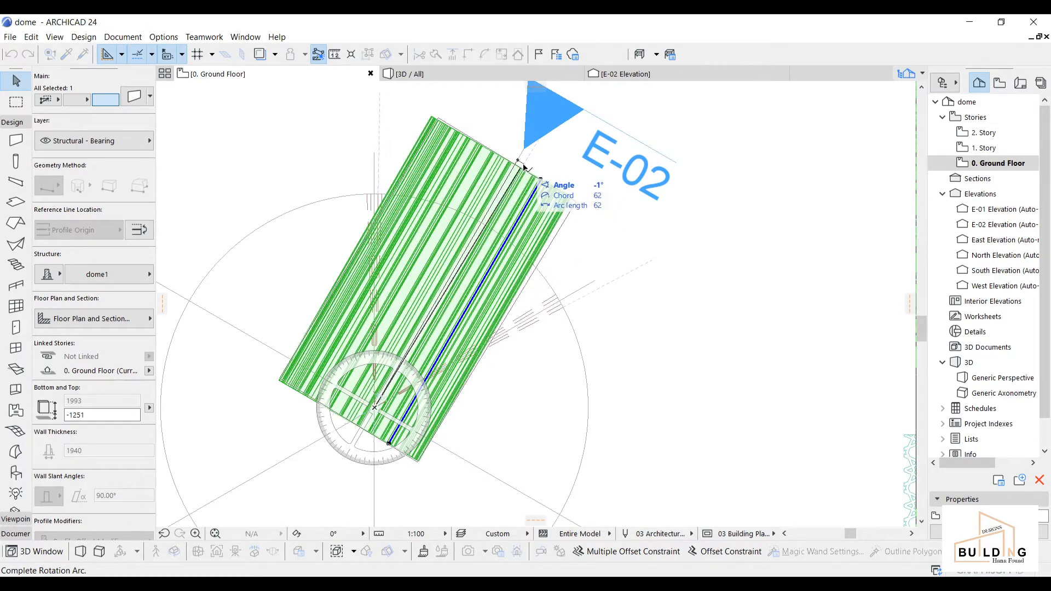
left_click(524, 169)
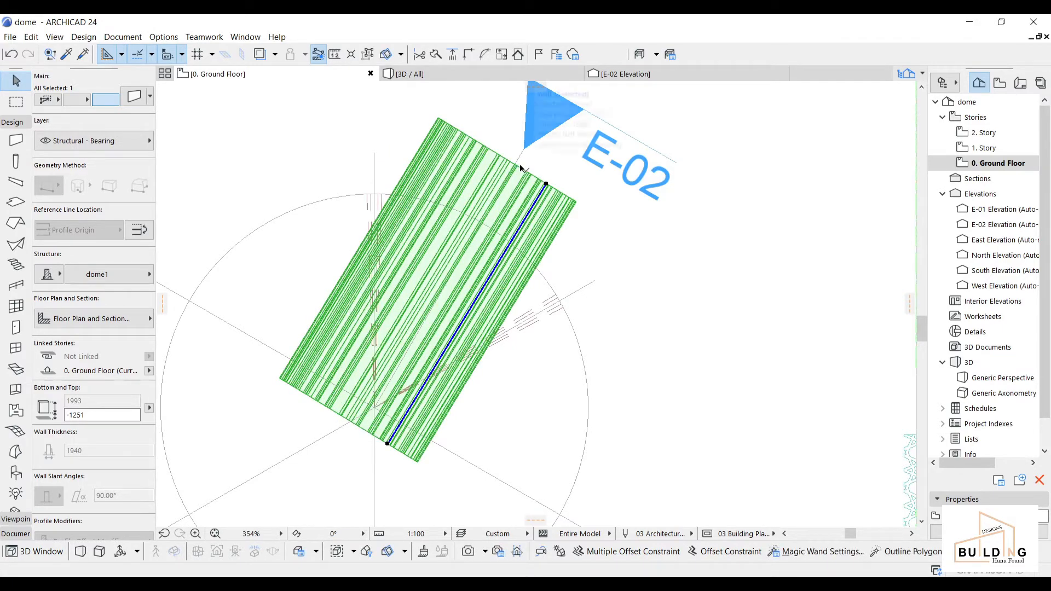
left_click(483, 74)
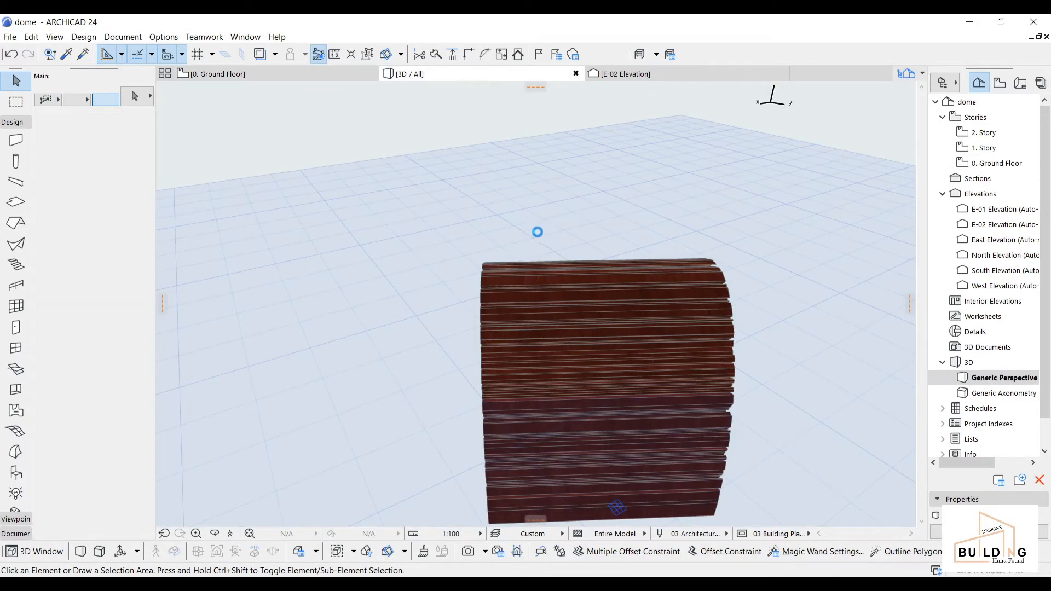
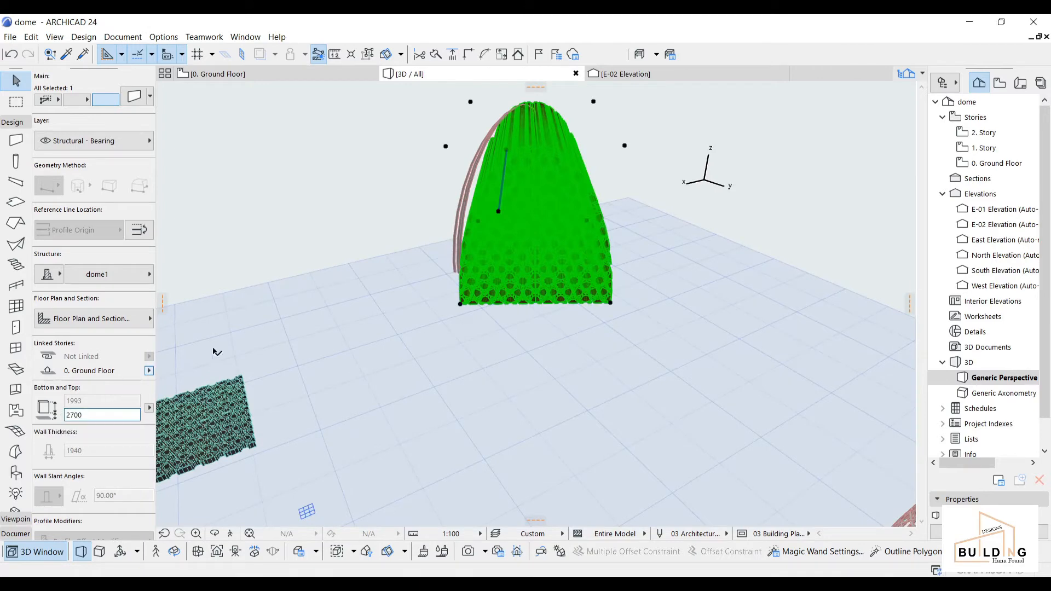
Step: Move the curved dome wall by its corner to a new point on the ground plane
scroll(686, 199, "down", 2)
middle_click_drag(553, 249, 425, 371)
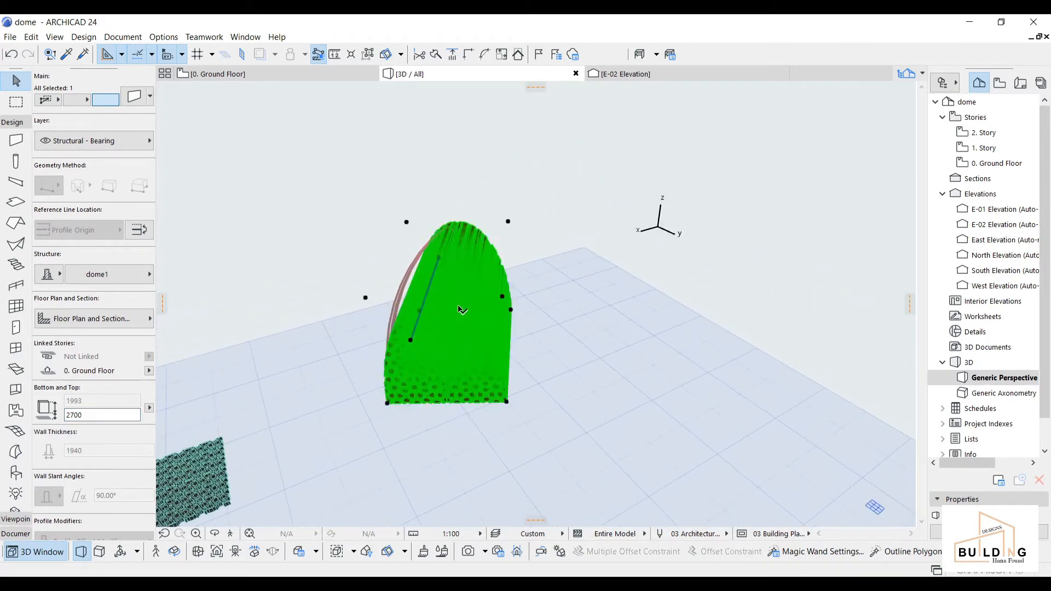
scroll(467, 235, "up", 3)
scroll(468, 235, "up", 3)
middle_click_drag(467, 277, 641, 155)
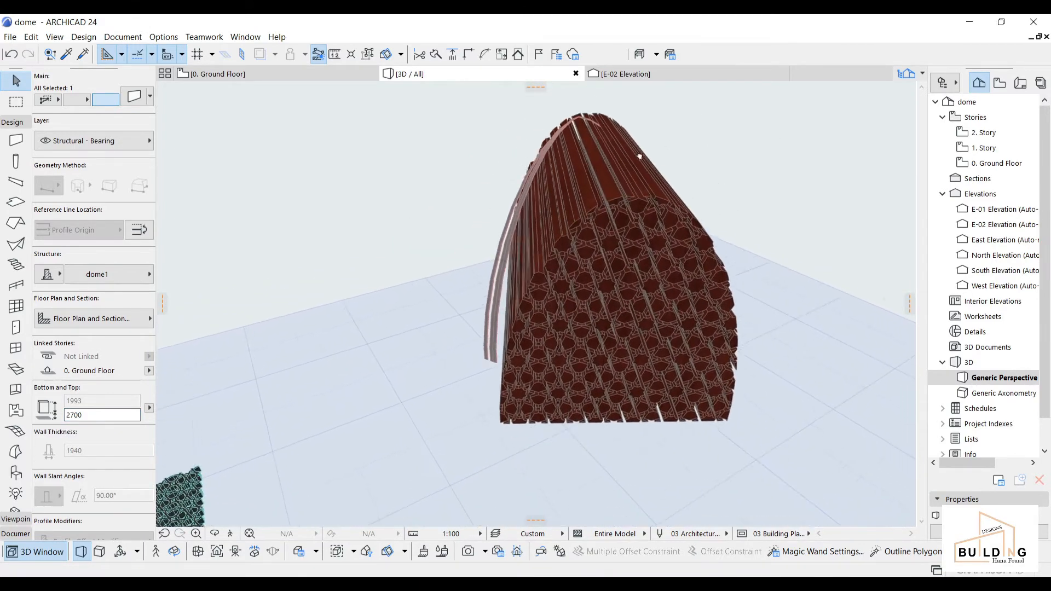
scroll(475, 435, "up", 4)
scroll(493, 389, "down", 2)
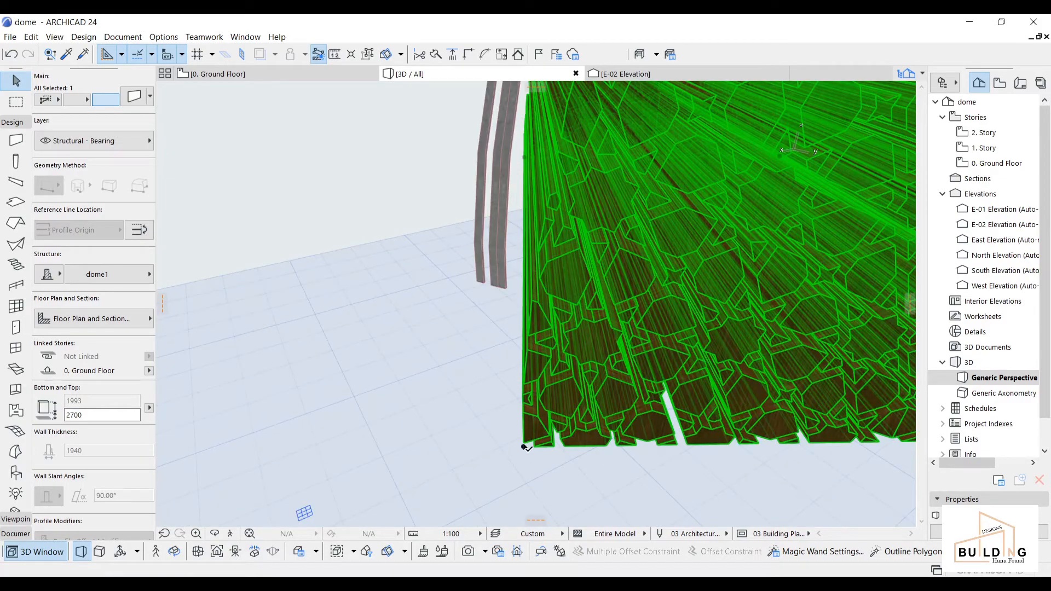
left_click(524, 441)
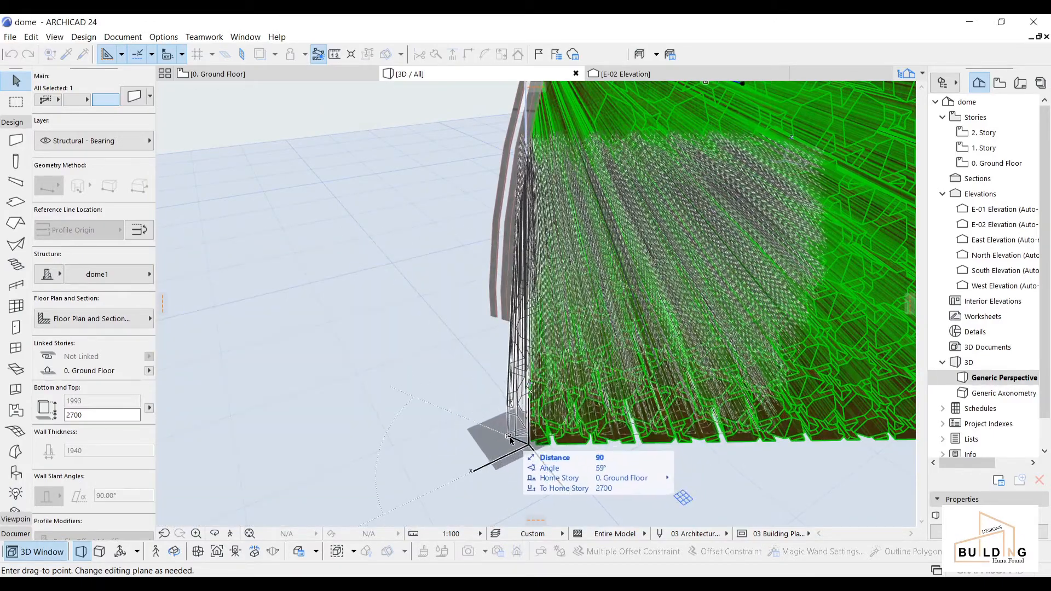
left_click(529, 448)
Step: Move the dome wall a second time with Ctrl+D to refine its position
scroll(514, 299, "down", 5)
key("ctrl+d")
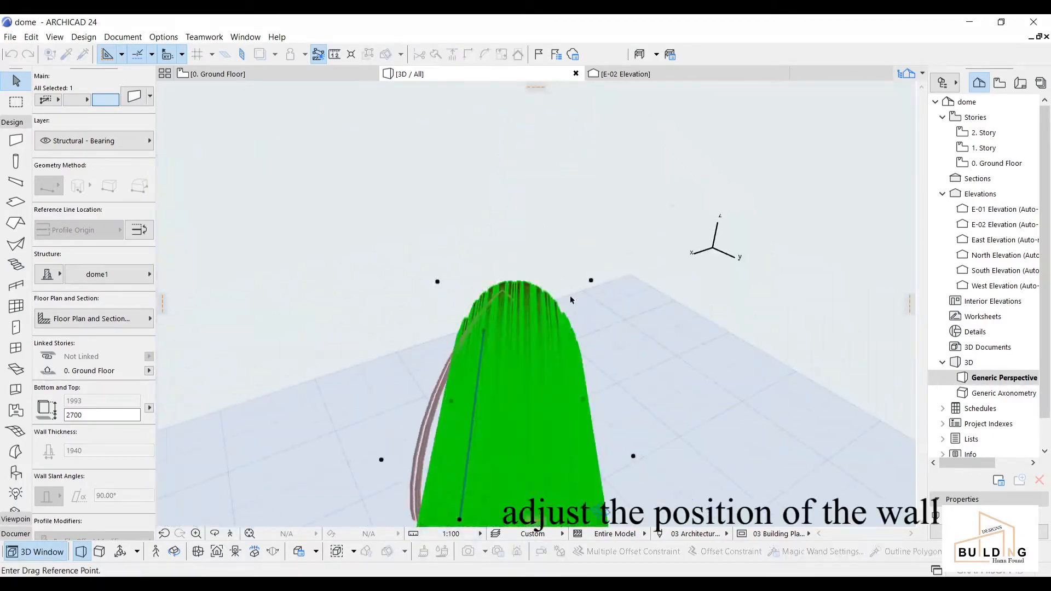
left_click(591, 280)
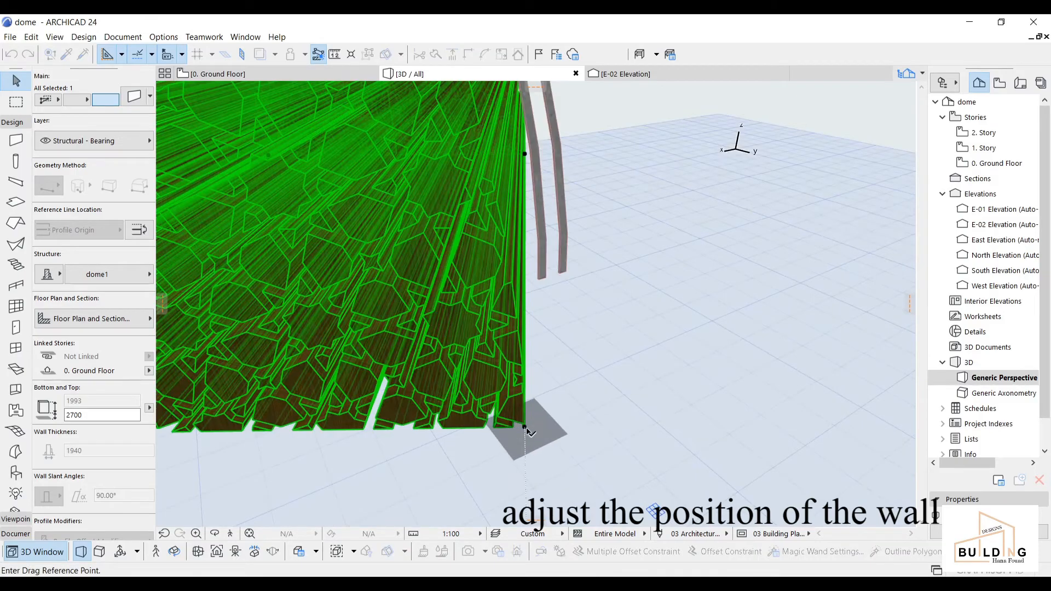
left_click(560, 424)
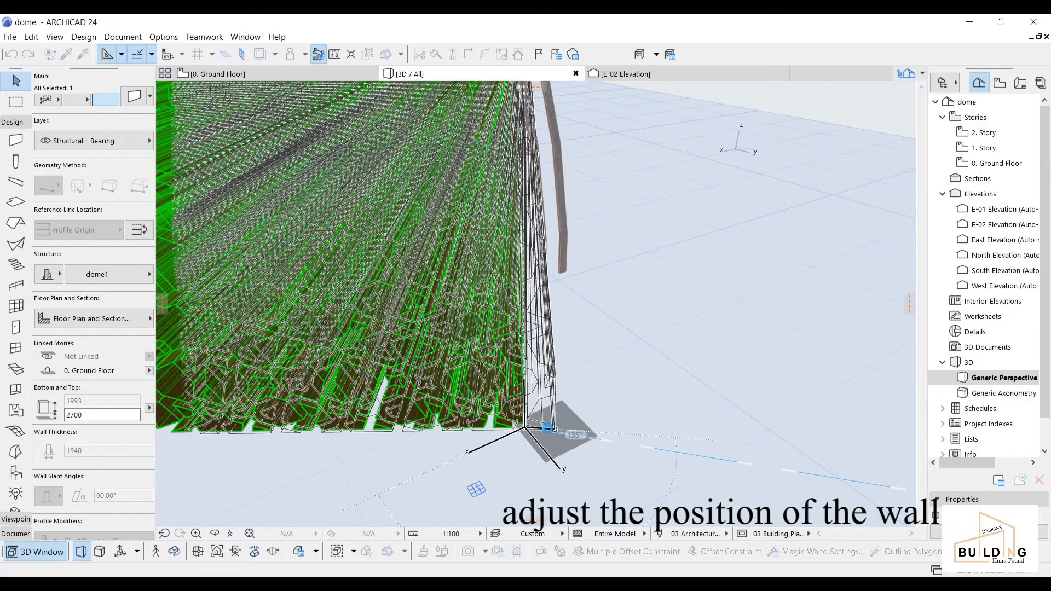
scroll(548, 428, "up", 3)
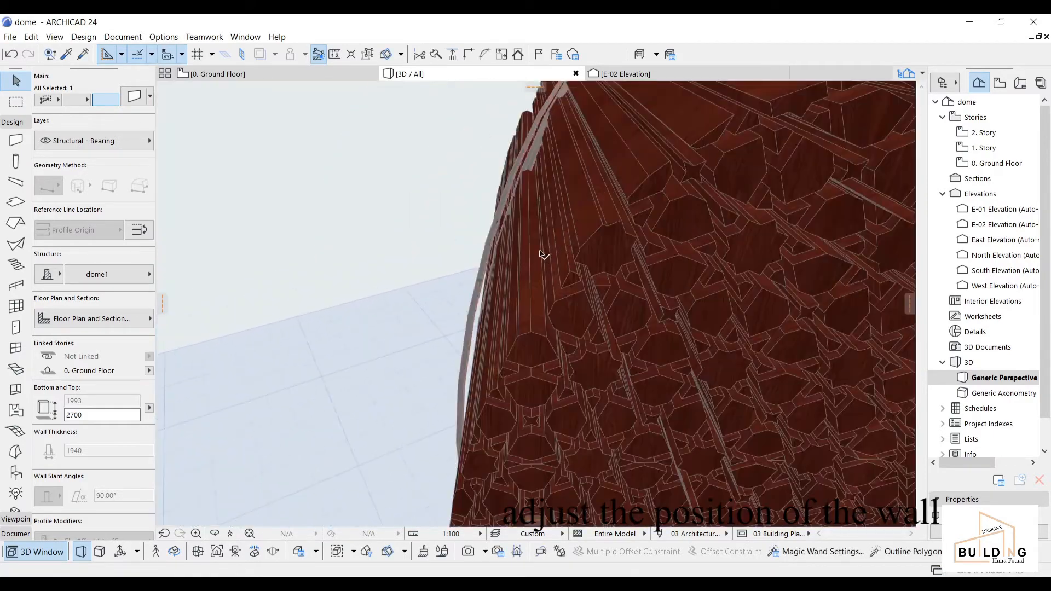
key("Escape")
Step: Reselect the dome wall's corner and orbit to check its placement against the vault
middle_click_drag(518, 268, 295, 298, "shift")
scroll(463, 342, "up", 3)
scroll(529, 326, "down", 3)
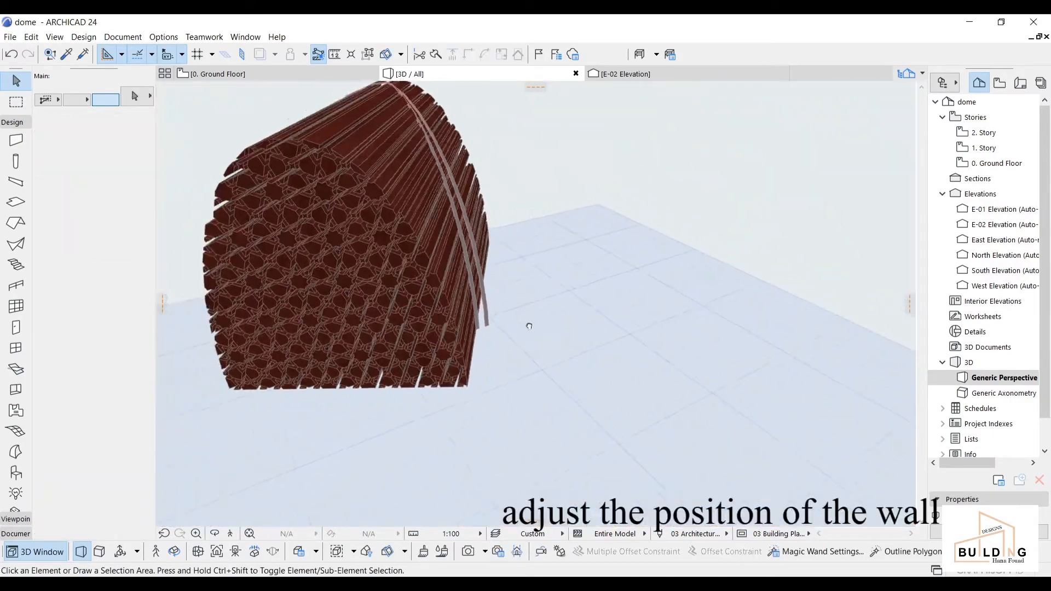
middle_click_drag(530, 327, 762, 266)
scroll(618, 328, "up", 3)
left_click(522, 332)
left_click(522, 332)
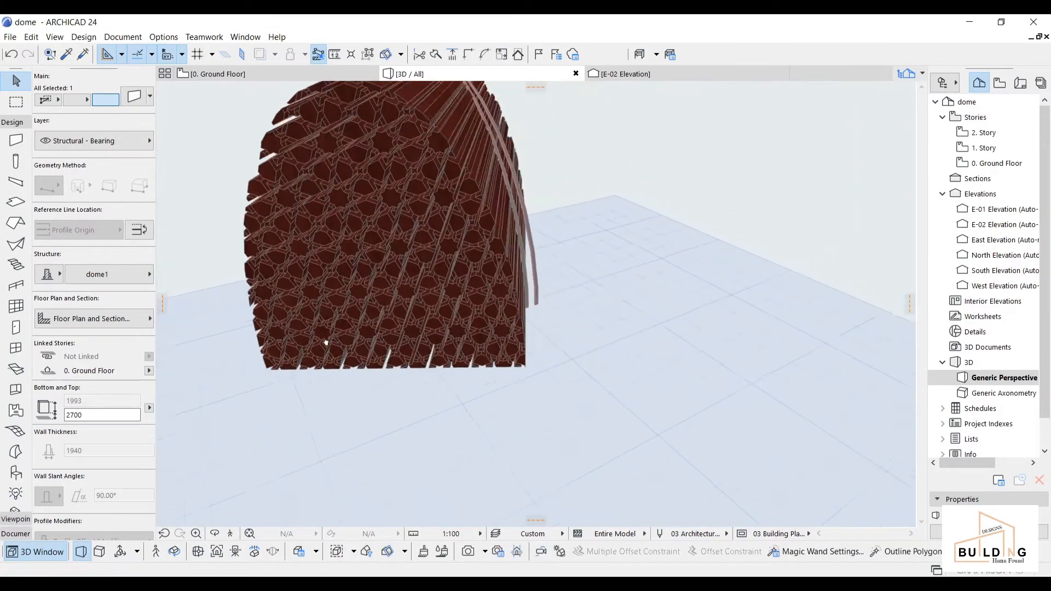
scroll(486, 350, "up", 3)
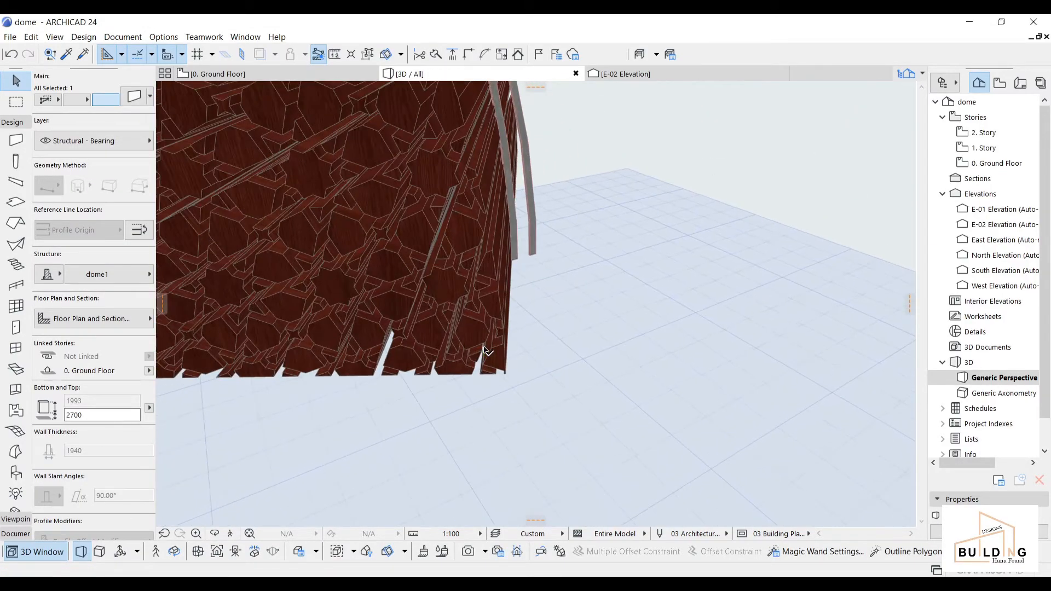
scroll(485, 350, "down", 4)
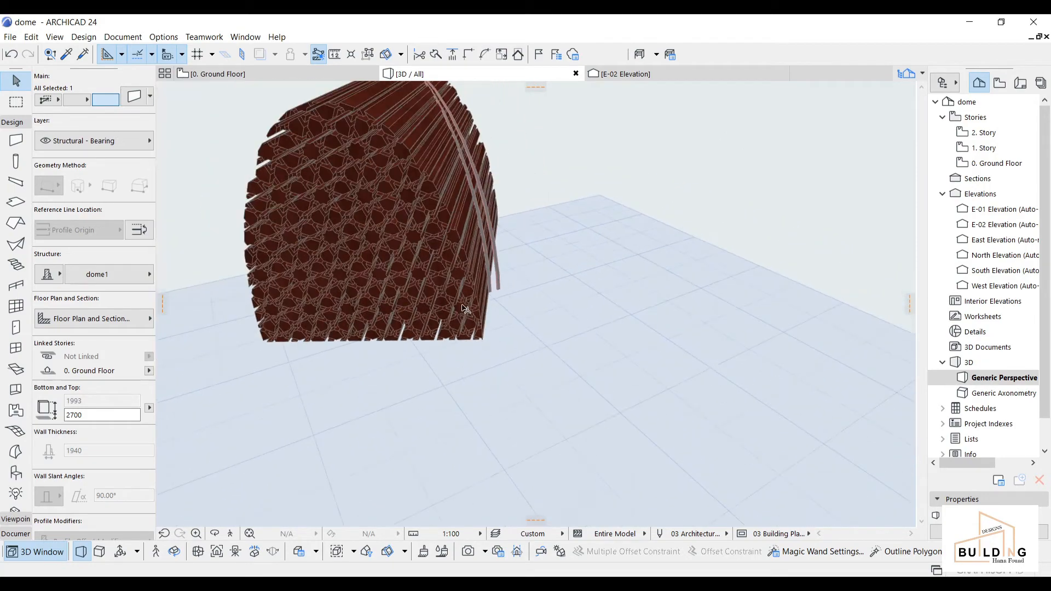
middle_click_drag(465, 309, 687, 315, "shift")
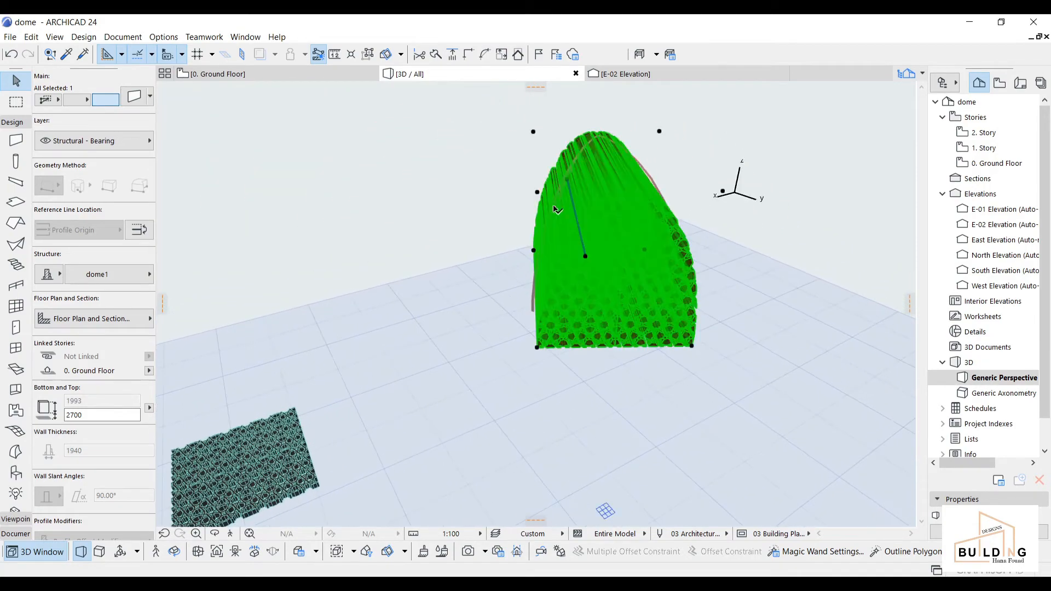
key("Escape")
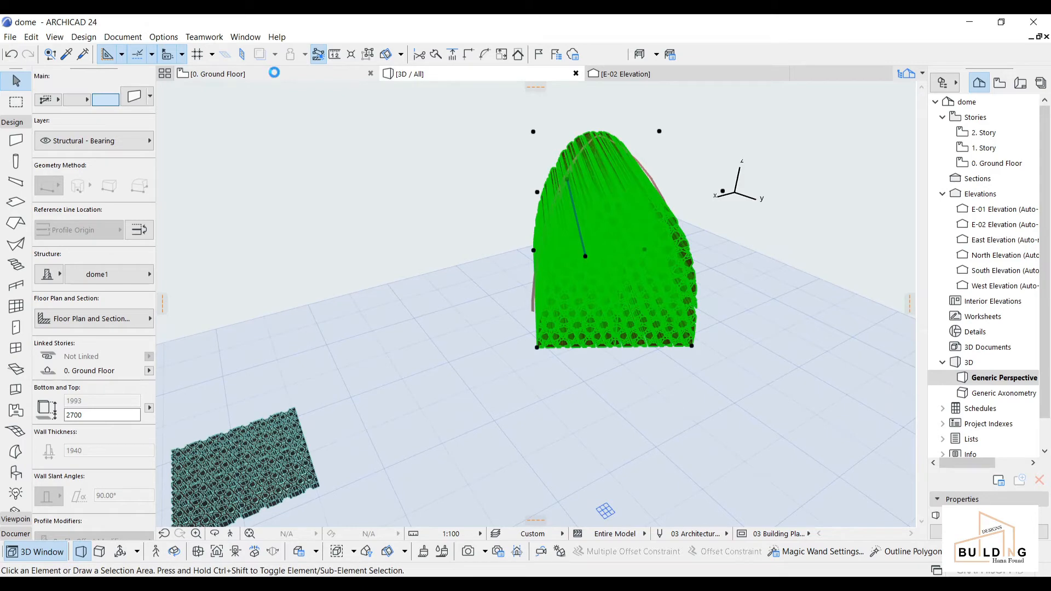
middle_click_drag(696, 304, 537, 290)
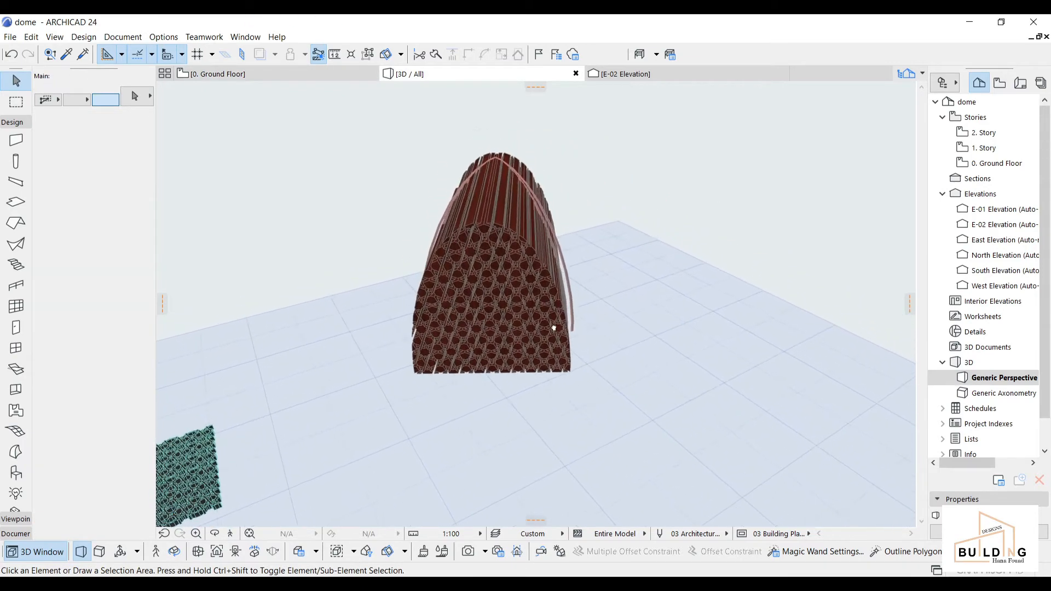
Step: On the 0. Ground Floor plan, rotate a copy of the shell strip 1° about the dome centre
left_click(214, 74)
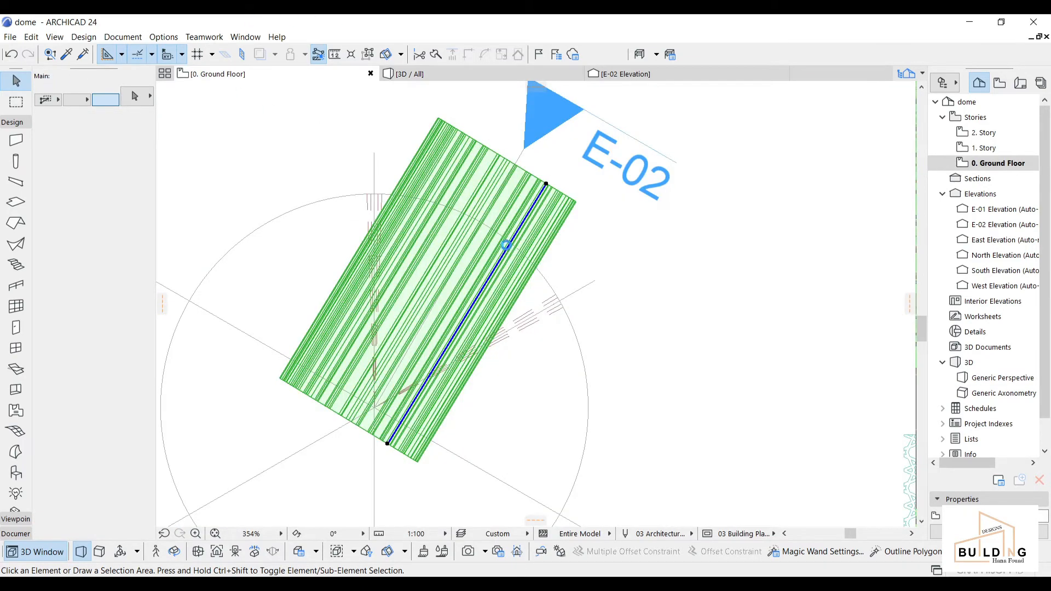
scroll(506, 244, "down", 3)
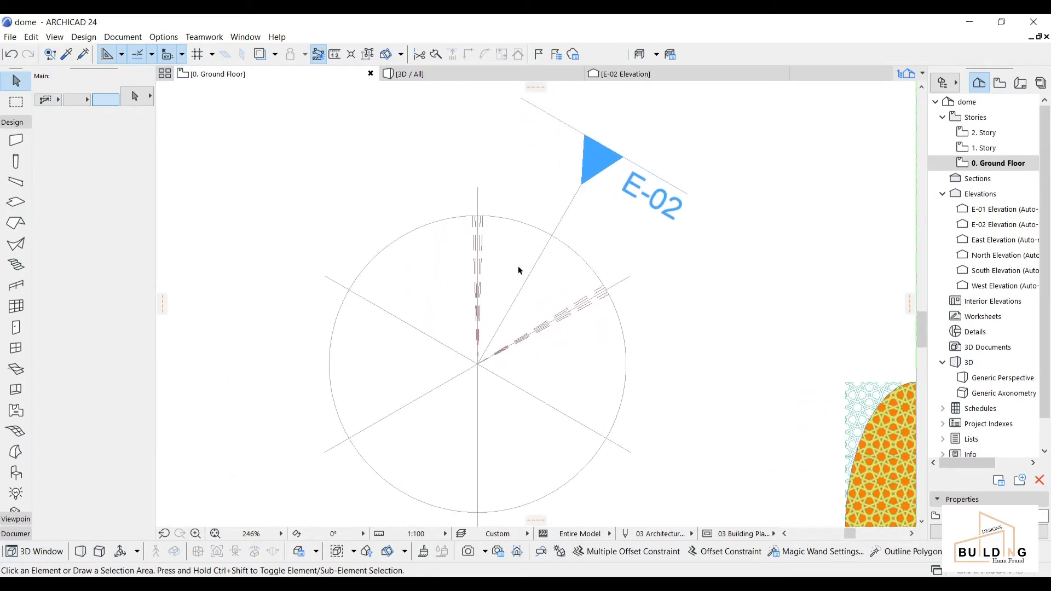
left_click(17, 243)
key("Escape")
scroll(632, 292, "up", 6)
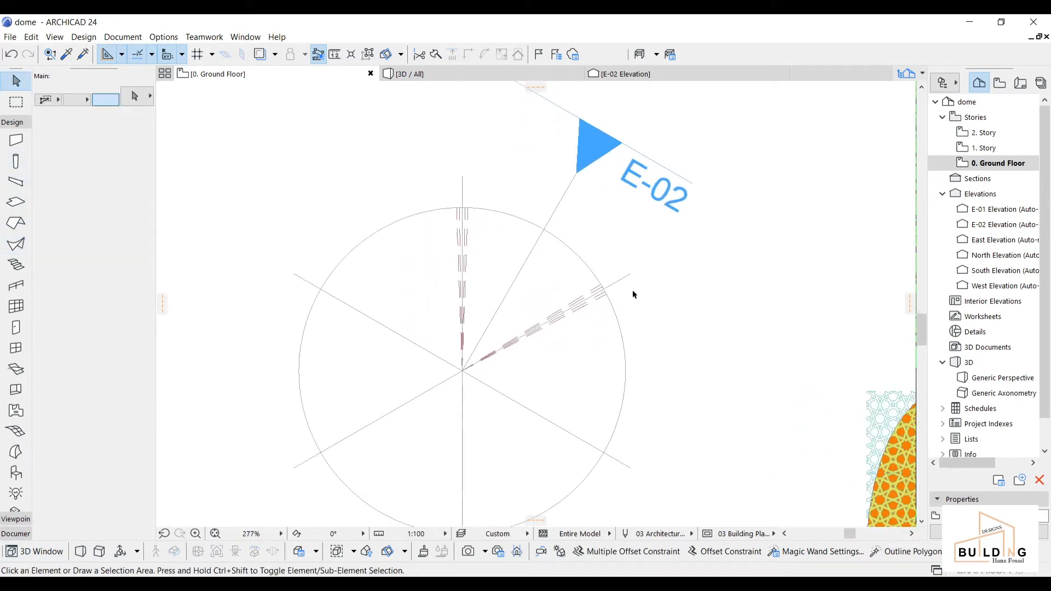
left_click(565, 284)
middle_click_drag(548, 319, 621, 317)
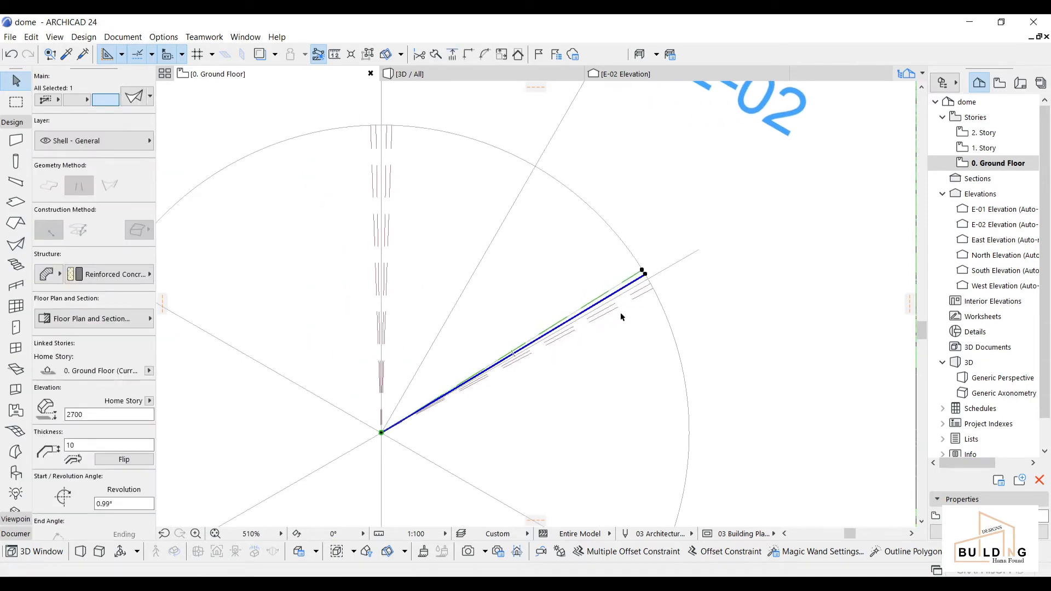
key("ctrl+alt+e")
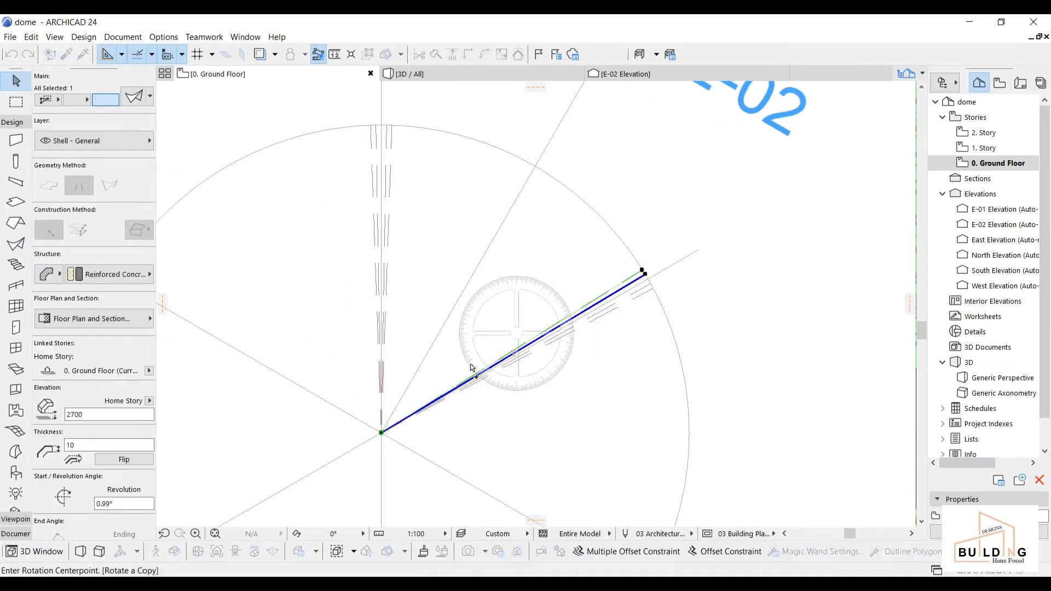
left_click(381, 433)
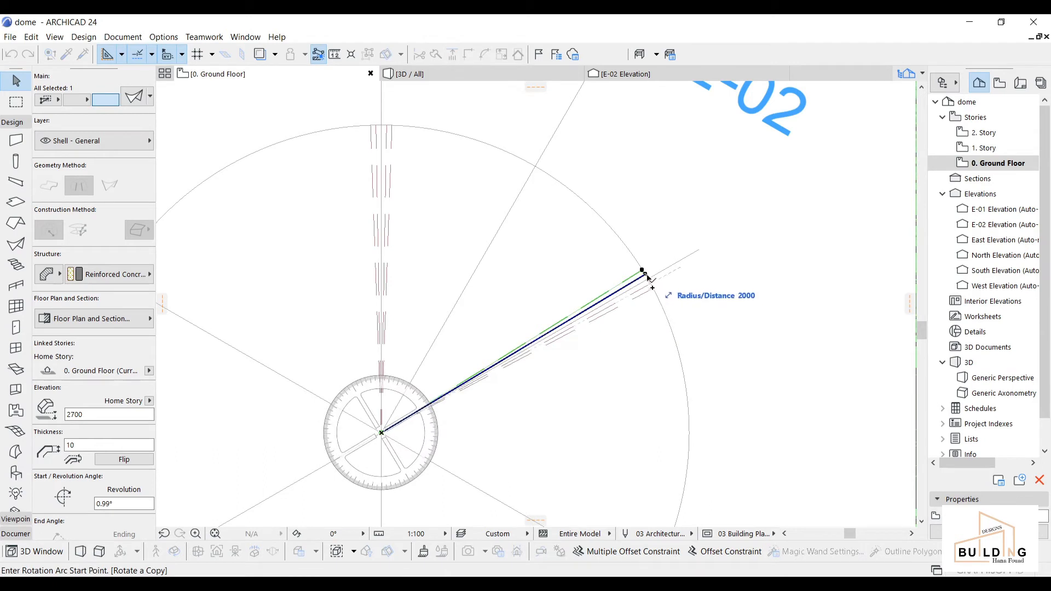
left_click(643, 273)
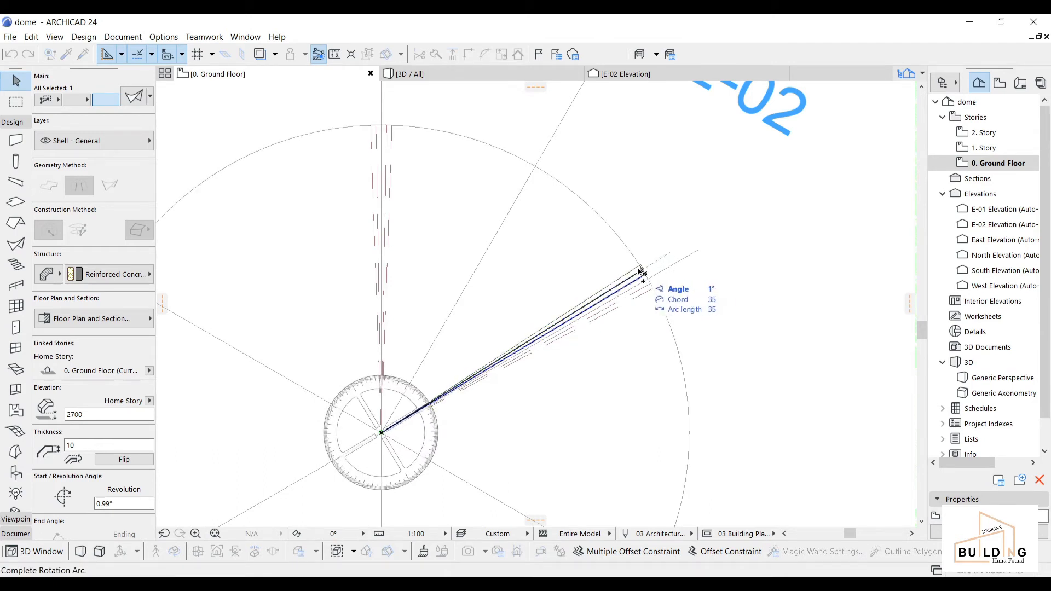
left_click(640, 271)
Step: Drag the copied shell's end node to widen its revolution angle to 56°
left_click(641, 269)
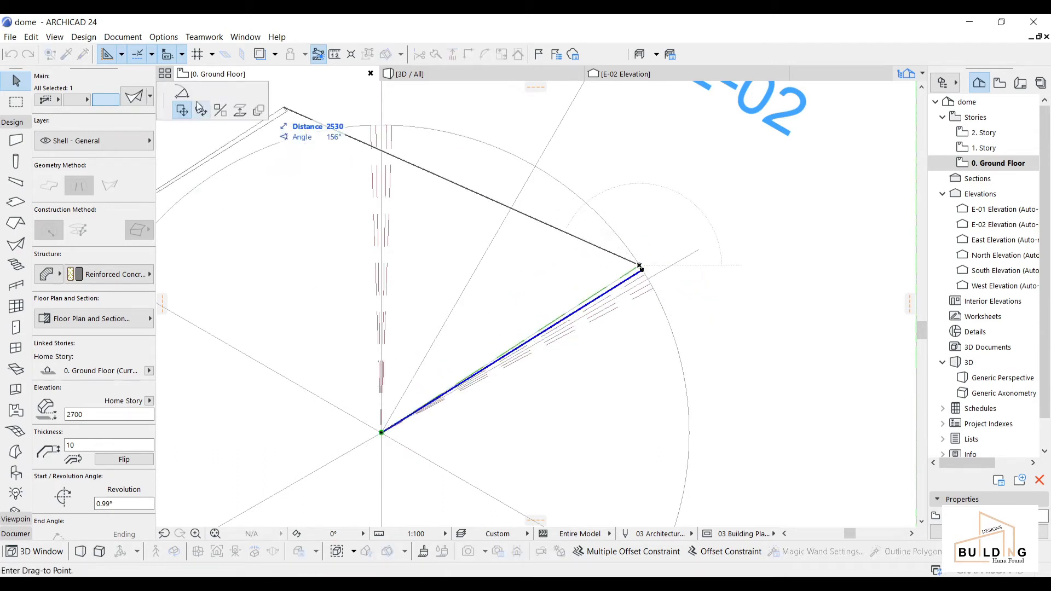
left_click(391, 126)
left_click(457, 73)
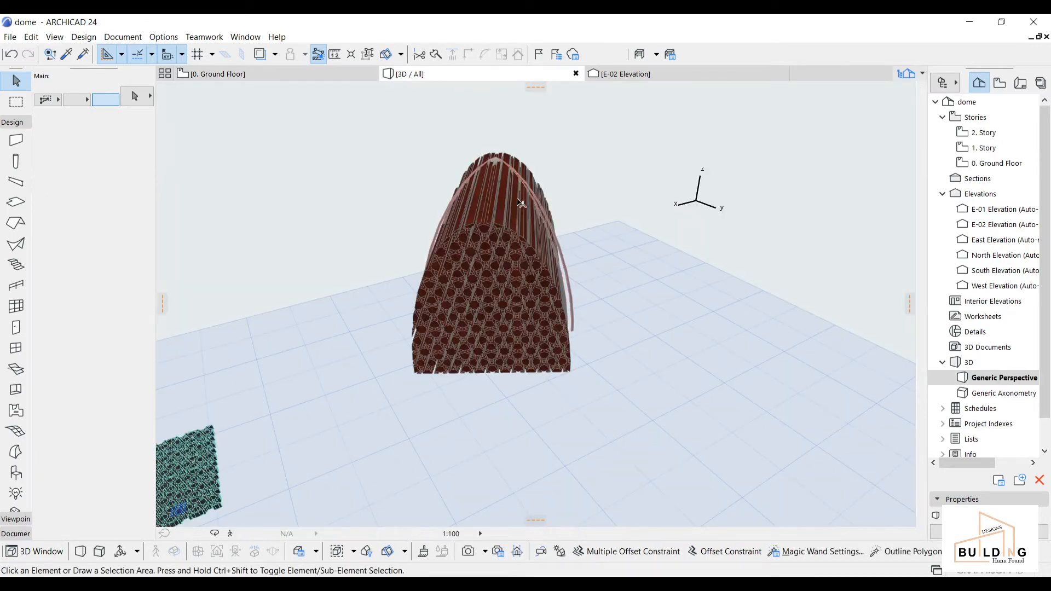
Step: Open Solid Element Operations and set the shell as the Target
scroll(505, 162, "up", 5)
middle_click_drag(513, 159, 570, 291)
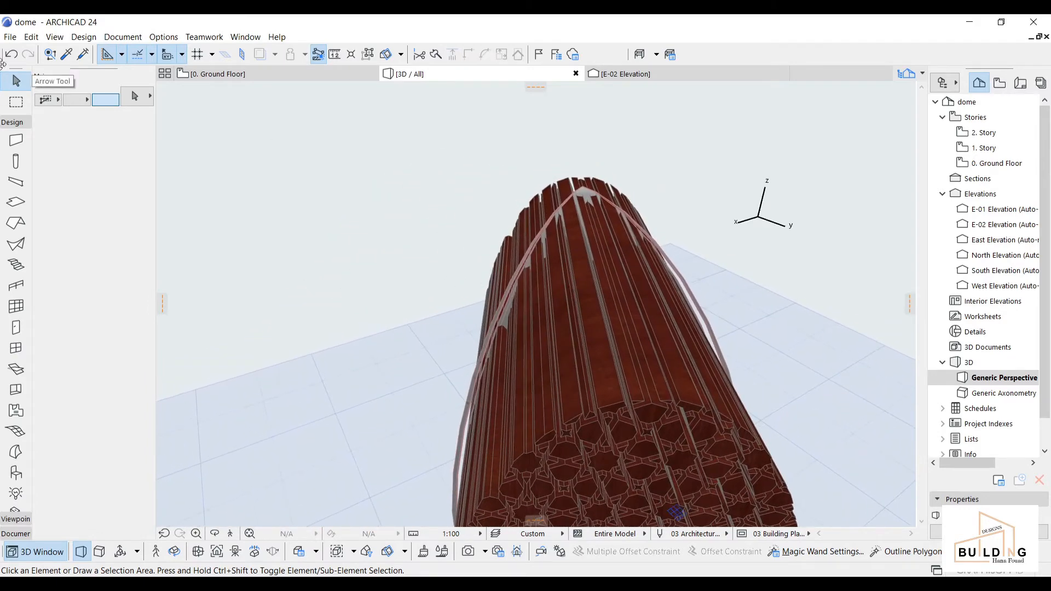
left_click(121, 36)
mouse_move(93, 36)
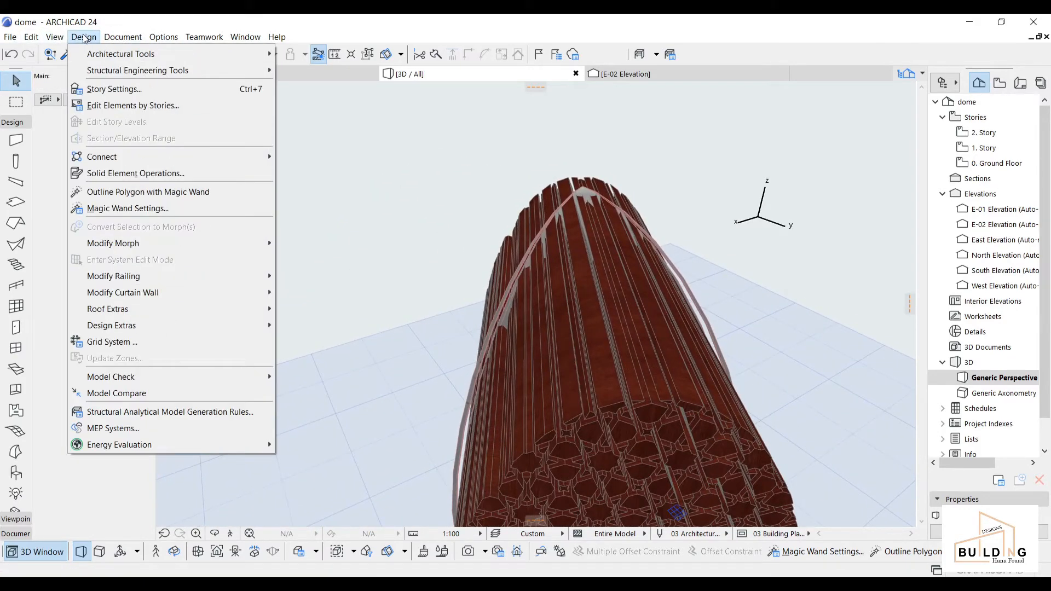
left_click(128, 174)
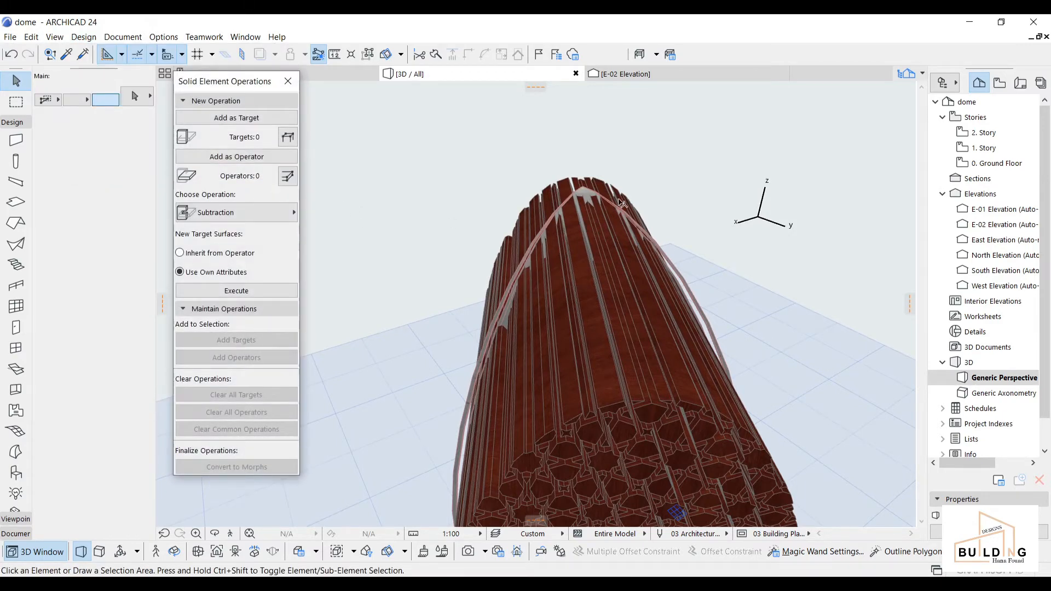
scroll(621, 203, "up", 5)
left_click(590, 202)
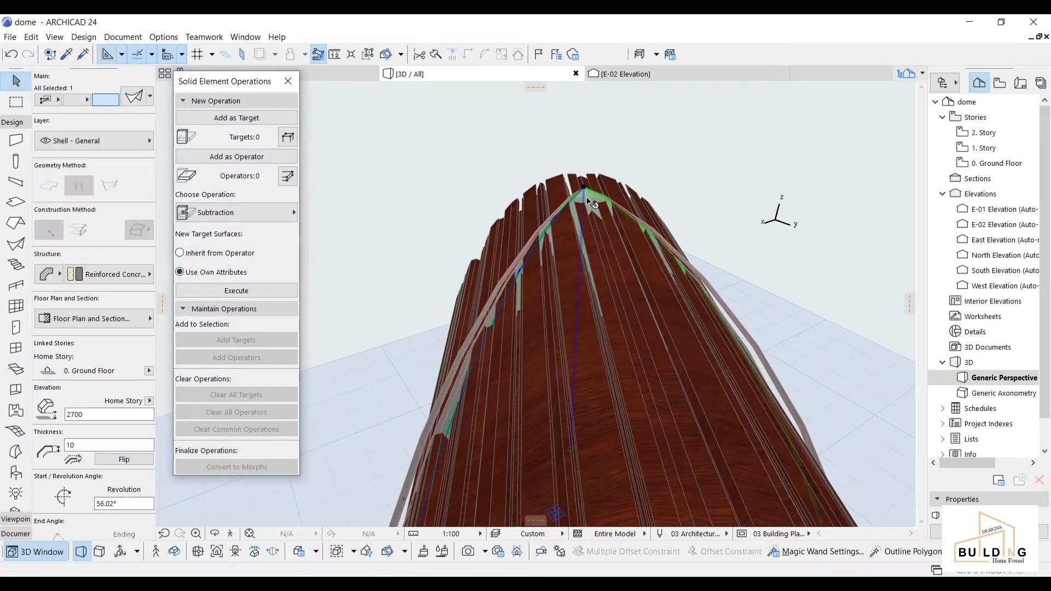
left_click(237, 118)
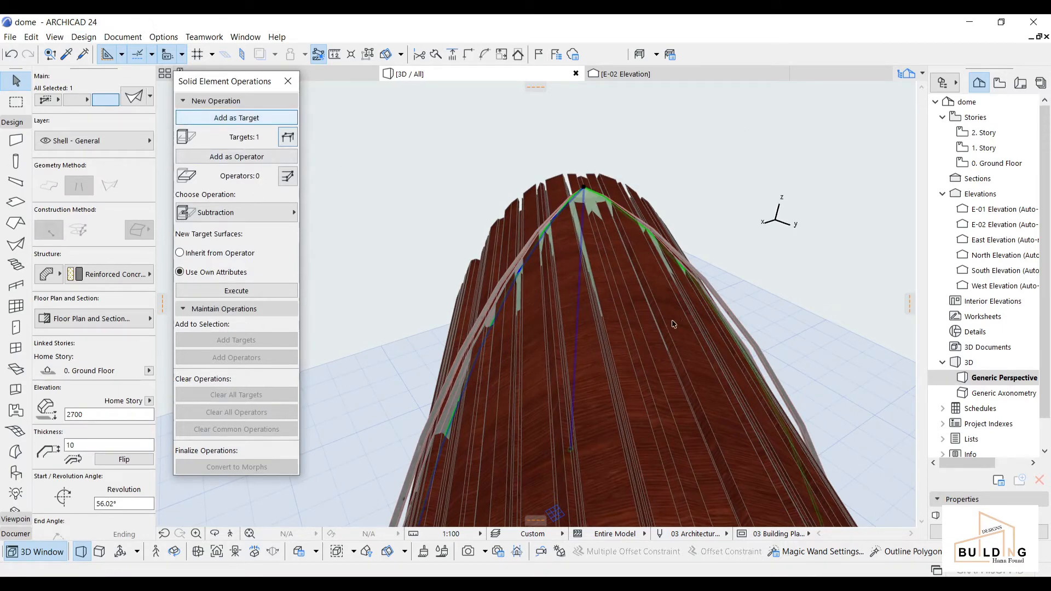
Step: Set the patterned dome1 element as Operator, execute Subtraction, and close the palette
left_click(624, 187)
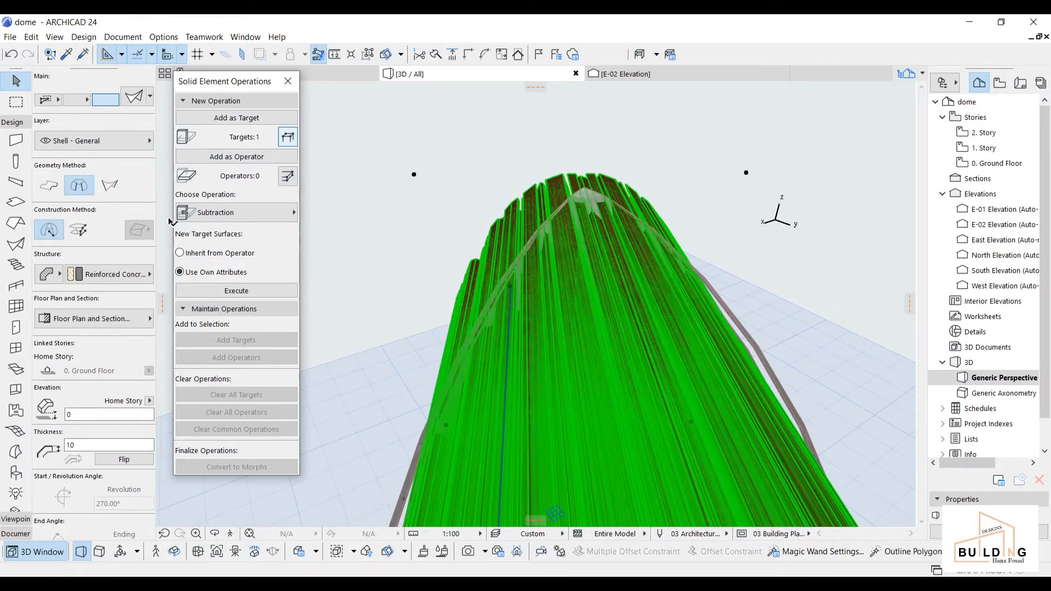
left_click(242, 160)
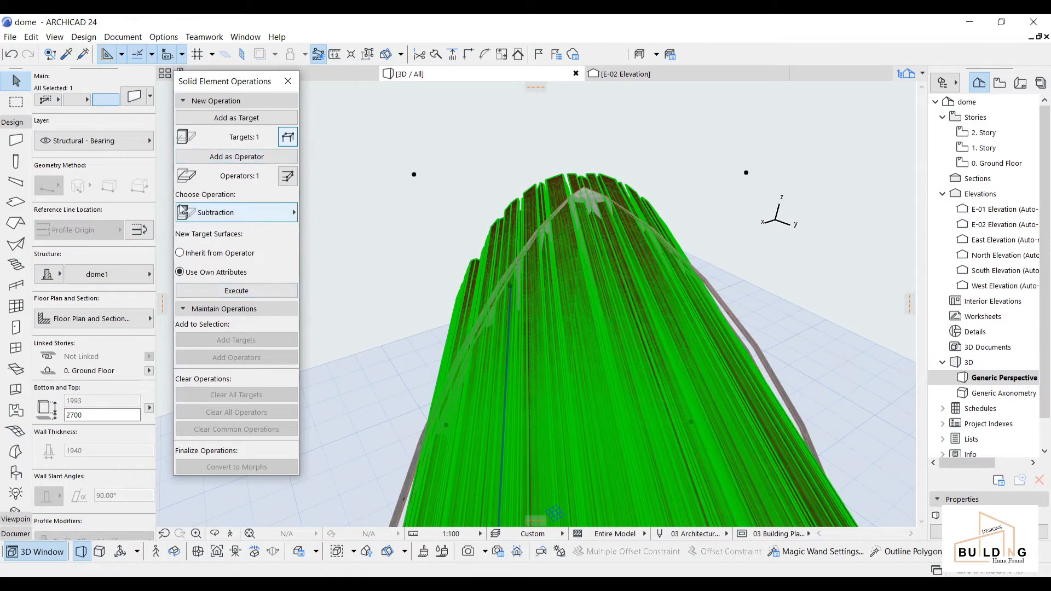
left_click(239, 294)
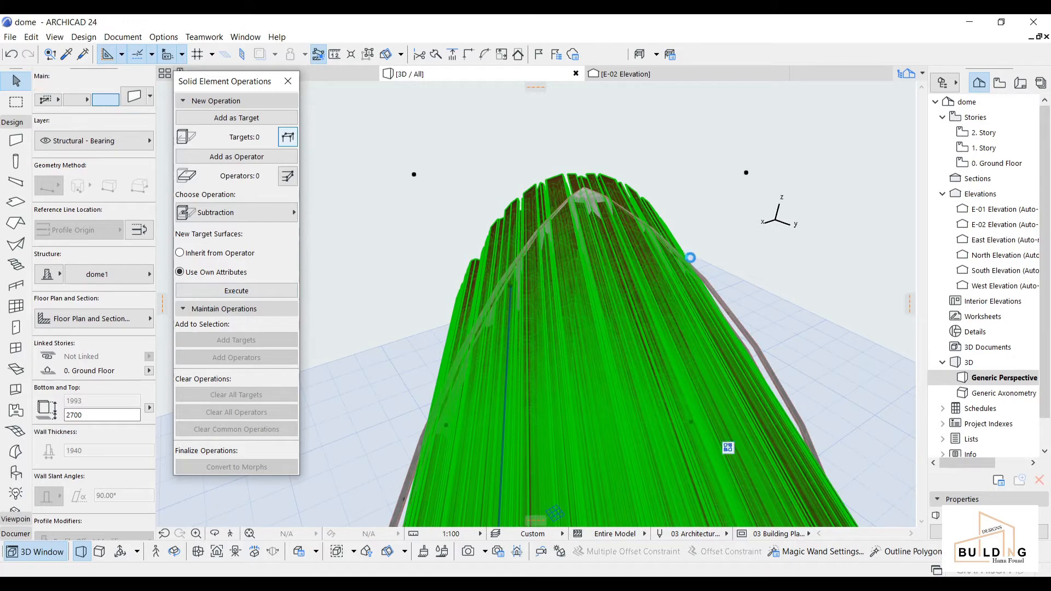
left_click(683, 273)
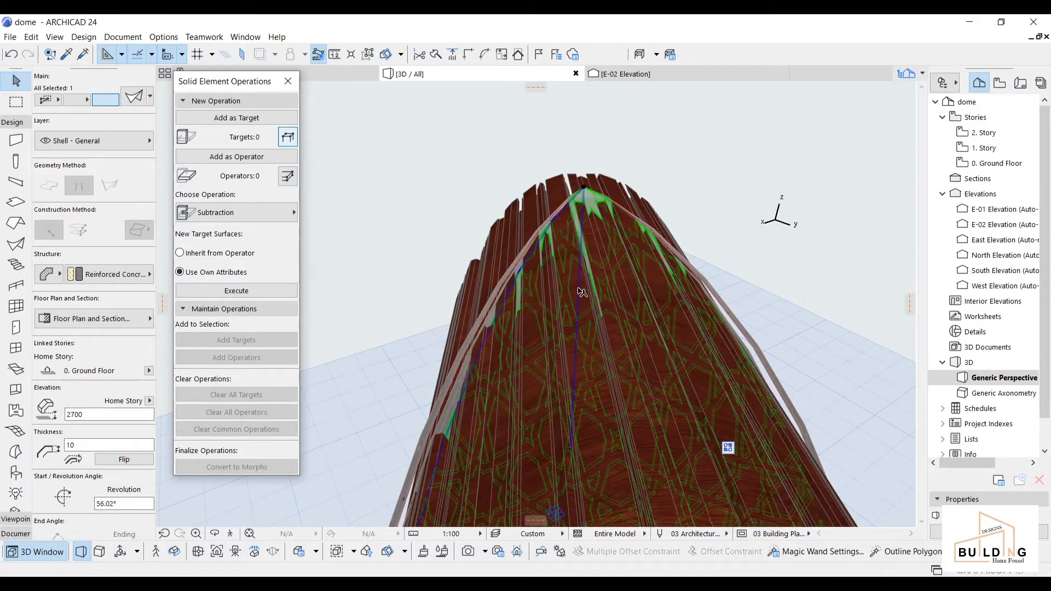
scroll(528, 261, "down", 5)
left_click(288, 81)
scroll(464, 264, "up", 2)
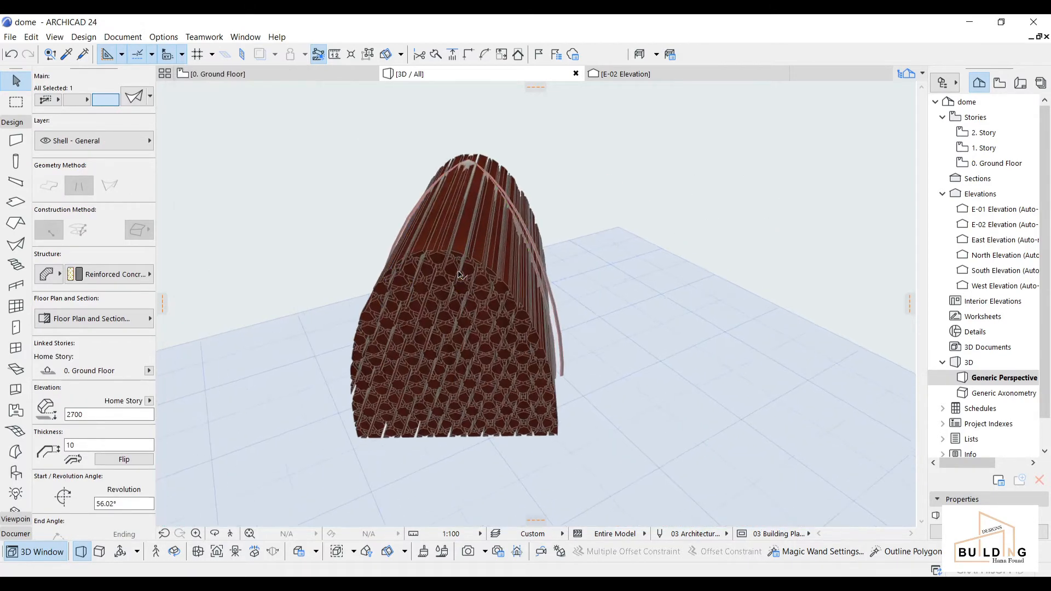
Step: Delete the '3D cutting element' layer together with its elements
key("Escape")
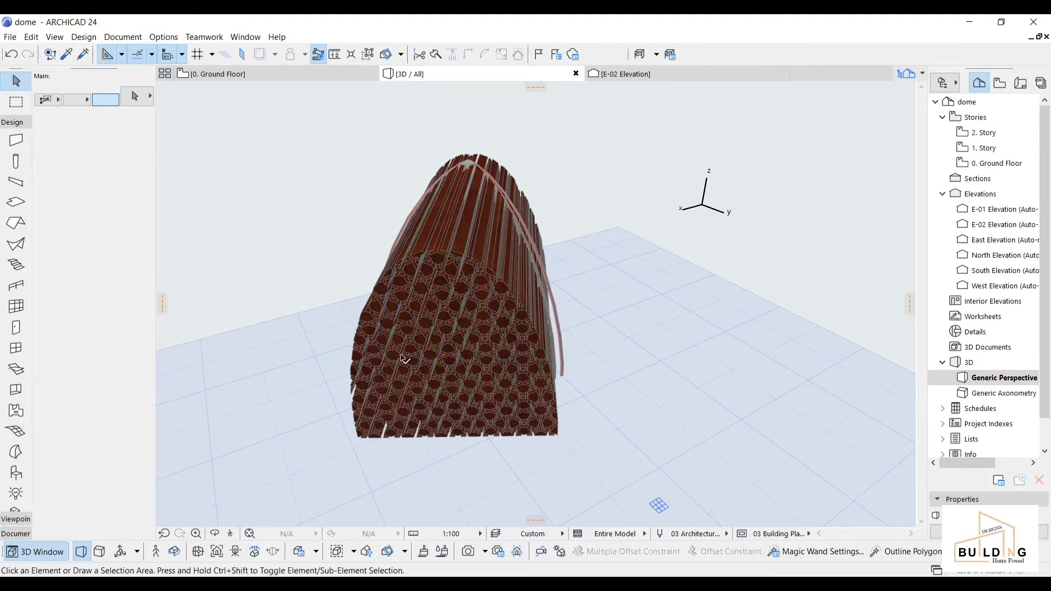
left_click(163, 37)
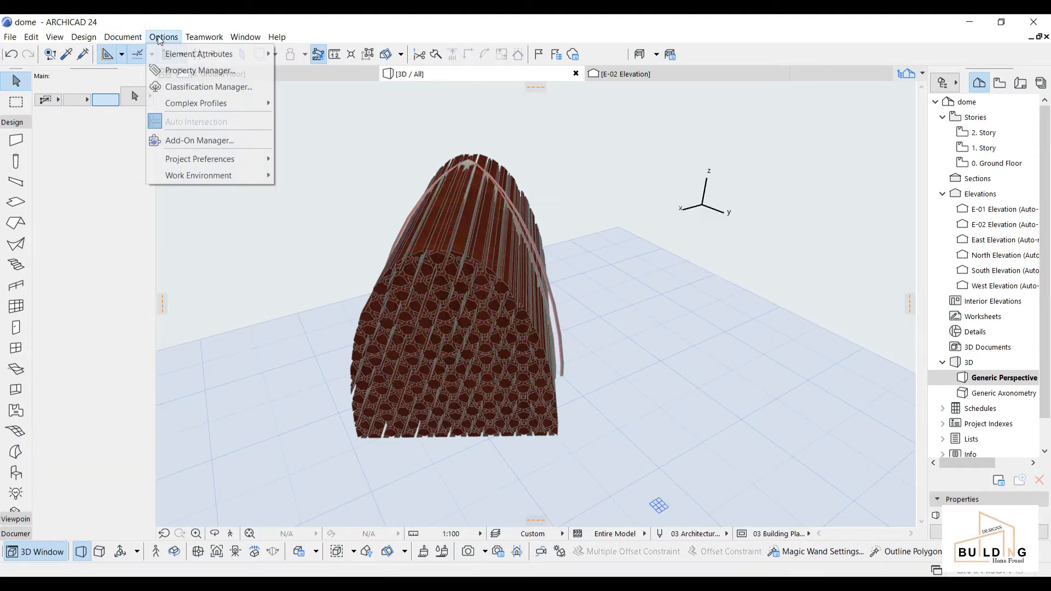
mouse_move(219, 54)
left_click(336, 55)
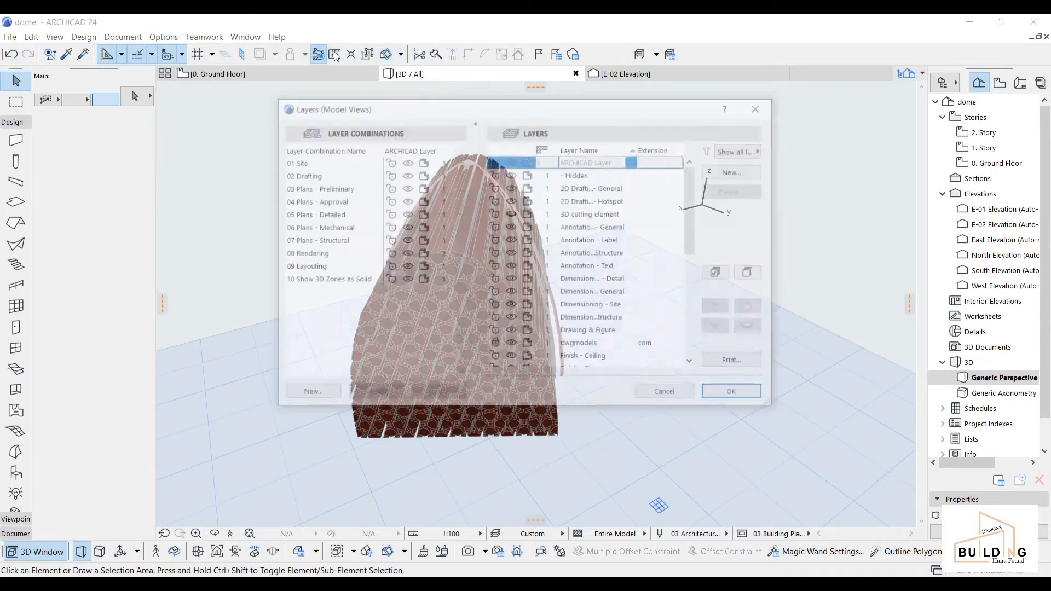
left_click(576, 214)
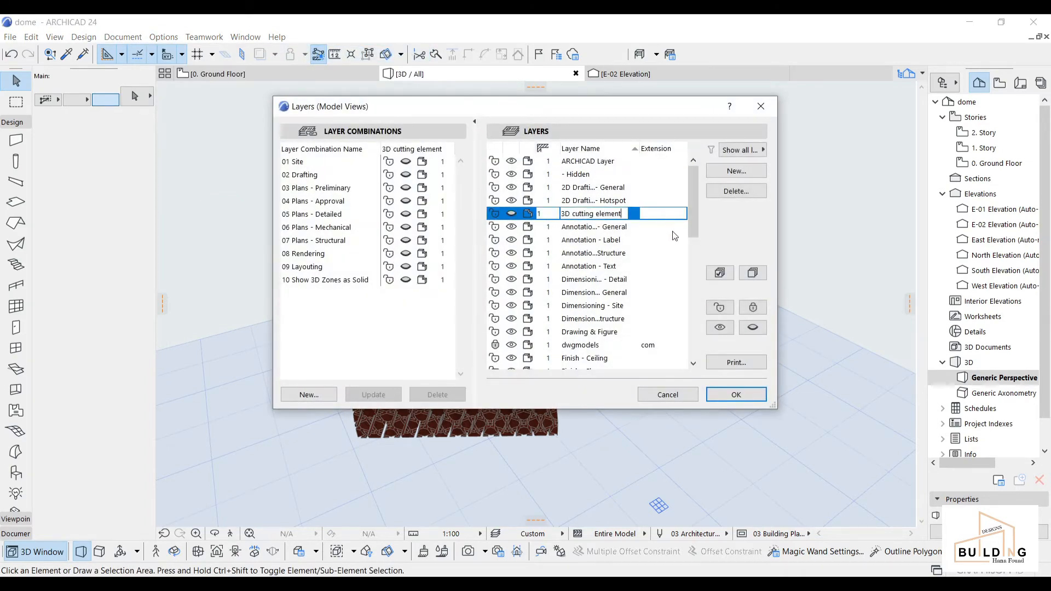
left_click(737, 191)
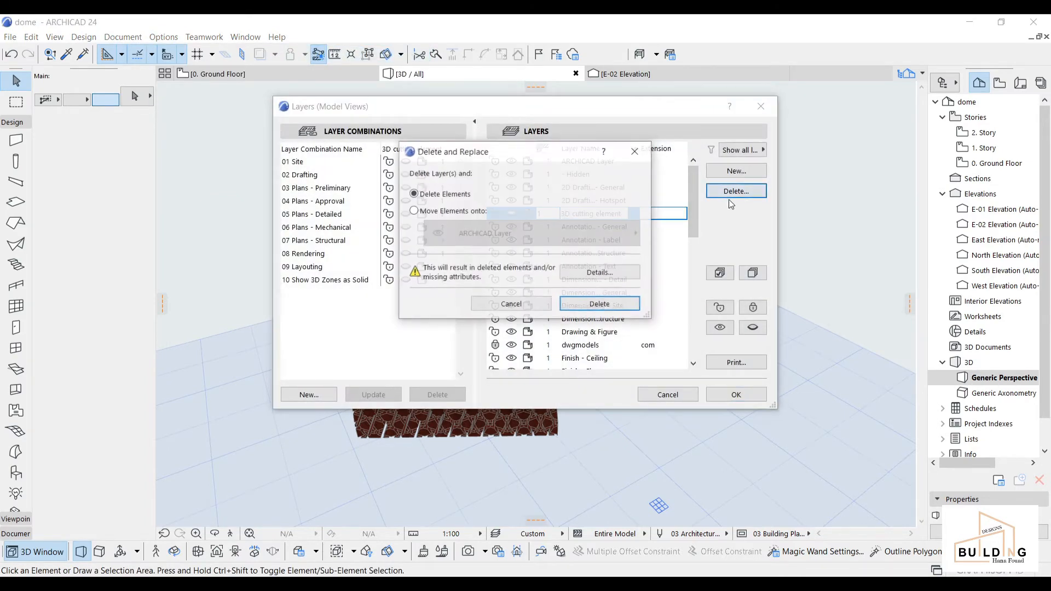
left_click(590, 307)
Step: Create a new empty layer named '3D cutting element' and confirm the Layers dialog
left_click(724, 172)
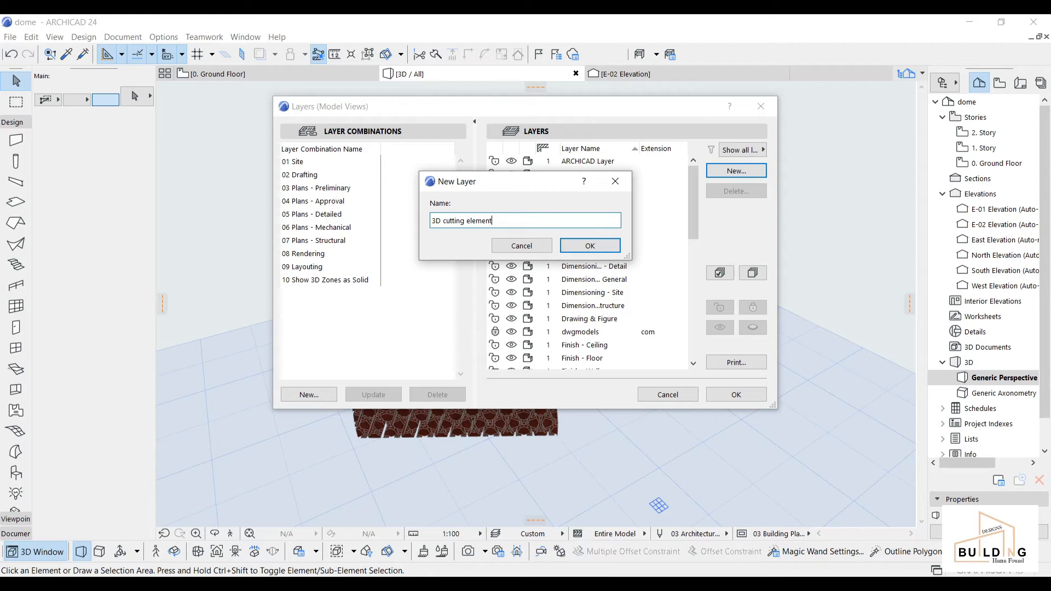
left_click(606, 245)
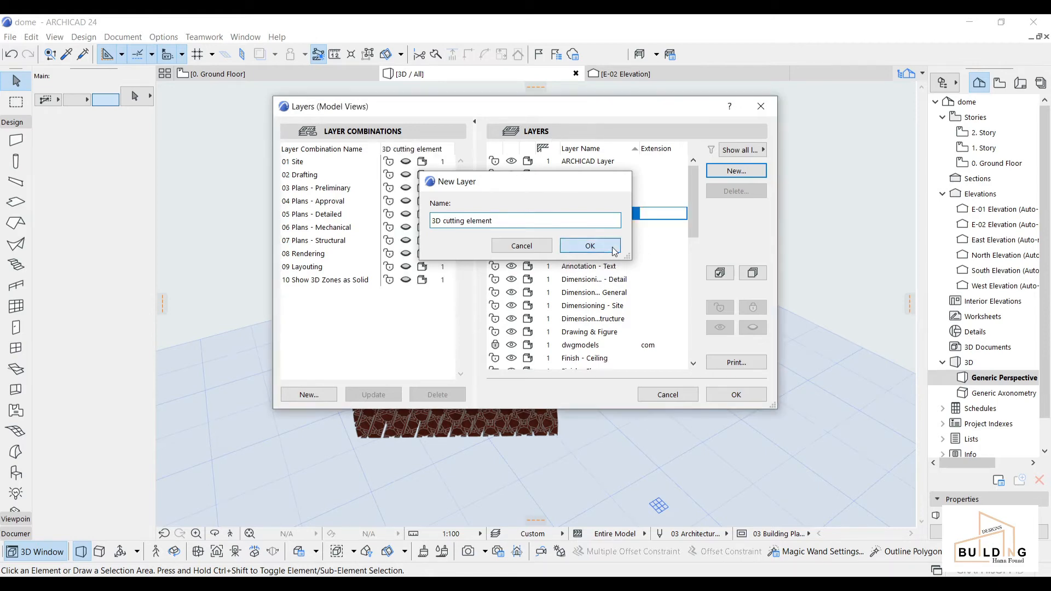
left_click(736, 394)
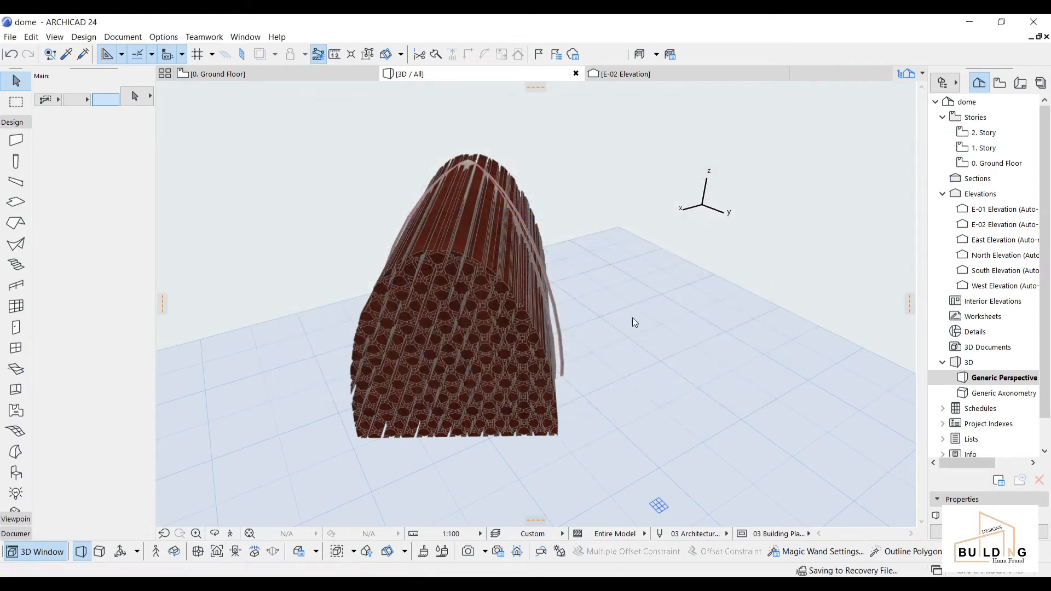
left_click(460, 267)
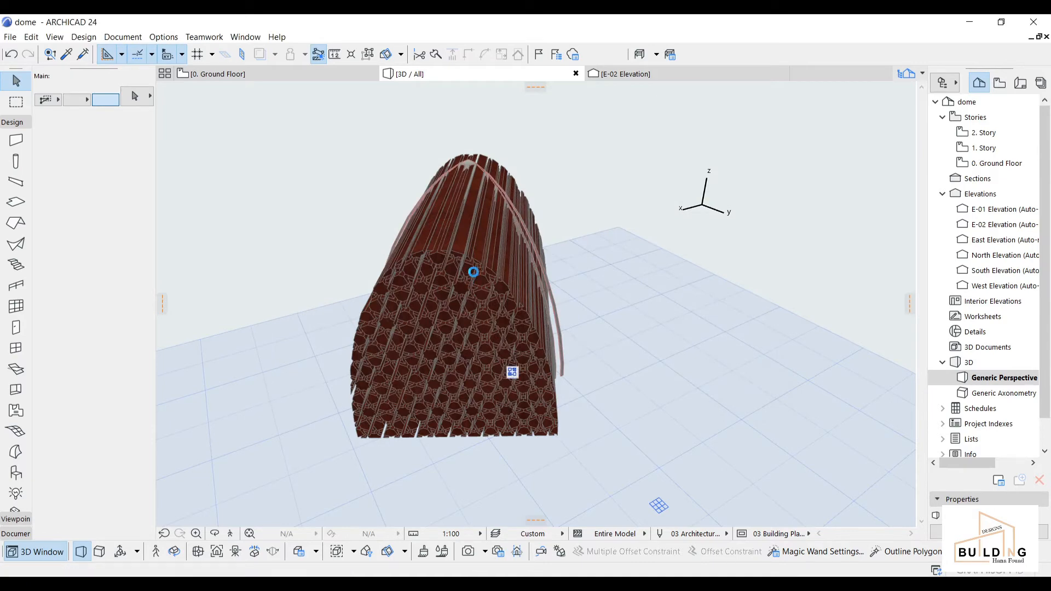
Step: Put the selected cutting element on the '3D cutting element' layer and hide that layer
left_click(117, 142)
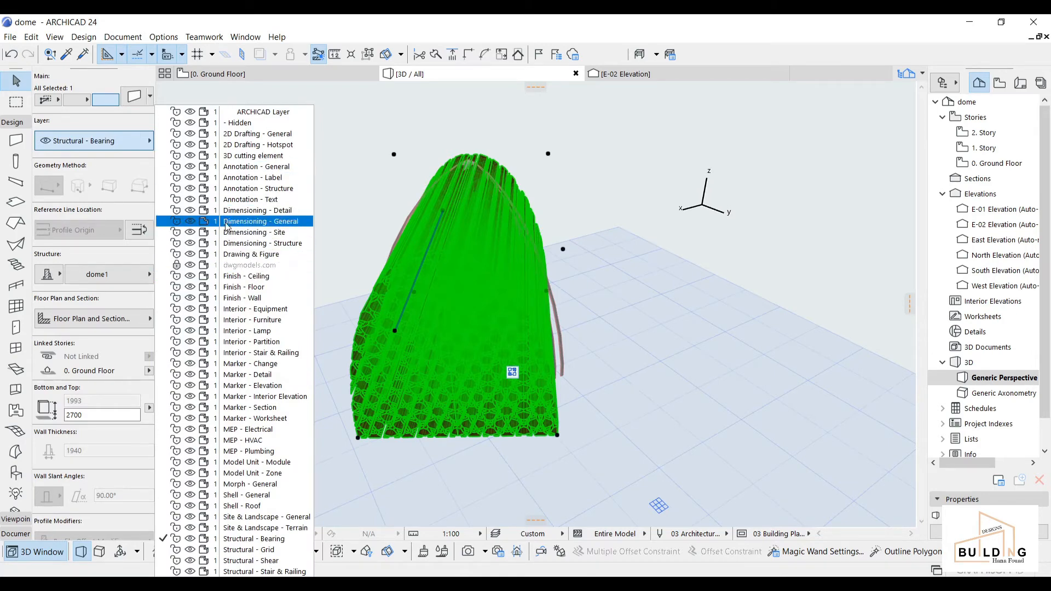
left_click(246, 157)
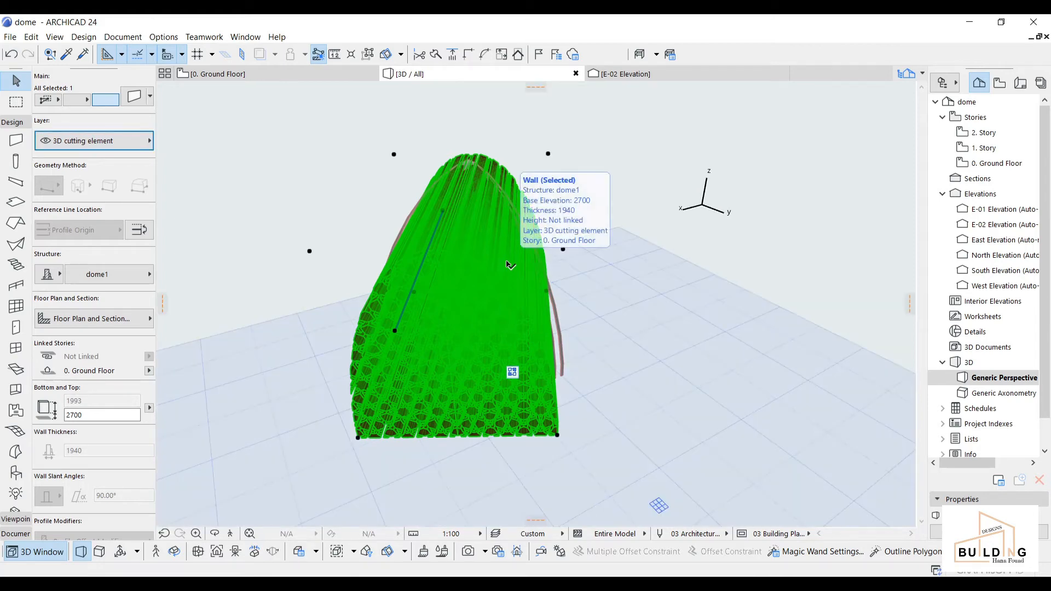
left_click(164, 36)
mouse_move(191, 54)
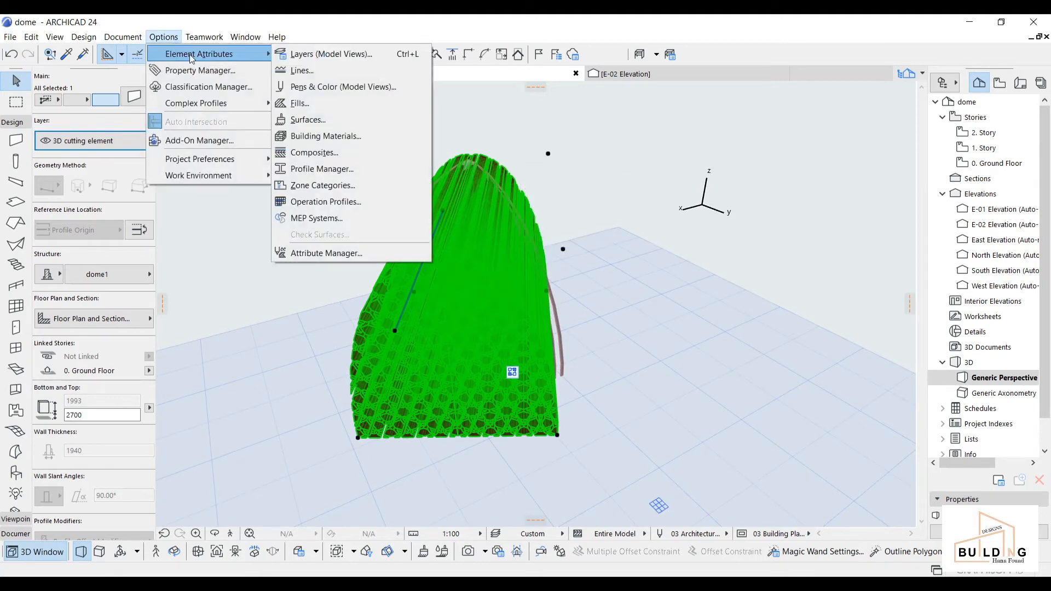
left_click(340, 54)
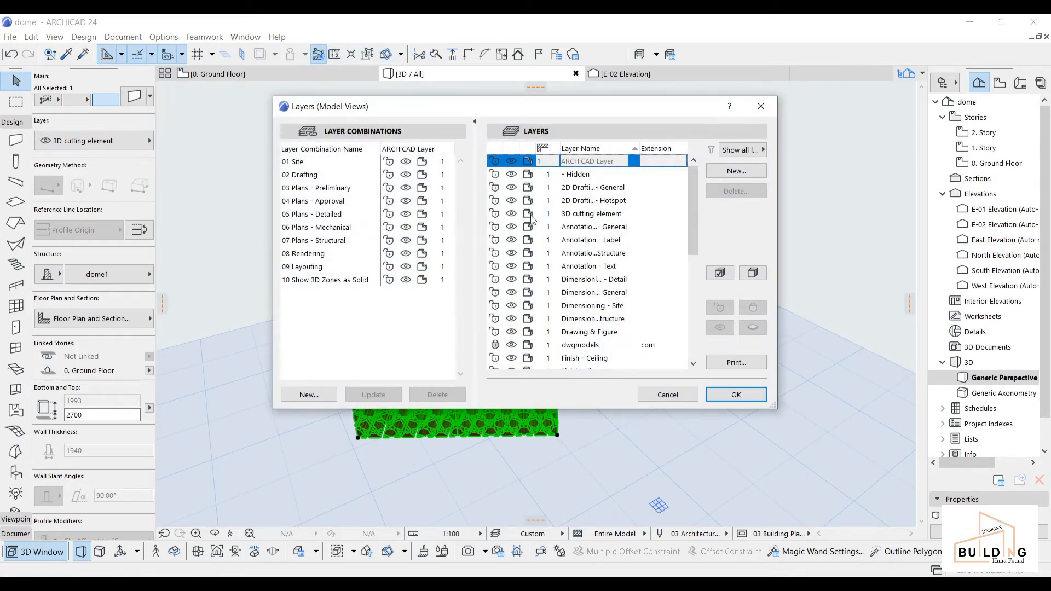
left_click(512, 214)
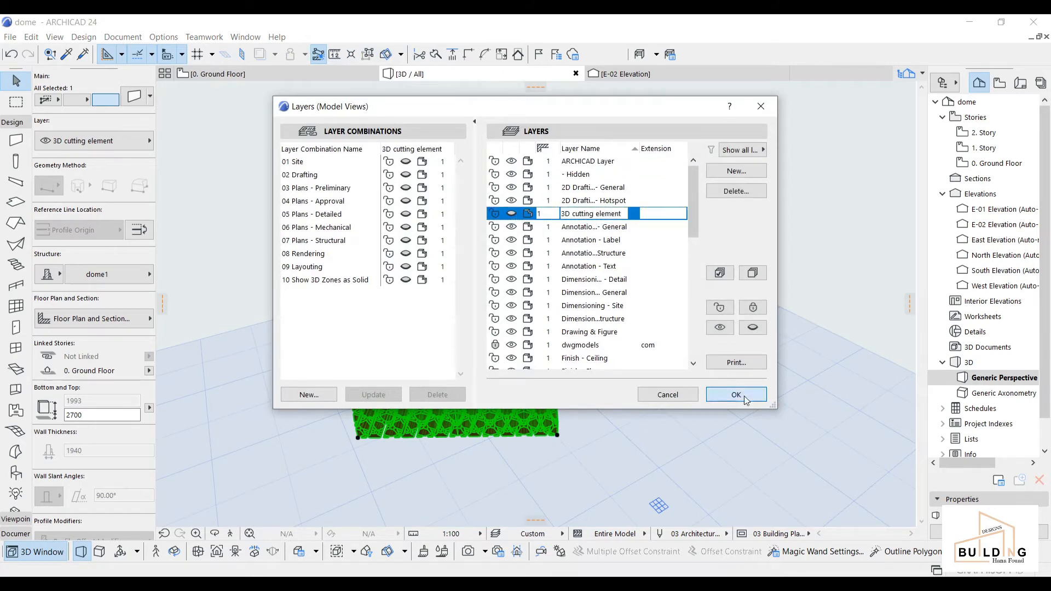
left_click(737, 395)
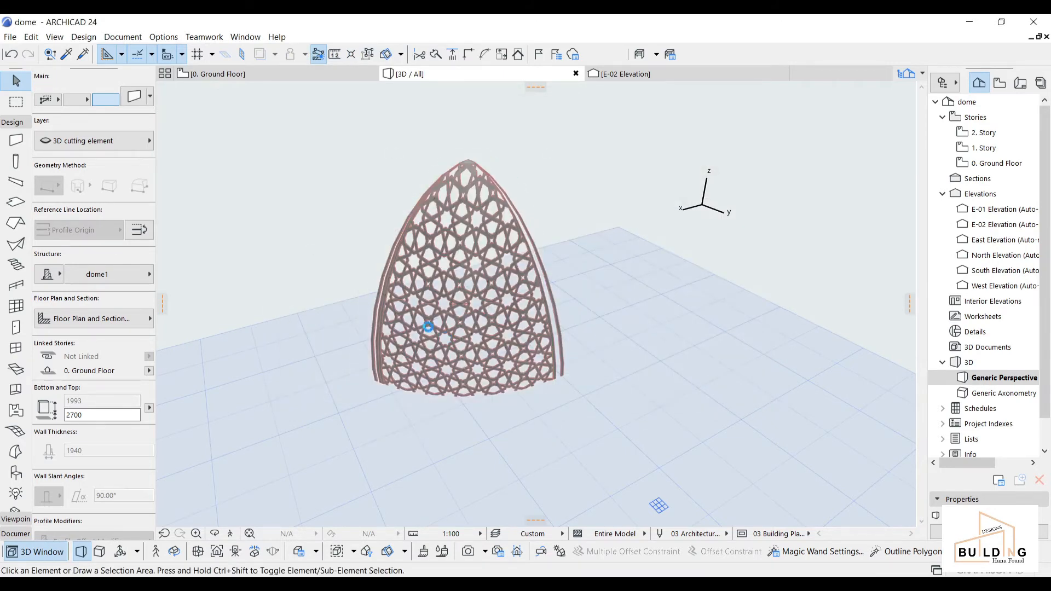
Step: Select the lattice dome shell, the pattern mesh and the other shell
left_click(425, 408)
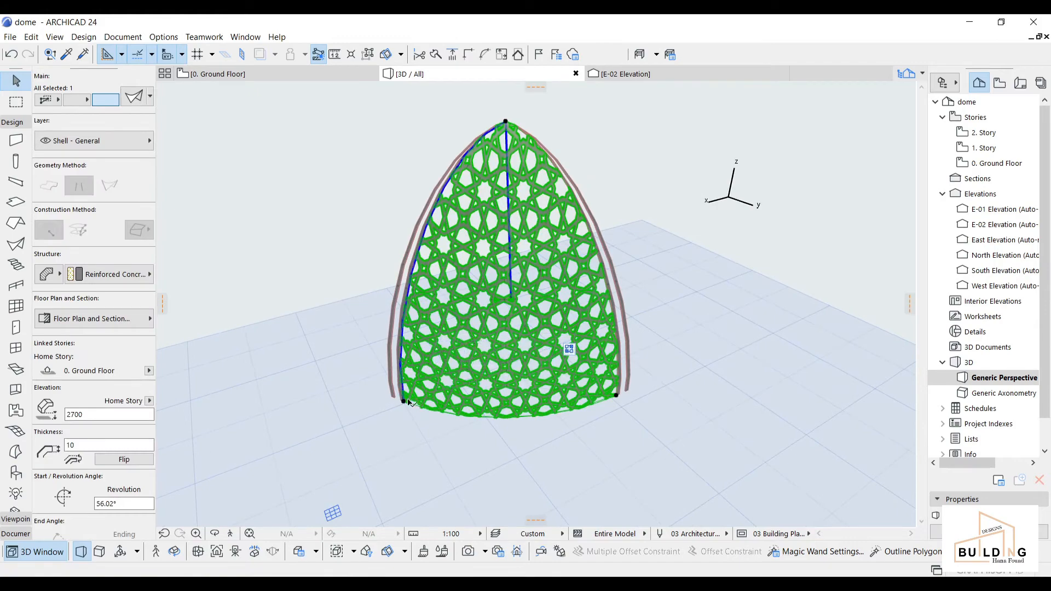
scroll(405, 401, "up", 3)
left_click(399, 392, "shift")
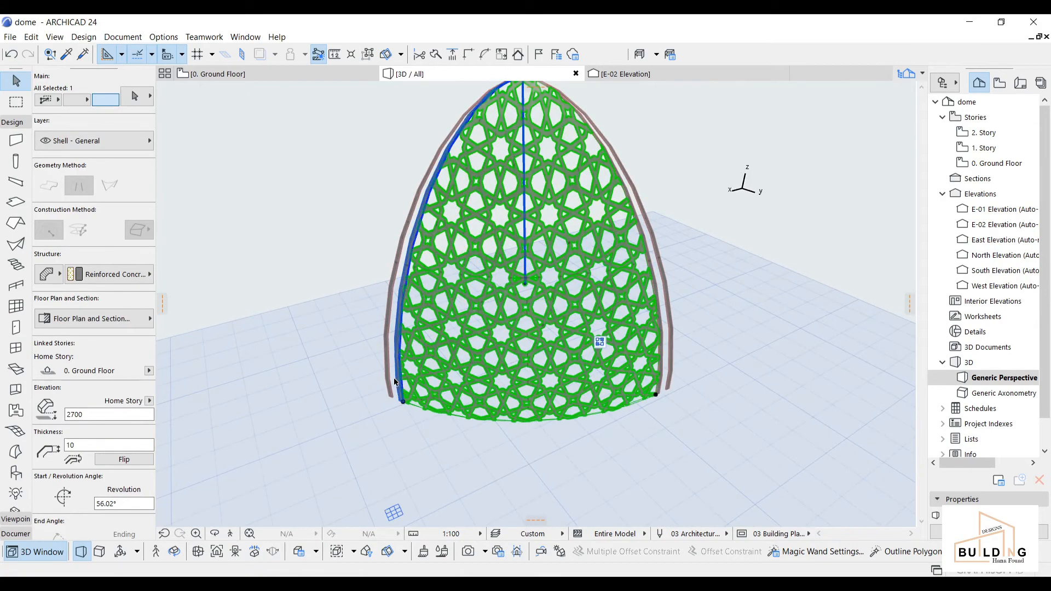
scroll(612, 411, "up", 3)
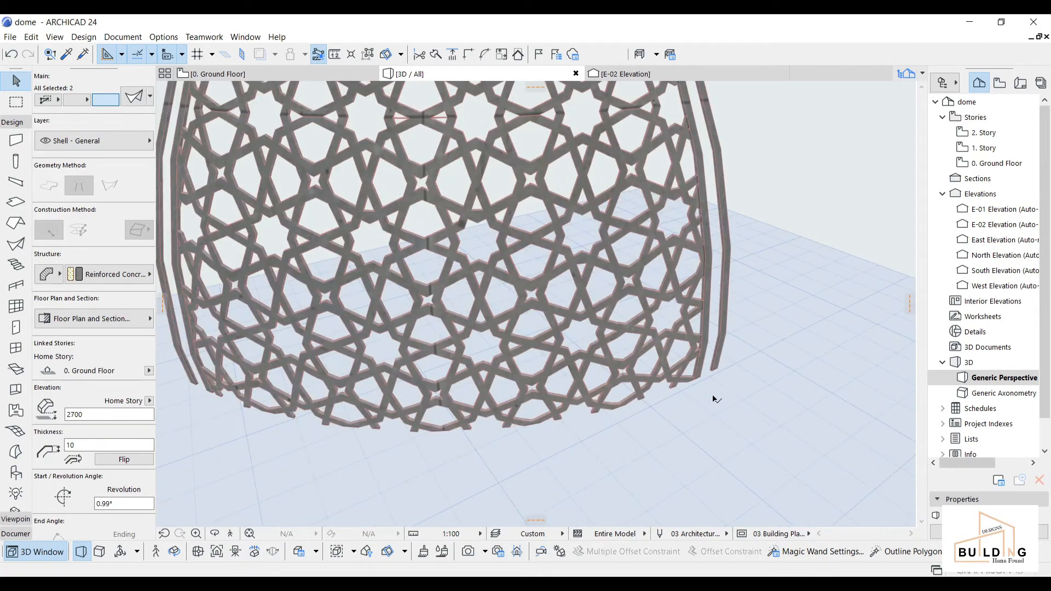
left_click(702, 376, "shift")
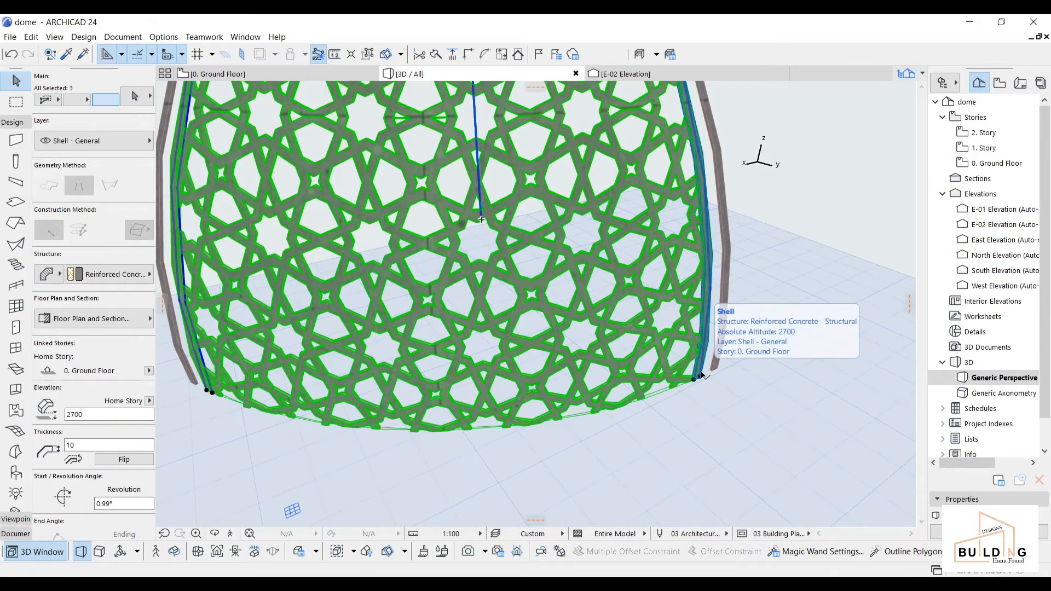
scroll(588, 373, "down", 5)
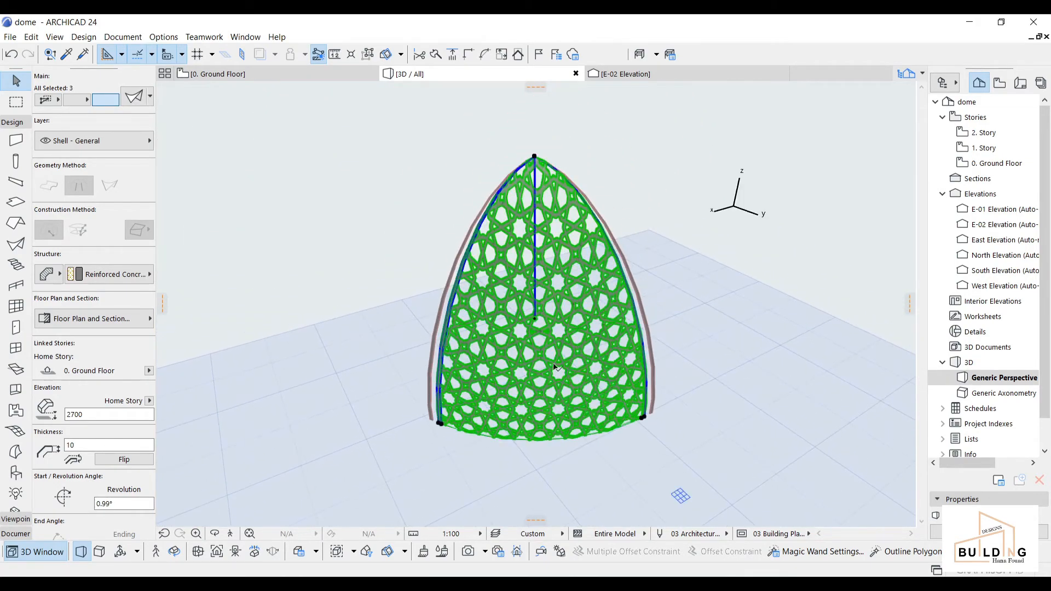
Step: Save the selection as a library object named 'dome', accepting its basic settings
left_click(9, 37)
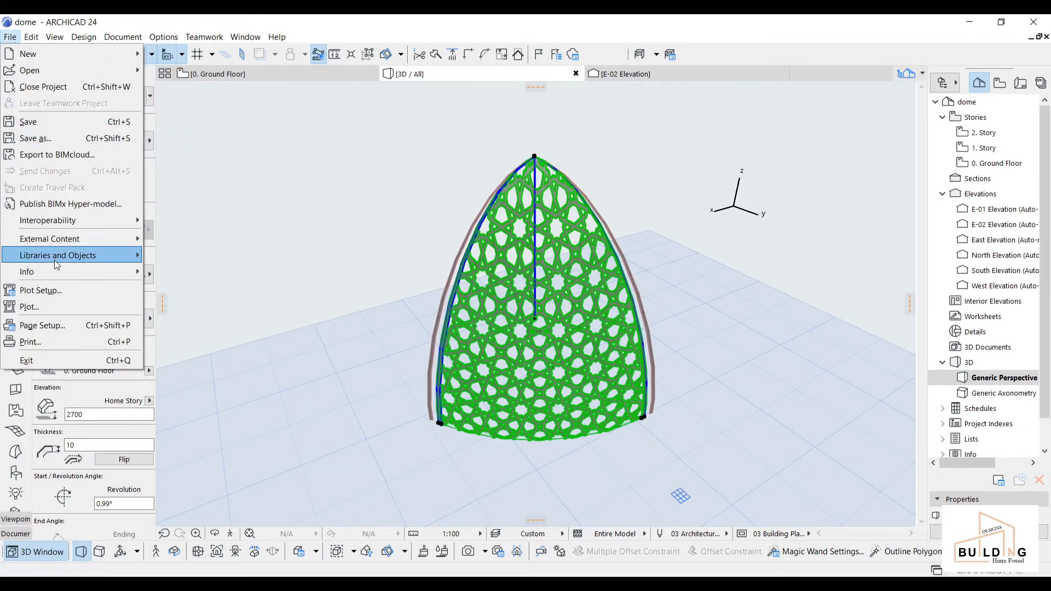
mouse_move(69, 257)
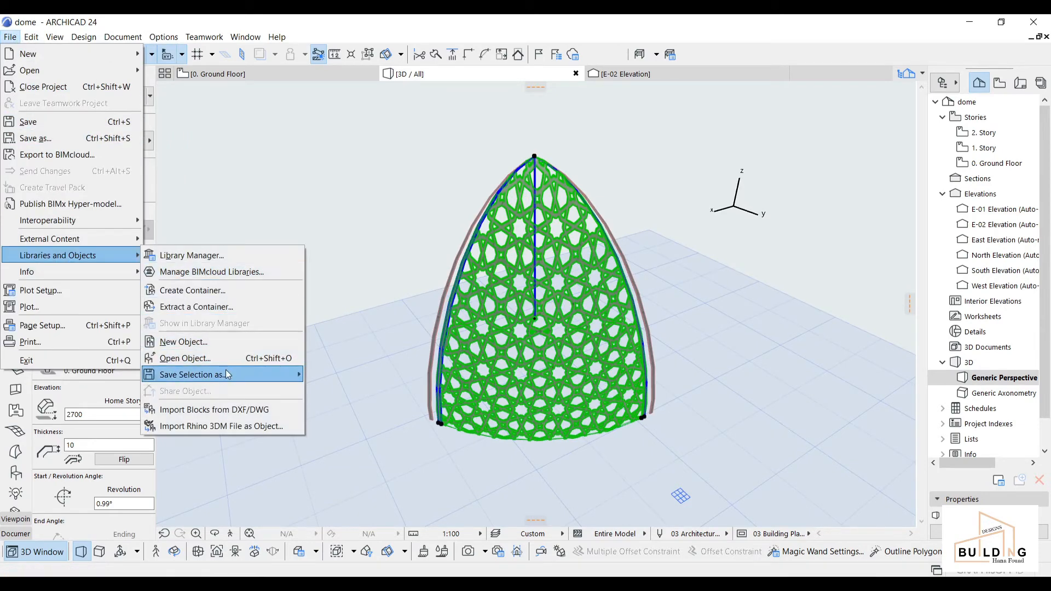
mouse_move(228, 374)
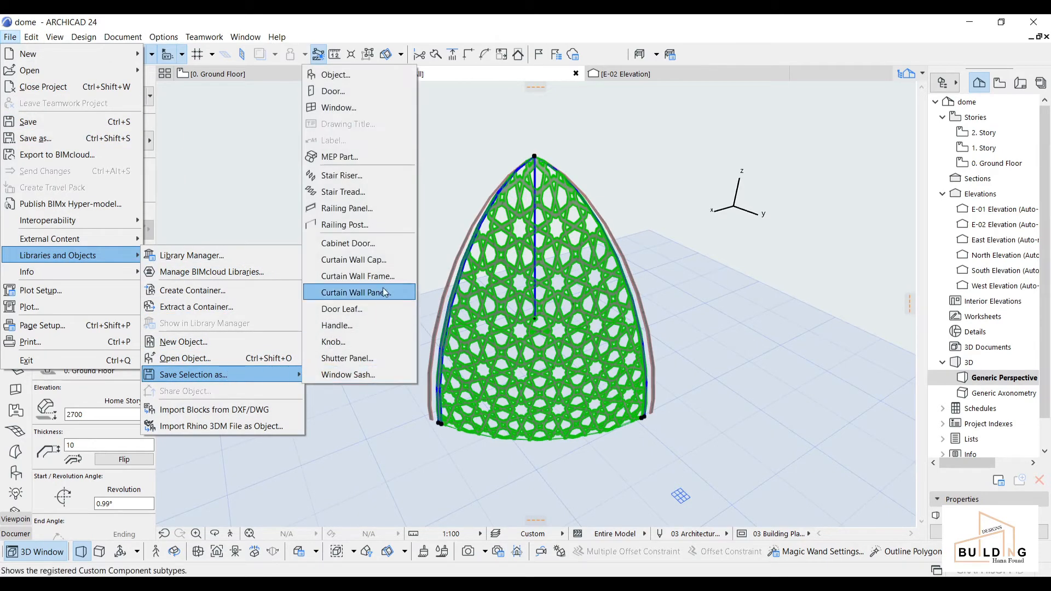
left_click(377, 80)
left_click(623, 259)
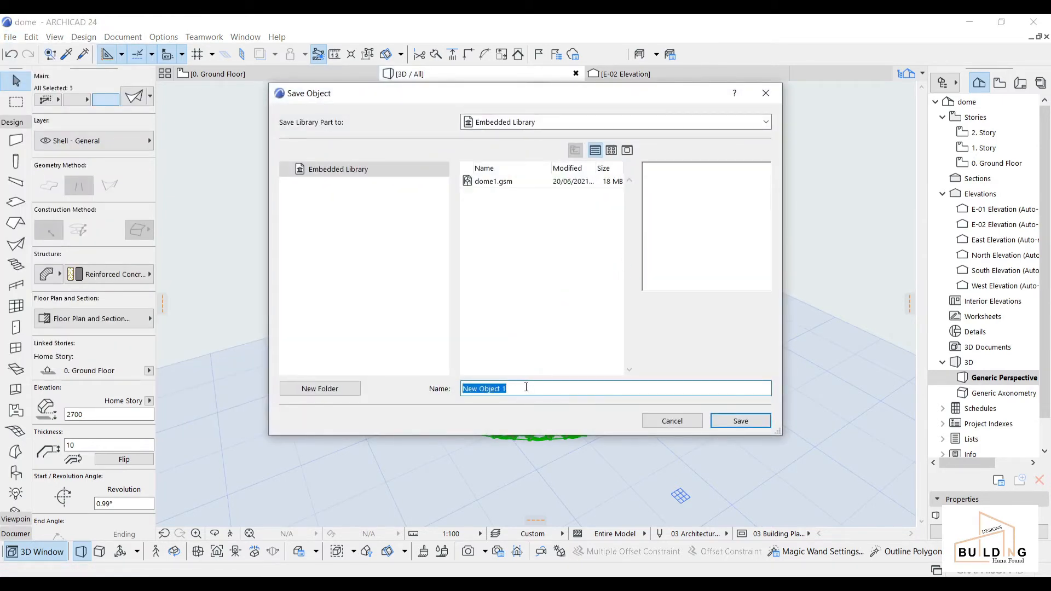
type("dome")
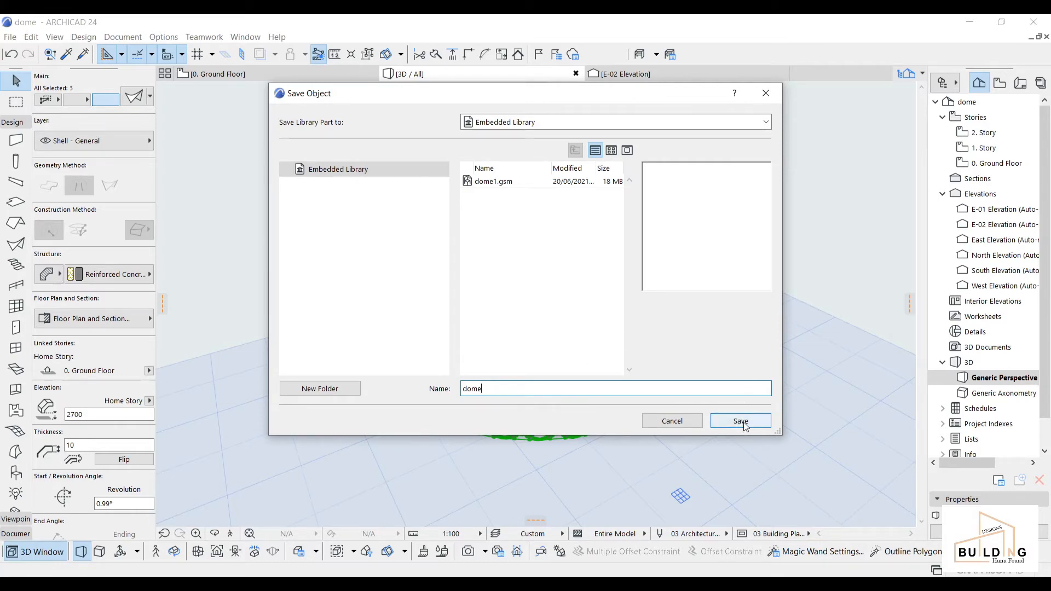
left_click(743, 422)
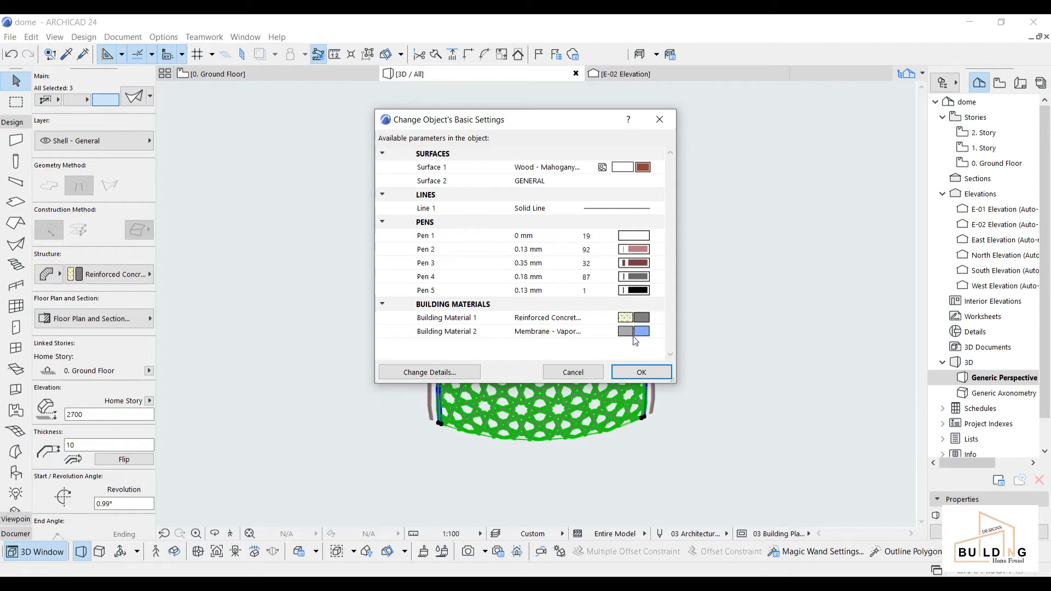
left_click(638, 372)
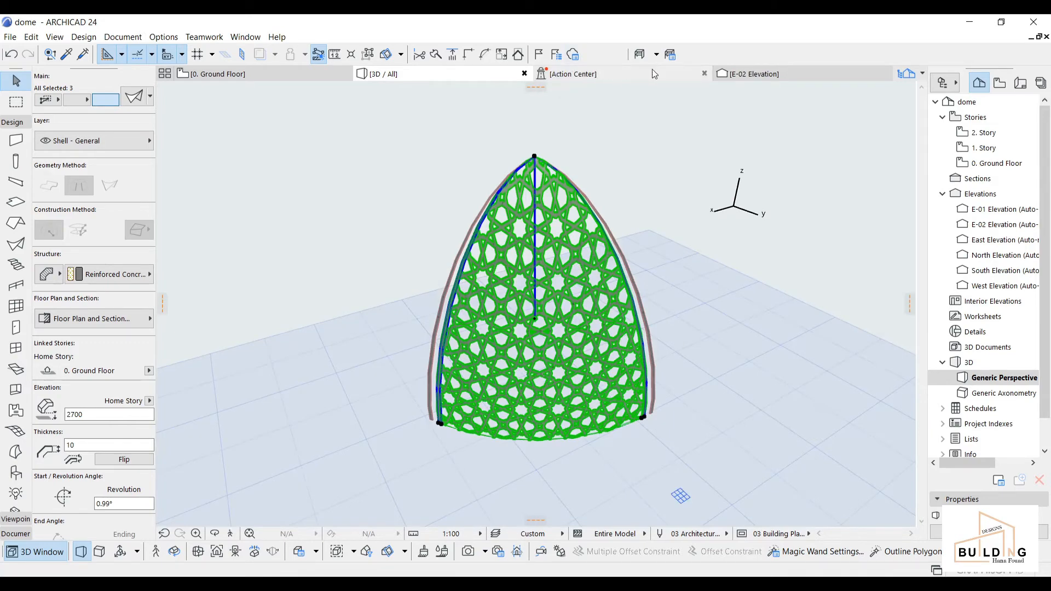
Step: Deselect, switch to the Ground Floor plan and close the Action Center
left_click(444, 180)
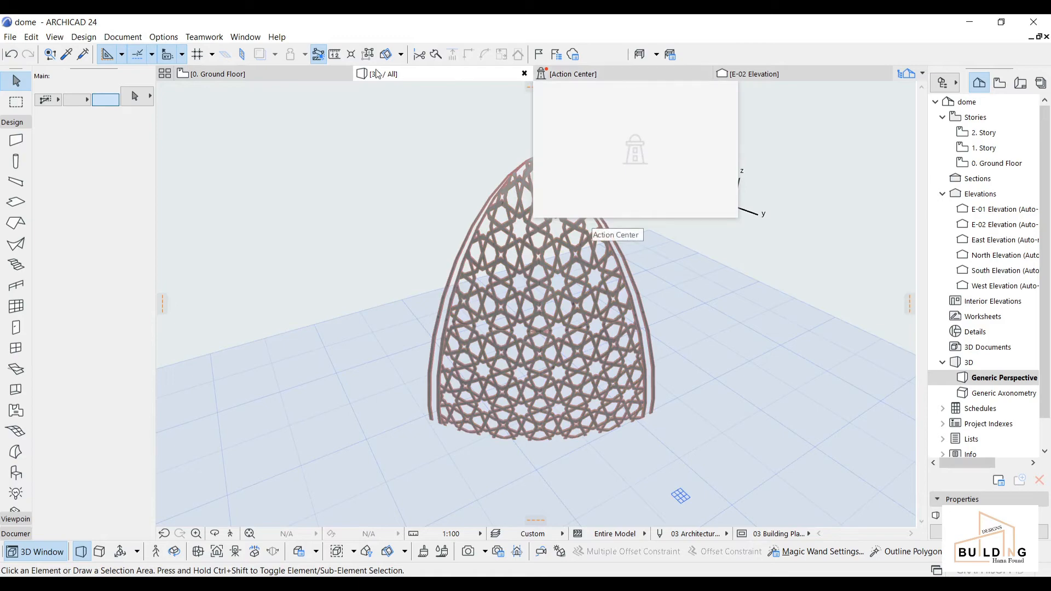
left_click(267, 79)
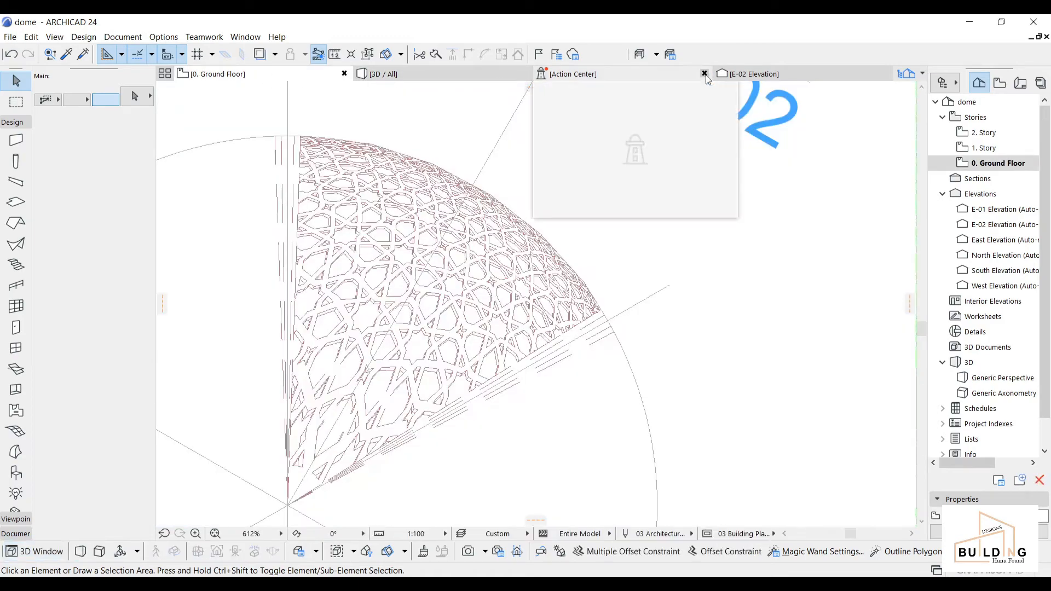
left_click(700, 75)
scroll(535, 244, "down", 5)
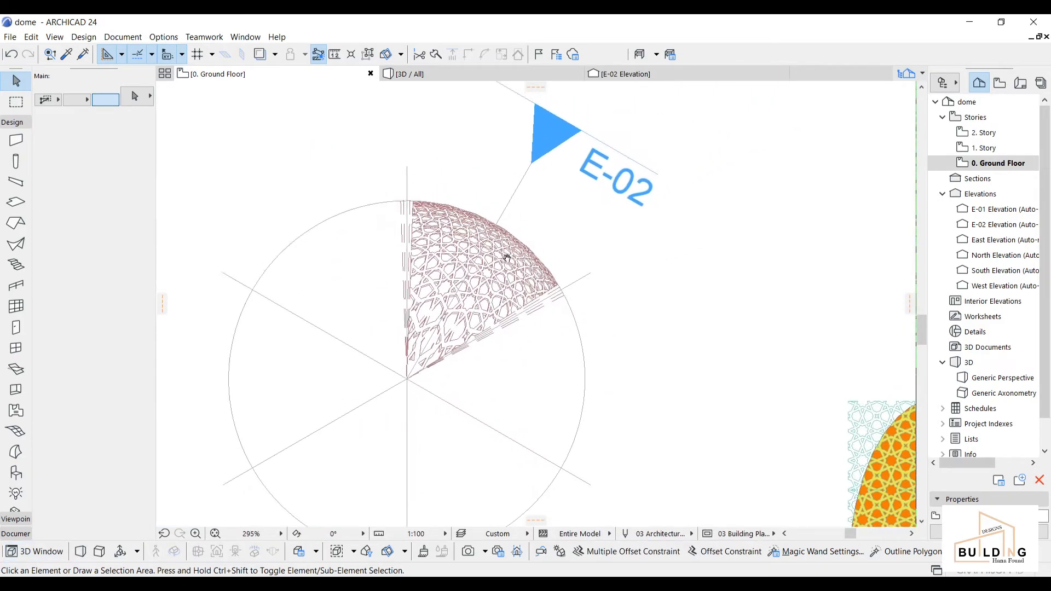
middle_click_drag(528, 272, 528, 280)
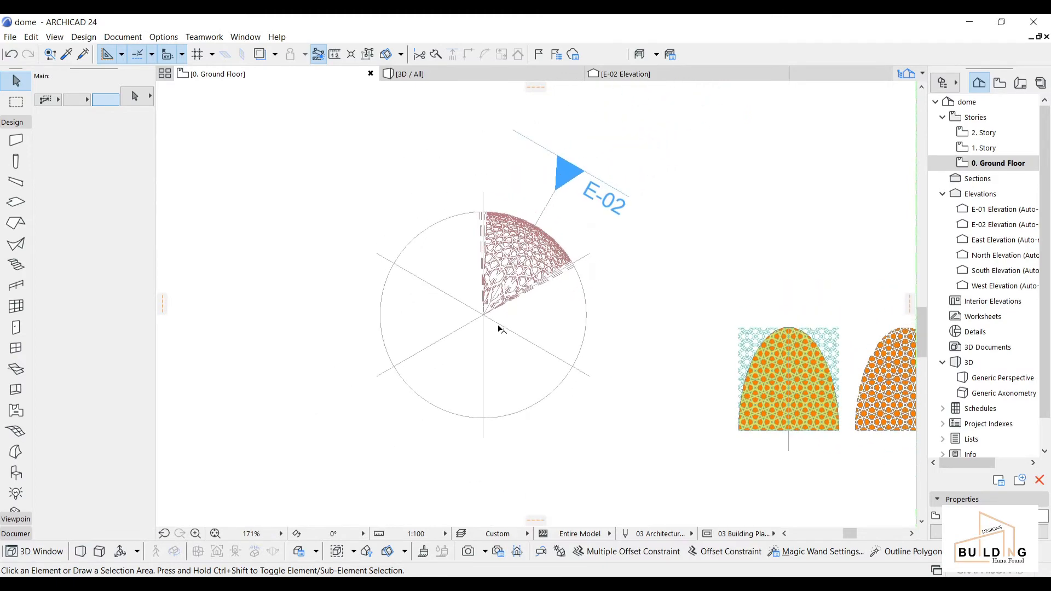
scroll(162, 245, "up", 1)
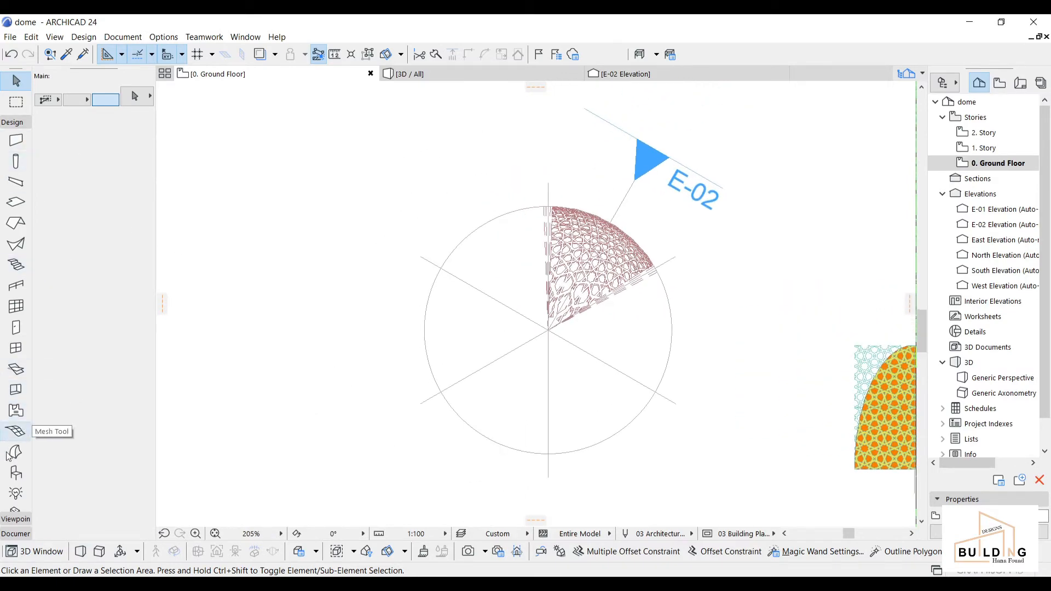
Step: Make 'dome' the Object tool's default, then select all the dome elements
left_click(16, 472)
left_click(134, 96)
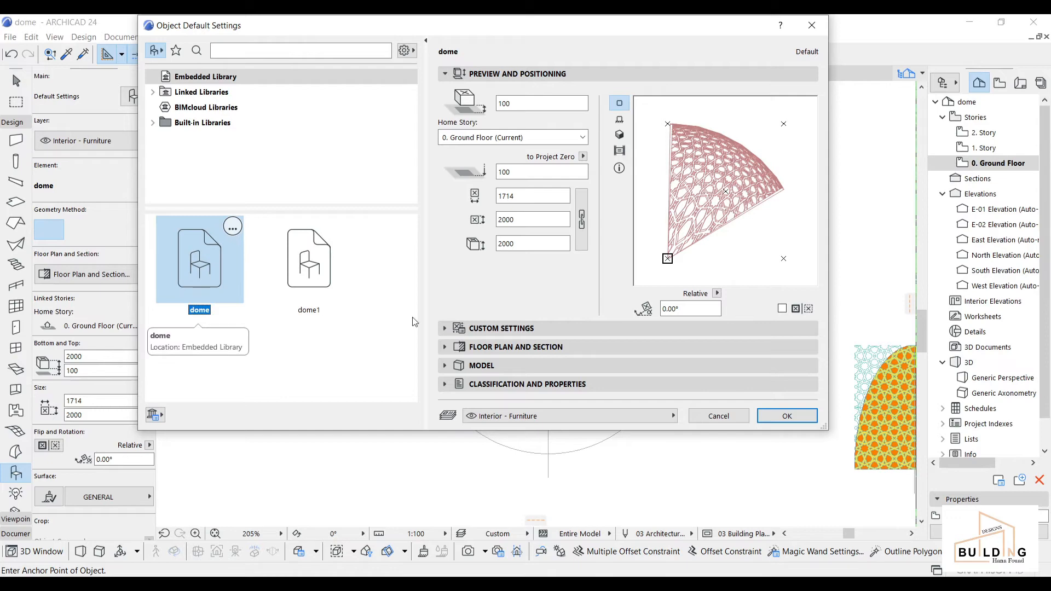
left_click(800, 425)
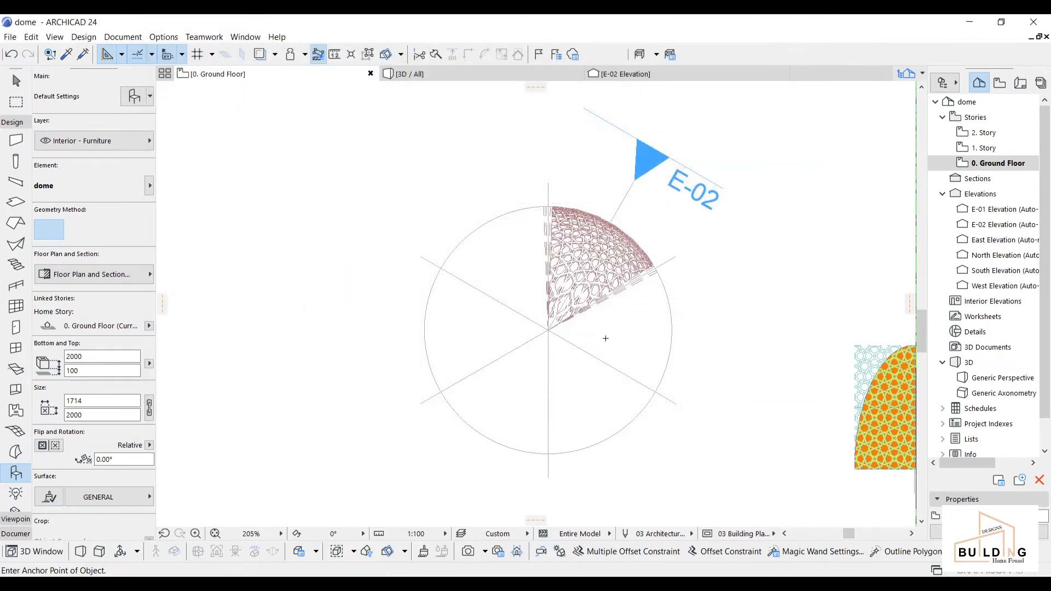
scroll(524, 324, "up", 3)
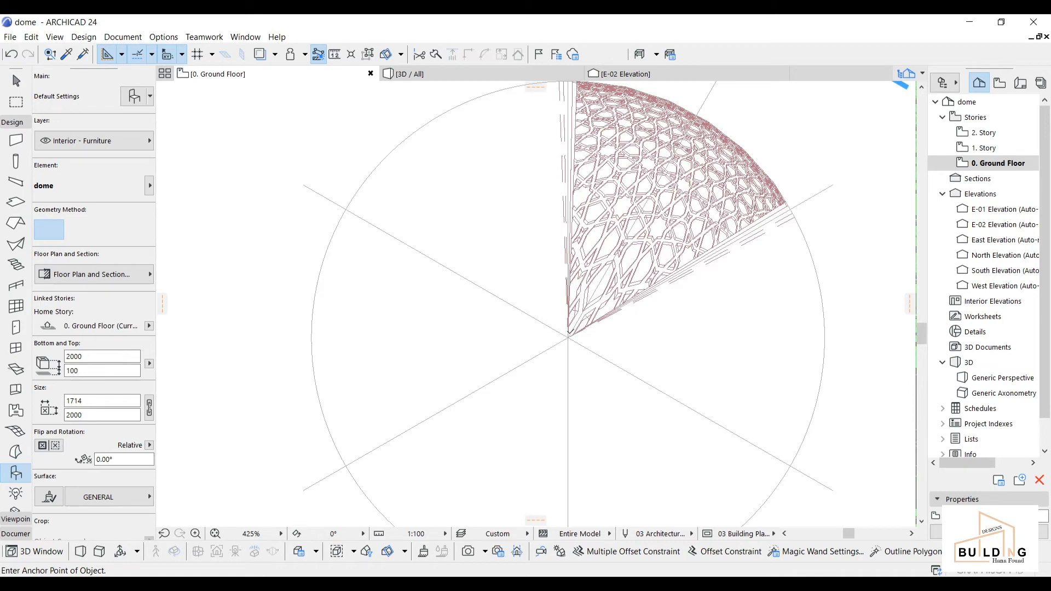
key("ctrl+a")
scroll(706, 277, "up", 2)
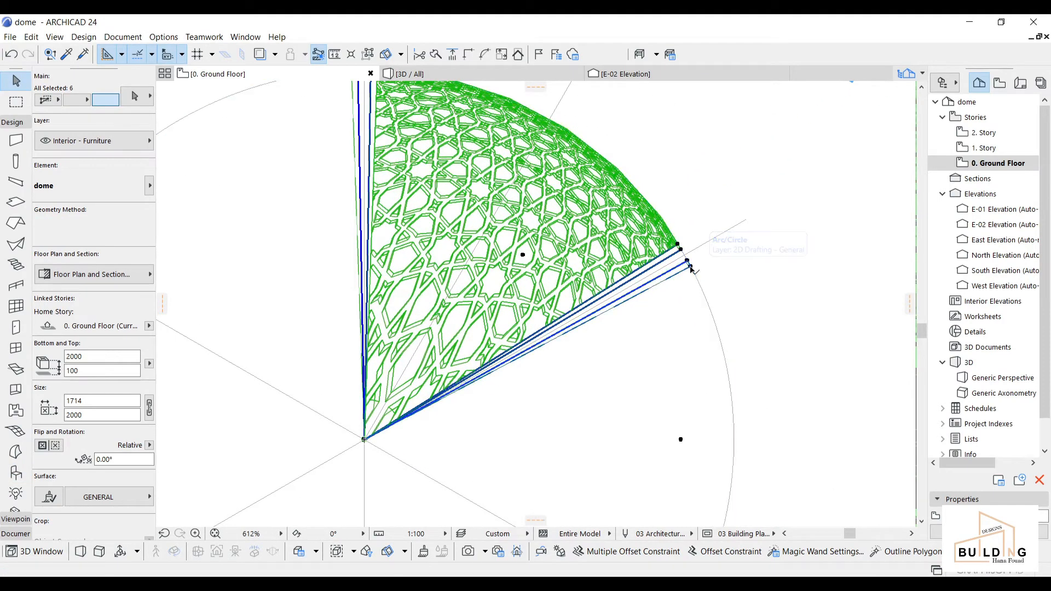
scroll(666, 323, "down", 4)
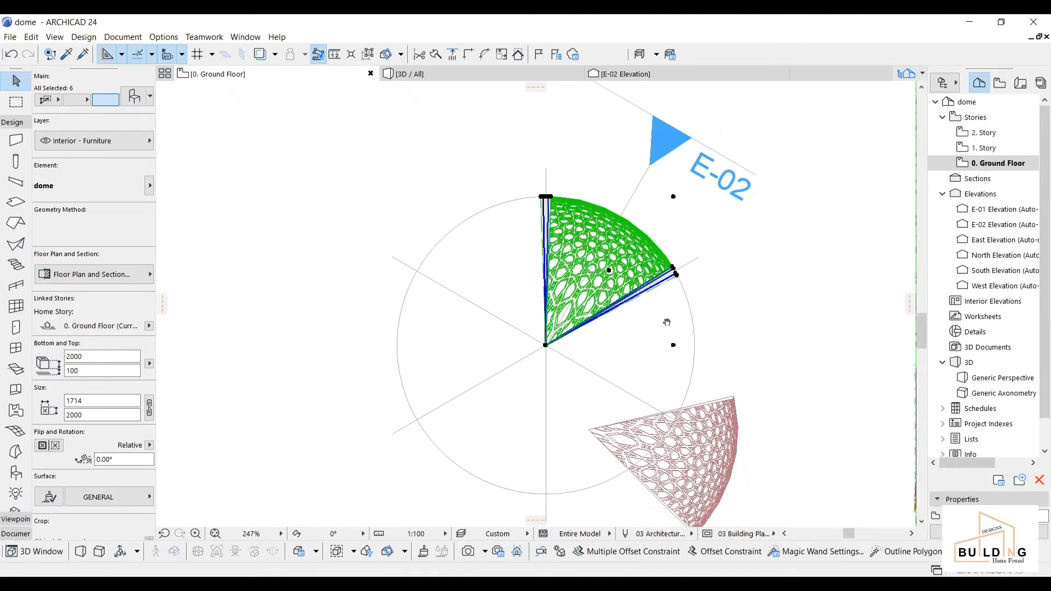
Step: Rotate multiple copies of the selected lattice wedge around the dome centre into the gap
right_click(655, 335)
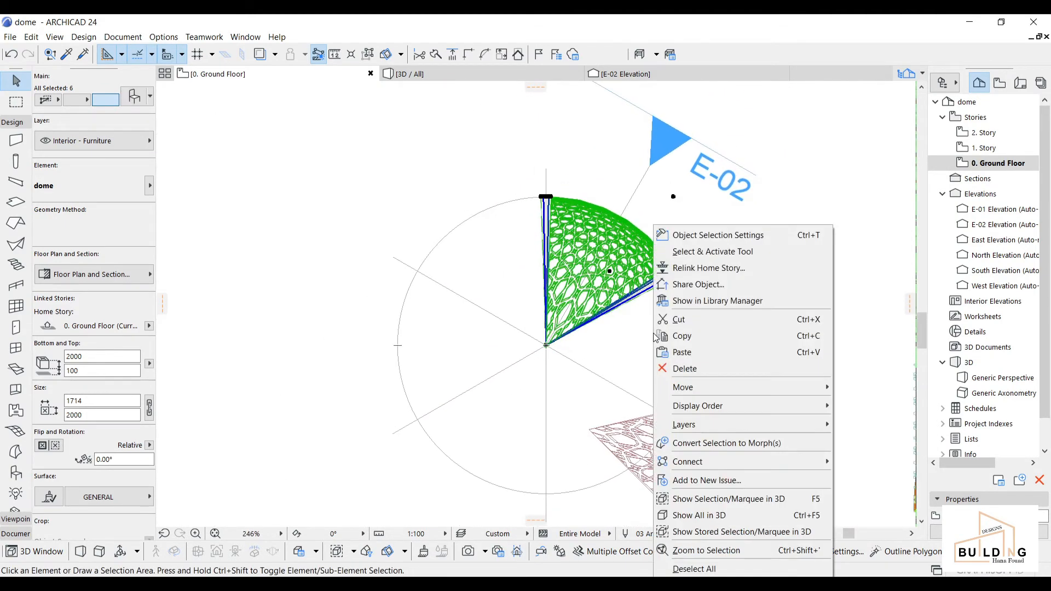
mouse_move(746, 389)
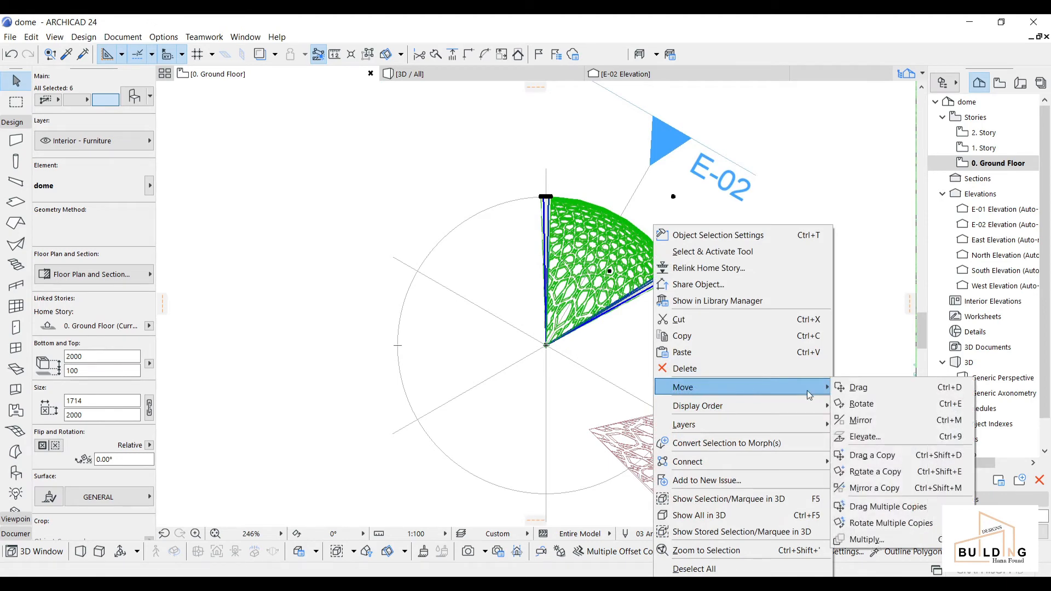
left_click(884, 525)
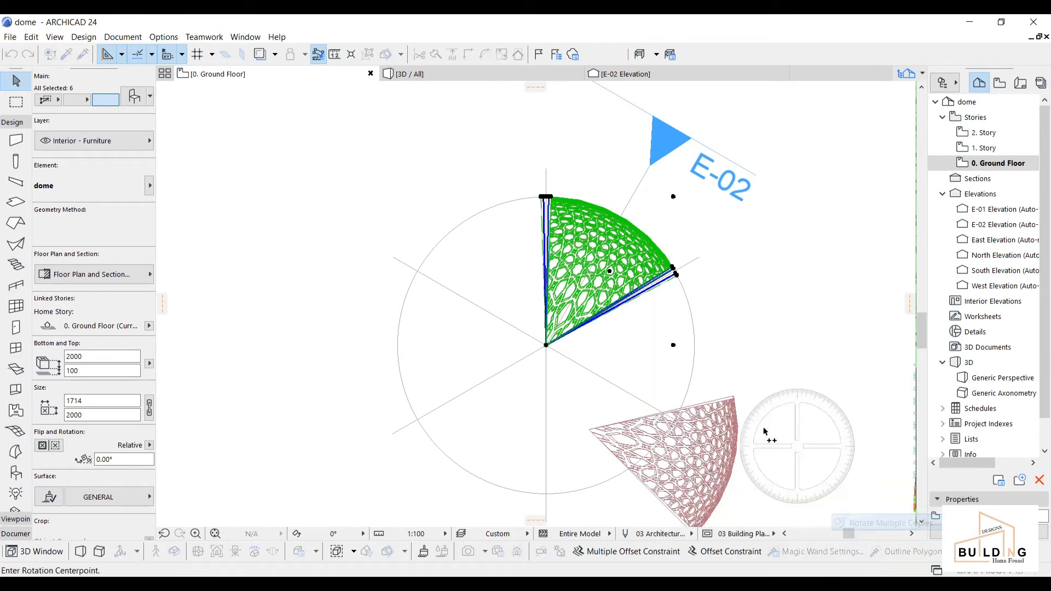
scroll(526, 348, "up", 2)
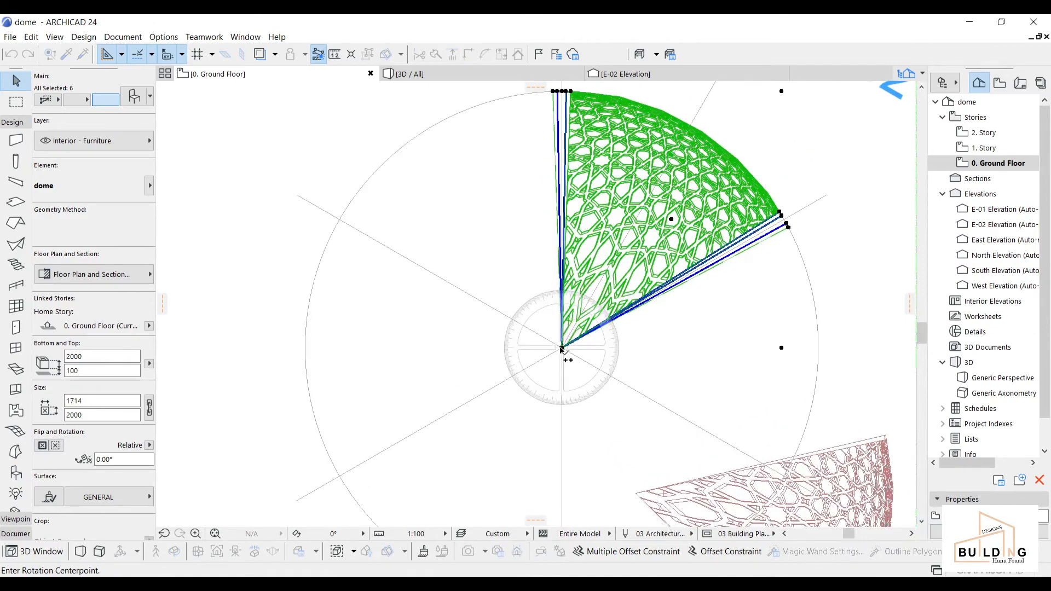
left_click(562, 348)
scroll(782, 227, "up", 2)
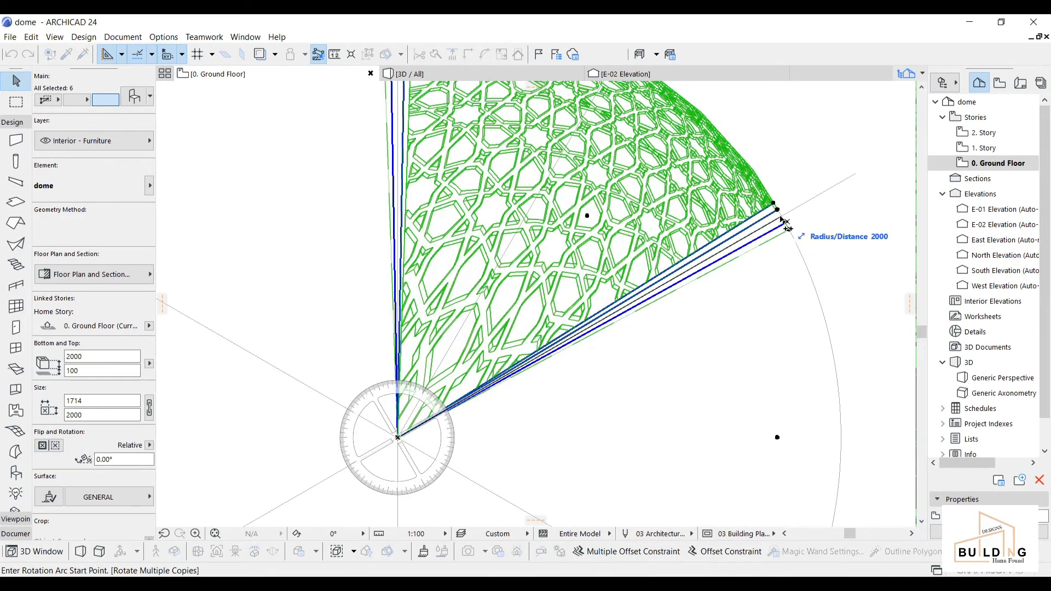
left_click(786, 223)
scroll(787, 225, "down", 3)
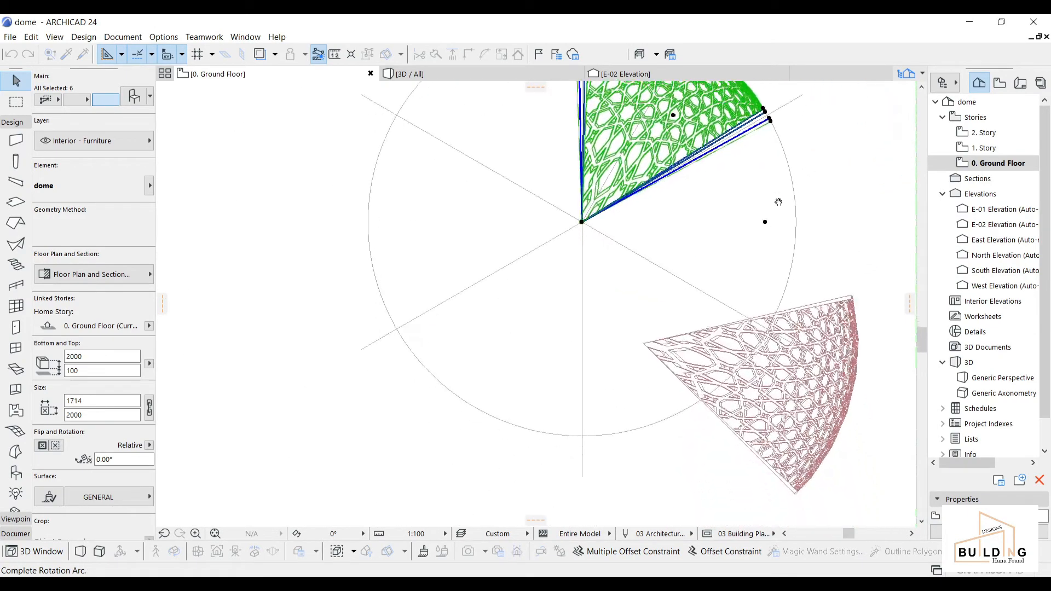
scroll(770, 328, "up", 2)
scroll(765, 331, "up", 3)
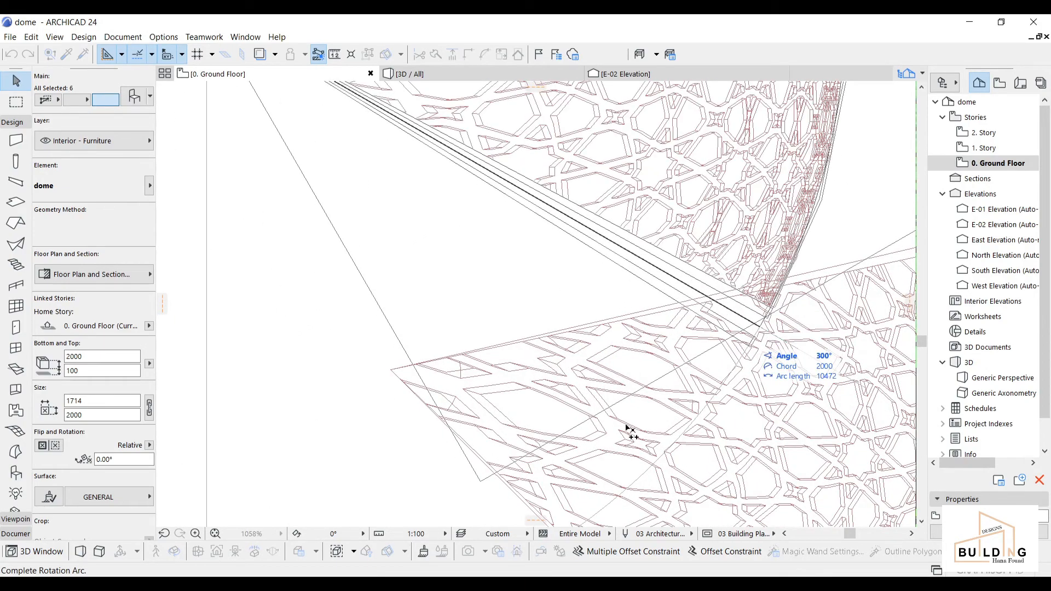
scroll(571, 441, "down", 5)
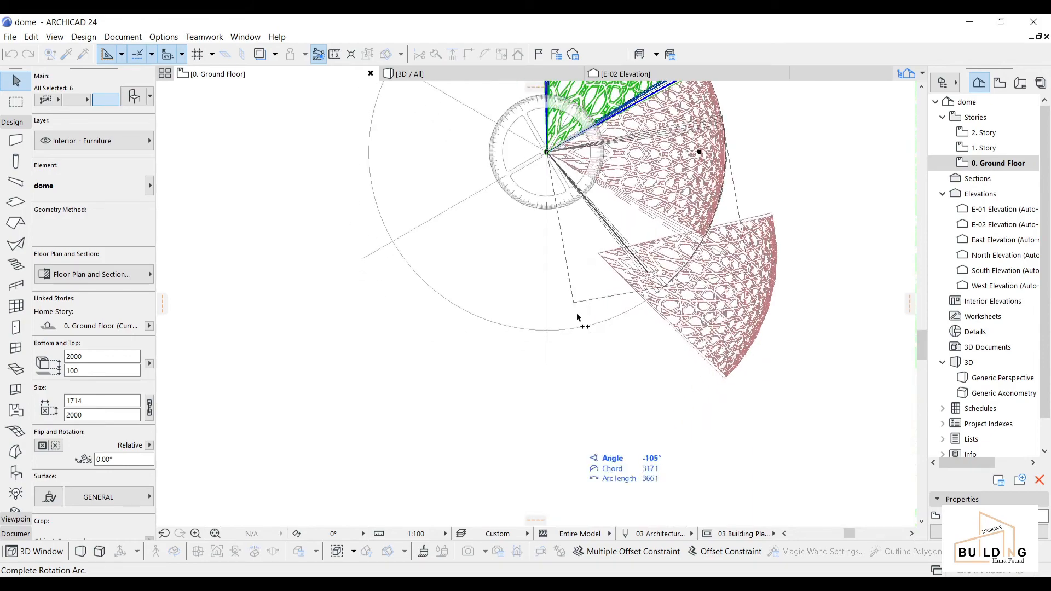
scroll(557, 334, "up", 4)
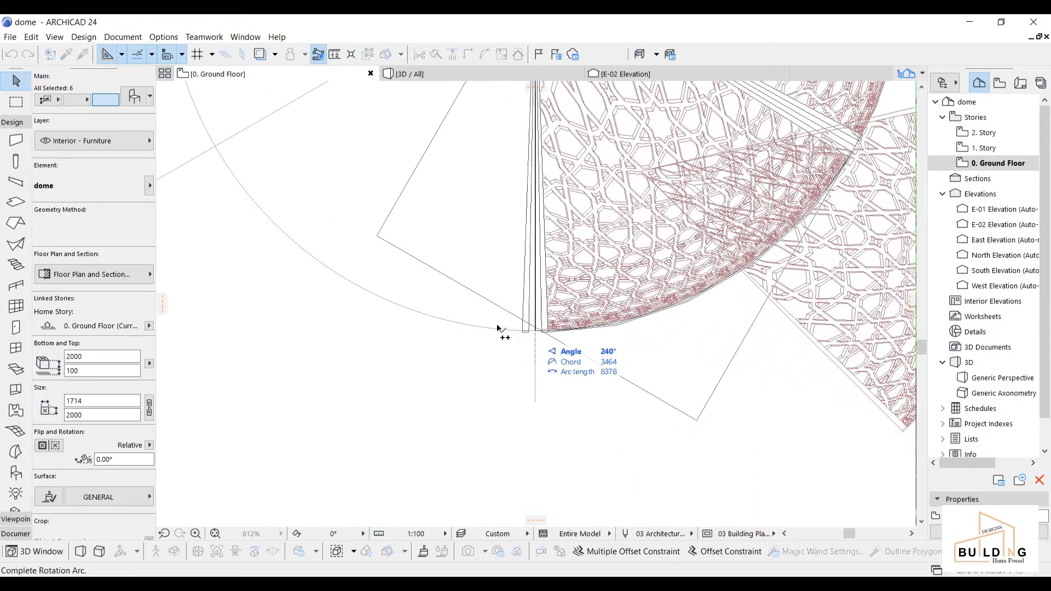
scroll(580, 310, "down", 2)
scroll(575, 234, "up", 5)
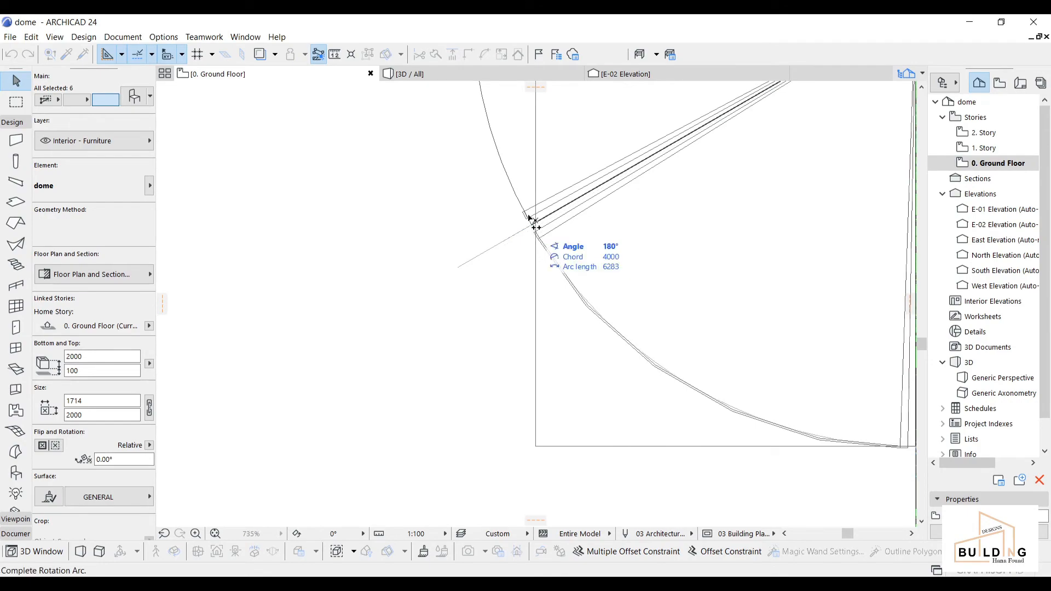
scroll(534, 221, "down", 4)
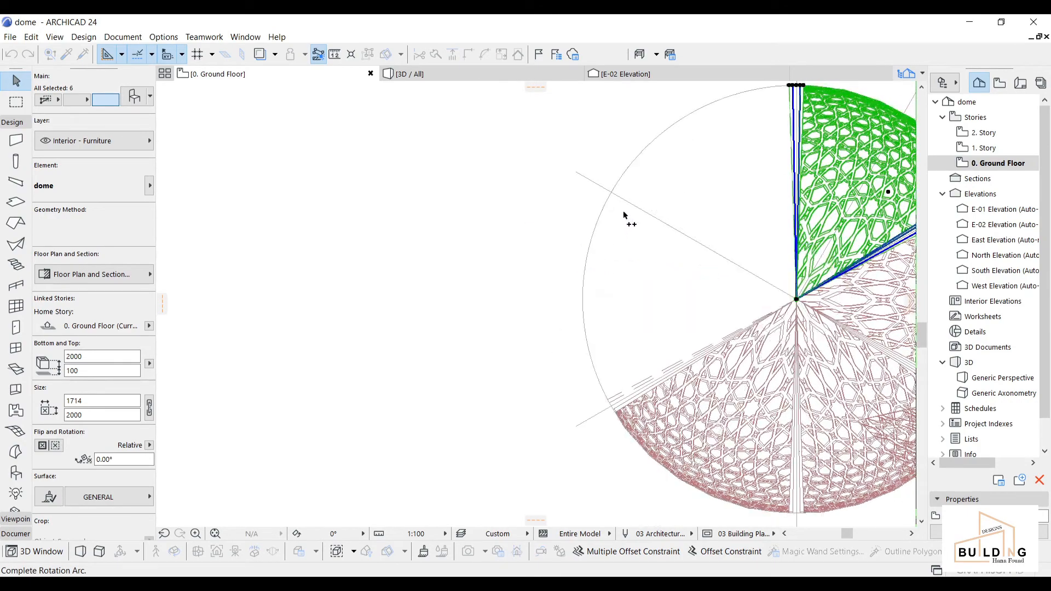
scroll(612, 181, "up", 4)
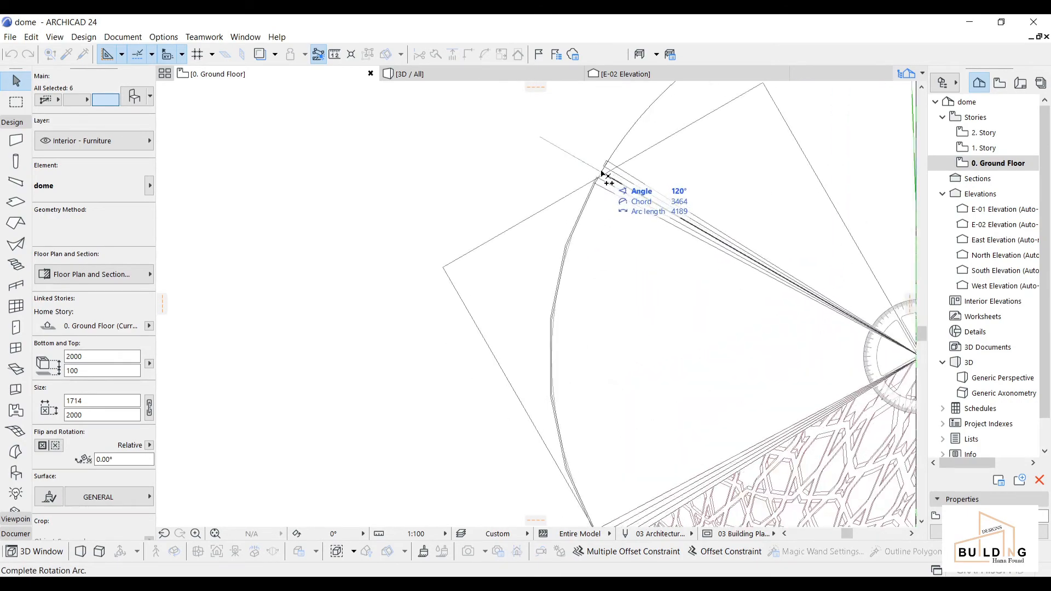
scroll(629, 147, "down", 3)
scroll(686, 267, "up", 4)
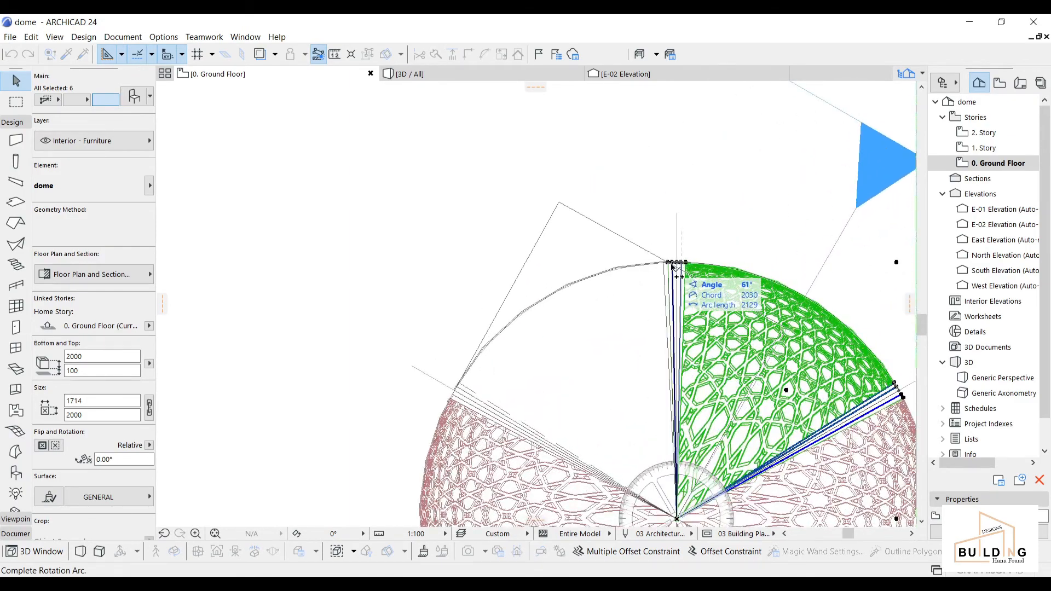
scroll(677, 264, "up", 2)
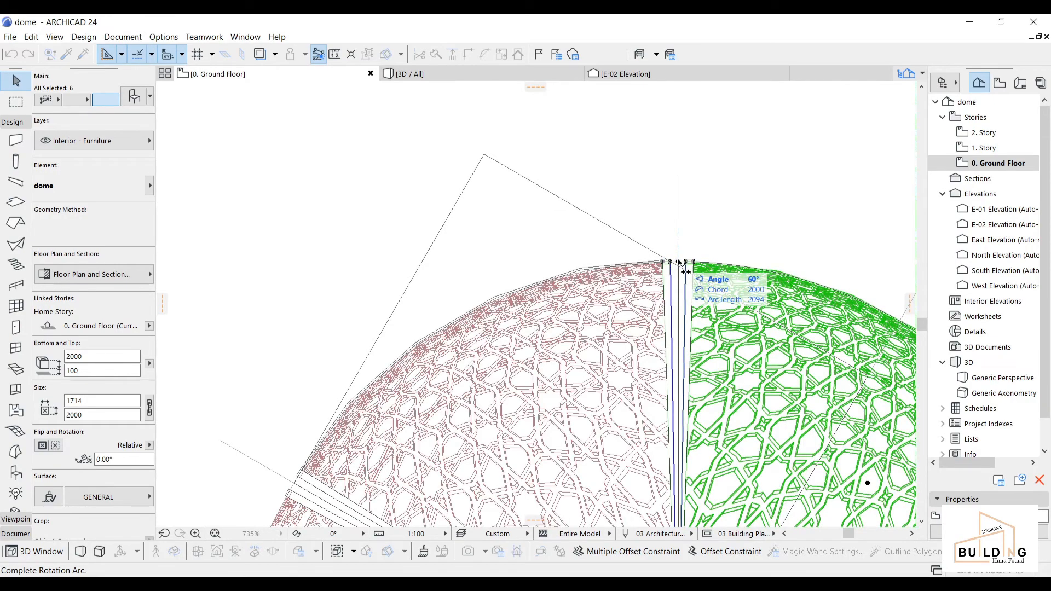
left_click(679, 263)
Step: Delete the stray lattice wedge lying outside the dome plan, keeping the inner one
scroll(691, 245, "down", 5)
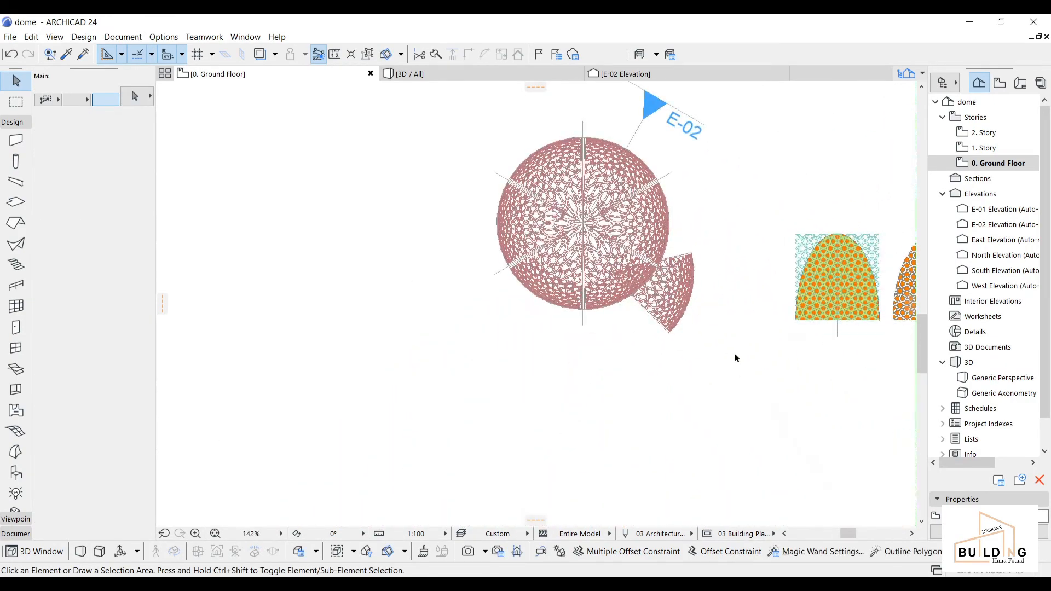
scroll(720, 306, "up", 3)
left_click_drag(706, 191, 644, 371)
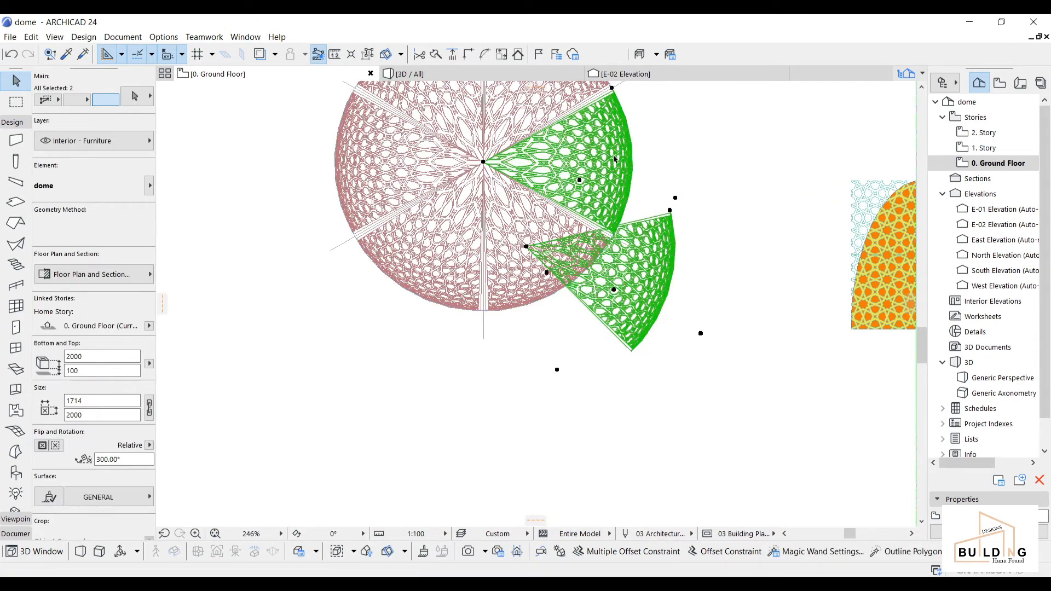
mouse_move(614, 74)
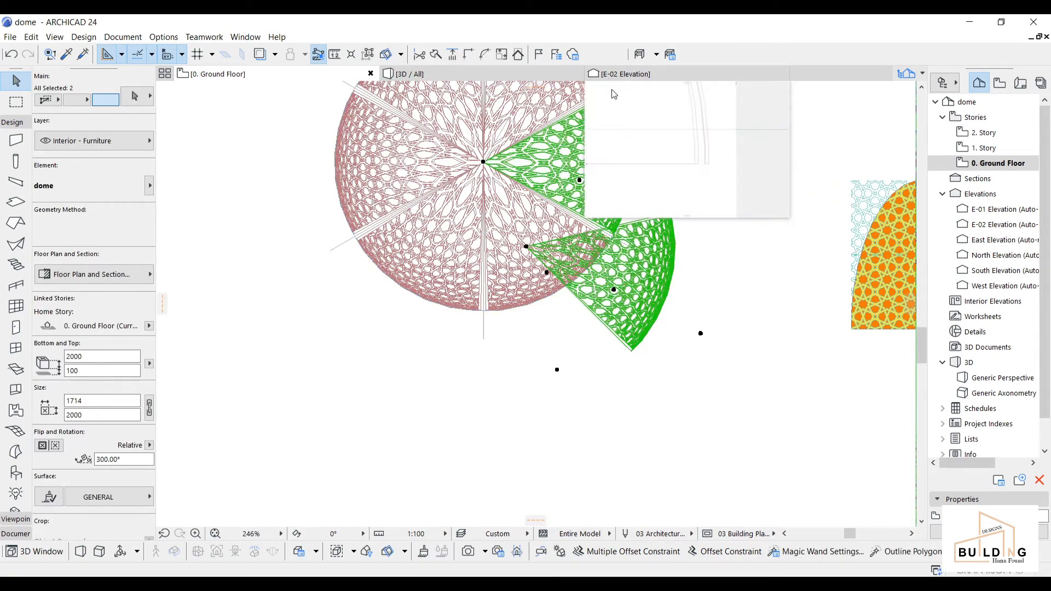
left_click(484, 163, "shift")
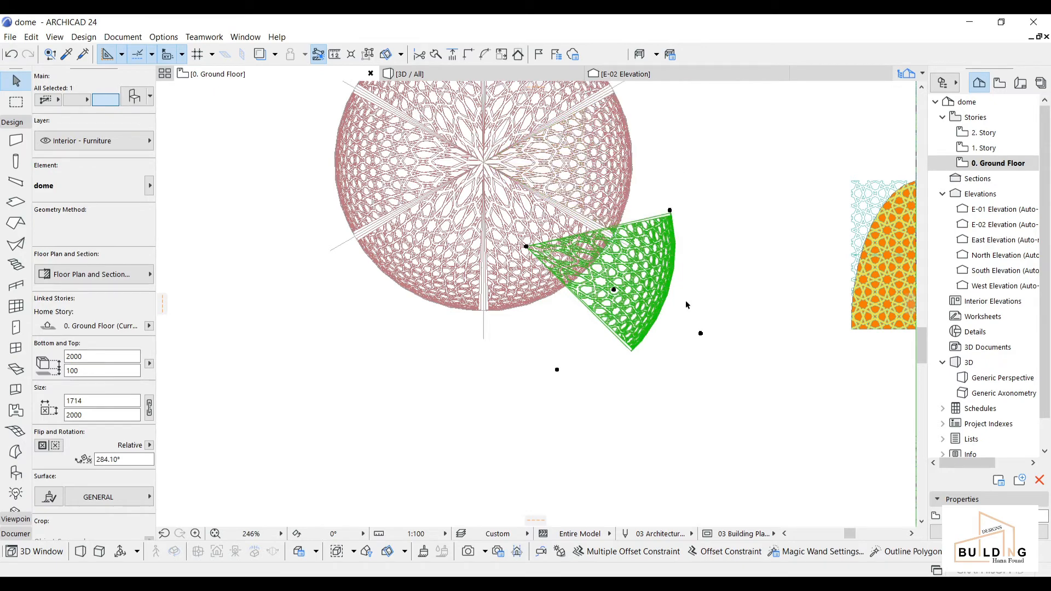
key("Delete")
left_click(462, 73)
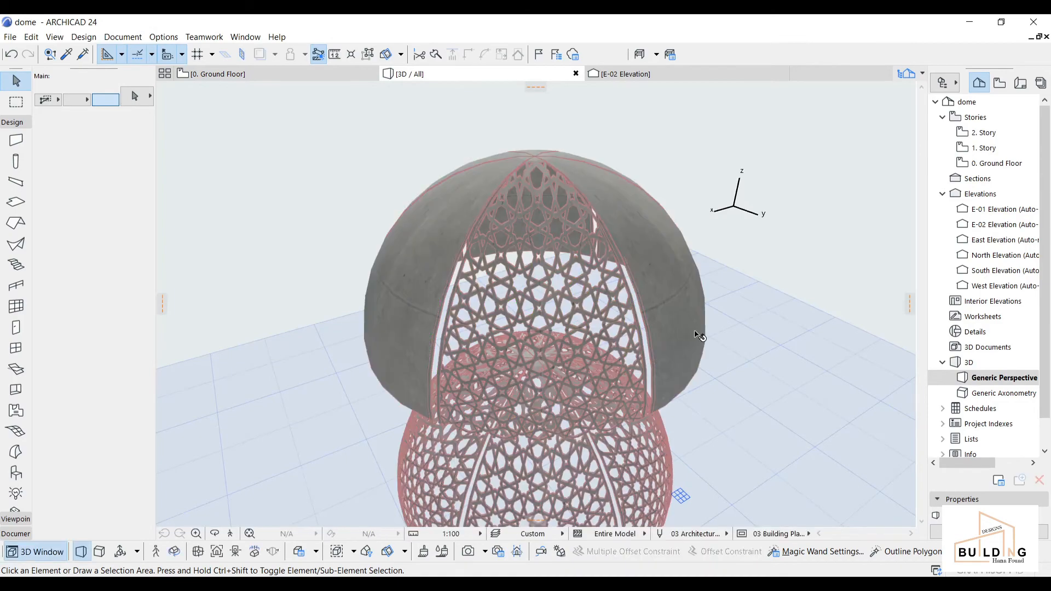
Step: Select and delete the grey solid upper dome shells in the 3D window
mouse_move(698, 336)
middle_mouse_down()
mouse_move(648, 191)
mouse_move(632, 305)
middle_mouse_up()
scroll(630, 285, "down", 2)
left_click(613, 144)
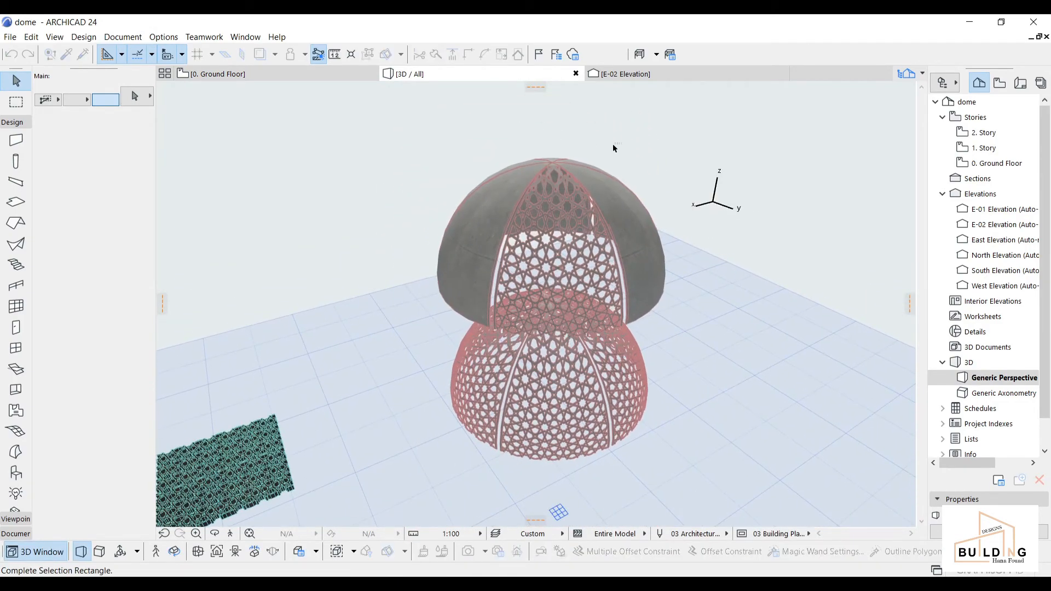
left_click(495, 206)
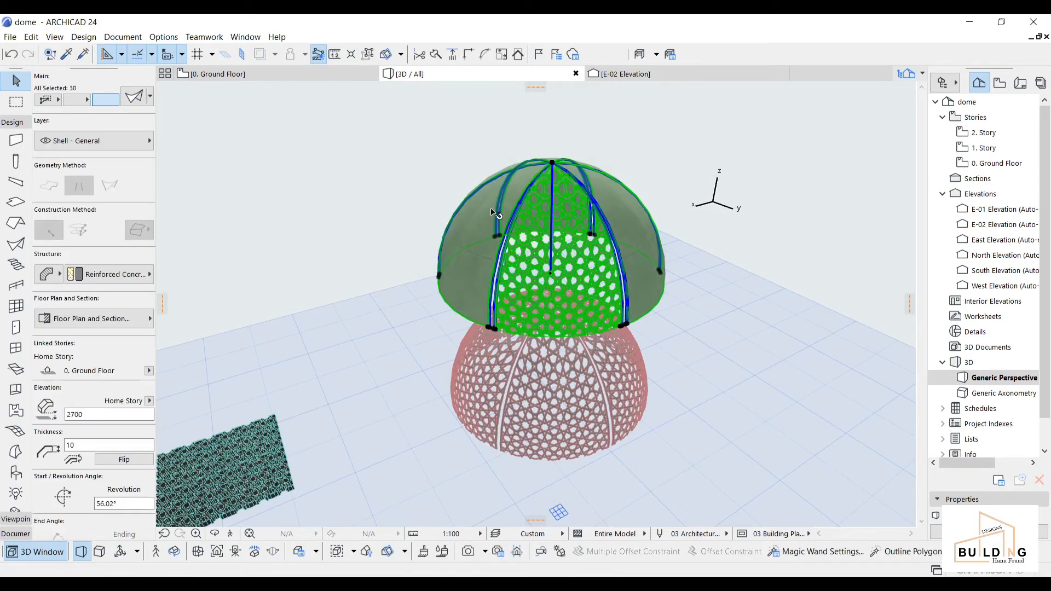
key("Delete")
Step: Orbit around the red star-lattice dome to inspect it, then return to 0. Ground Floor
middle_click_drag(519, 457, 523, 441, "shift")
scroll(523, 441, "up", 3)
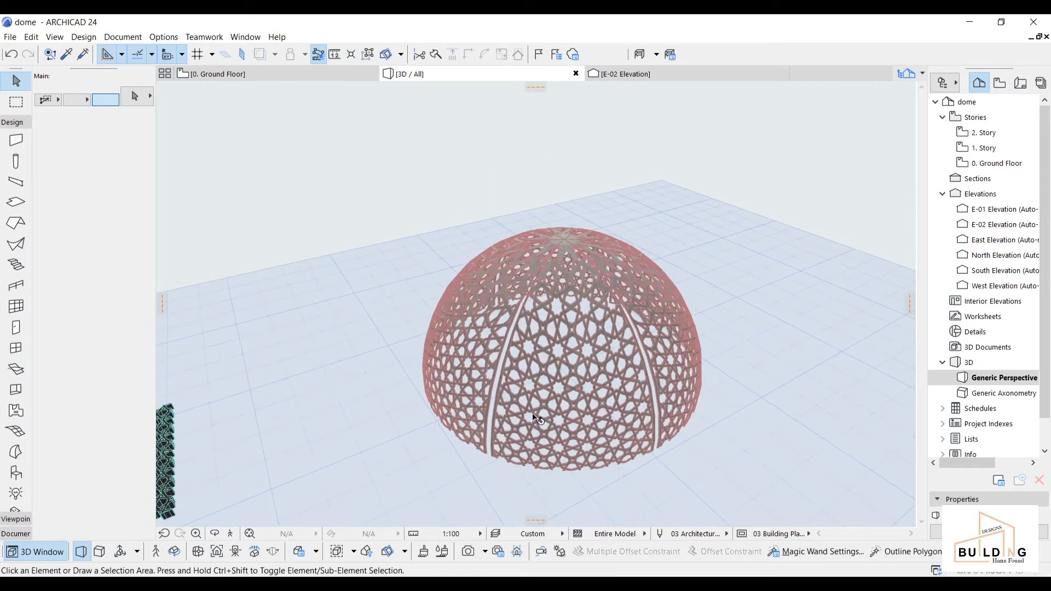
left_click(215, 534)
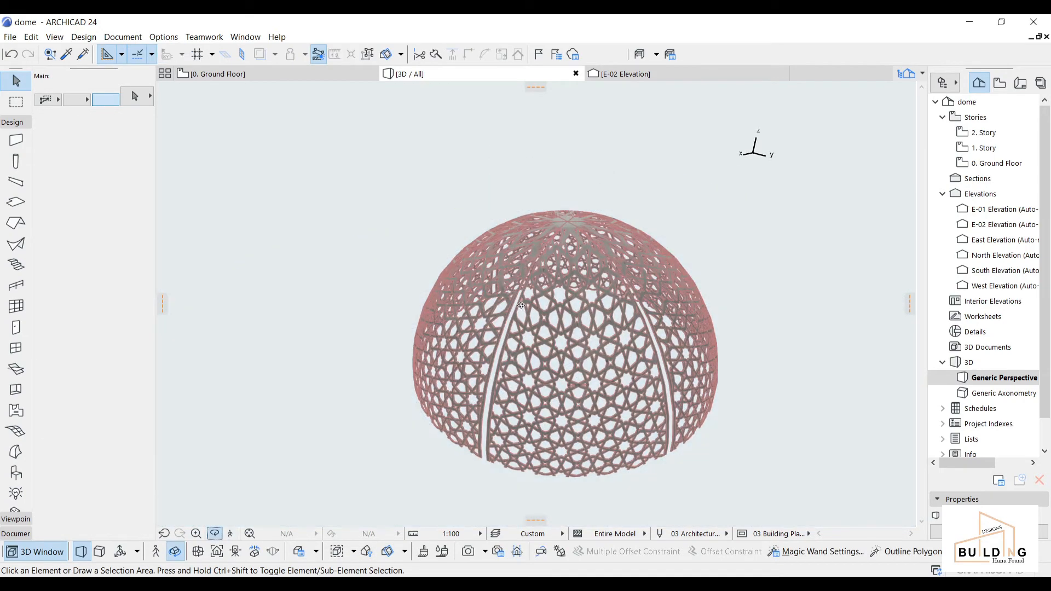
left_click_drag(541, 297, 757, 418)
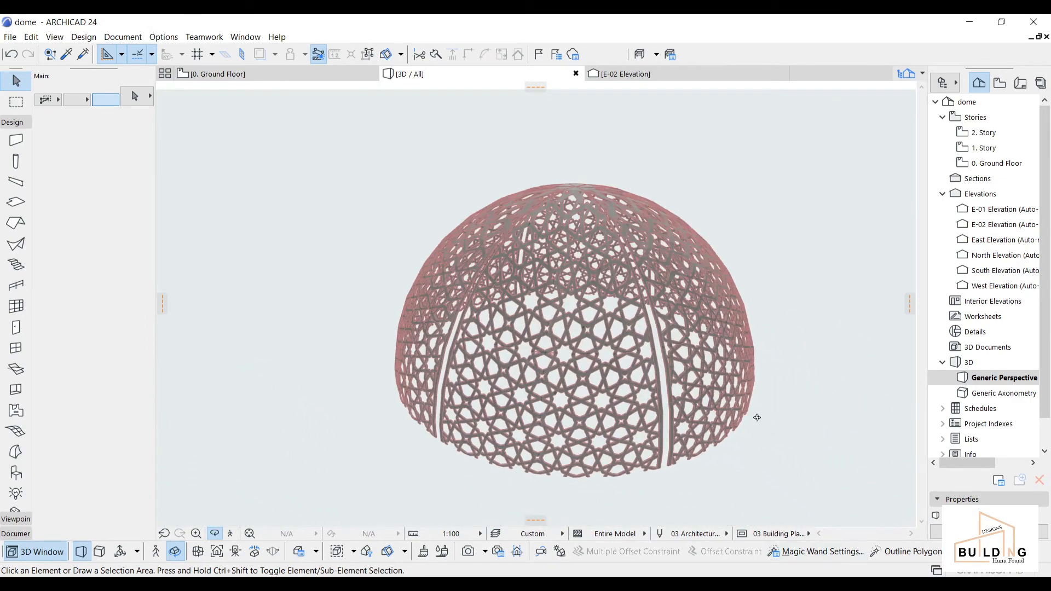
left_click(218, 74)
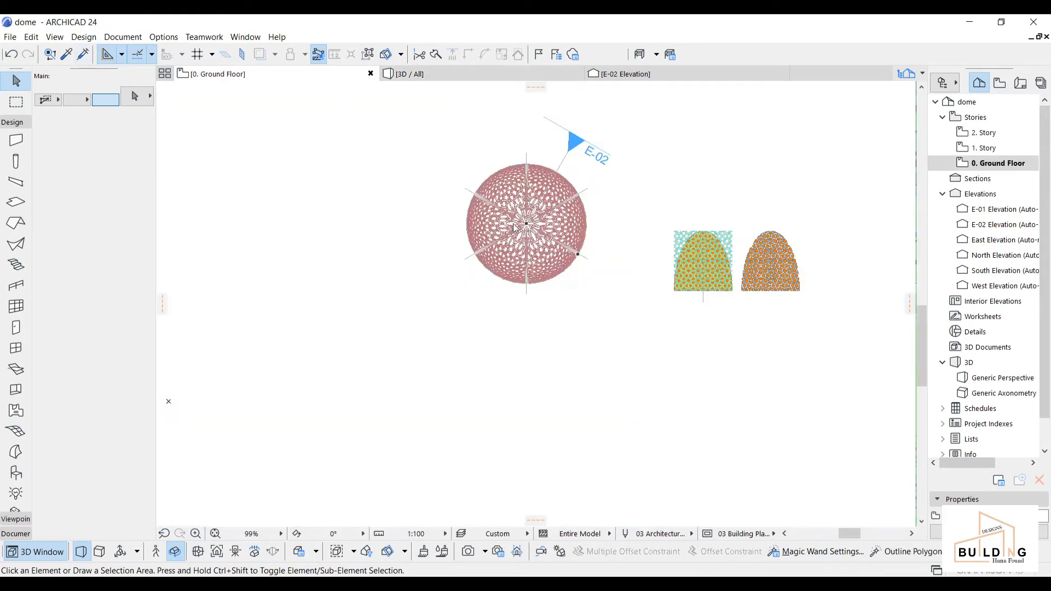
Step: Open the Object default settings and browse to 1.5 Special Constructions 24 > Basic Shapes 24
scroll(304, 387, "up", 2)
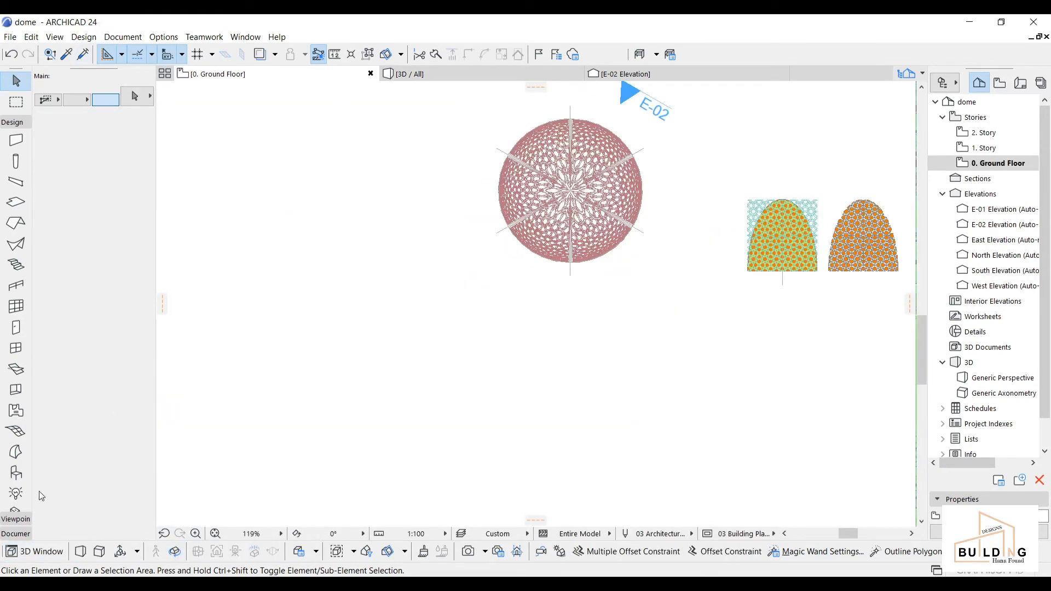
left_click(16, 474)
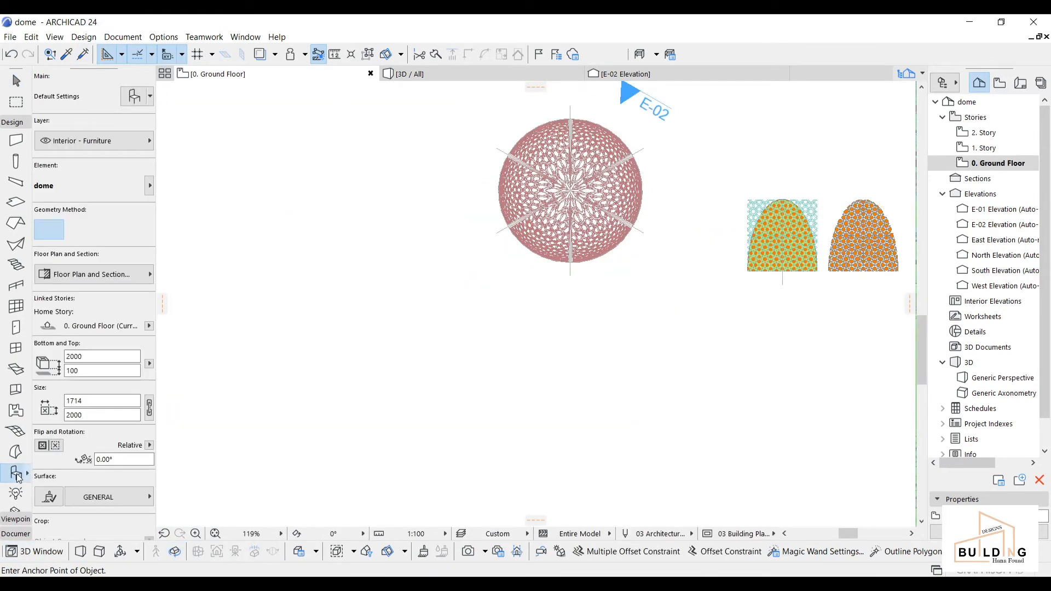
left_click(137, 97)
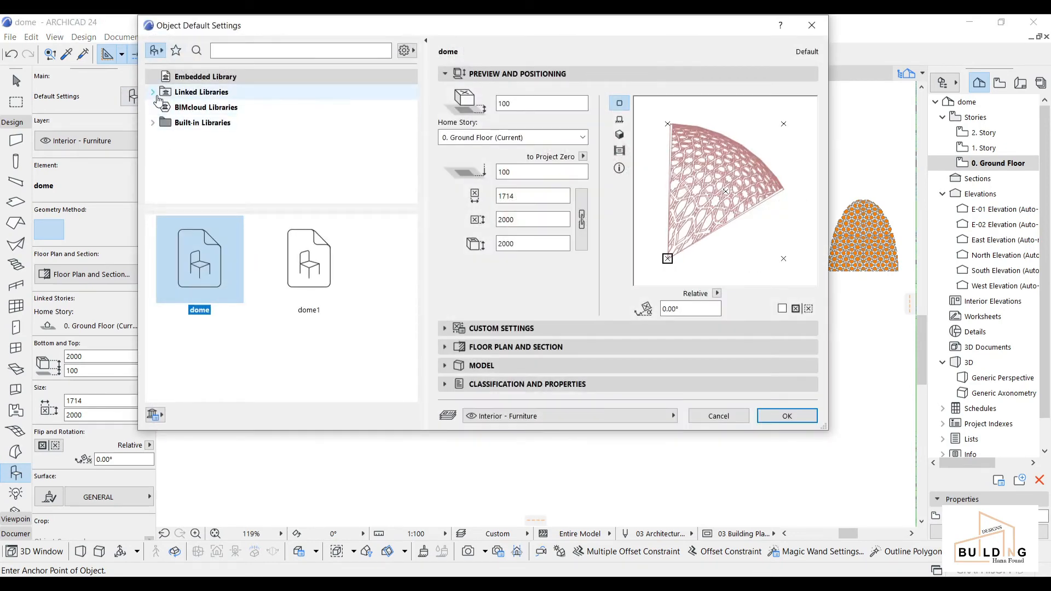
left_click(154, 96)
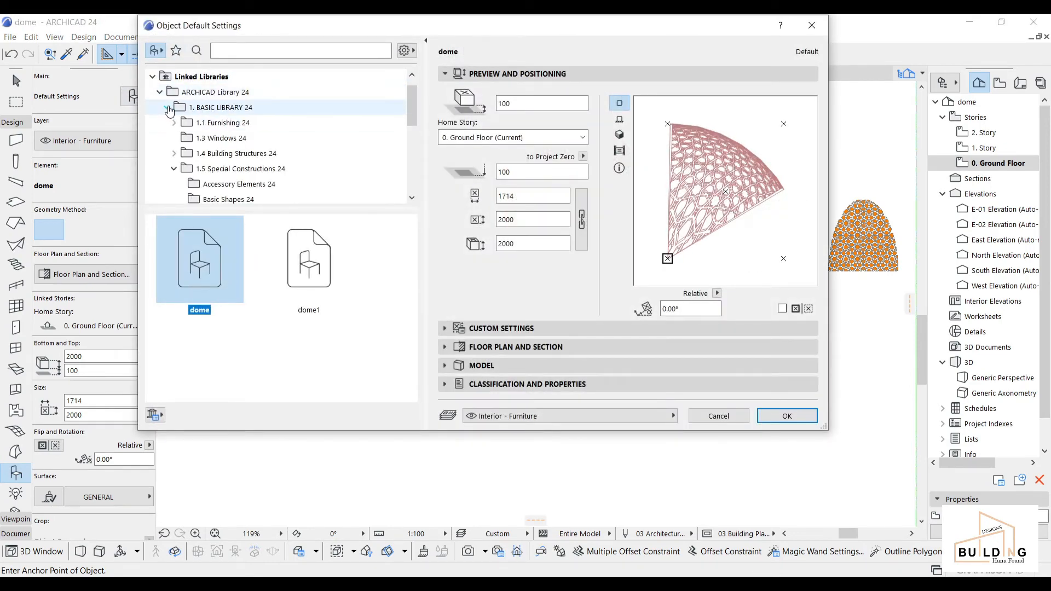
left_click(175, 154)
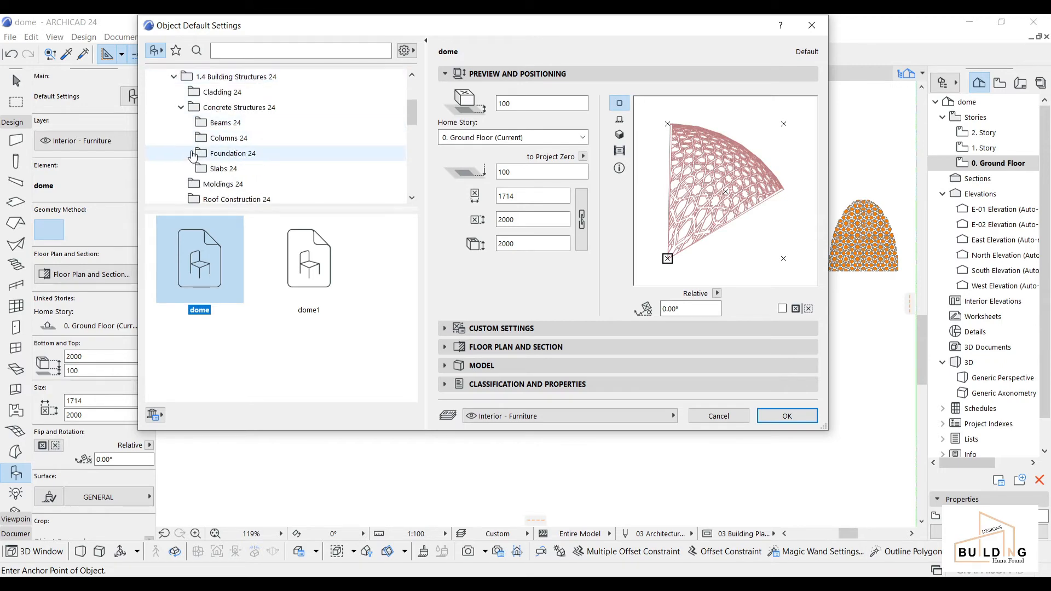
scroll(194, 155, "down", 2)
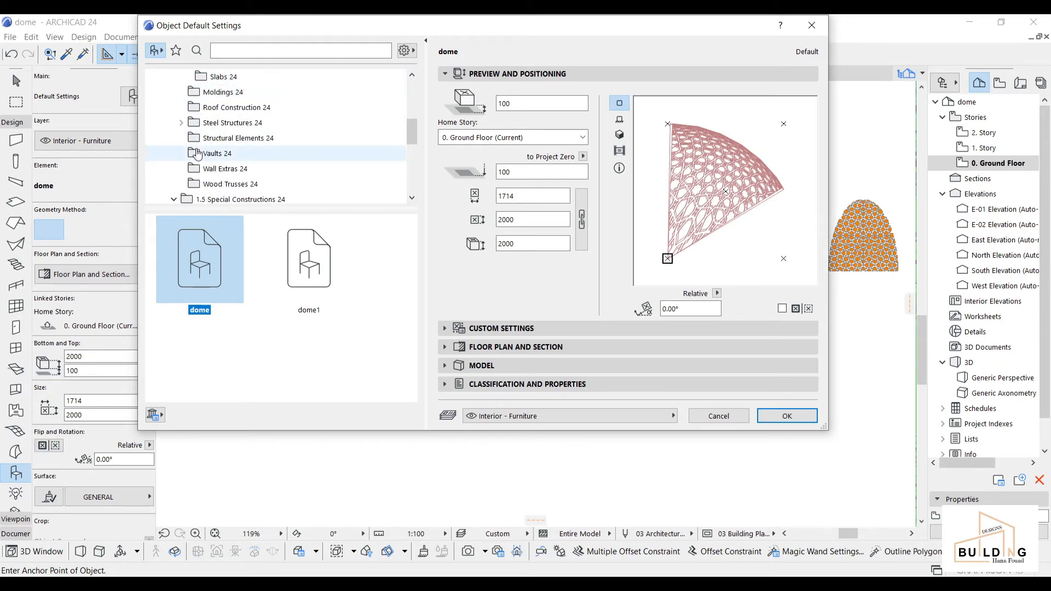
scroll(169, 159, "down", 1)
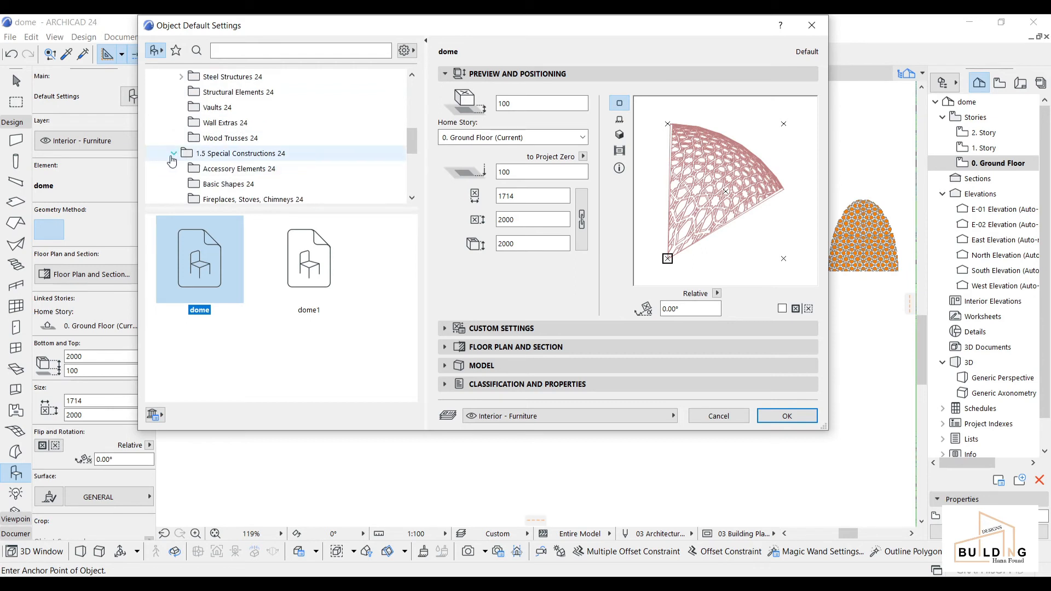
left_click(173, 155)
left_click(174, 154)
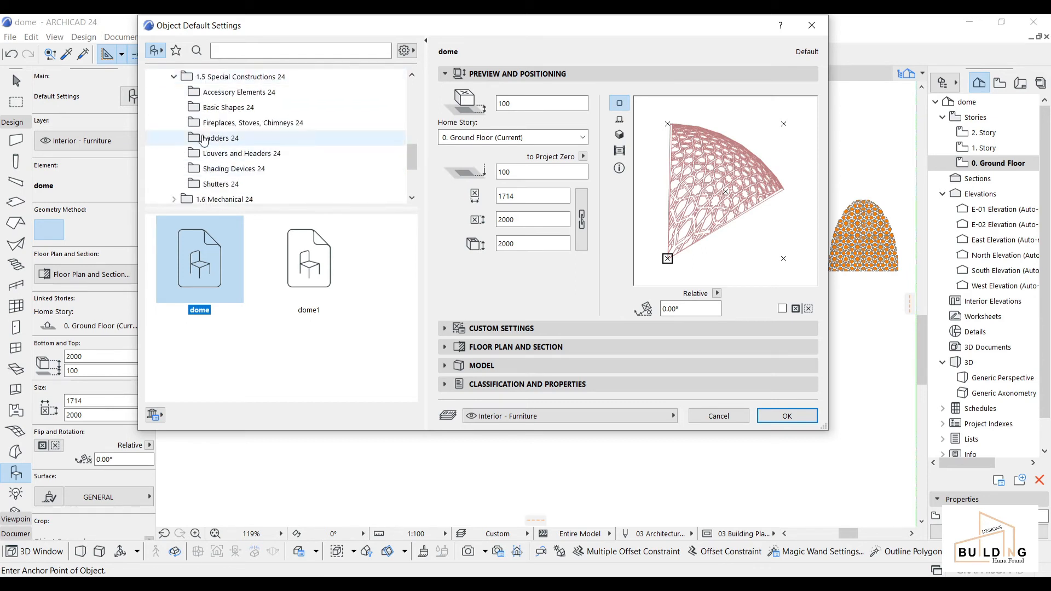
left_click(209, 109)
Step: Choose Cylinder 24 from Basic Shapes 24 as the default object
scroll(244, 274, "down", 3)
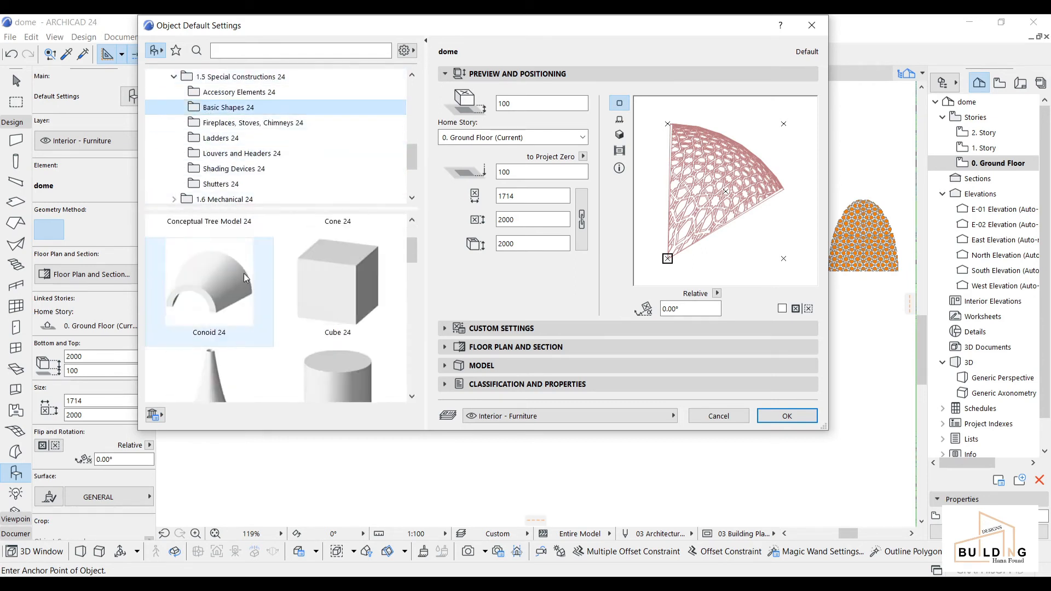
scroll(351, 307, "down", 2)
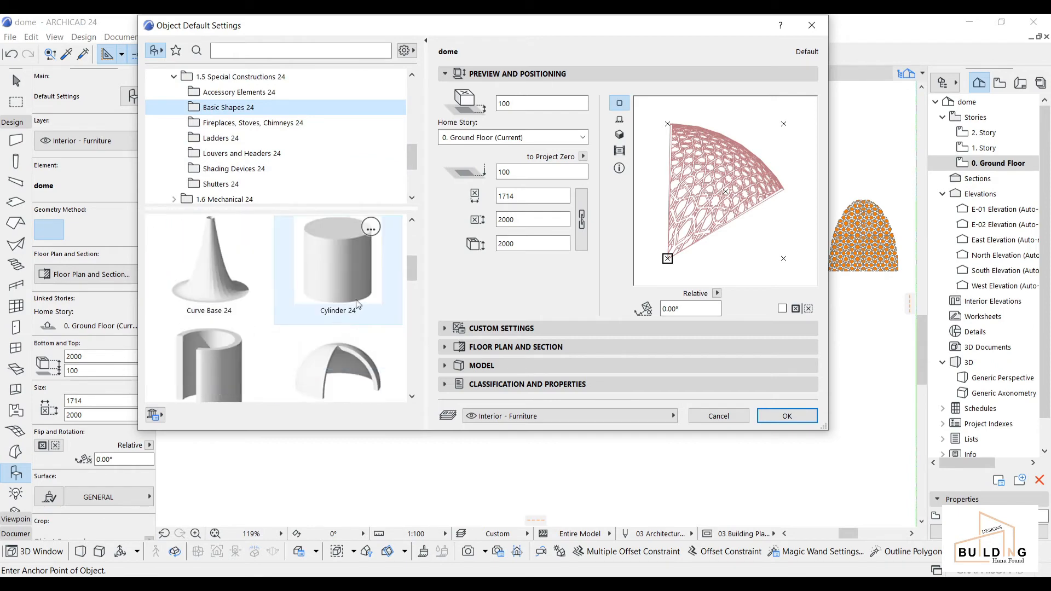
scroll(351, 280, "down", 5)
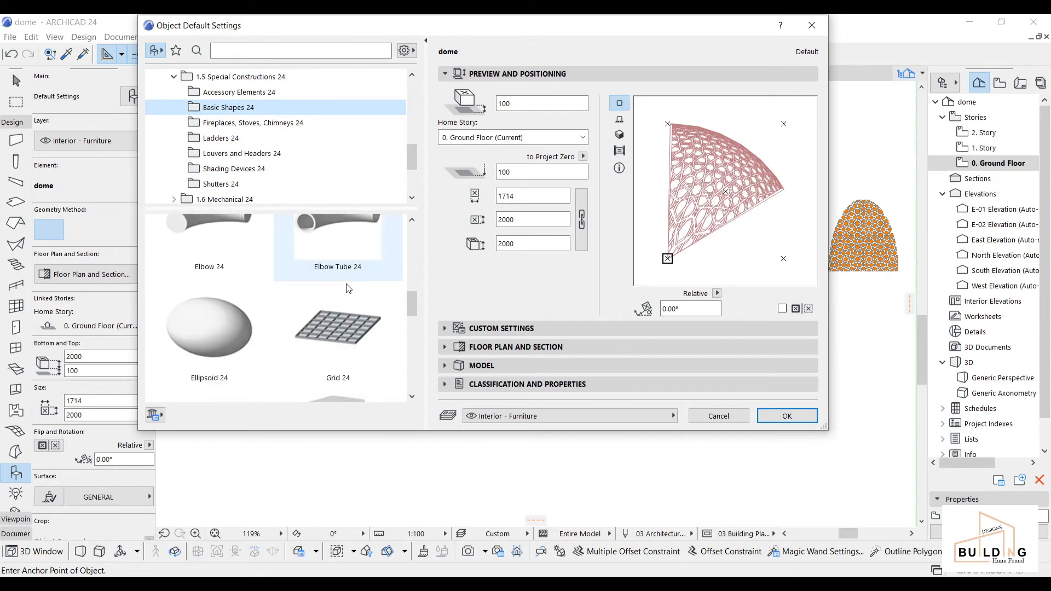
scroll(295, 317, "down", 5)
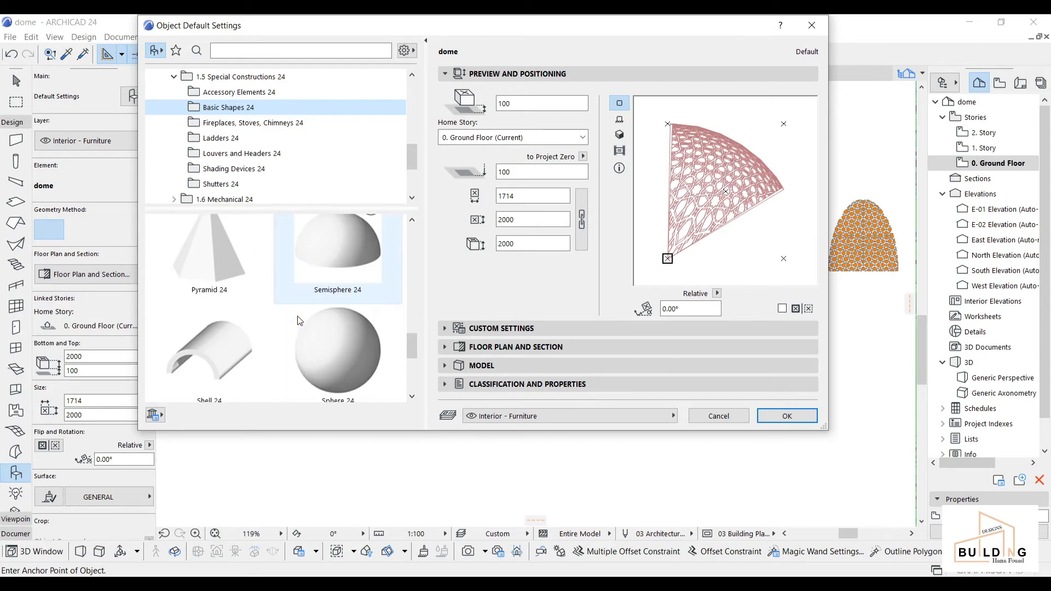
scroll(323, 358, "up", 3)
scroll(326, 345, "up", 8)
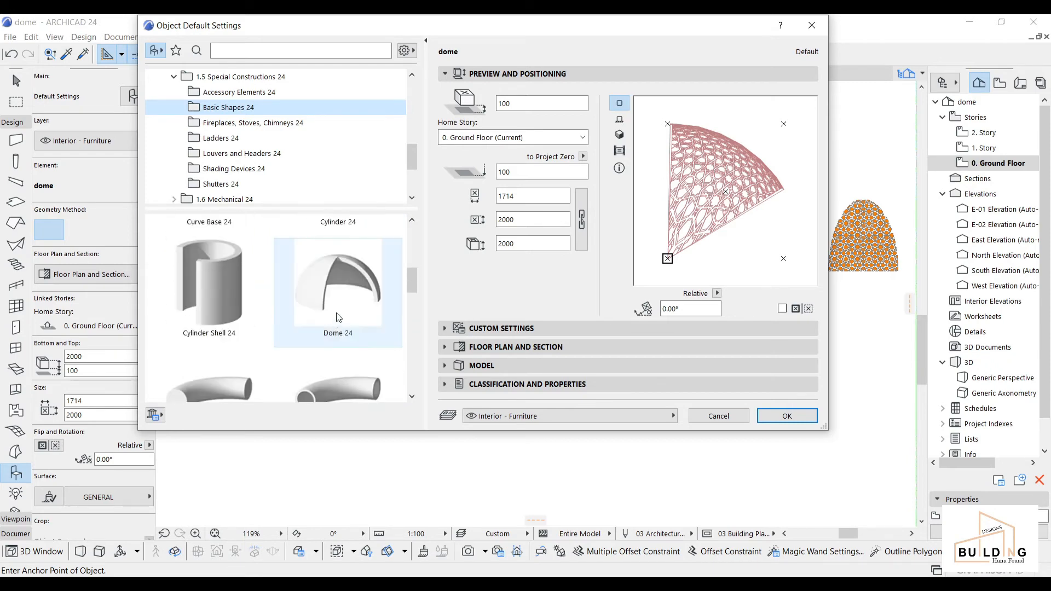
left_click(342, 297)
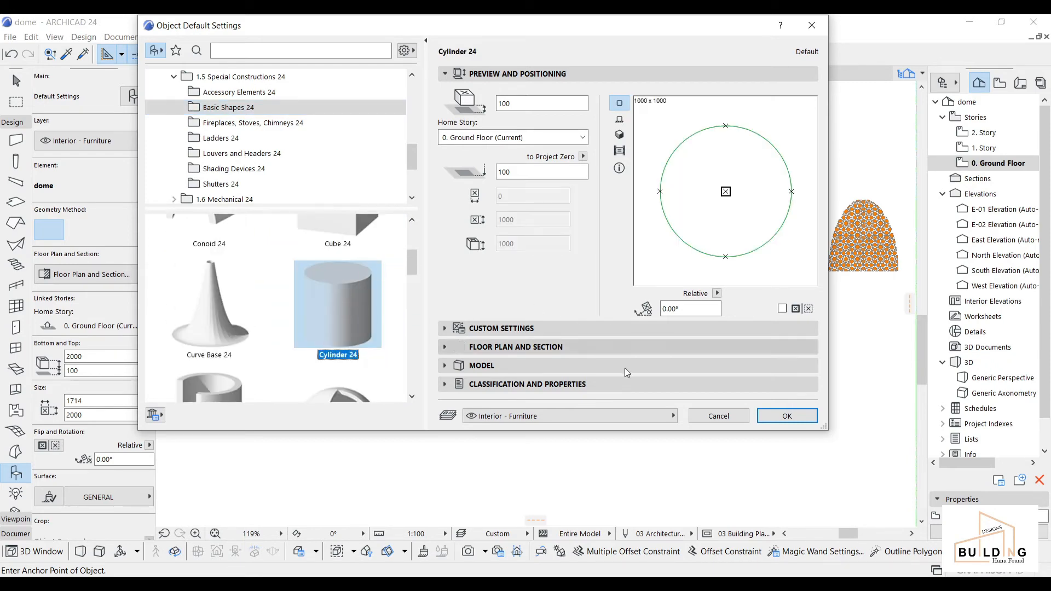
left_click(803, 419)
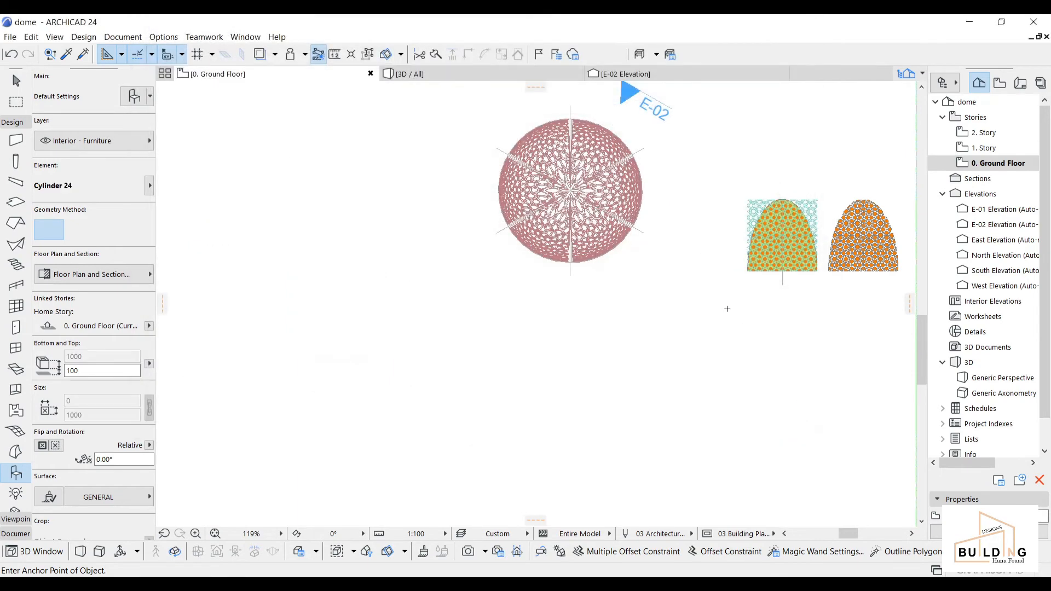
Step: Select the cylinder on the plan and stretch its radius to 2000
scroll(457, 180, "up", 3)
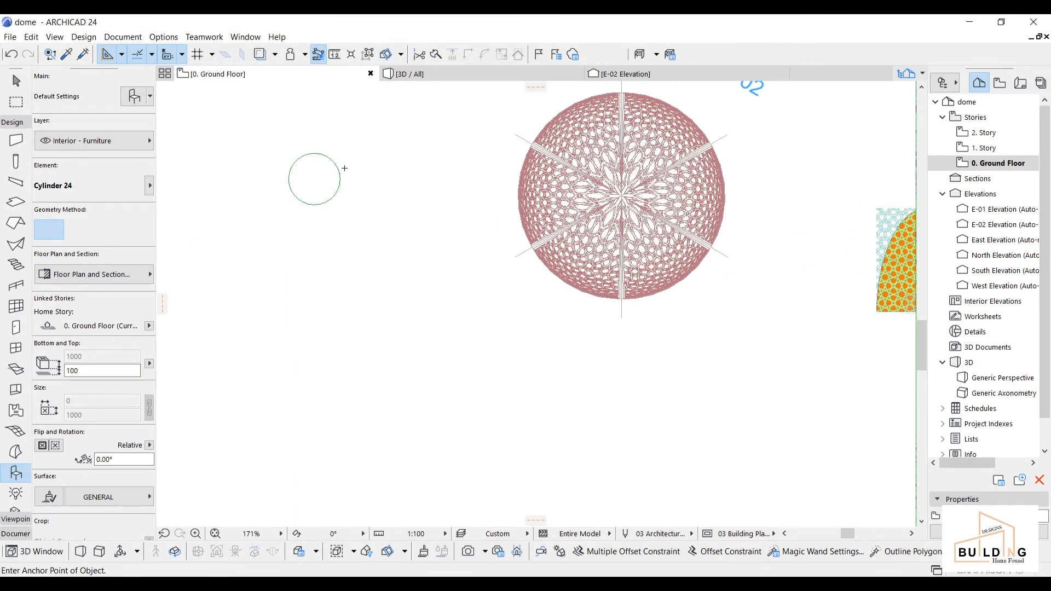
key("Escape")
left_click(330, 161)
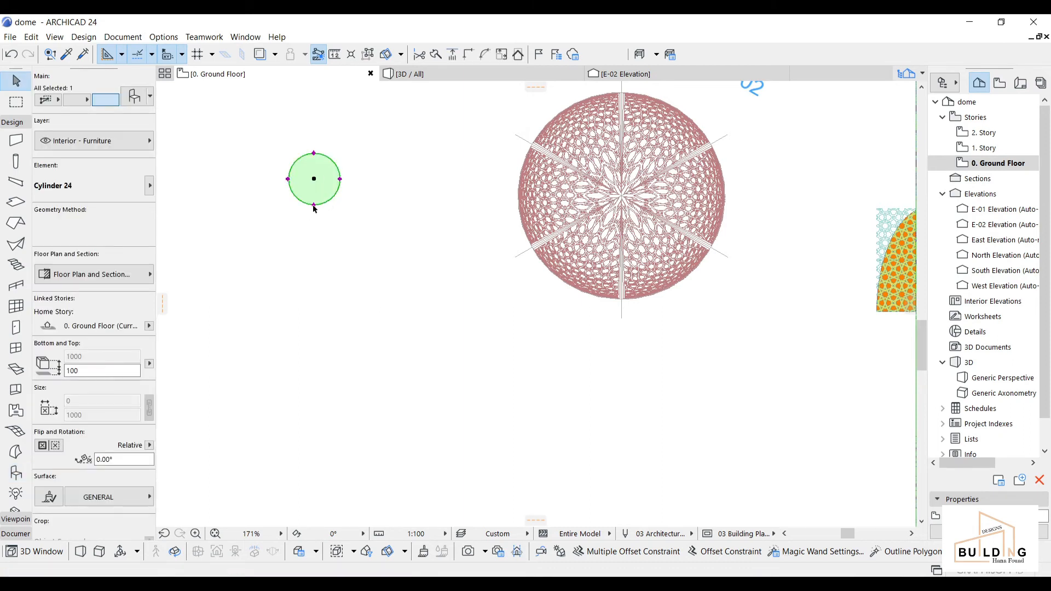
left_click(314, 228)
left_click(317, 184)
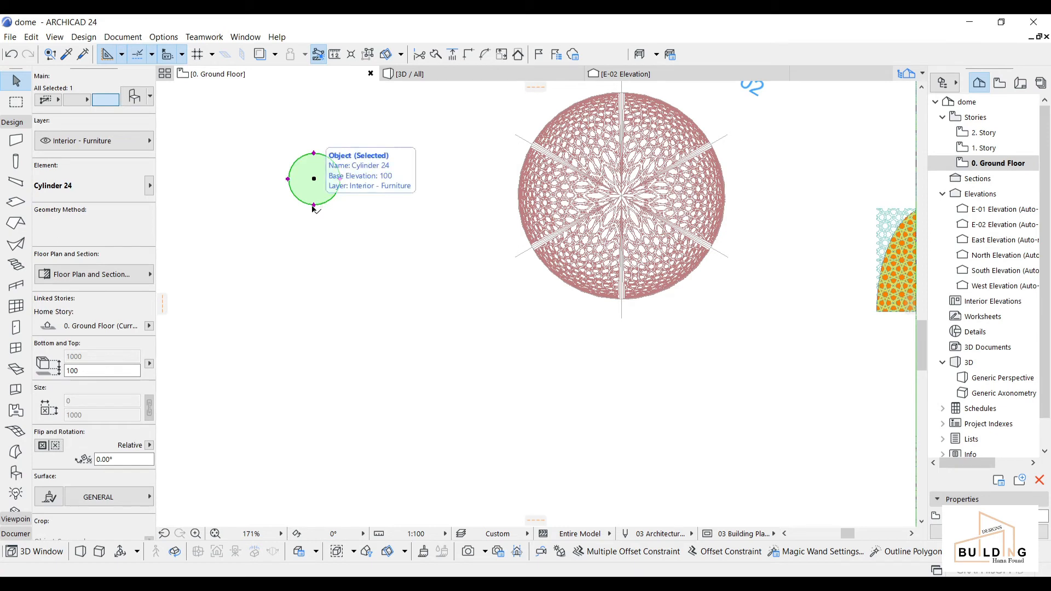
left_click(313, 206)
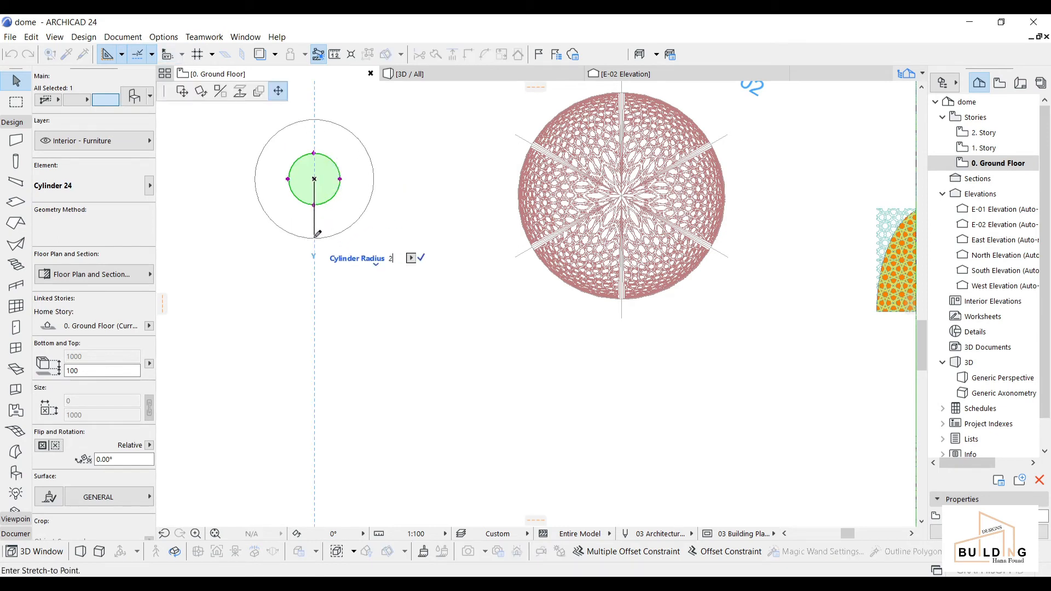
type("2000")
key("Return")
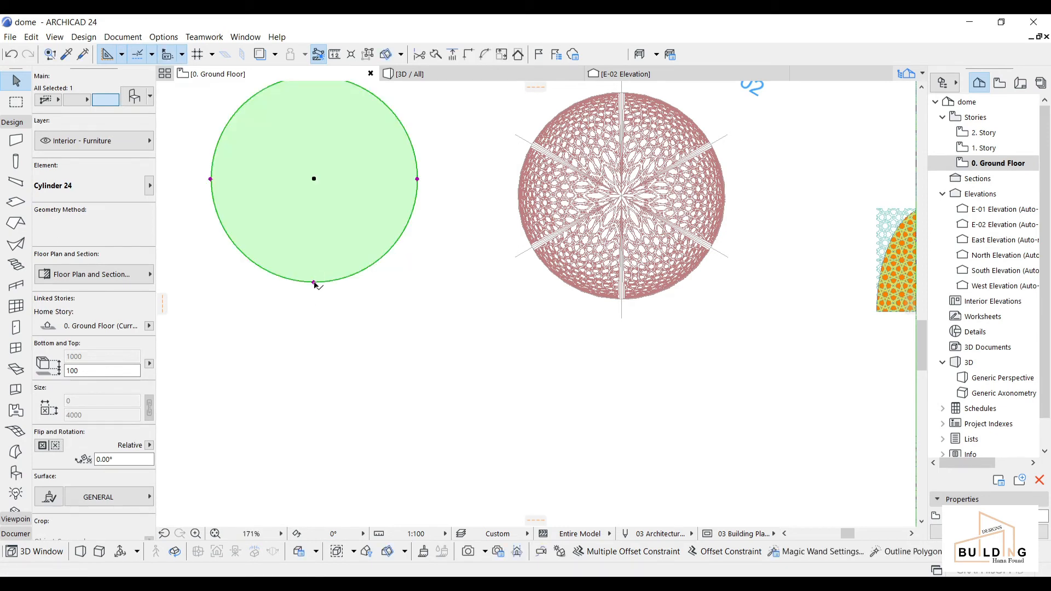
Step: Move the cylinder so it sits centred on the lattice dome
left_click(314, 283)
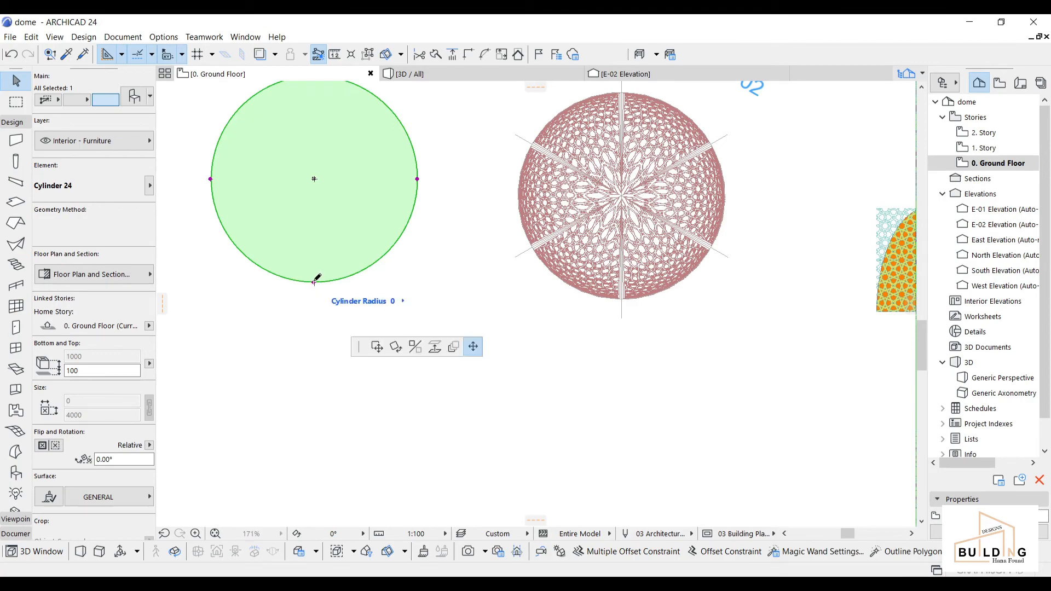
scroll(651, 316, "up", 4)
scroll(440, 298, "down", 4)
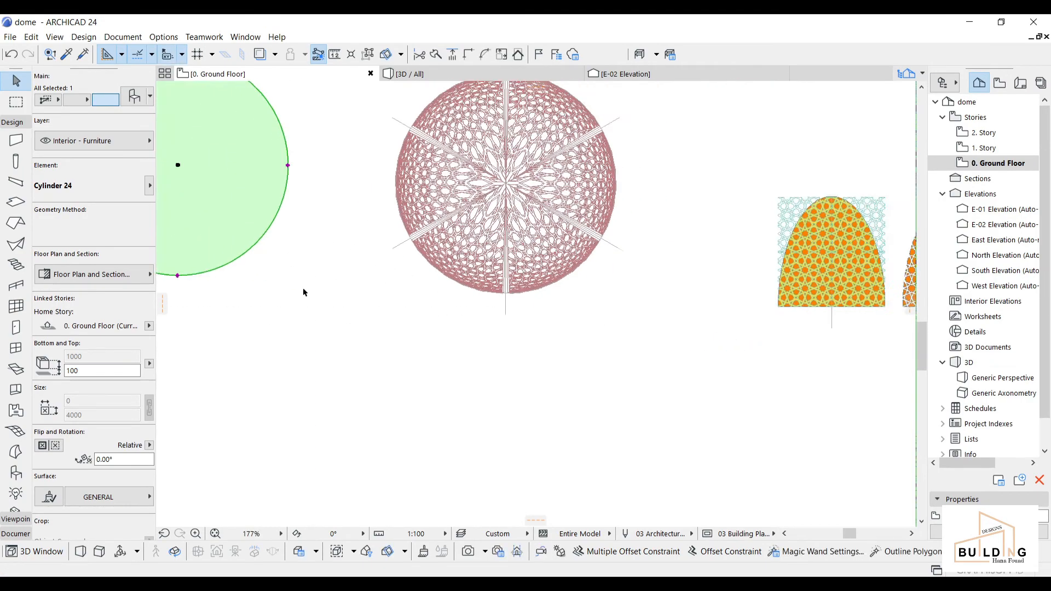
middle_click_drag(262, 280, 385, 292)
key("ctrl+d")
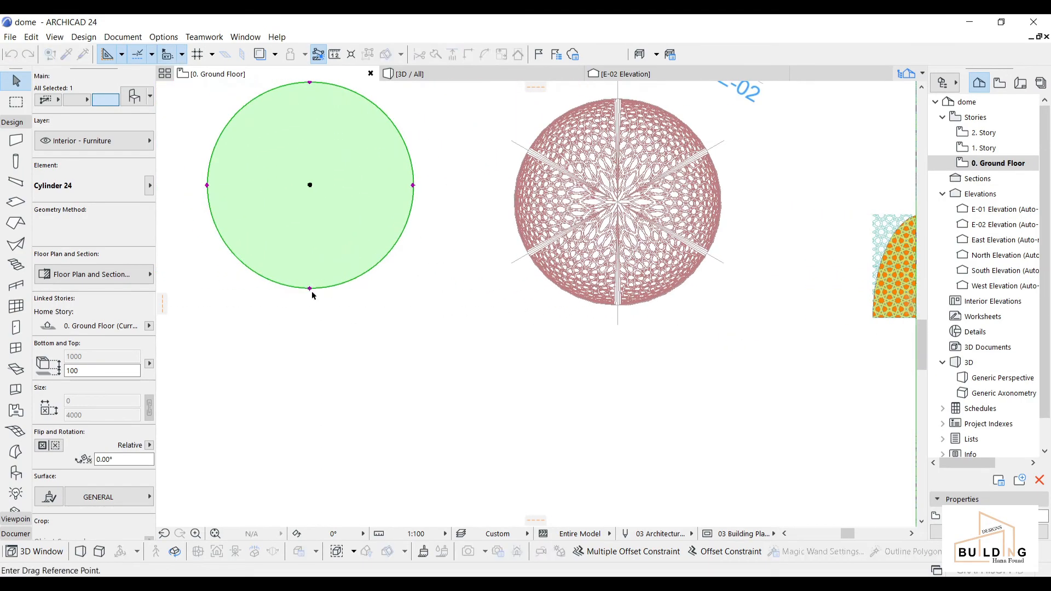
scroll(587, 301, "up", 4)
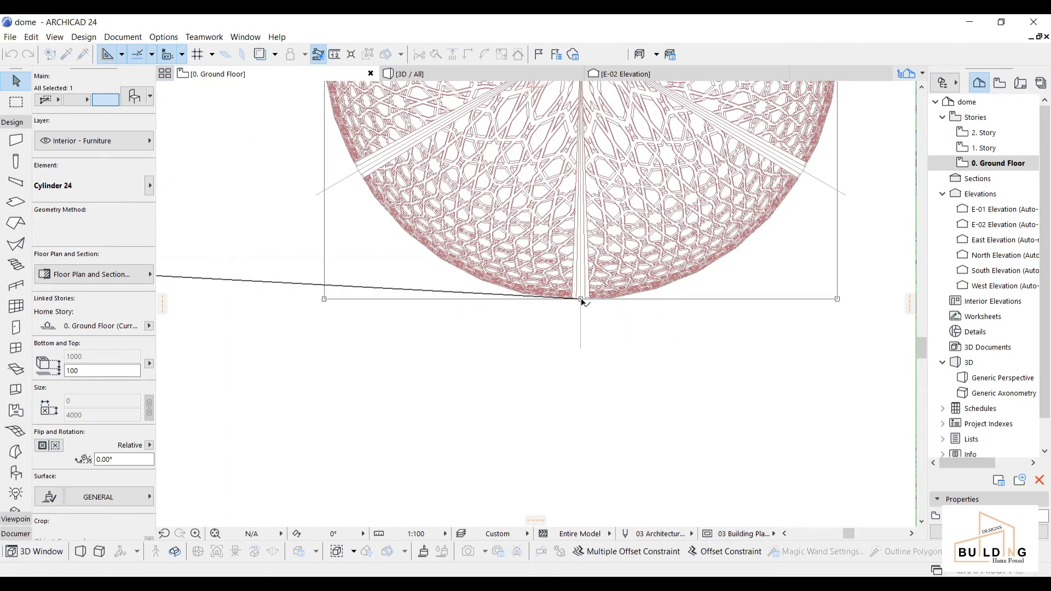
left_click(581, 299)
scroll(581, 300, "down", 4)
middle_click_drag(602, 277, 557, 373)
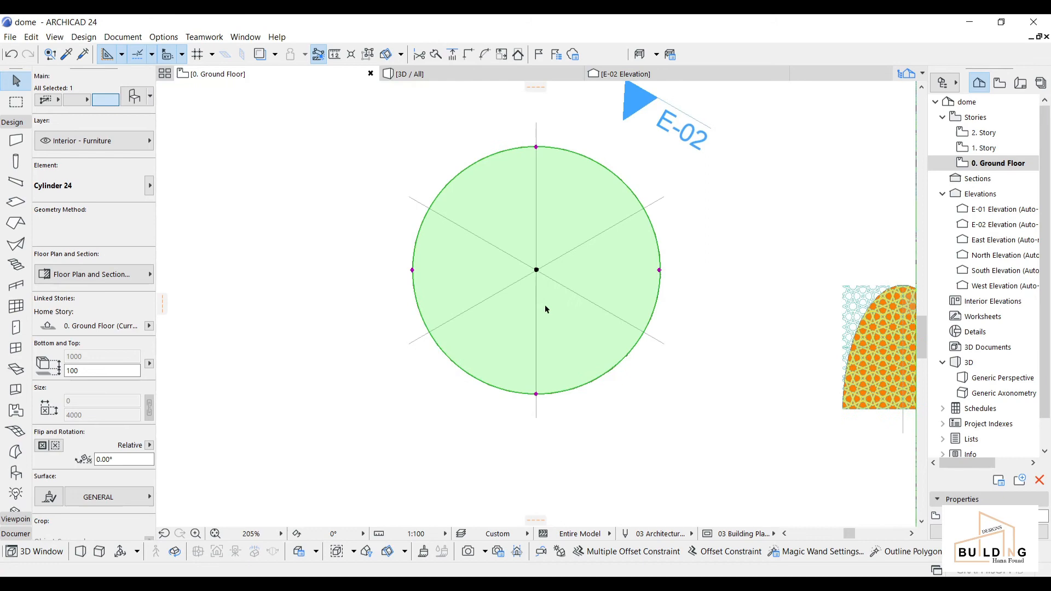
Step: Show the model in the 3D window, framed around the dome
left_click(465, 78)
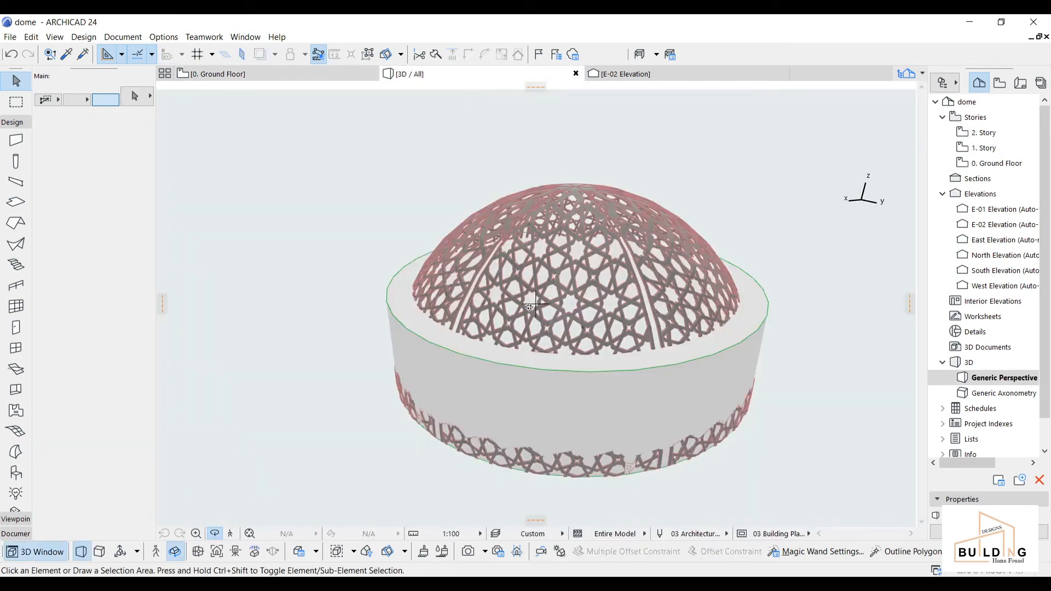
scroll(556, 369, "down", 1)
middle_click_drag(557, 368, 526, 206)
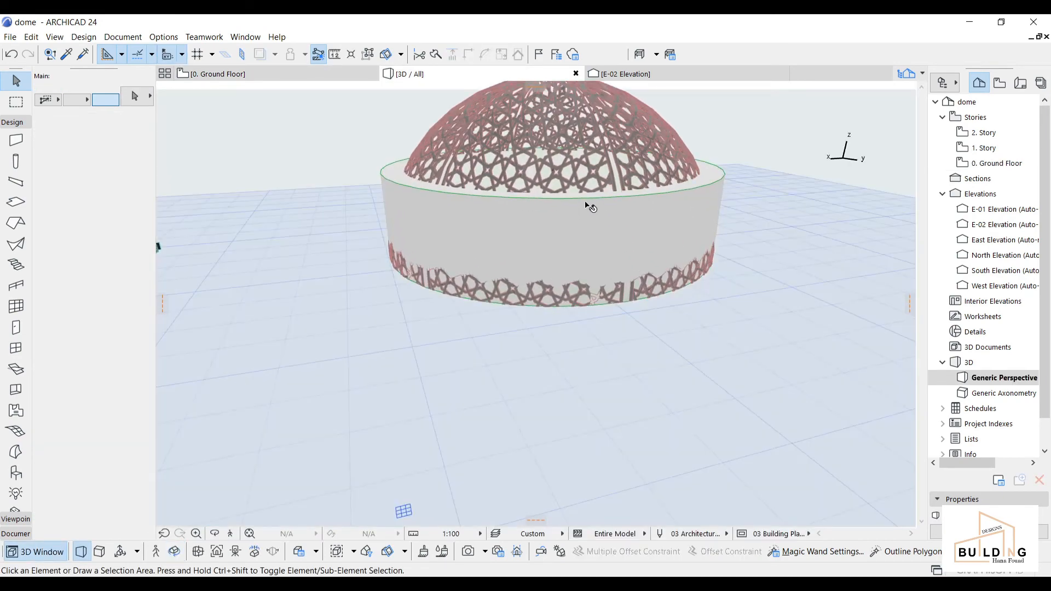
Step: Move the cylinder 1000 down in 3D so the dome sits on top
left_click(566, 220)
key("ctrl+d")
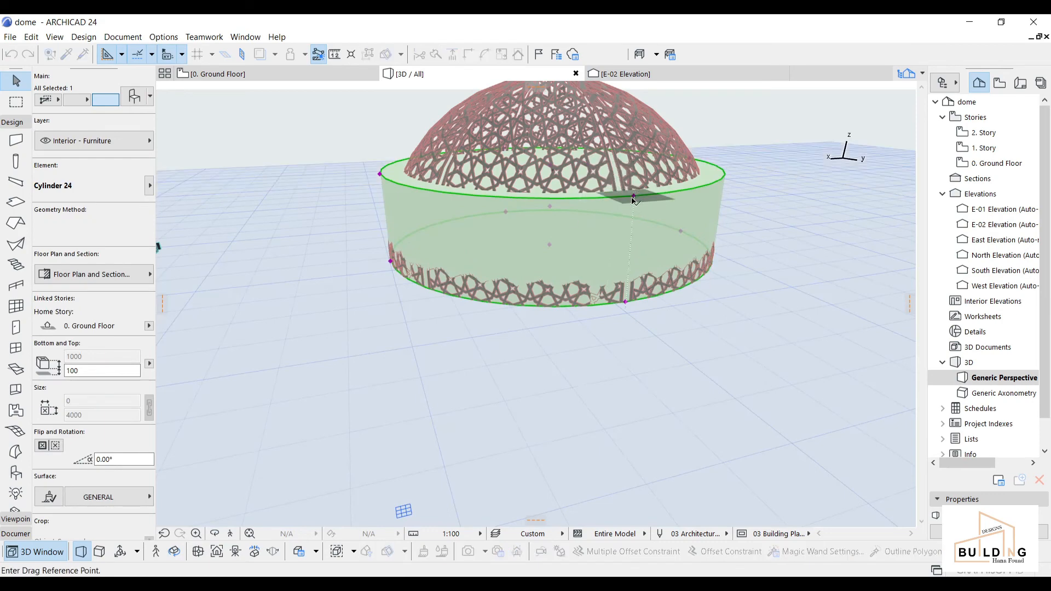
left_click(633, 196)
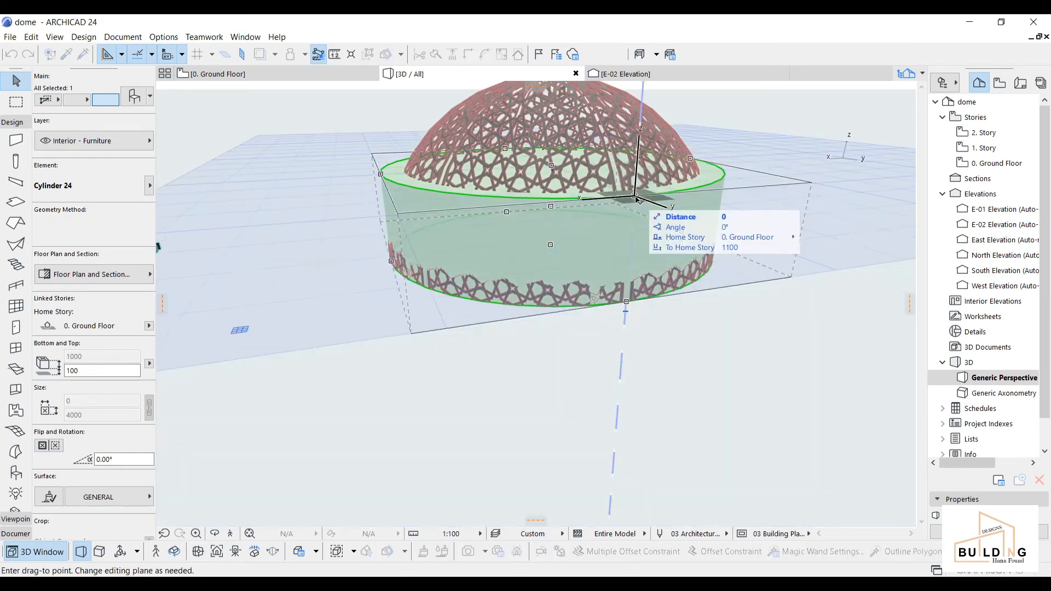
left_click(626, 303)
key("Escape")
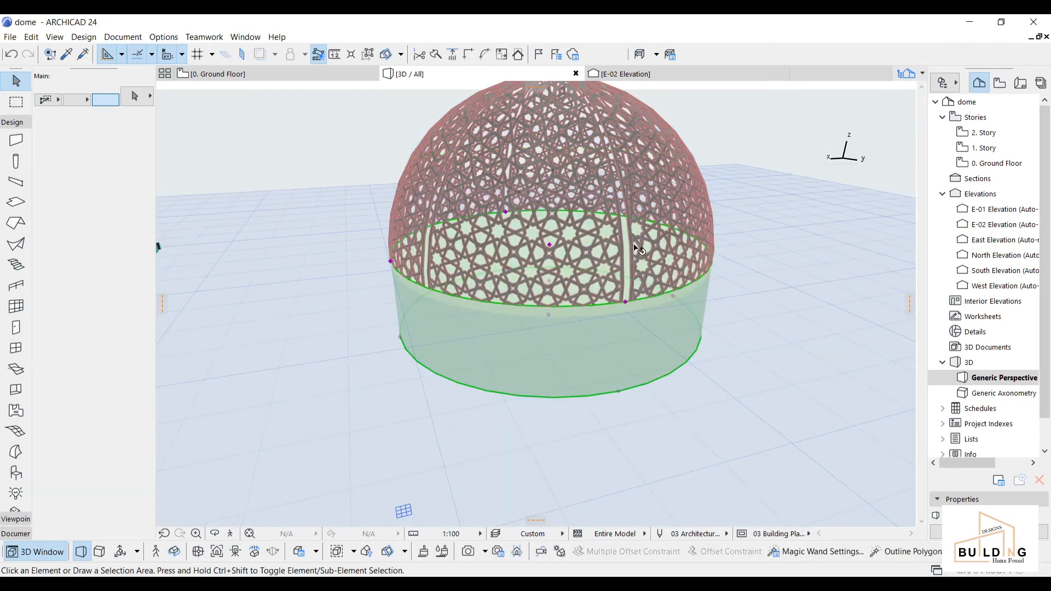
Step: Orbit around the model to inspect the dome resting on the cylindrical drum
scroll(600, 226, "down", 2)
middle_click_drag(564, 246, 328, 395)
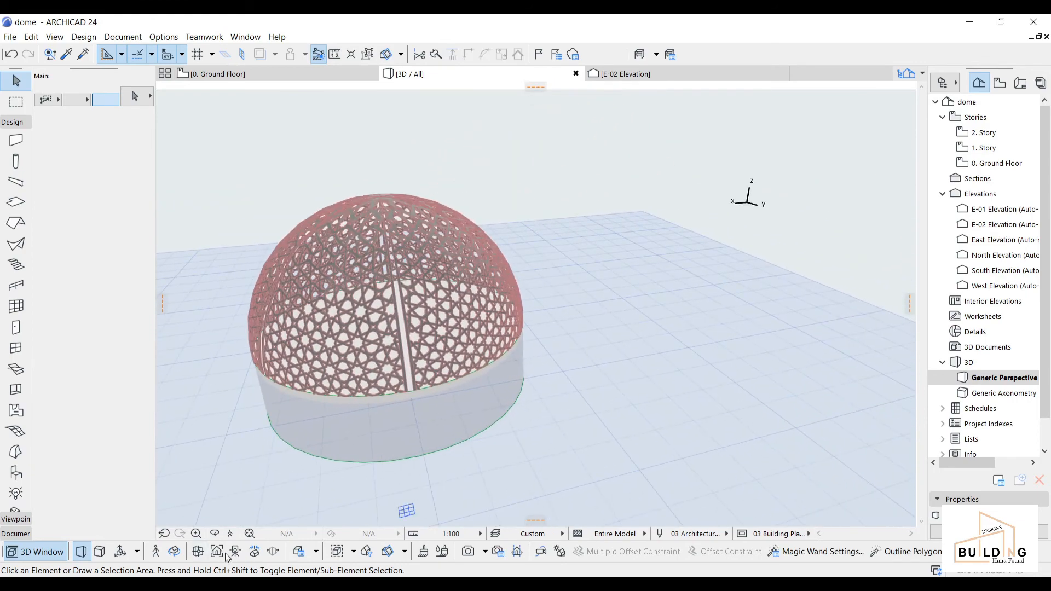
left_click(215, 535)
left_click_drag(358, 353, 909, 379)
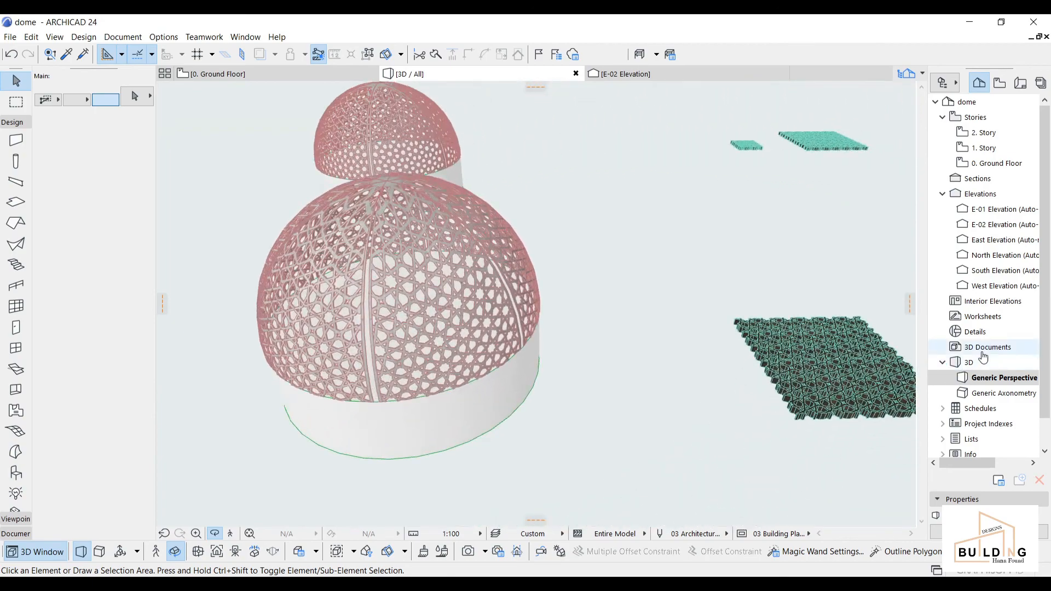
left_click_drag(377, 400, 296, 378)
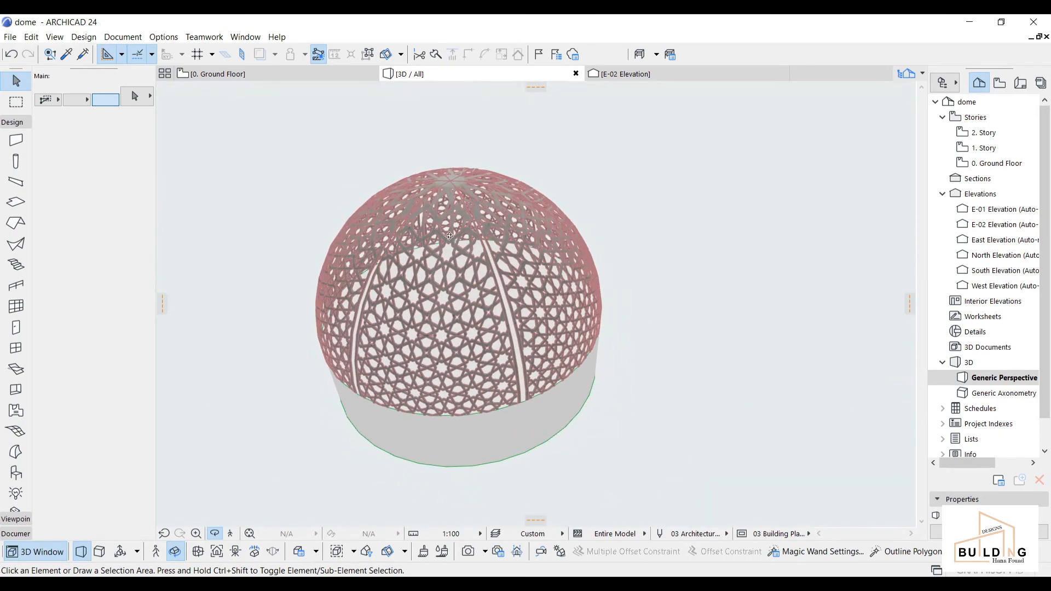
middle_click_drag(449, 236, 459, 260)
Step: Back on the Ground Floor plan, make Dome 24 from Basic Shapes the default object
left_click(297, 78)
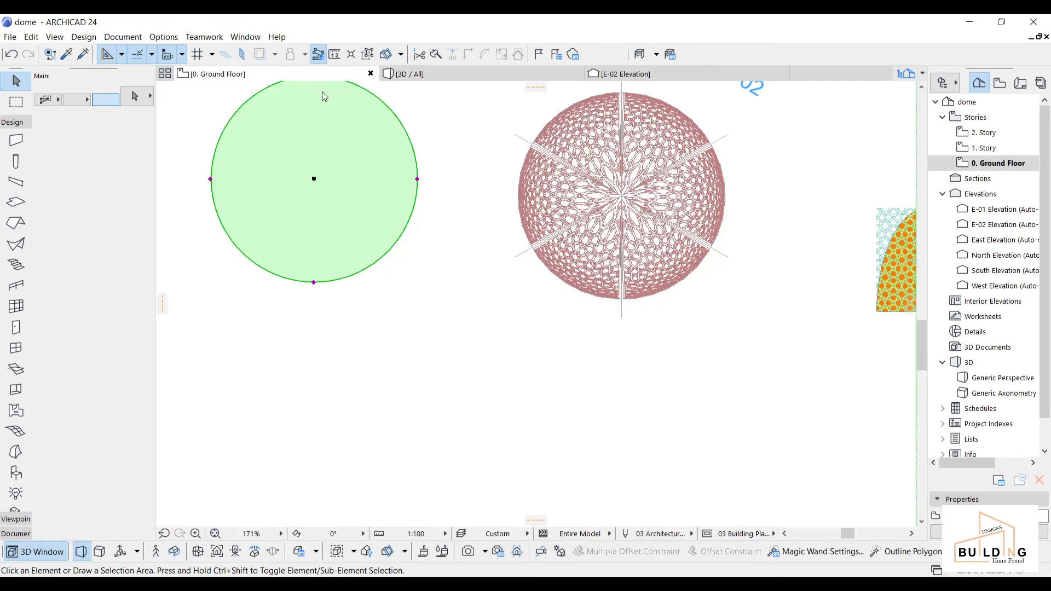
scroll(444, 162, "up", 1)
scroll(435, 165, "down", 2)
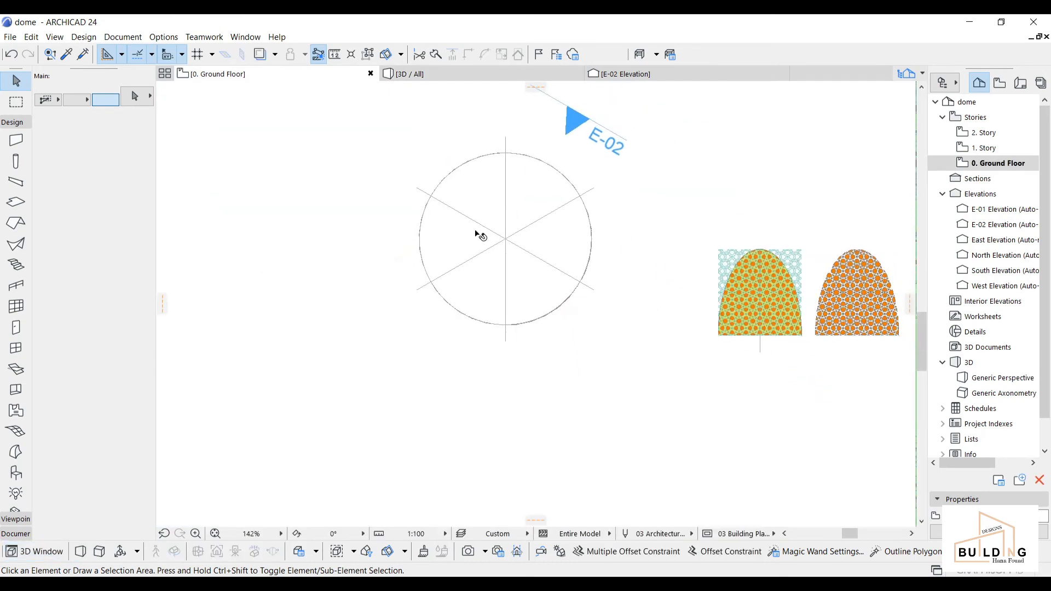
left_click(17, 473)
left_click(133, 96)
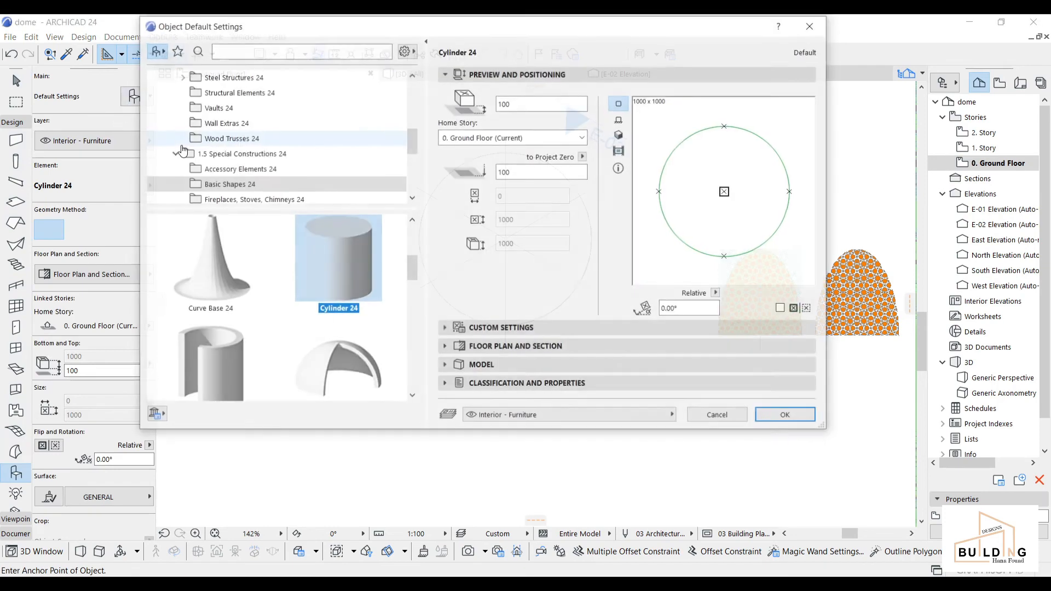
scroll(346, 294, "down", 1)
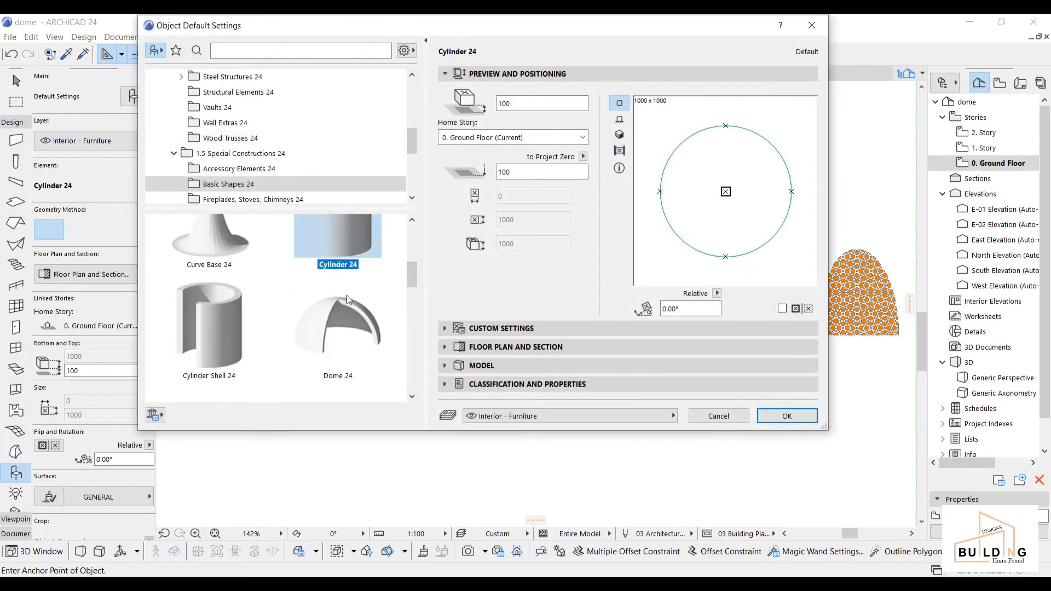
left_click(343, 341)
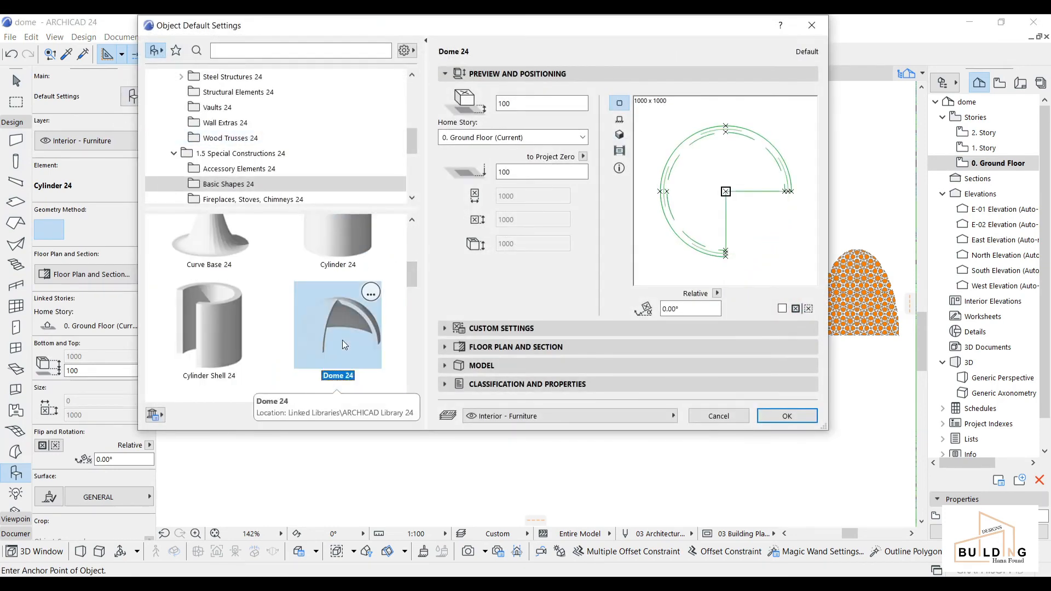
left_click(781, 418)
scroll(501, 233, "up", 3)
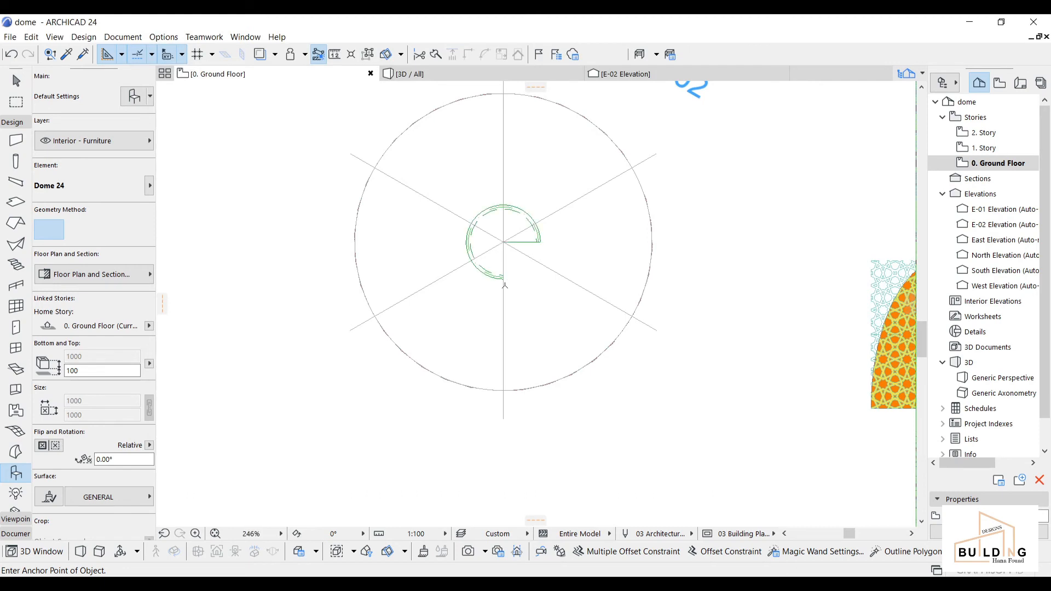
Step: Select the new Dome 24 and stretch its radius out to 1900
key("Escape")
left_click(467, 247)
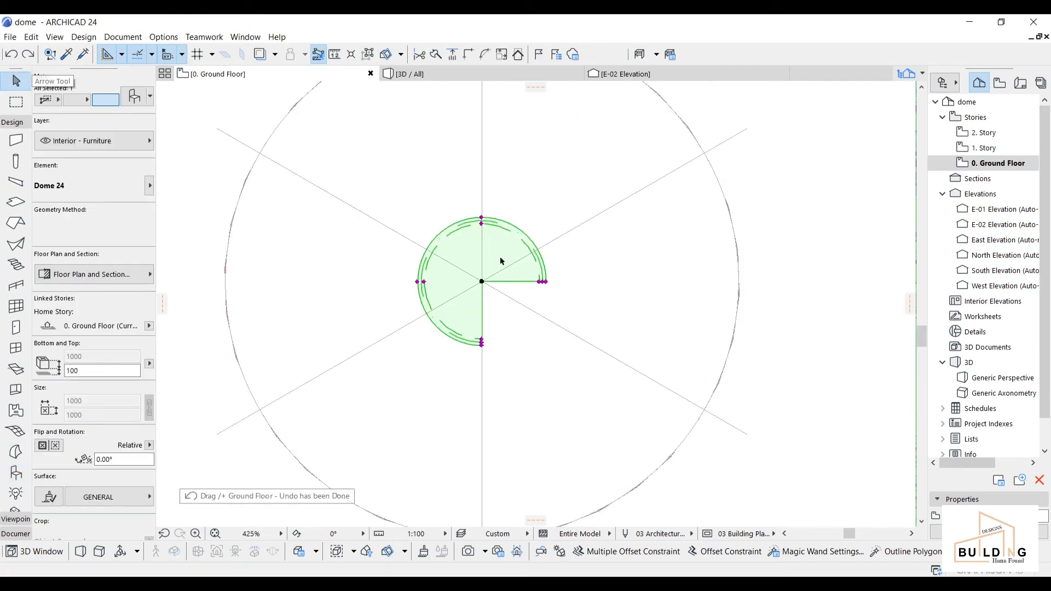
scroll(552, 280, "up", 2)
scroll(552, 280, "up", 2)
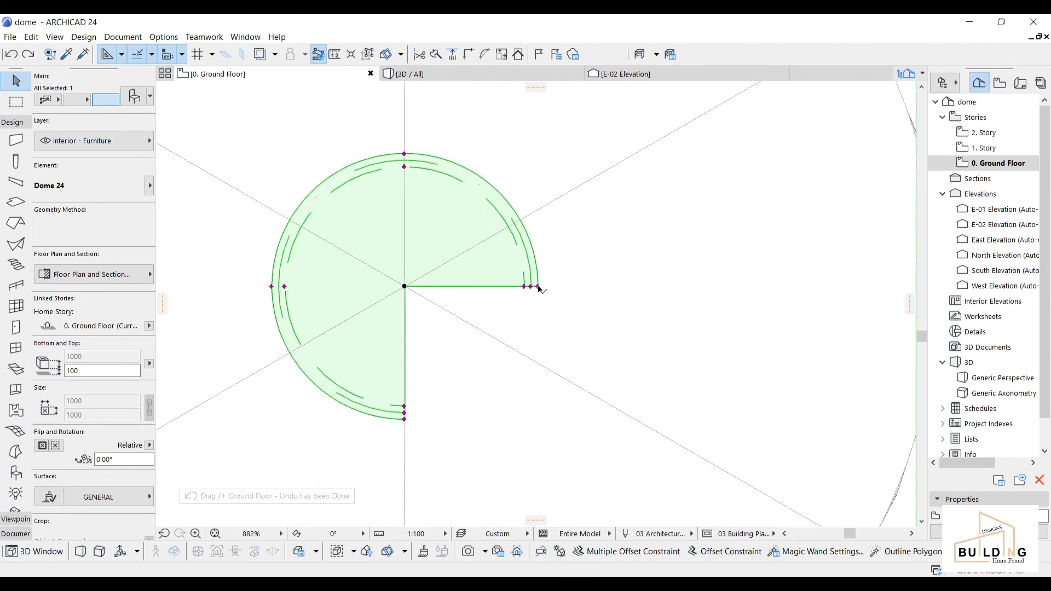
left_click(538, 286)
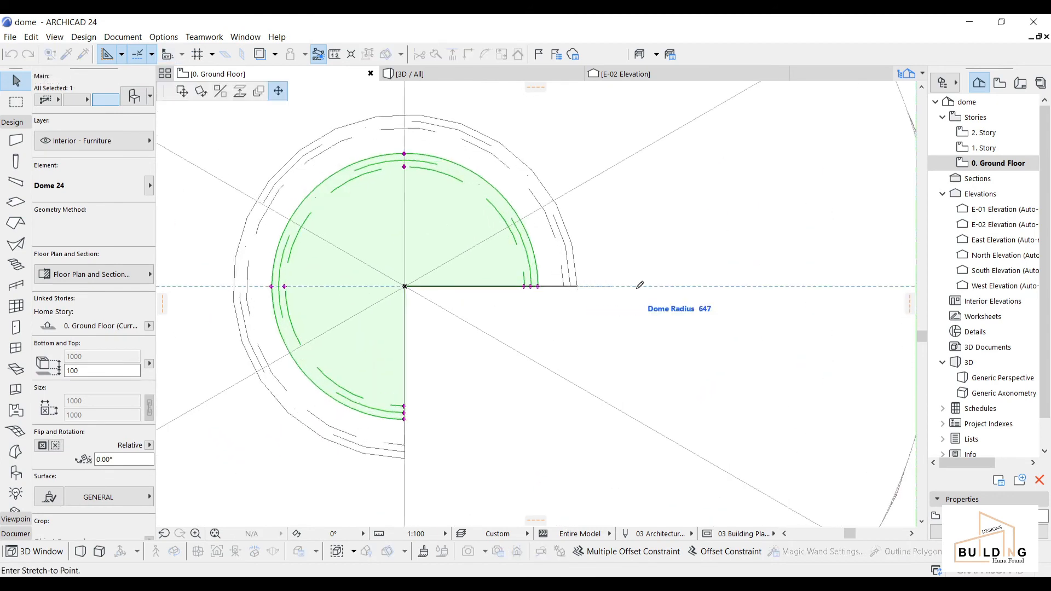
scroll(782, 266, "down", 3)
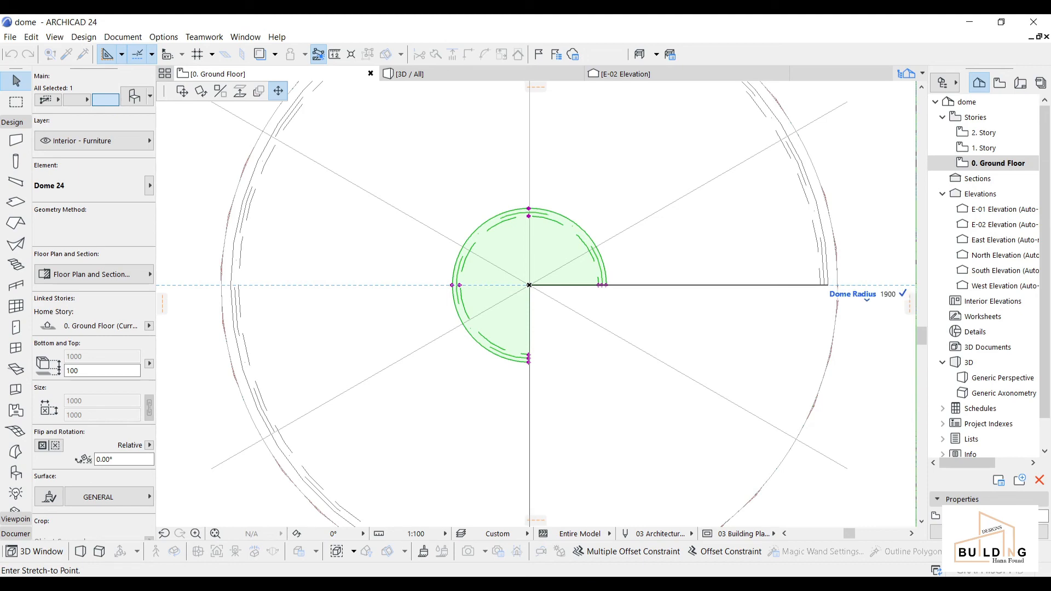
key("Return")
scroll(788, 333, "down", 3)
middle_click_drag(789, 333, 700, 277)
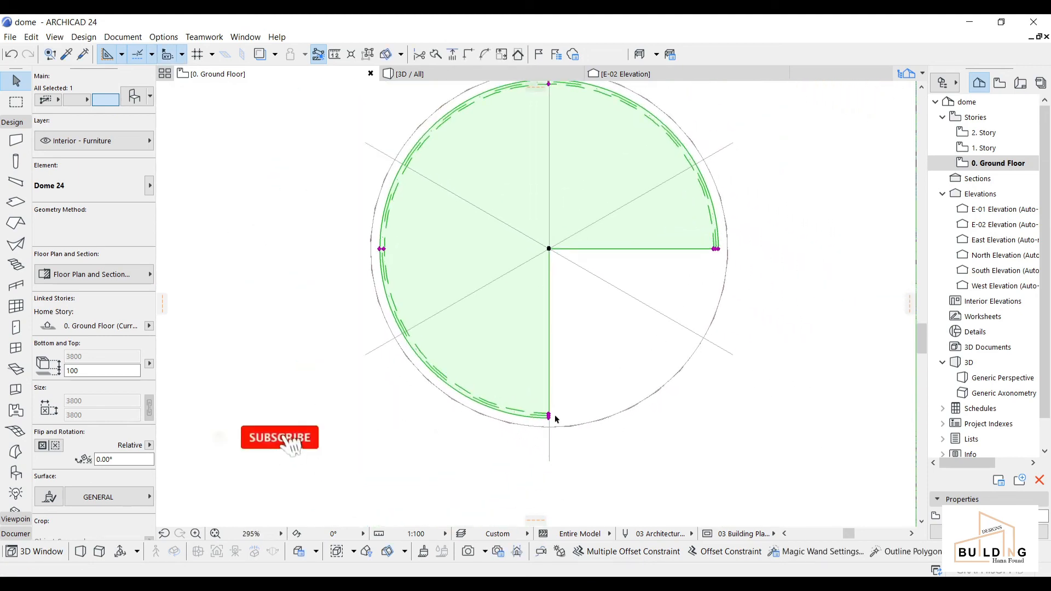
scroll(555, 420, "up", 3)
Step: Change the inner dome's shell thickness
left_click(546, 413)
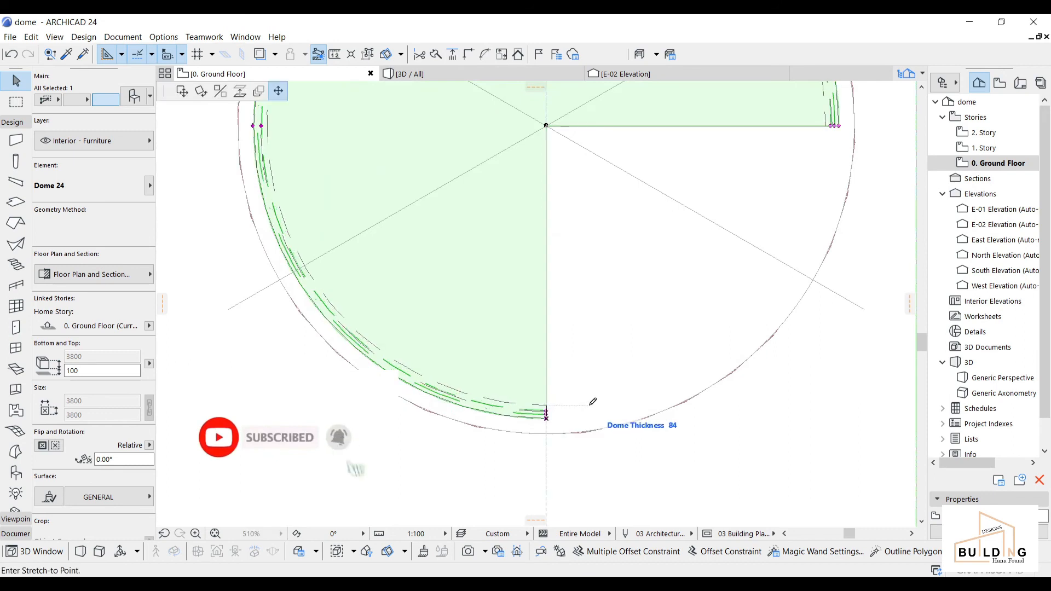
left_click(549, 418)
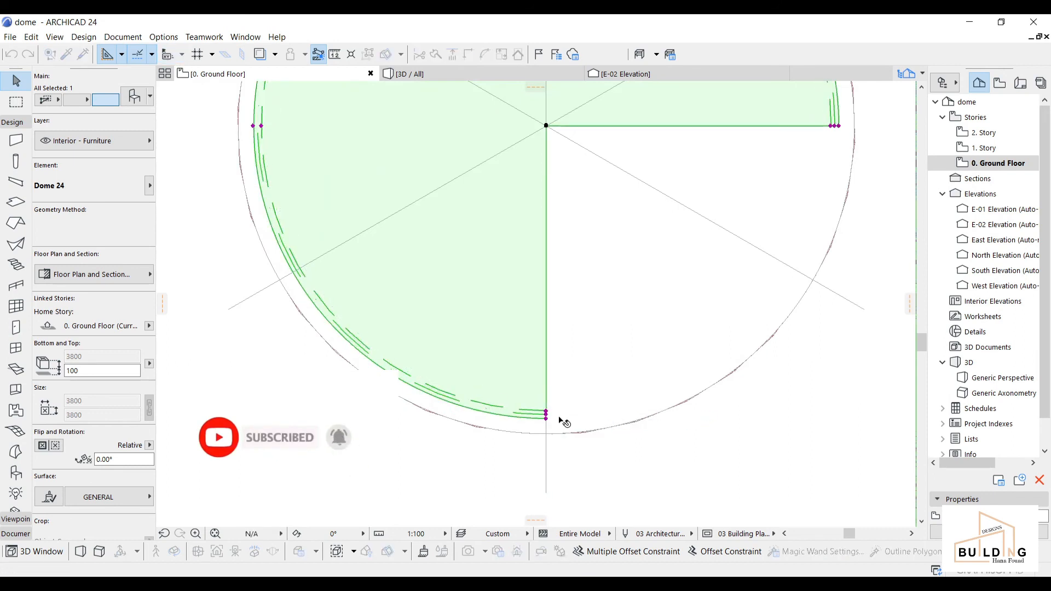
scroll(550, 418, "up", 3)
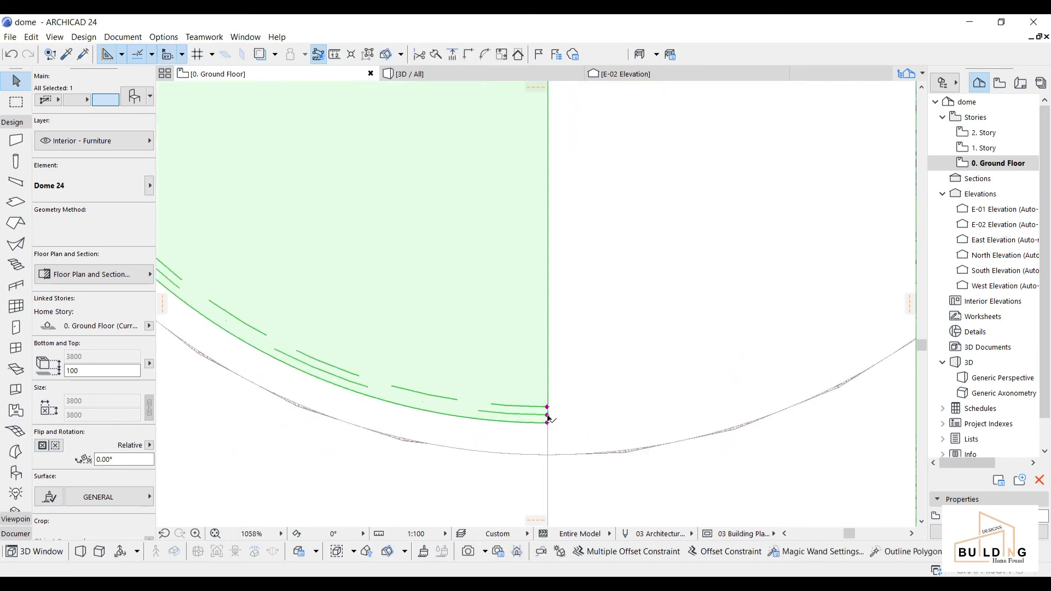
Step: Sweep the dome's angle round to a full 360° circle
left_click(550, 419)
scroll(683, 344, "down", 3)
middle_click_drag(683, 344, 356, 451)
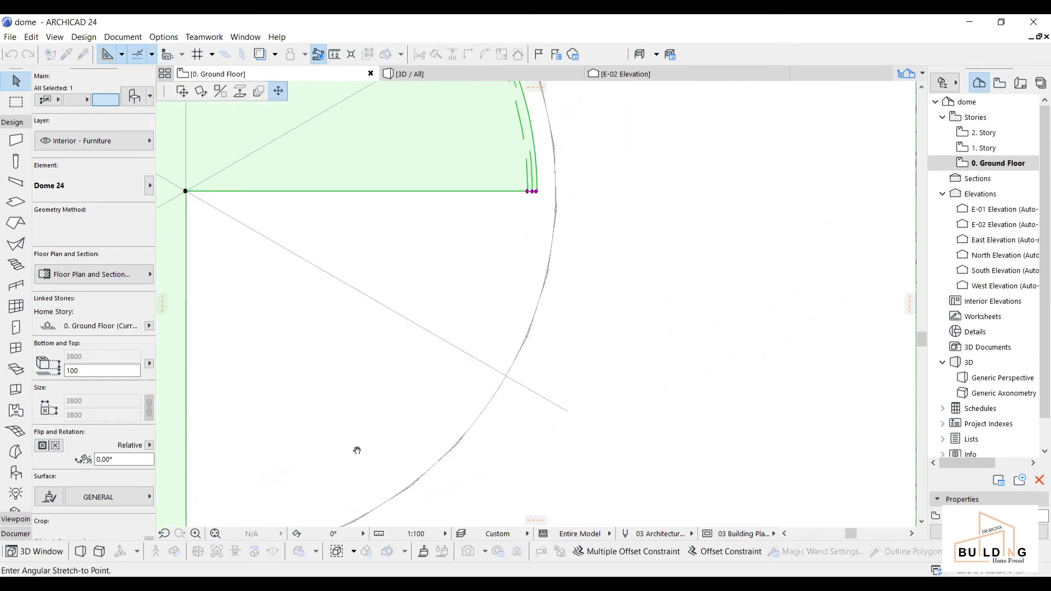
scroll(535, 188, "up", 3)
scroll(529, 184, "down", 6)
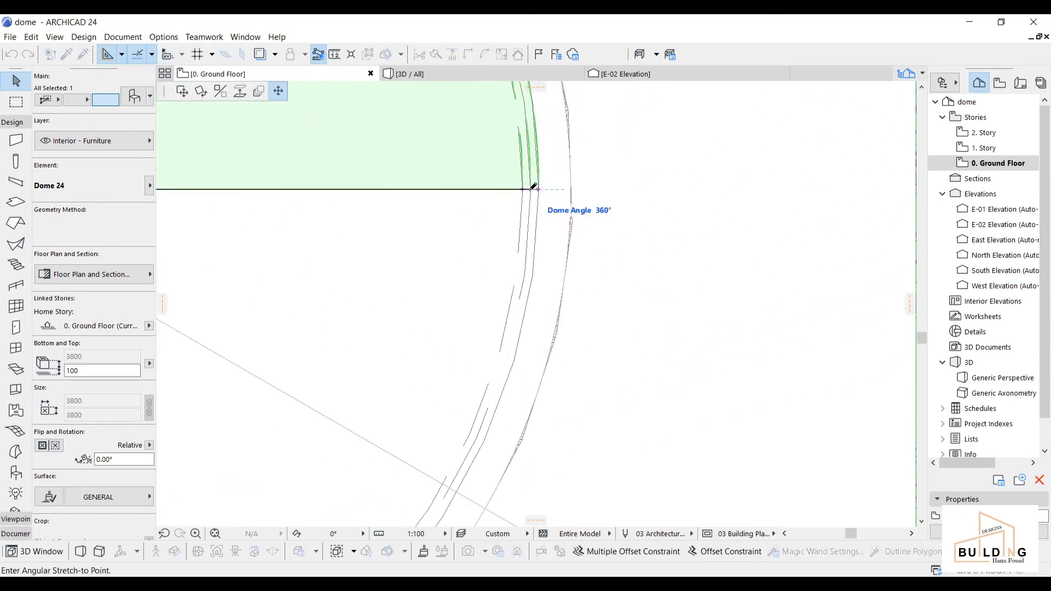
middle_click_drag(424, 240, 539, 263)
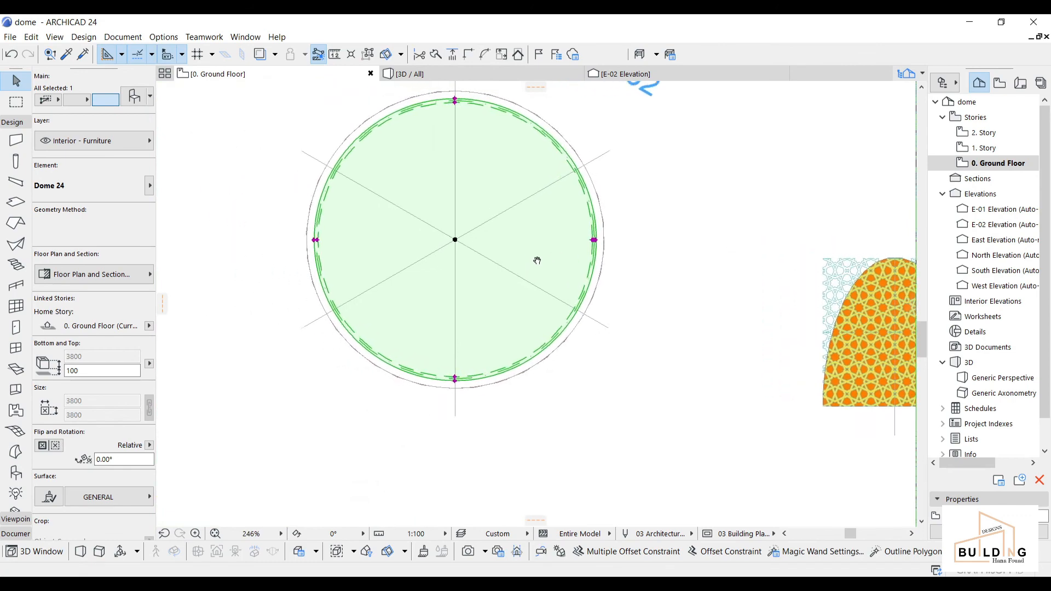
Step: Give the inner dome the Paint - Alizarin Carmine surface
left_click(98, 496)
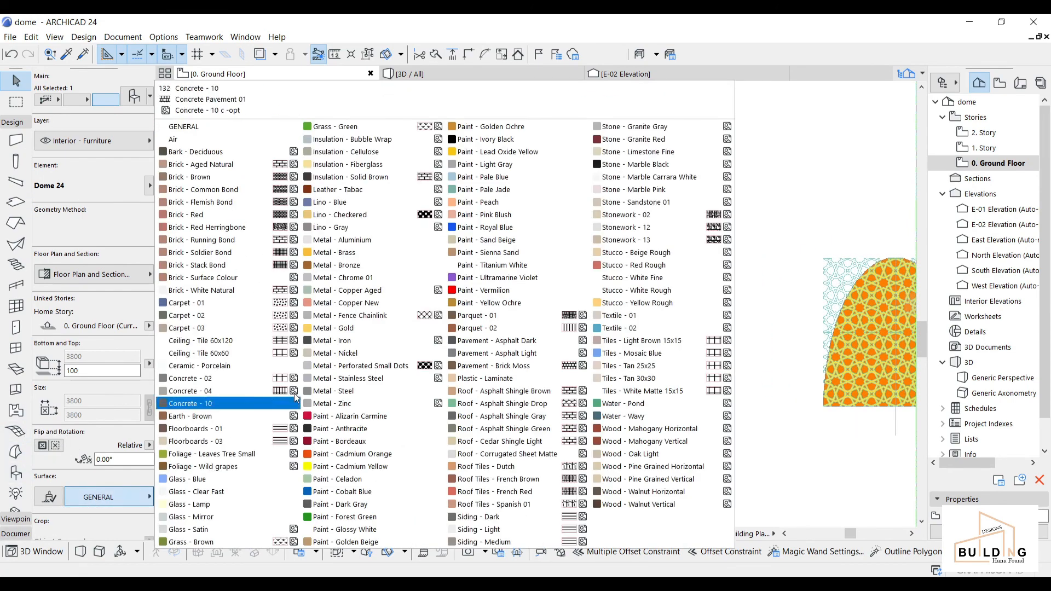
left_click(345, 417)
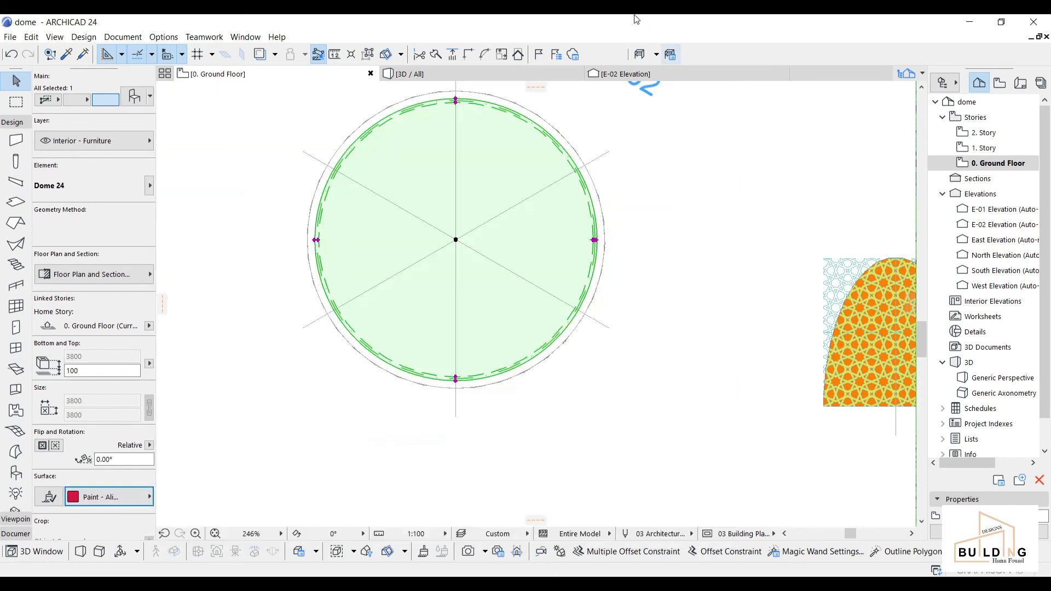
key("Escape")
Step: Check the red inner dome in the 3D view
left_click(513, 74)
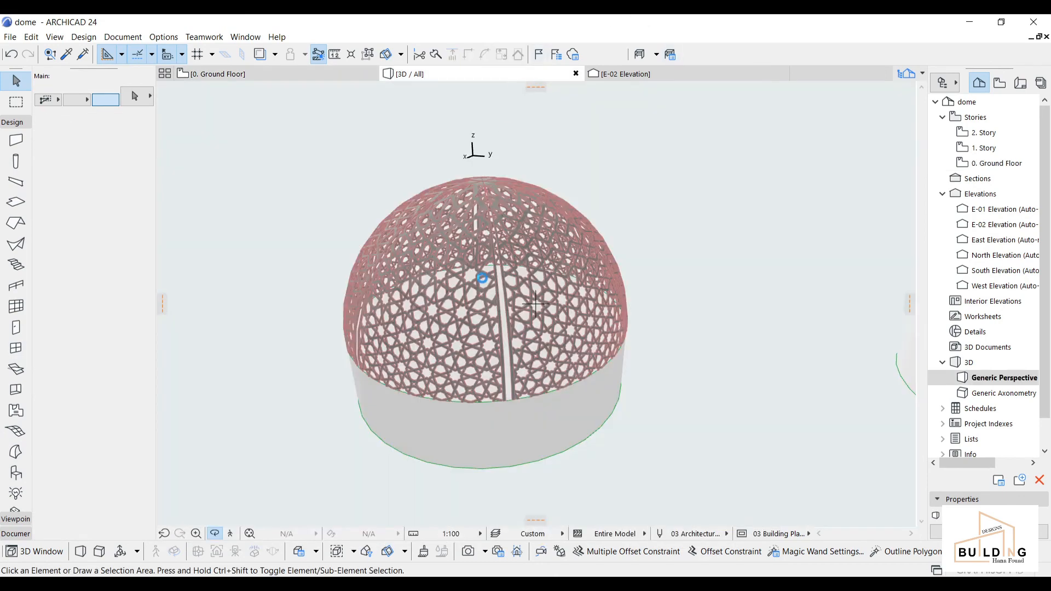
middle_click_drag(482, 277, 484, 193, "shift")
scroll(488, 275, "down", 2)
scroll(502, 211, "up", 5)
Step: Return to the Ground Floor plan and reselect the inner Dome object
left_click(294, 75)
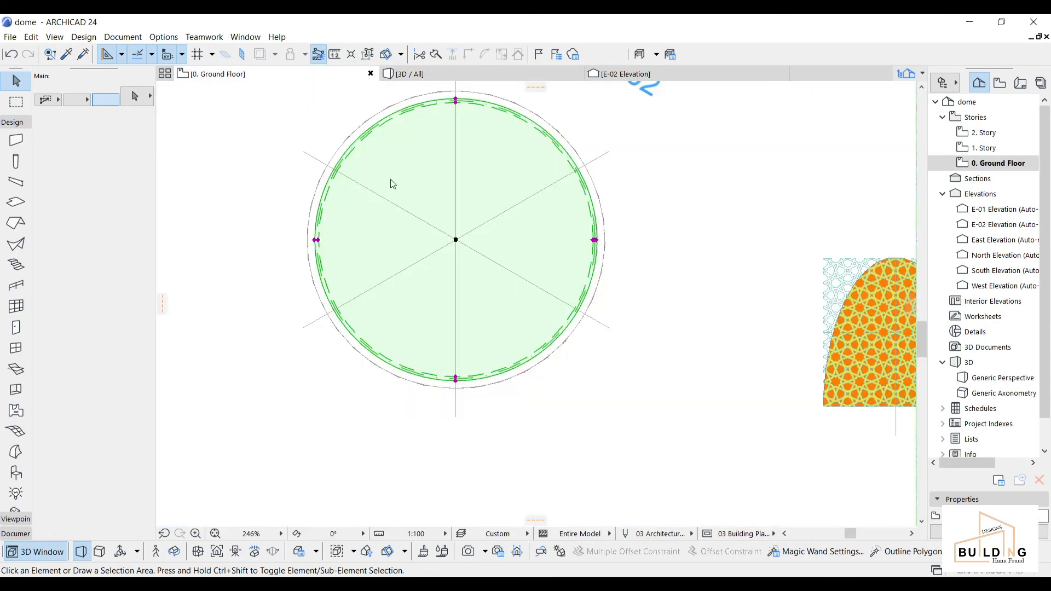
left_click(376, 241)
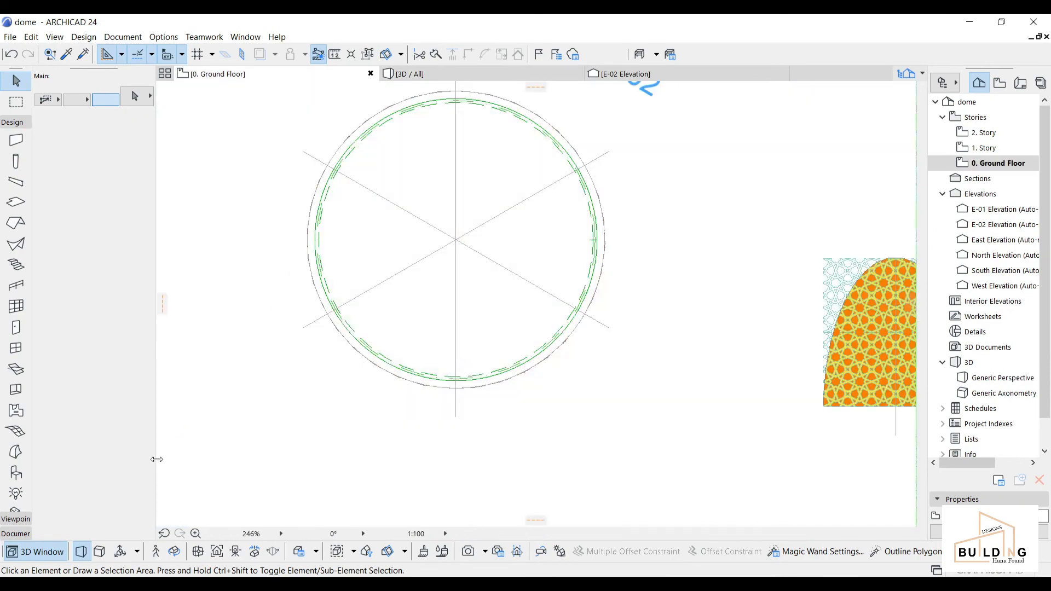
left_click(321, 267)
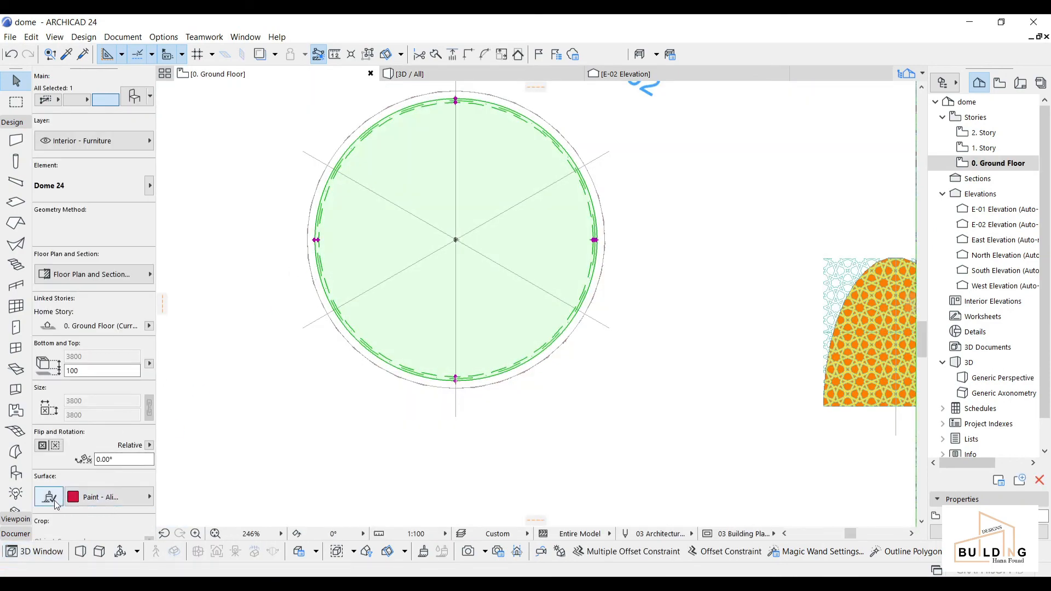
Step: Set the Dome surface under Custom Settings > Surfaces to Paint - Vermilion
left_click(137, 96)
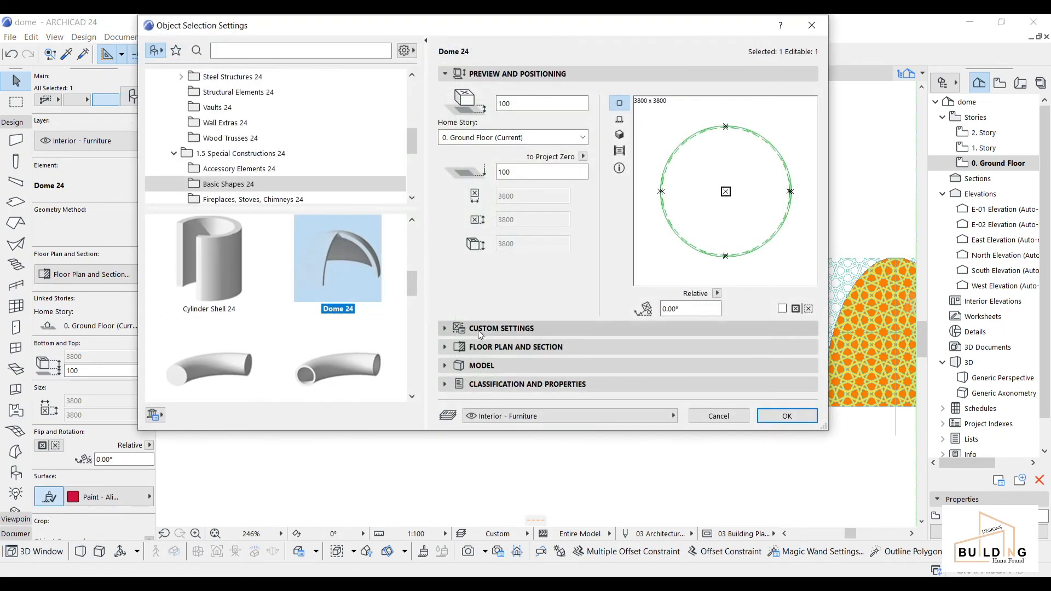
left_click(576, 330)
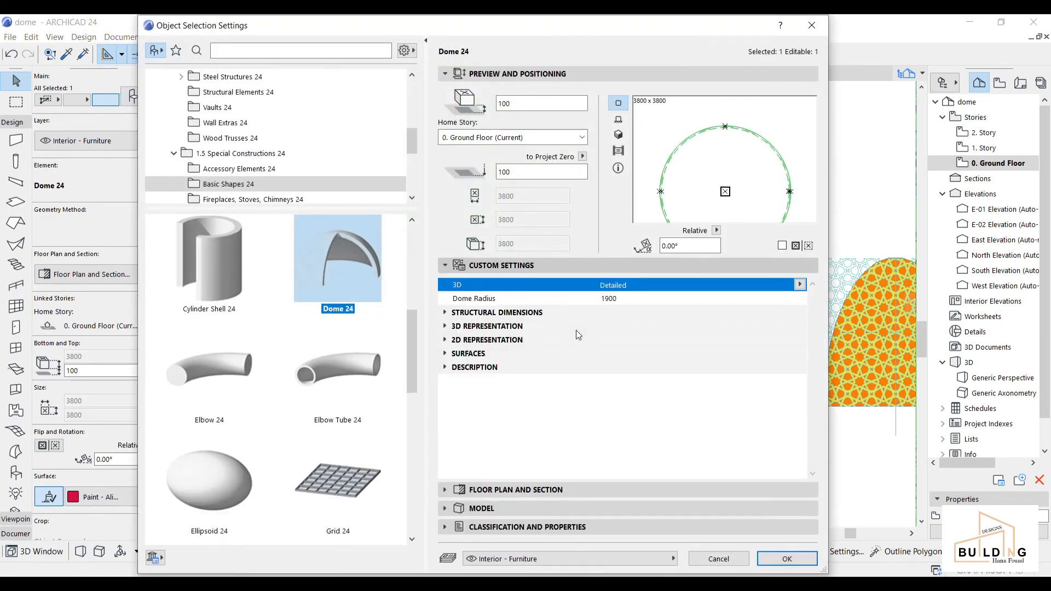
left_click(446, 353)
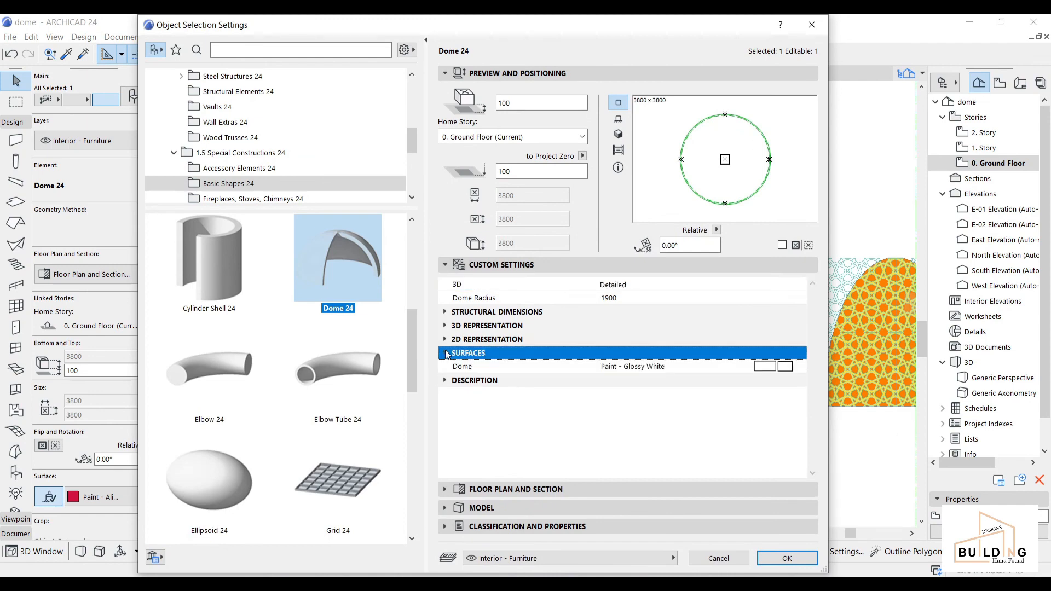
left_click(786, 367)
left_click(527, 295)
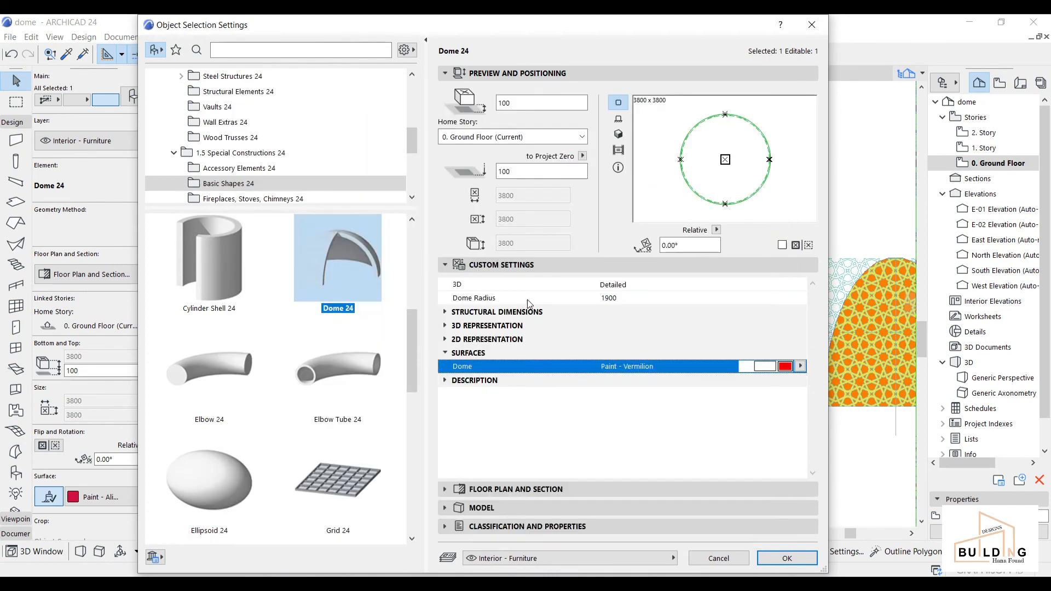
left_click(811, 563)
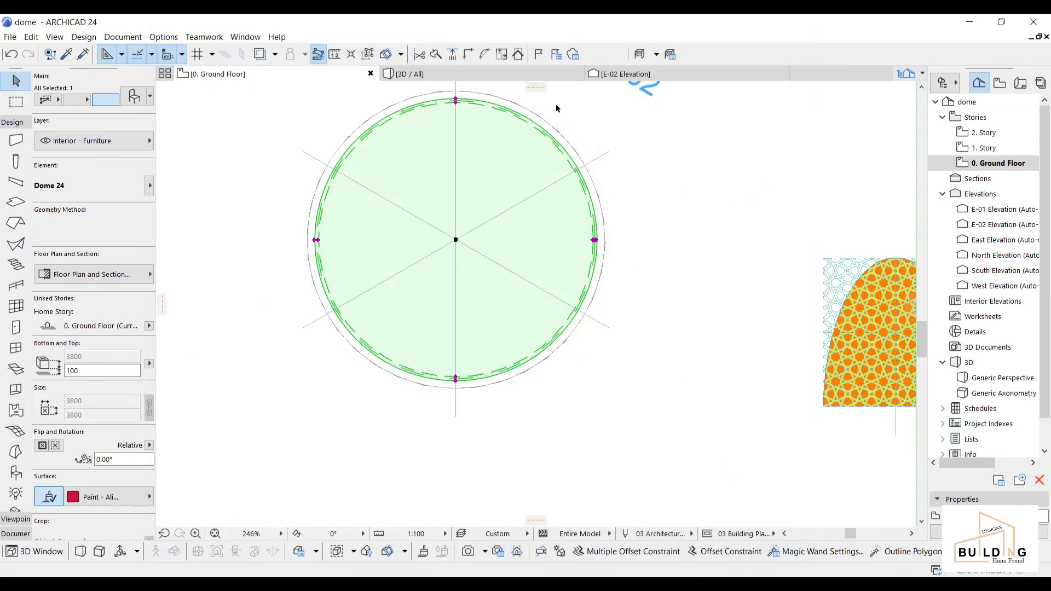
Step: Orbit and zoom around the 3D model to inspect the red infill behind the star lattice
left_click(491, 74)
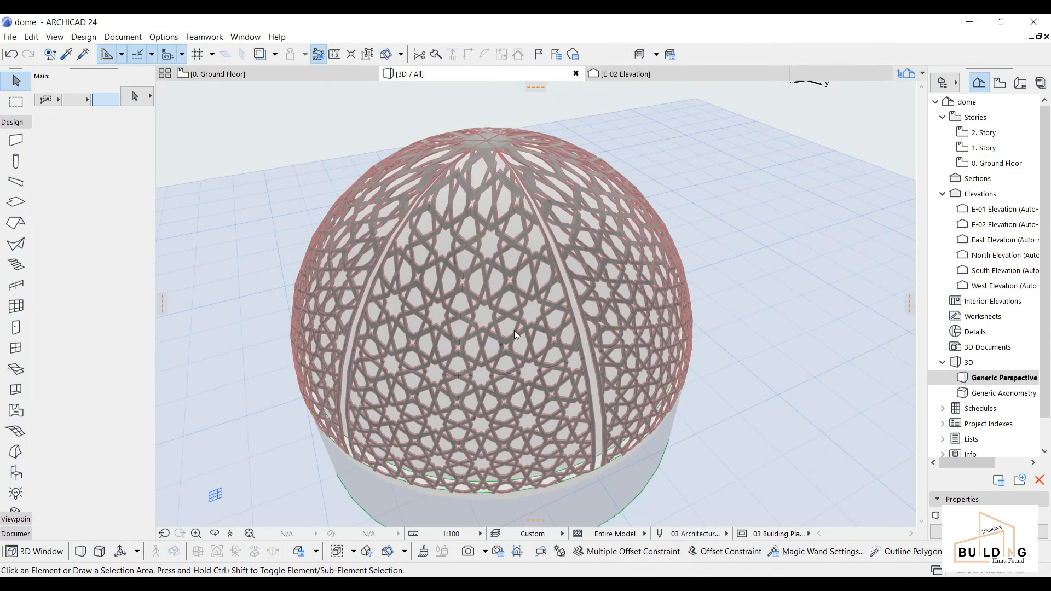
scroll(514, 332, "down", 1)
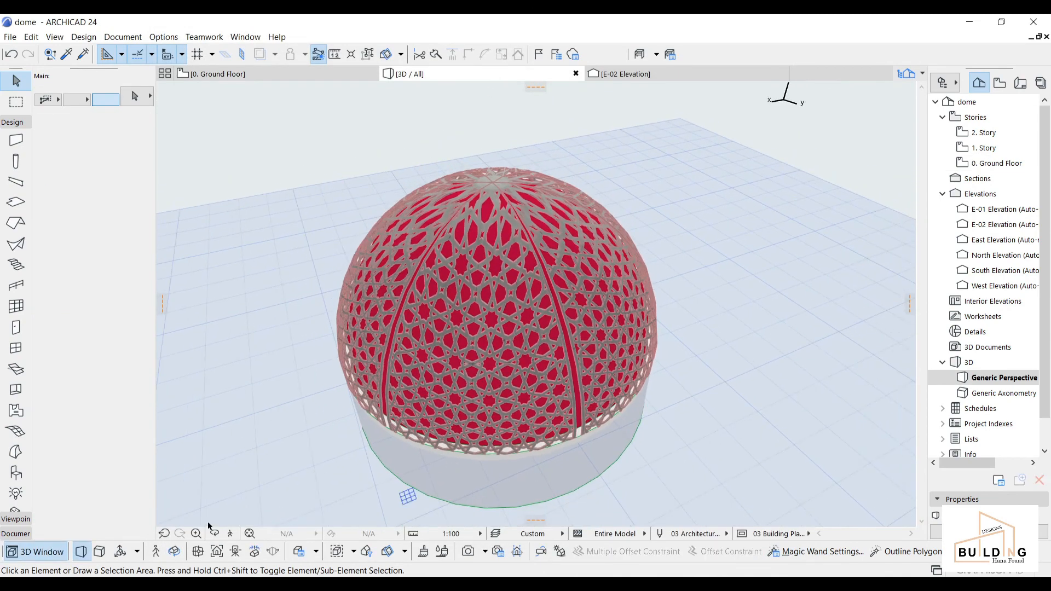
left_click(211, 536)
scroll(456, 383, "up", 1)
left_click_drag(466, 445, 324, 368)
scroll(581, 323, "down", 3)
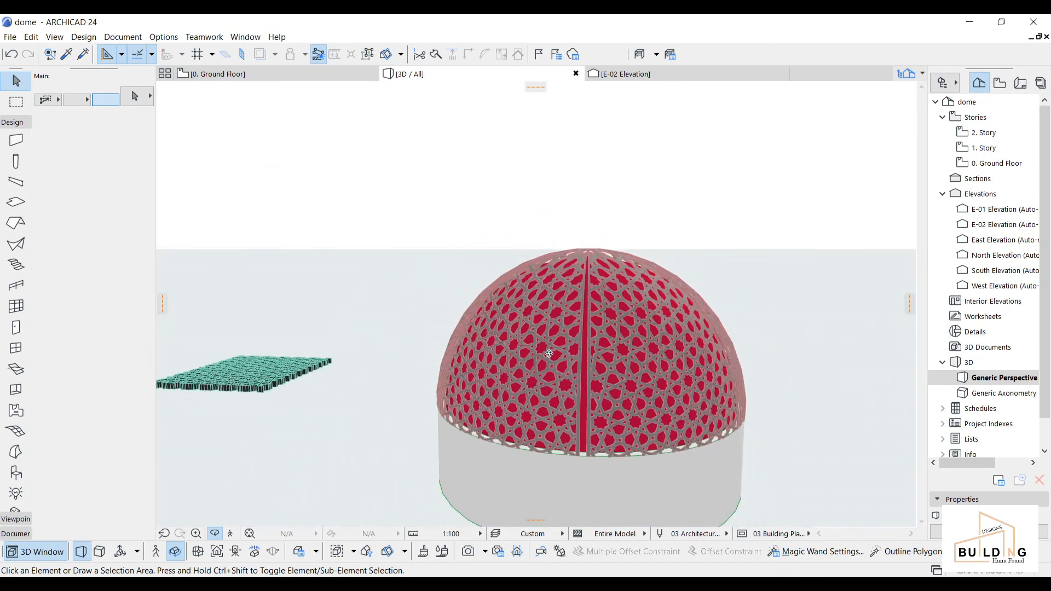
left_click_drag(549, 352, 597, 386)
middle_click_drag(597, 387, 611, 376)
scroll(598, 307, "up", 2)
middle_click_drag(614, 296, 571, 332)
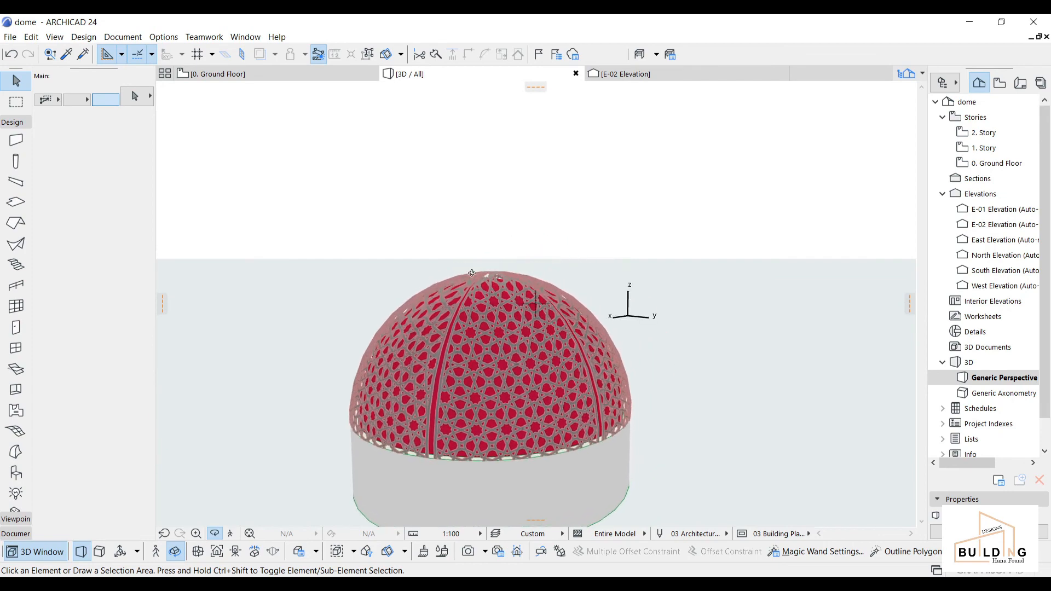
left_click_drag(472, 274, 552, 305)
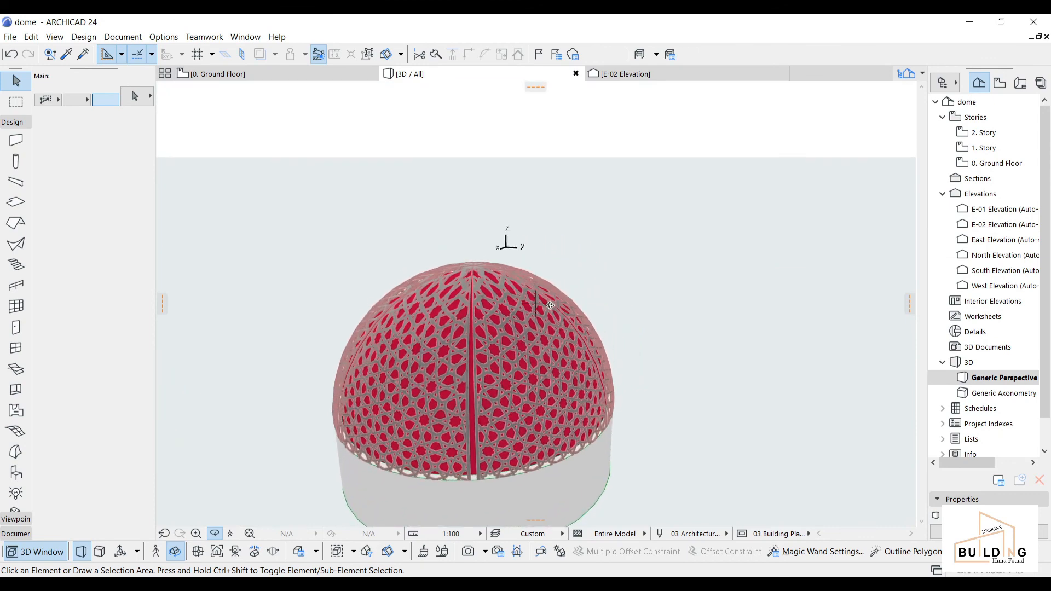